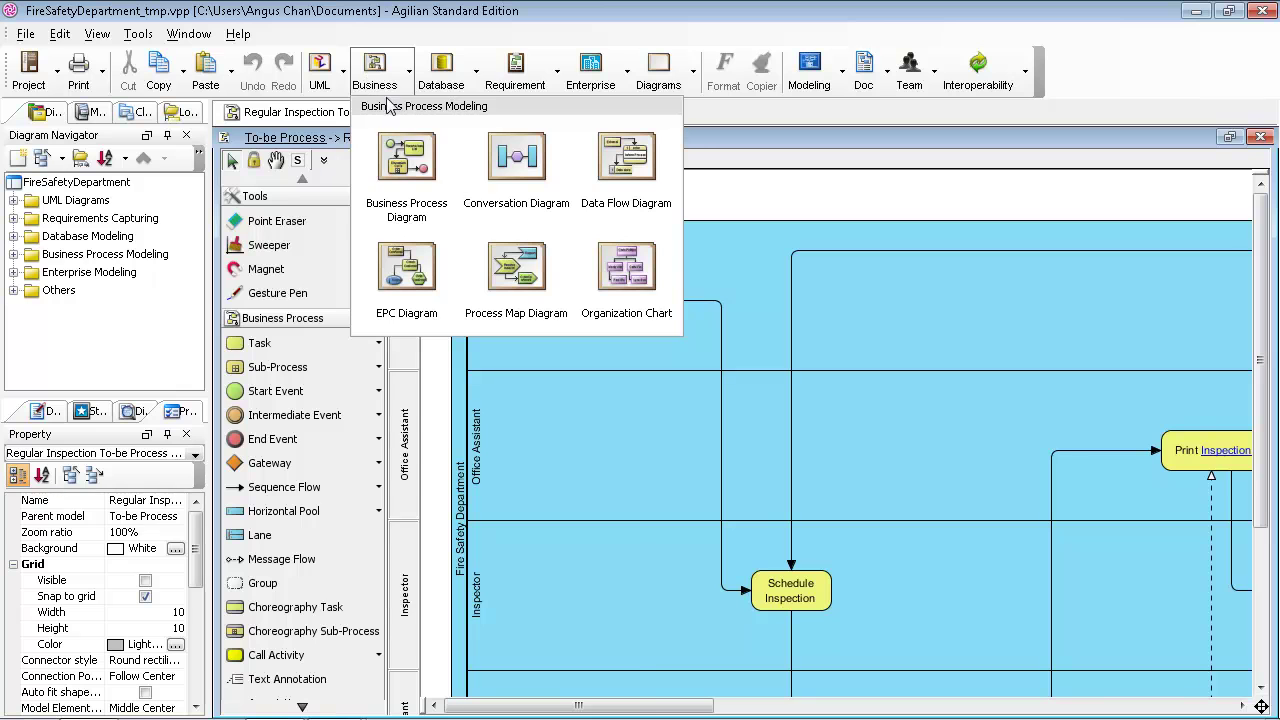
pyautogui.click(322, 75)
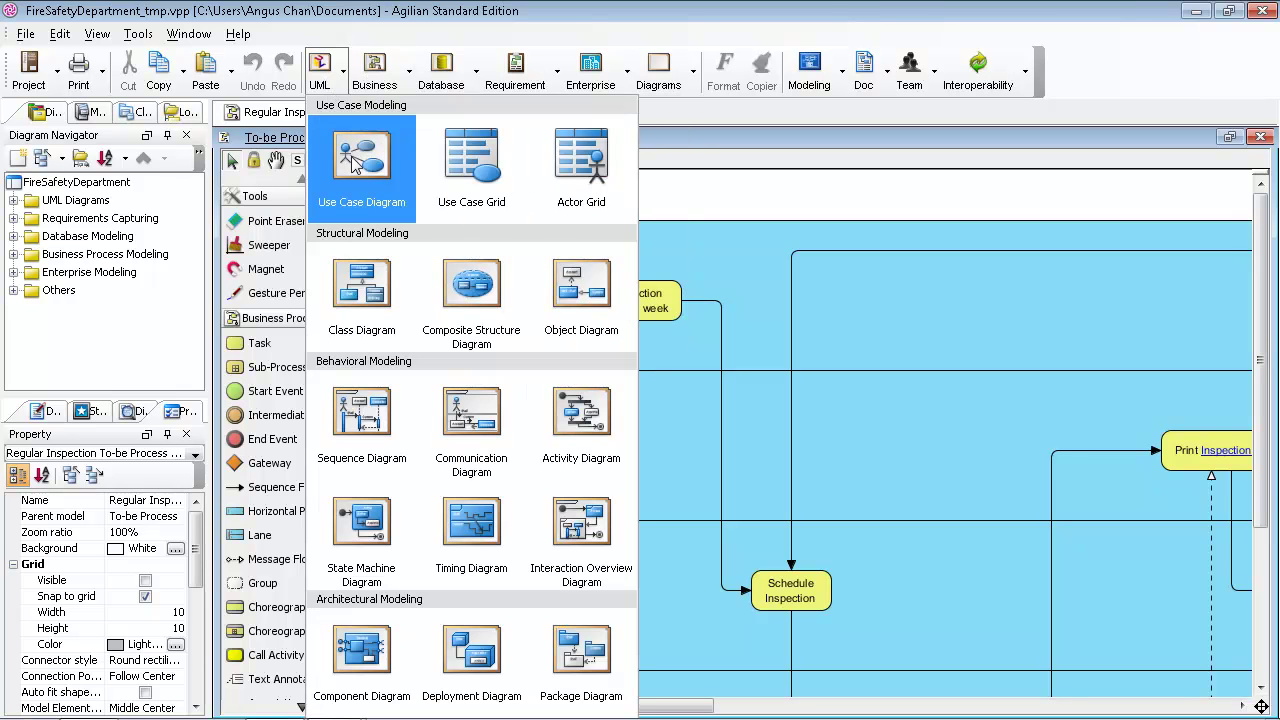
pyautogui.click(114, 372)
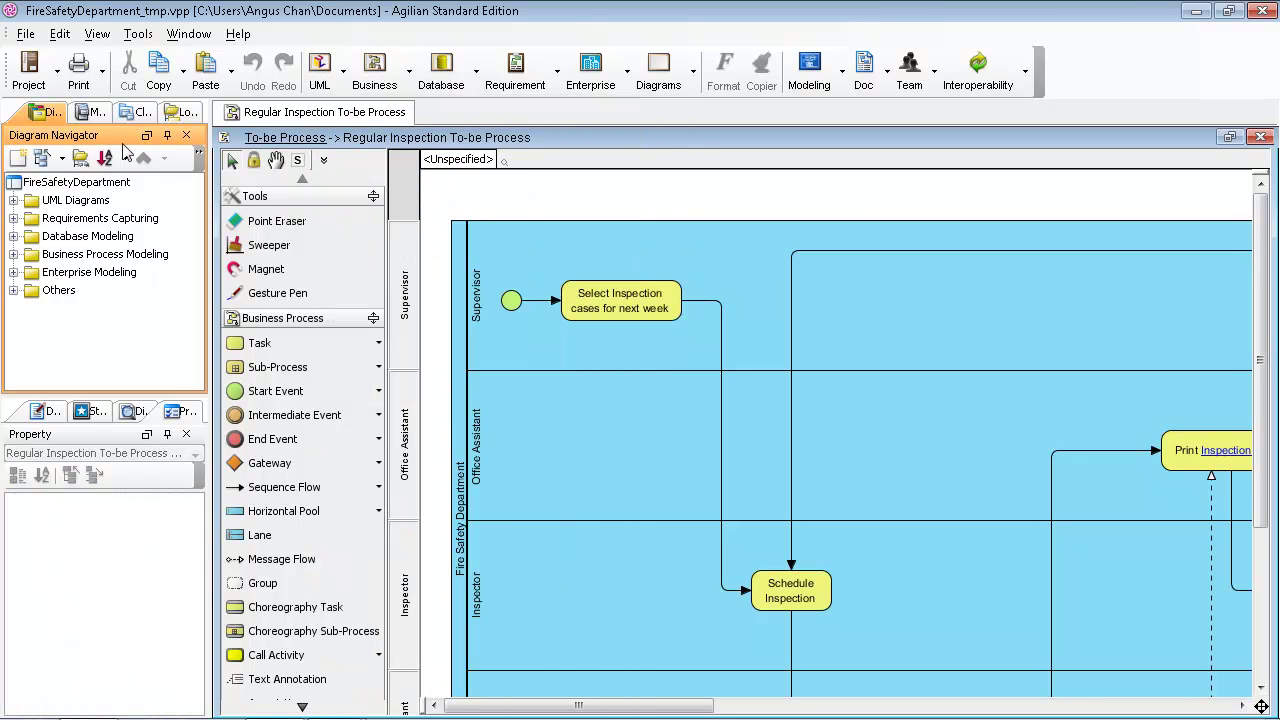
# Step: Expand Business Process Modeling down to its business process diagrams and select the Regular Inspection To-be Process diagram
pyautogui.click(13, 254)
pyautogui.click(32, 272)
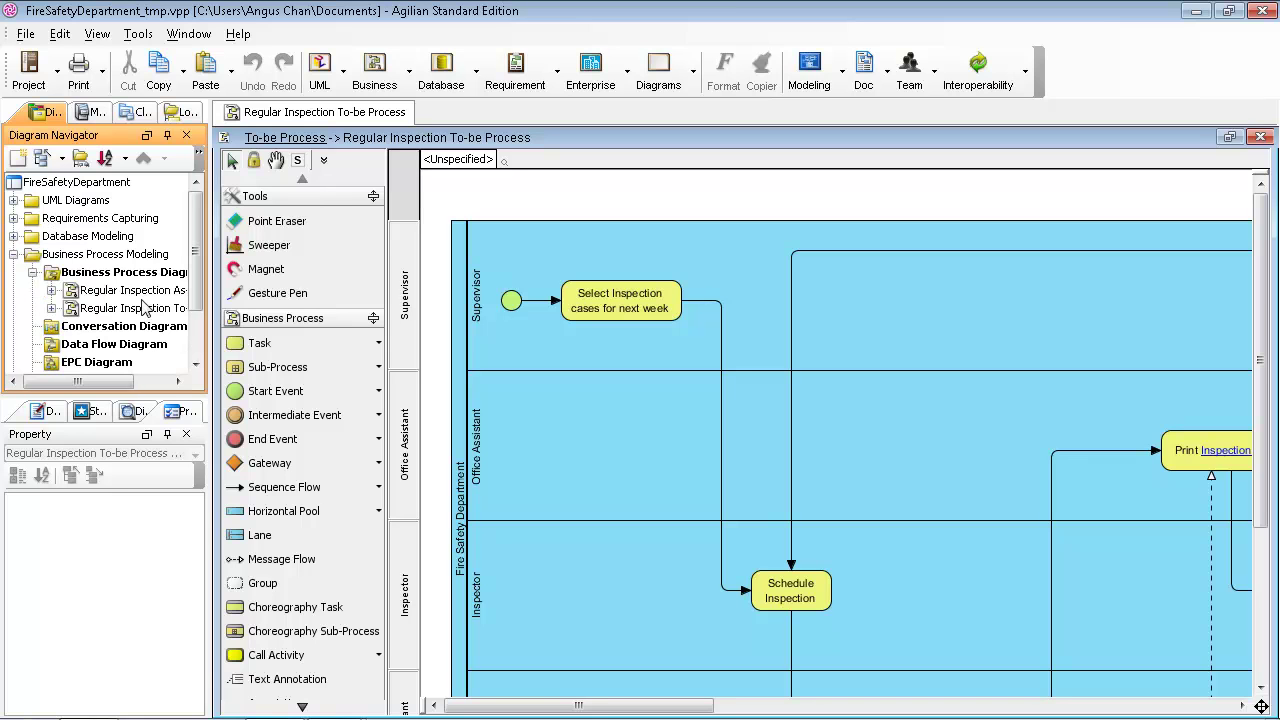
pyautogui.click(108, 290)
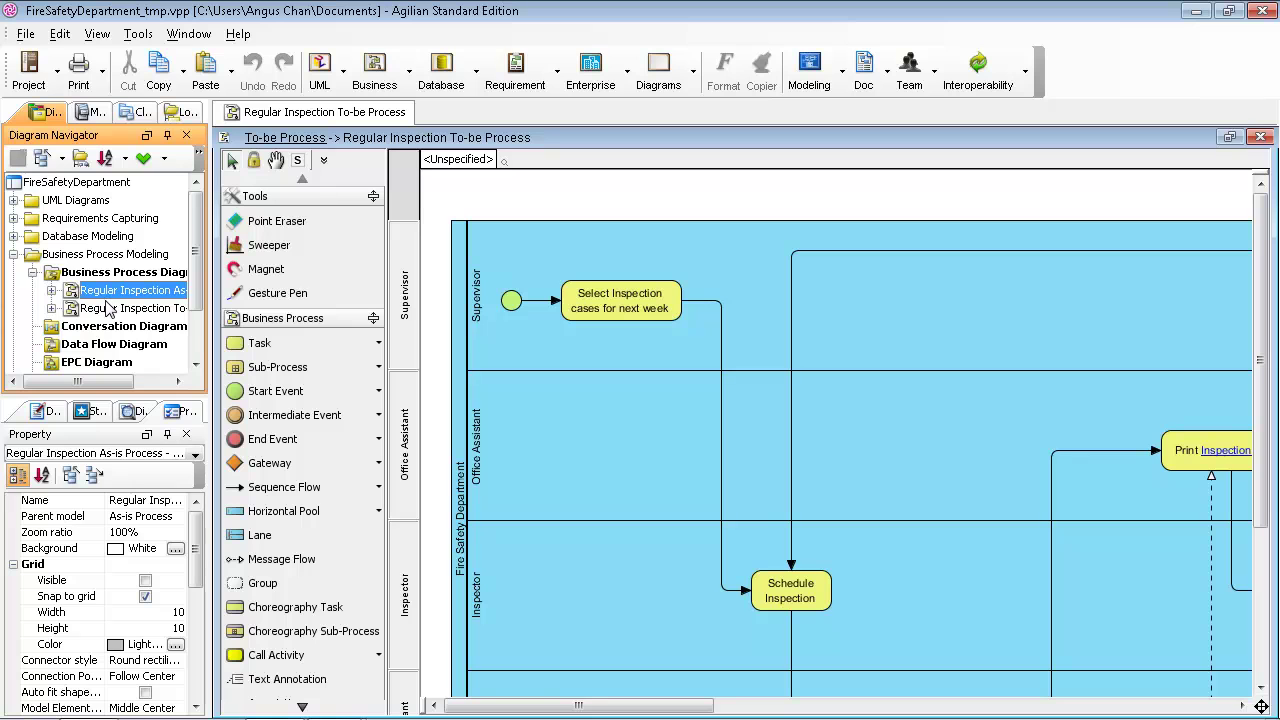
pyautogui.click(110, 308)
# Step: View the project's model elements and class repository, and return to the project's diagram list
pyautogui.click(88, 114)
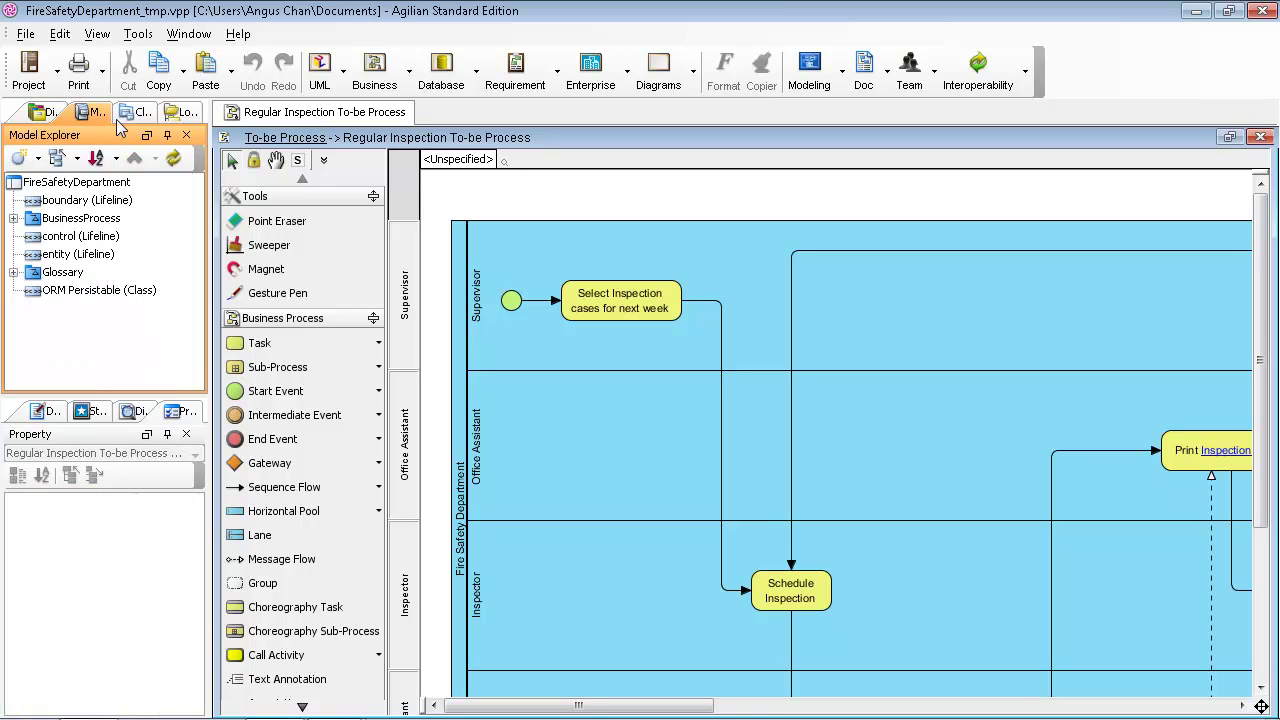
pyautogui.click(126, 115)
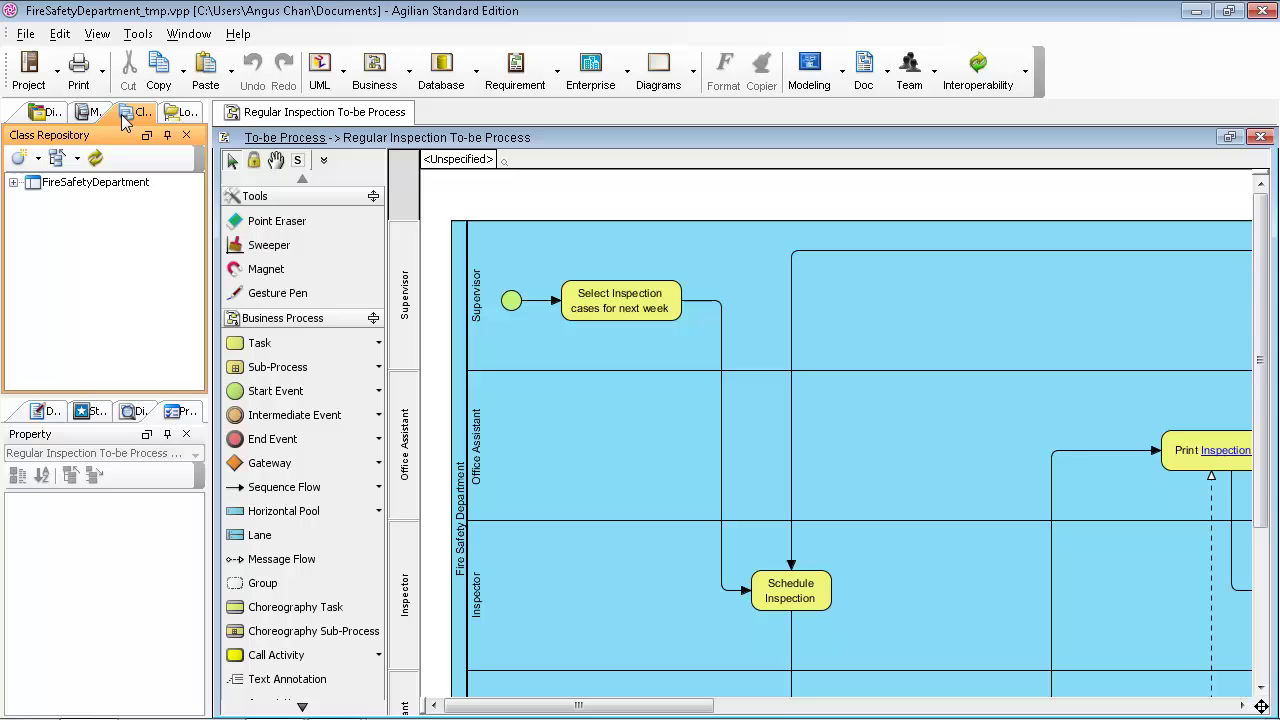
pyautogui.click(62, 114)
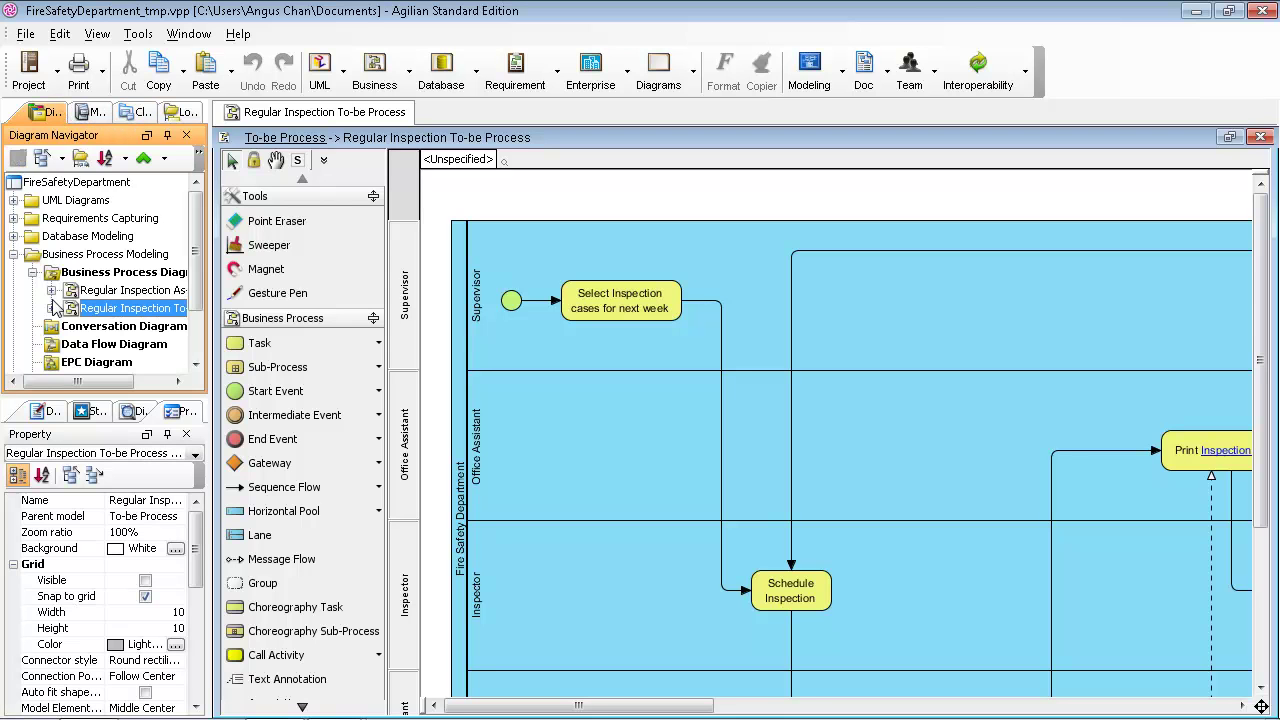
# Step: Look through the To-be Process diagram's documentation, stencils, overview and properties, and return to its documentation
pyautogui.click(50, 412)
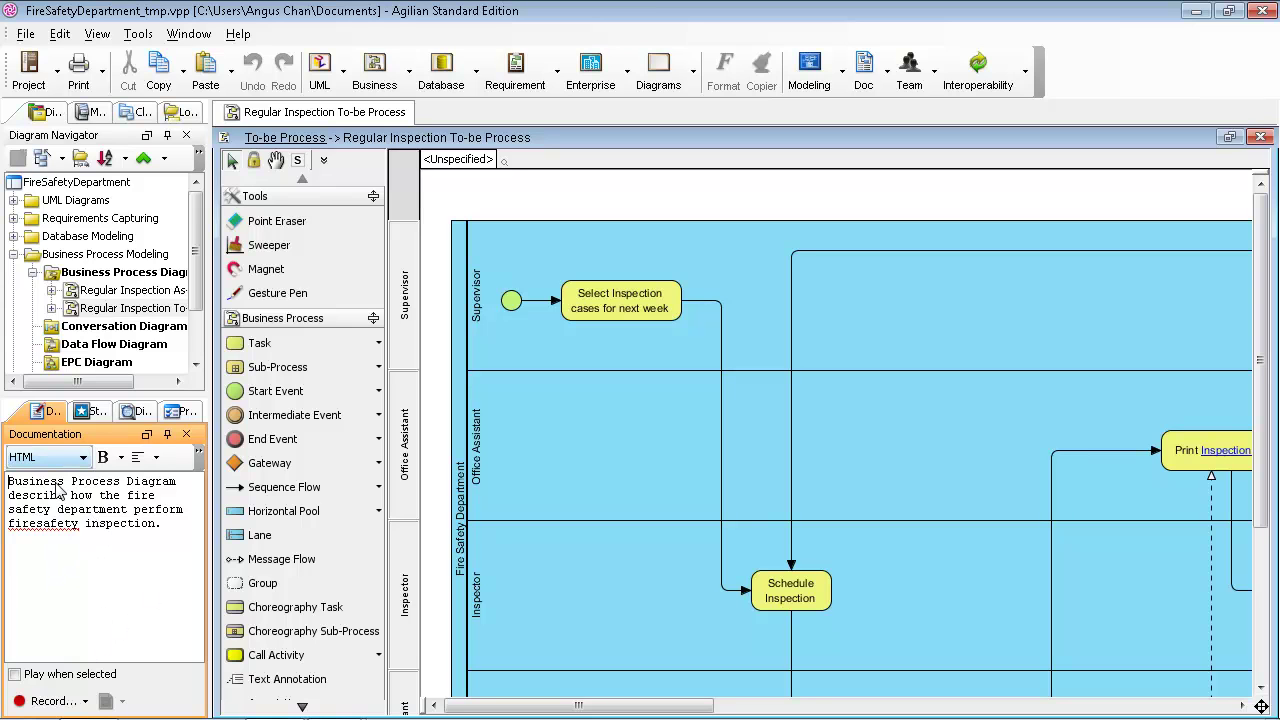
pyautogui.click(97, 413)
pyautogui.click(132, 412)
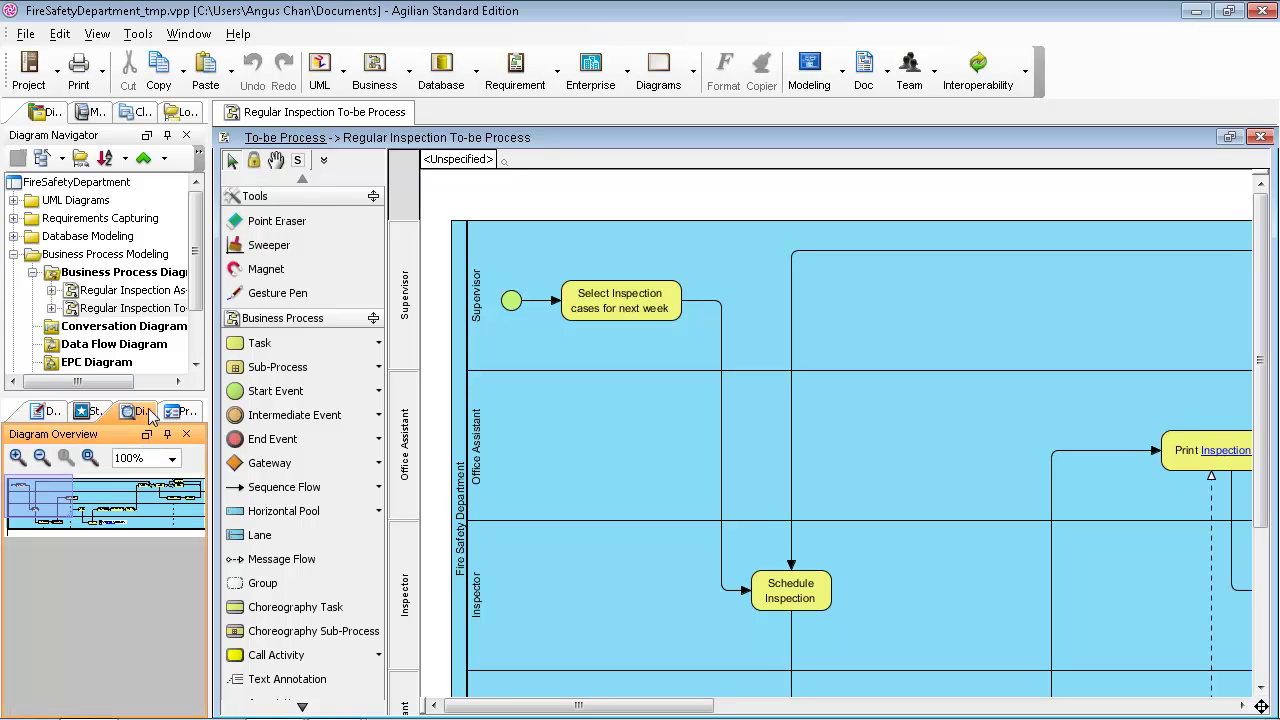
pyautogui.click(180, 416)
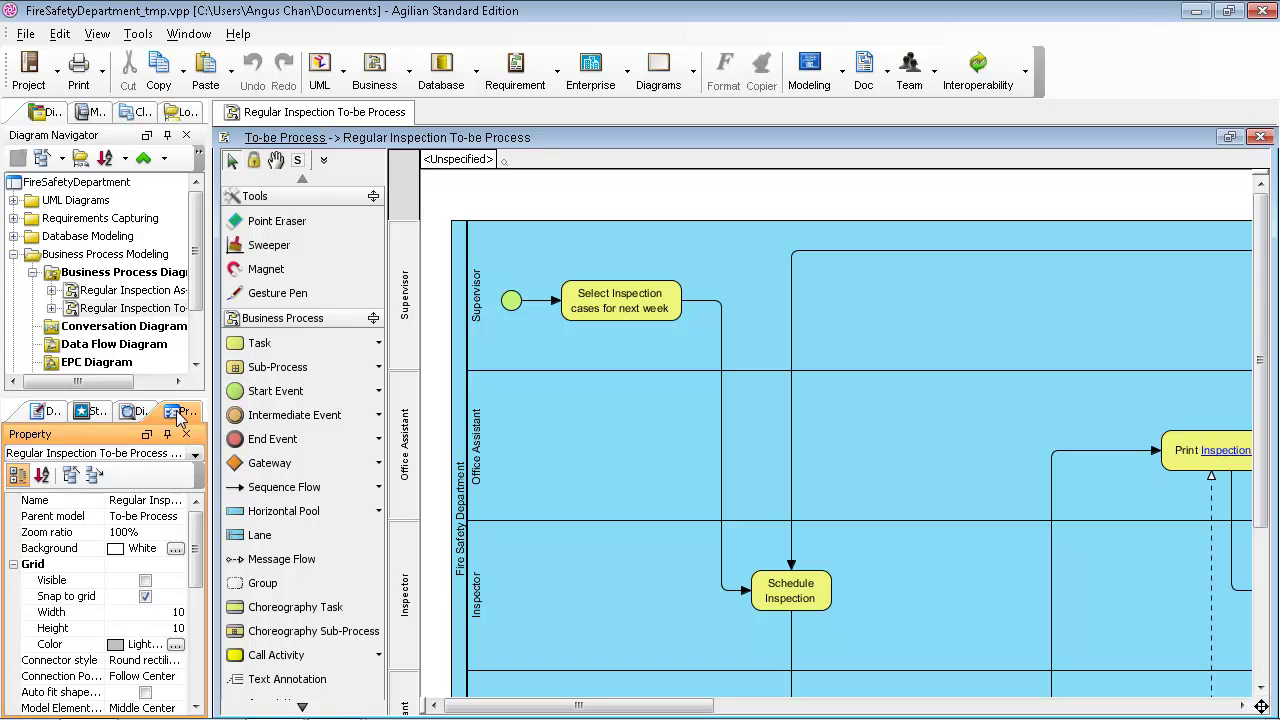
pyautogui.click(45, 411)
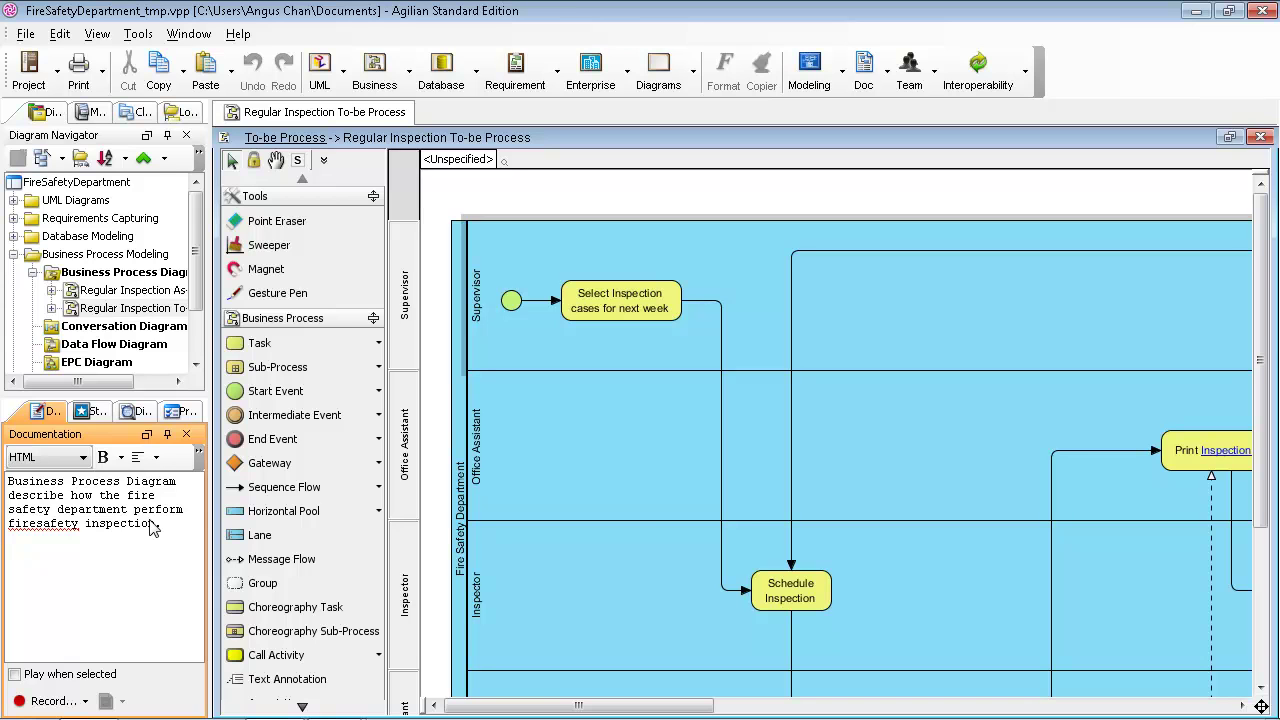
# Step: Add the line "Some content." to the documentation of the "Select Inspection cases for next week" task
pyautogui.click(446, 199)
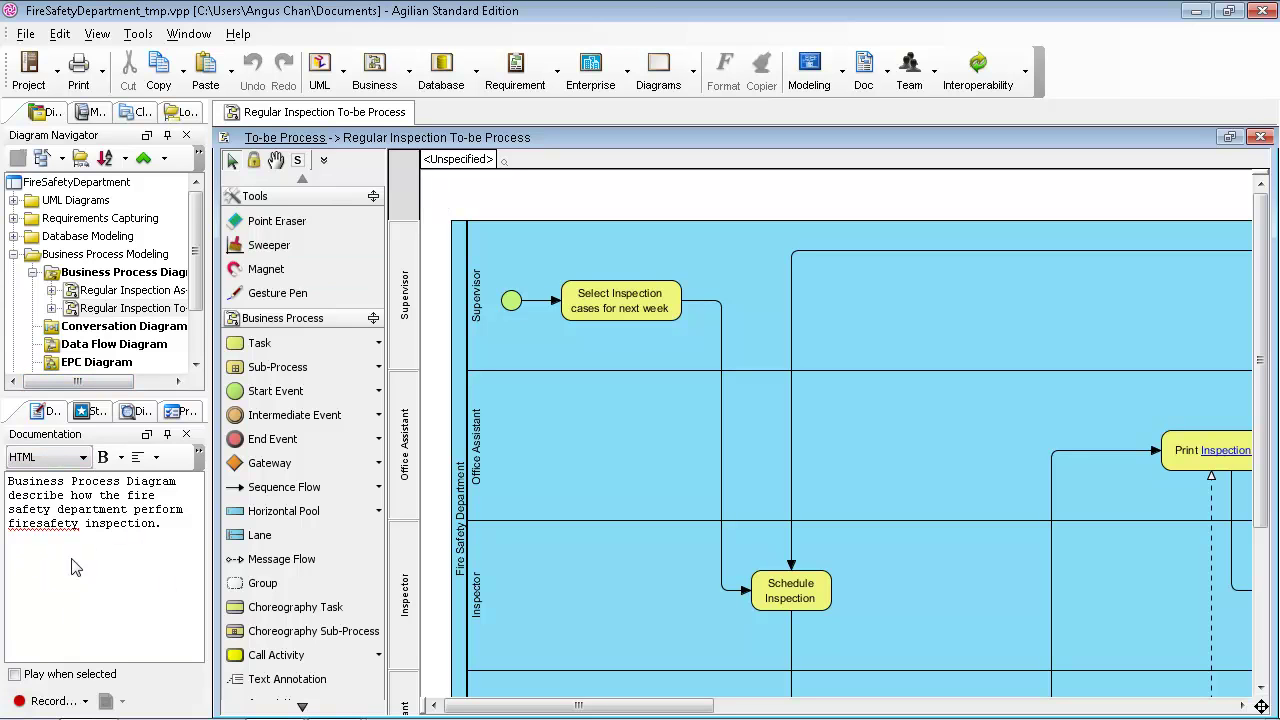
pyautogui.click(581, 310)
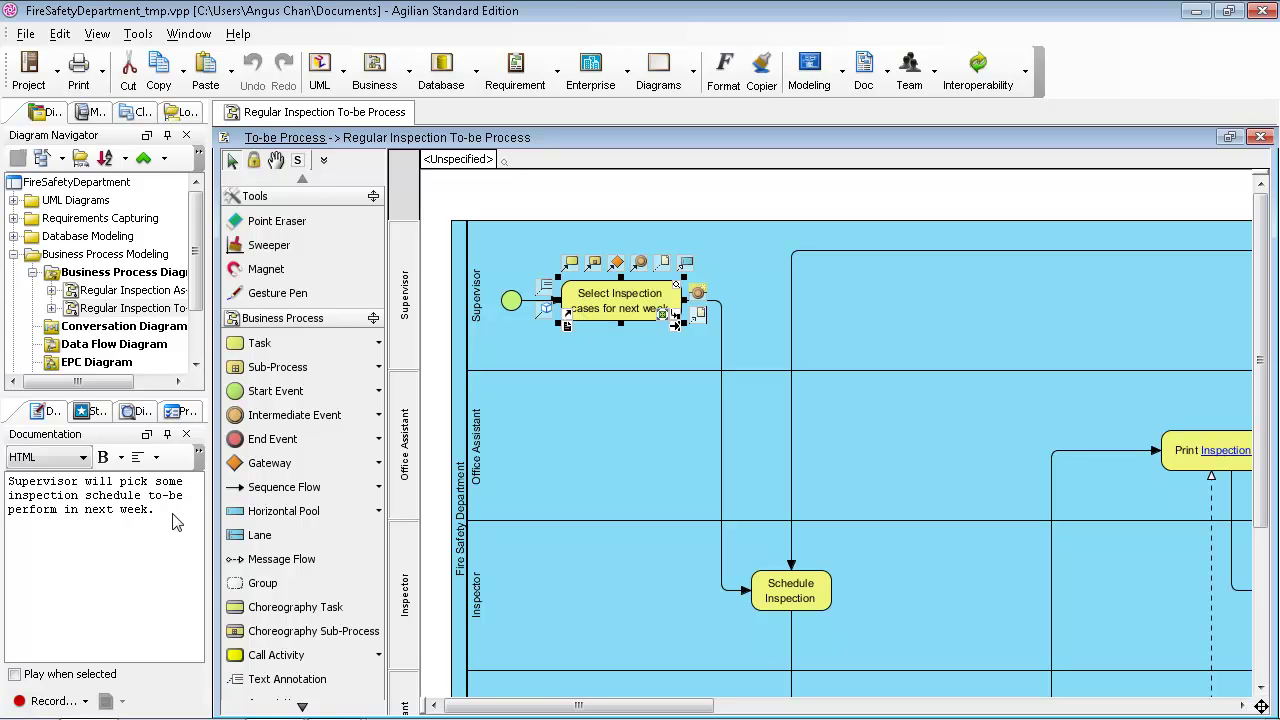
pyautogui.click(147, 562)
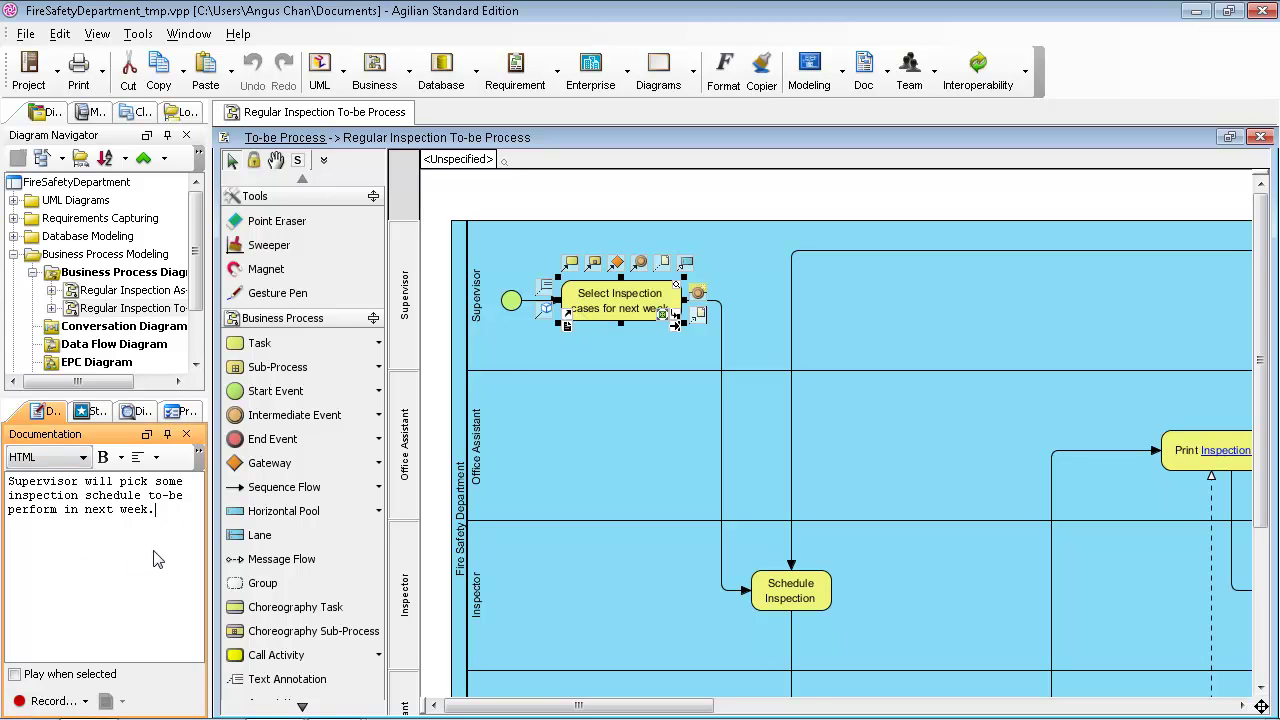
pyautogui.write('Some content.')
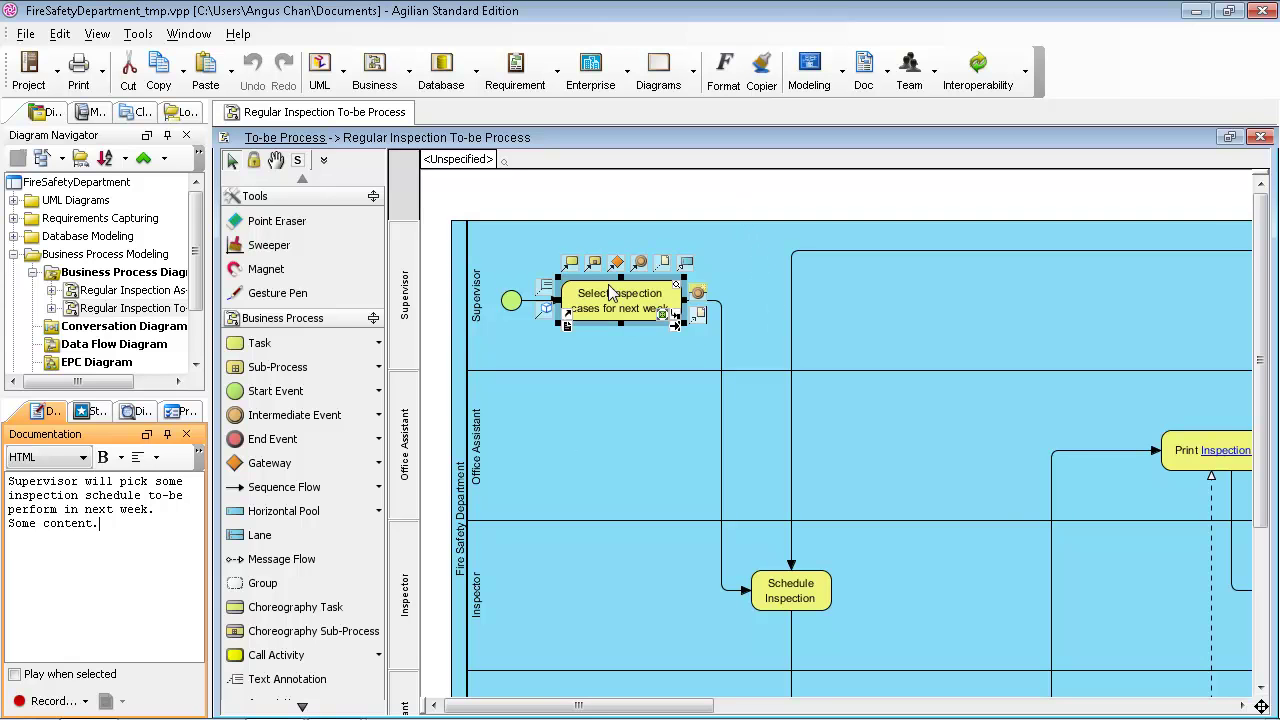
pyautogui.click(633, 190)
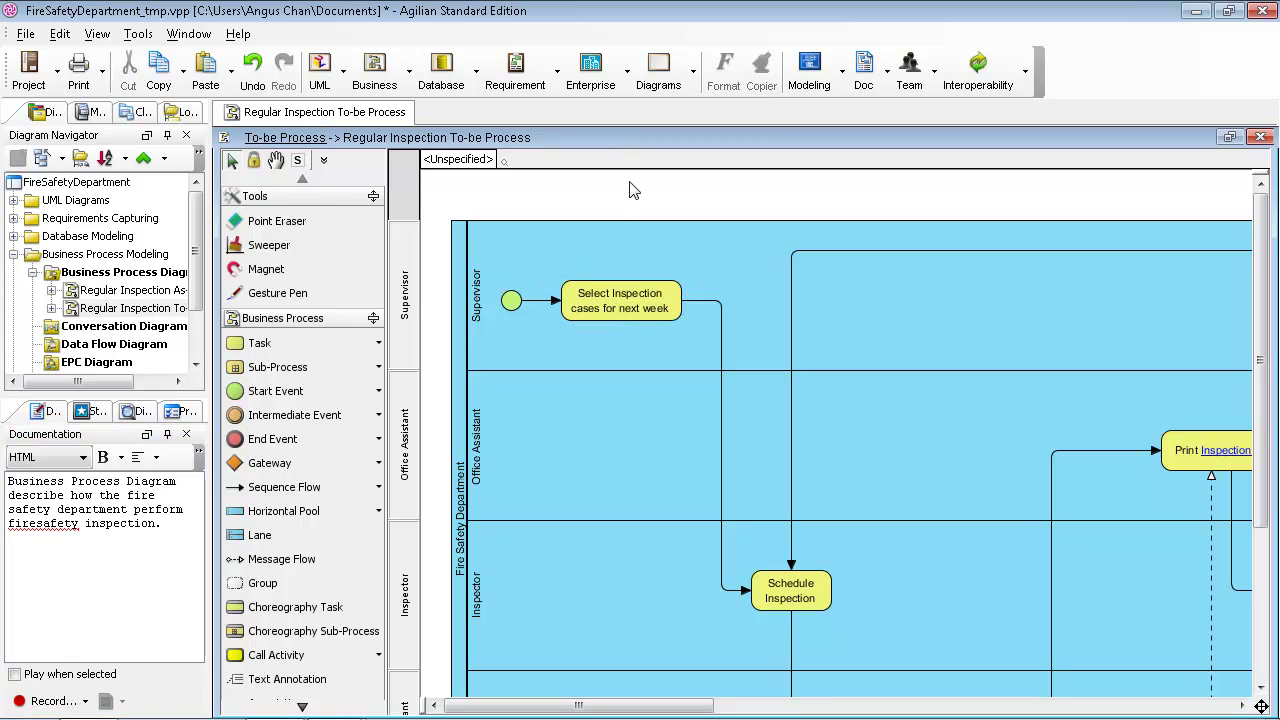
# Step: Check the documentation in the specification of the "Select Inspection cases for next week" task and close it without changes
pyautogui.click(615, 303)
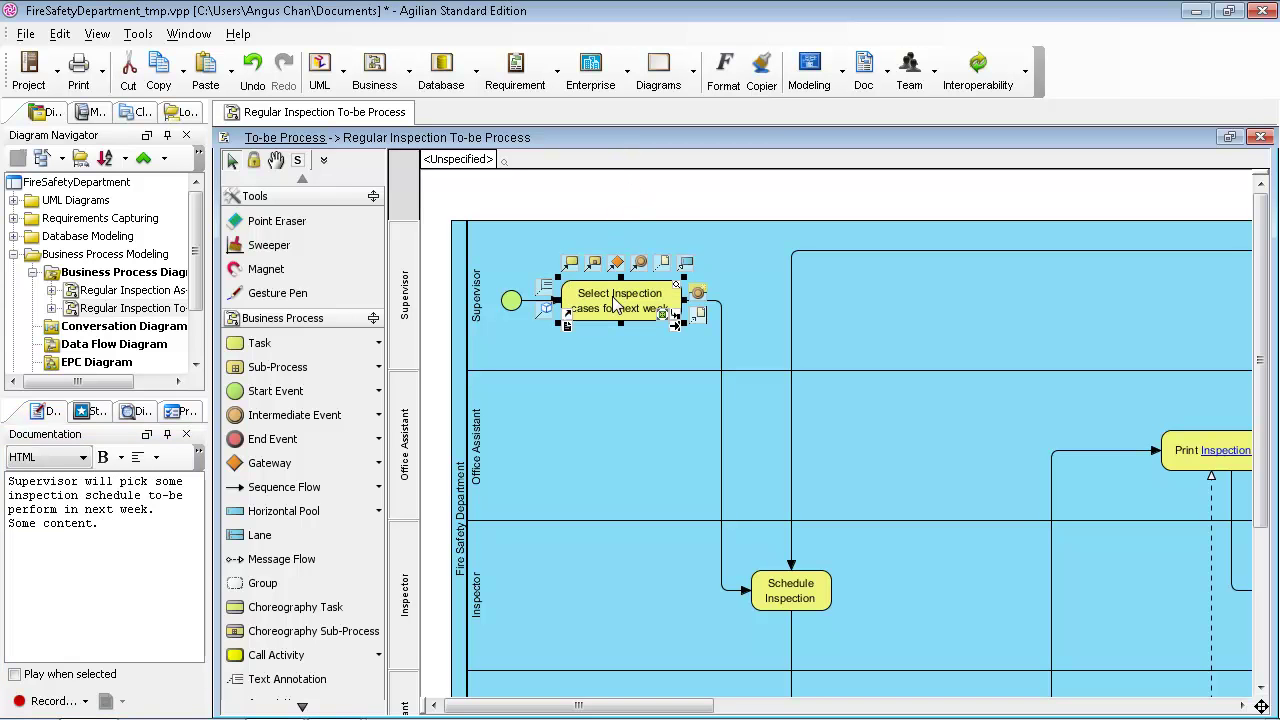
pyautogui.rightClick(615, 303)
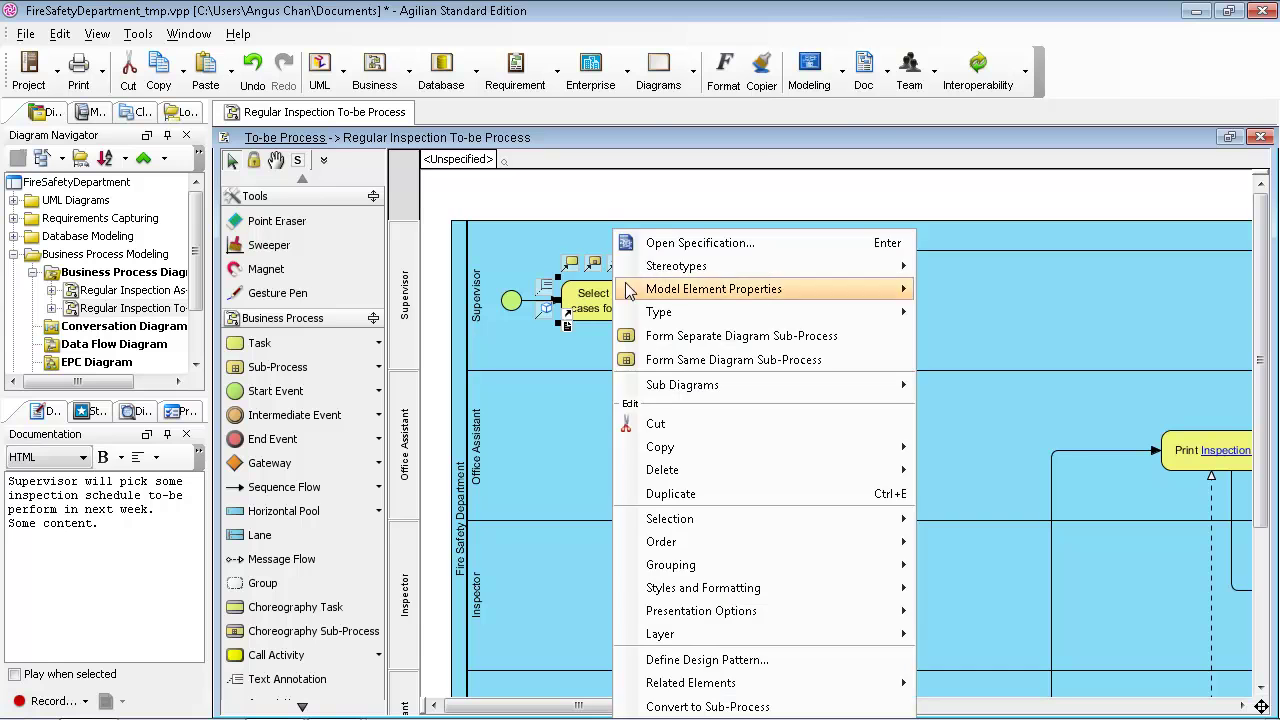
pyautogui.click(671, 251)
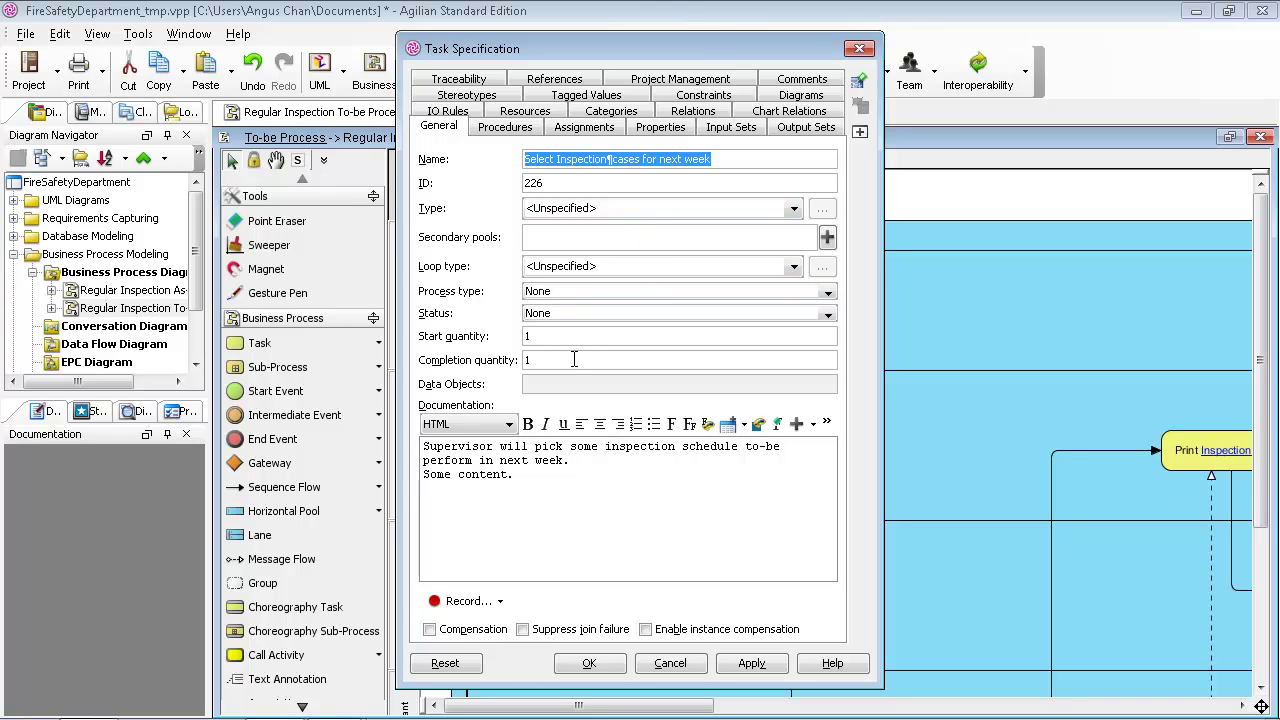
pyautogui.click(699, 661)
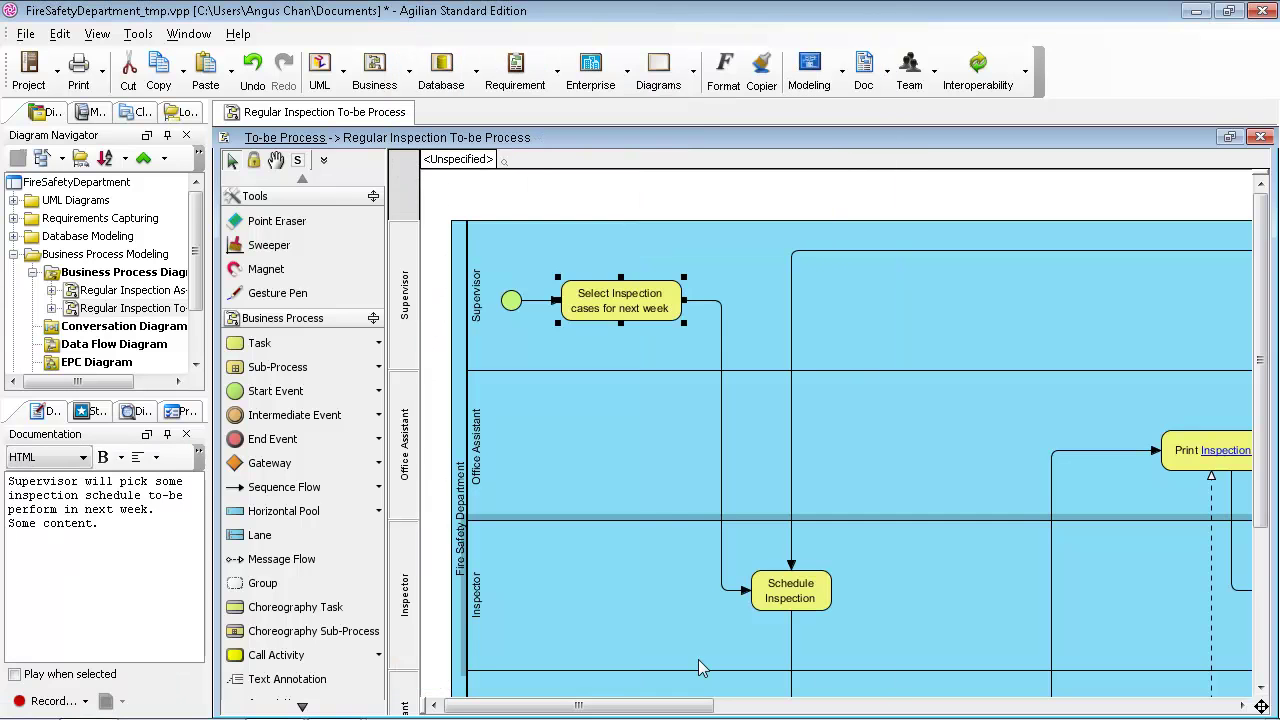
pyautogui.click(638, 207)
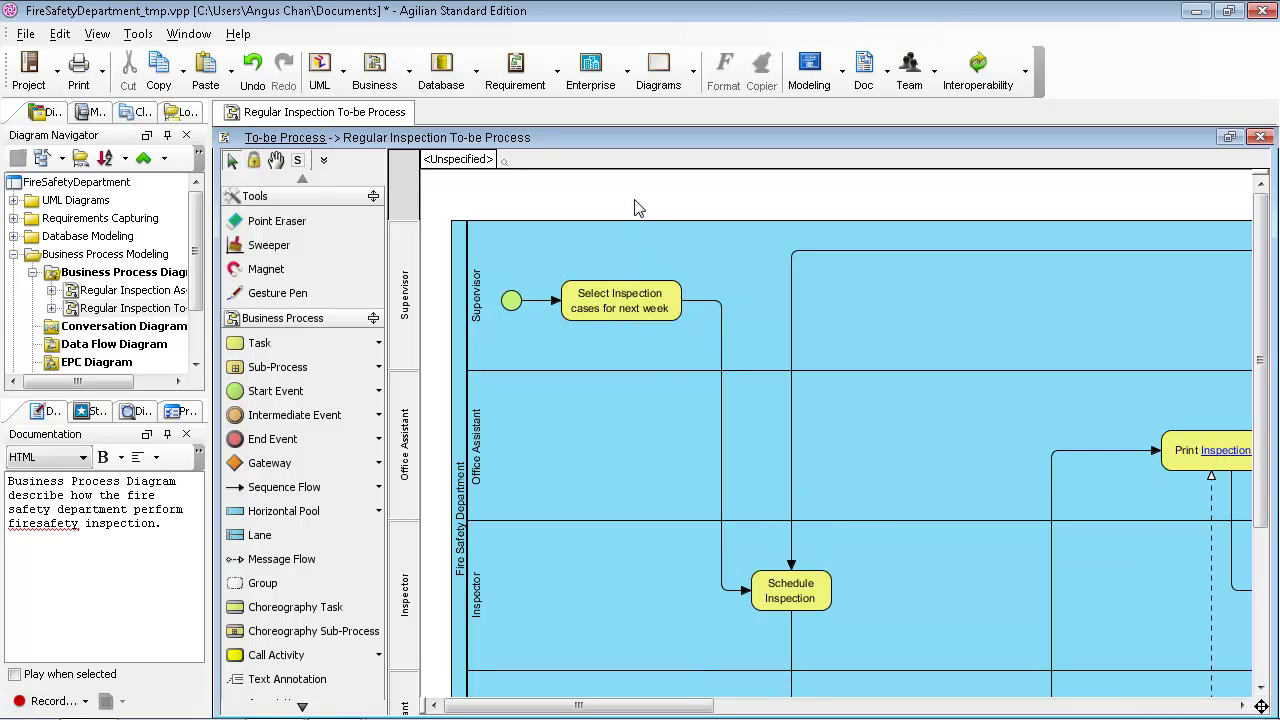
# Step: Generate a report from the Regular Inspection To-be Process diagram
pyautogui.rightClick(517, 194)
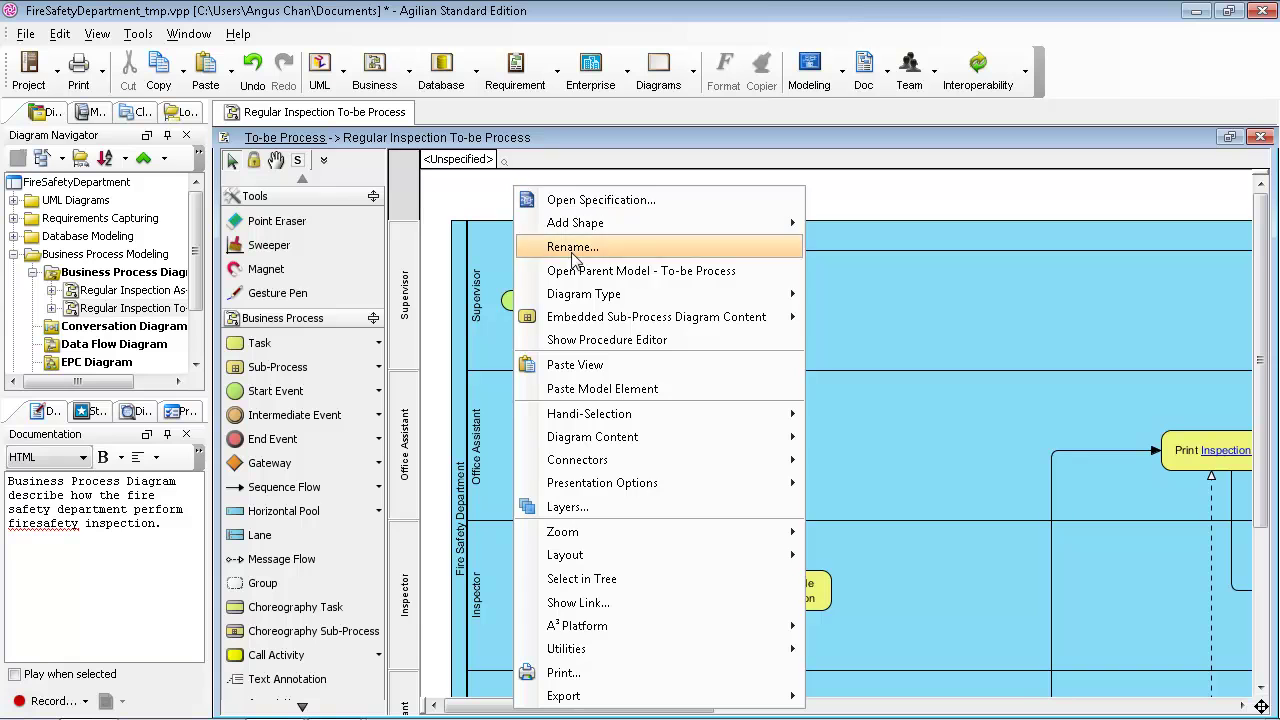
pyautogui.moveTo(673, 649)
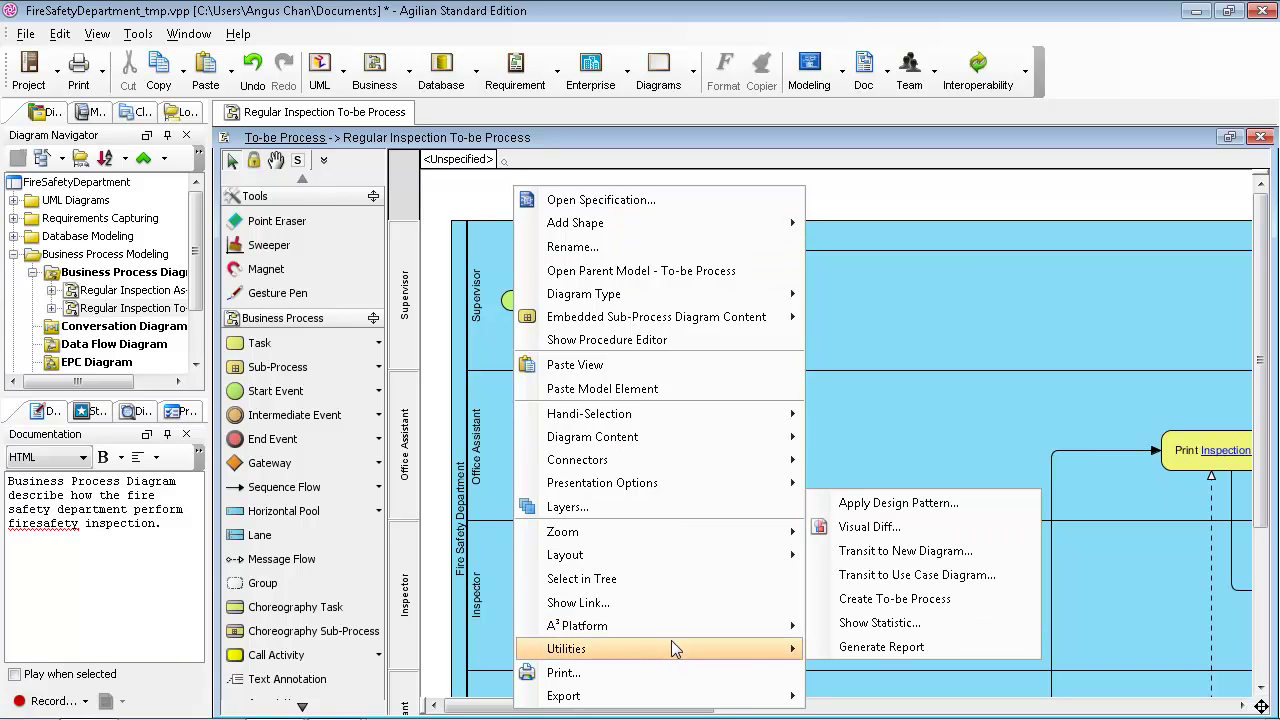
pyautogui.click(851, 648)
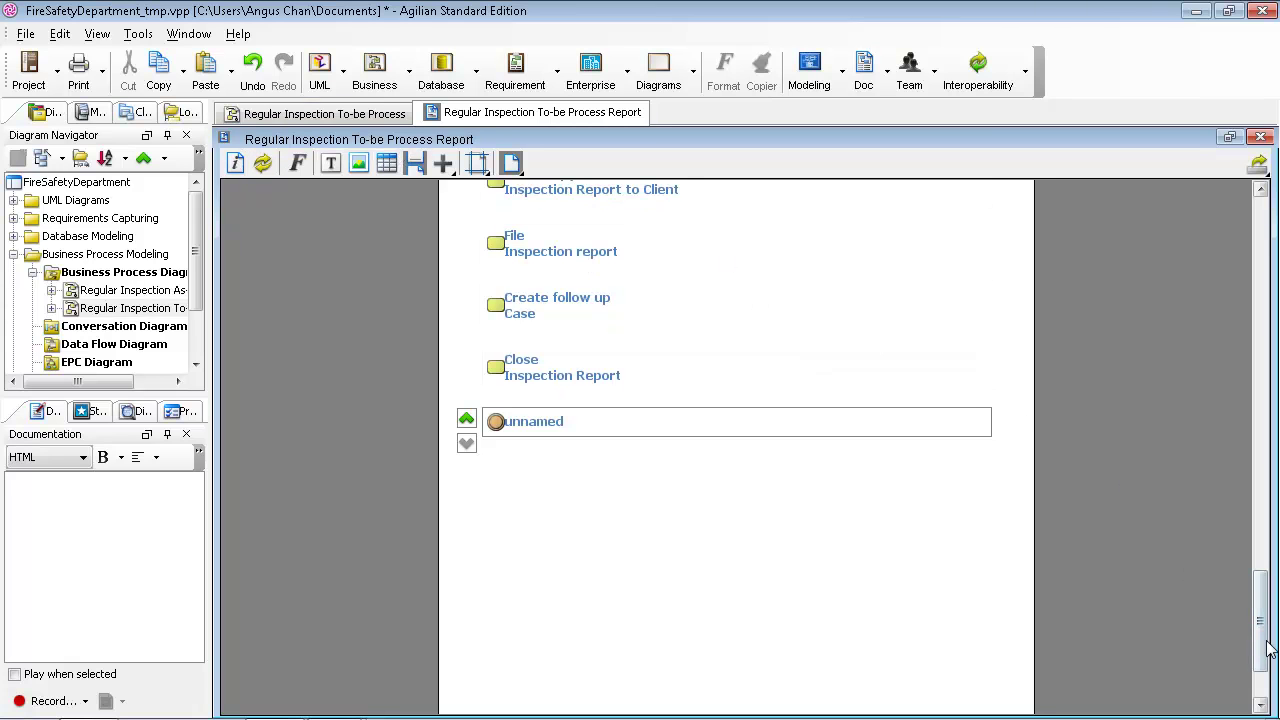
# Step: Increase the height of the process diagram's image frame in the report, extending its lower edge downward
pyautogui.moveTo(1263, 645); pyautogui.dragTo(1265, 272)
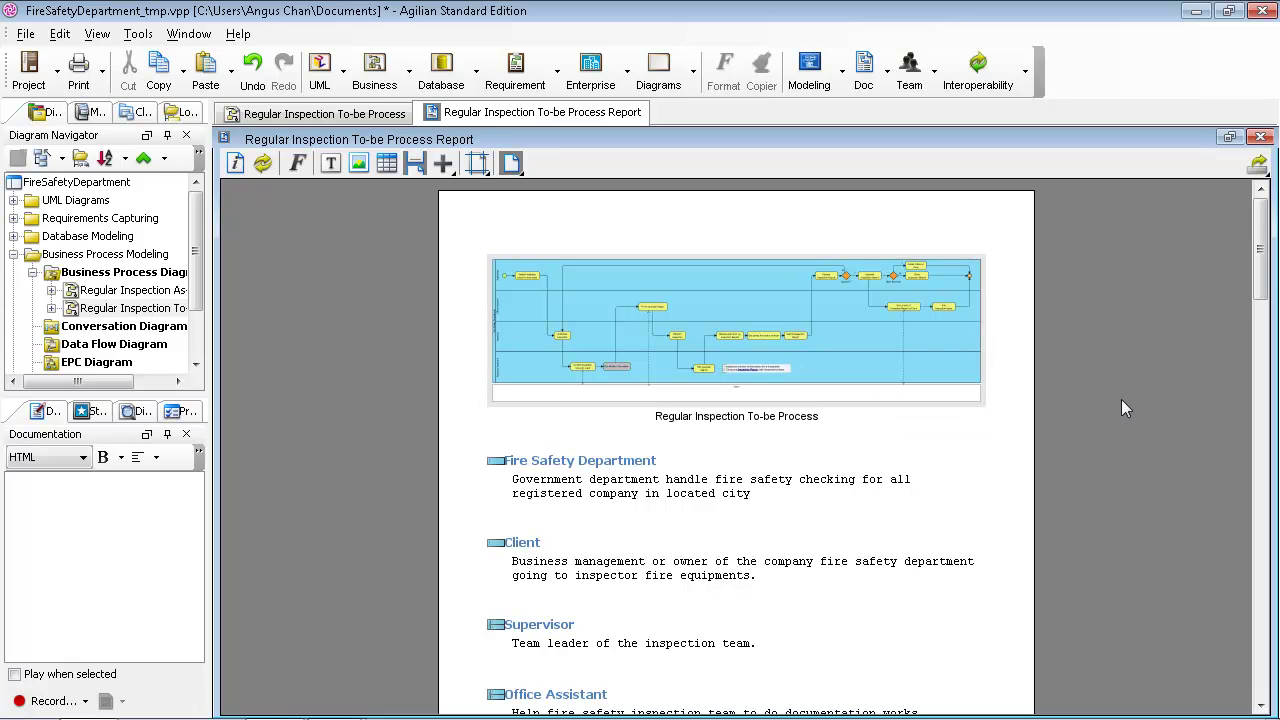
pyautogui.scroll(1, 1113, 403)
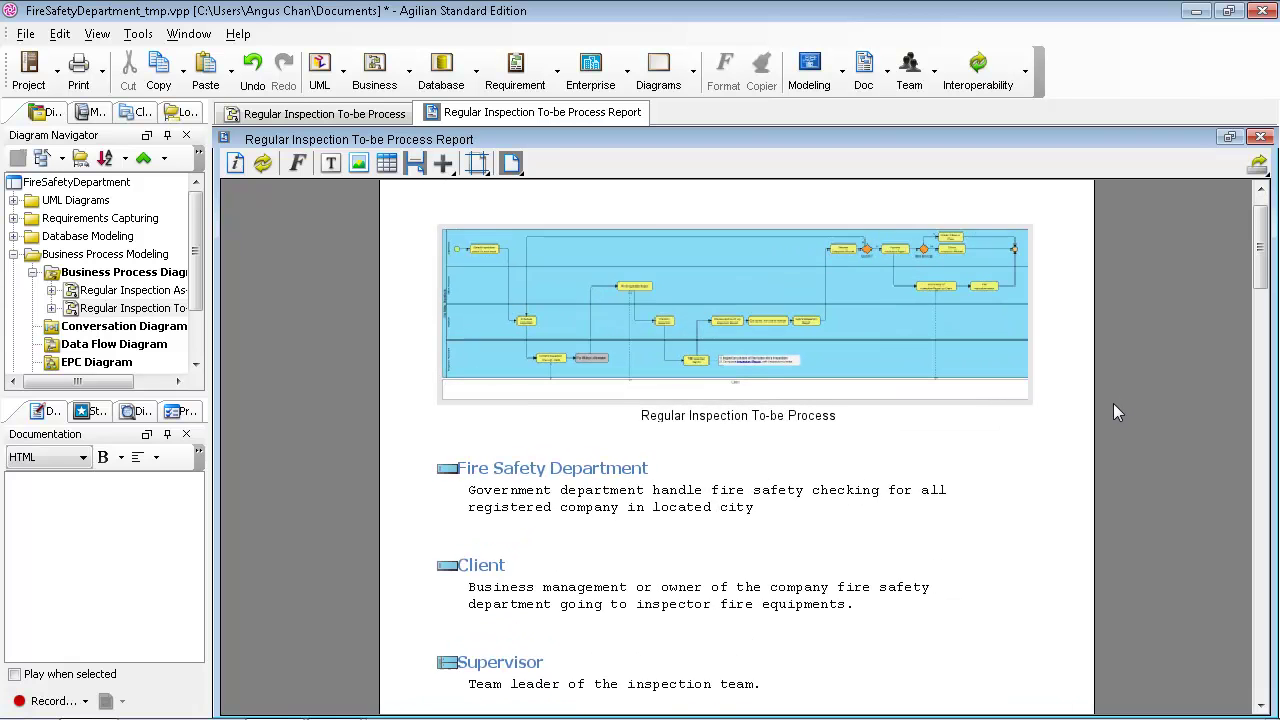
pyautogui.scroll(1, 1113, 403)
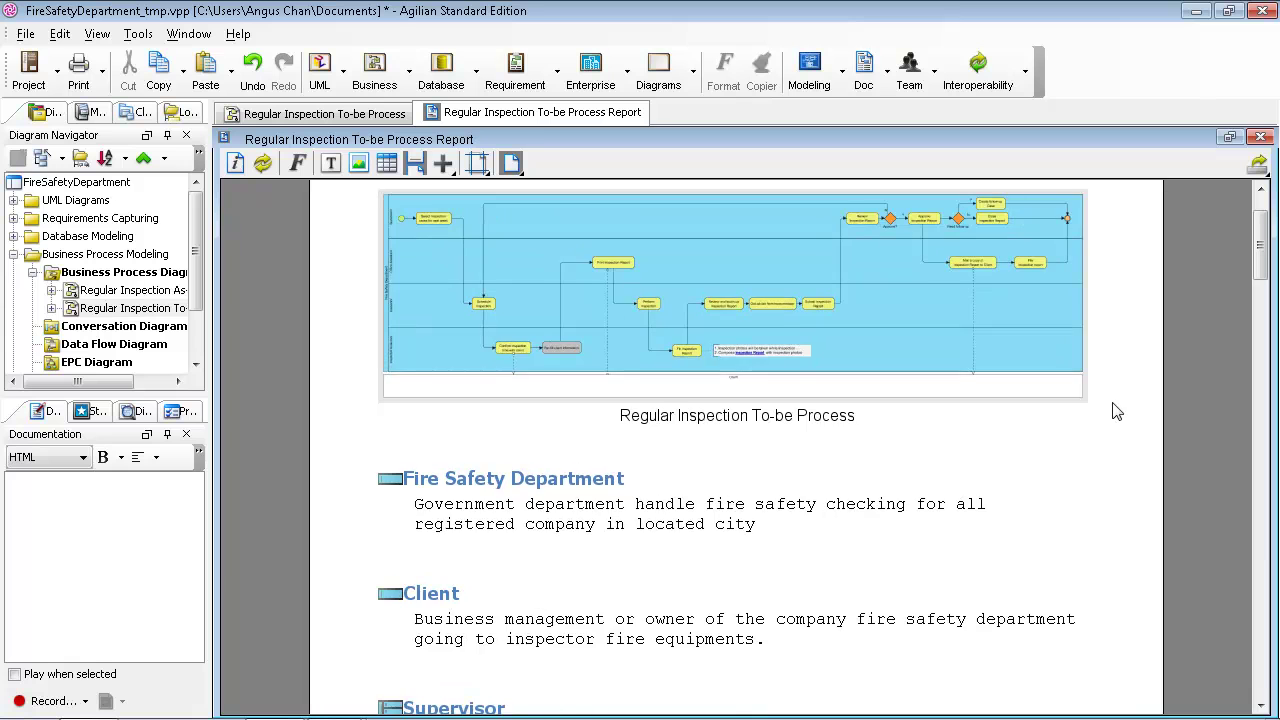
pyautogui.scroll(2, 1258, 250)
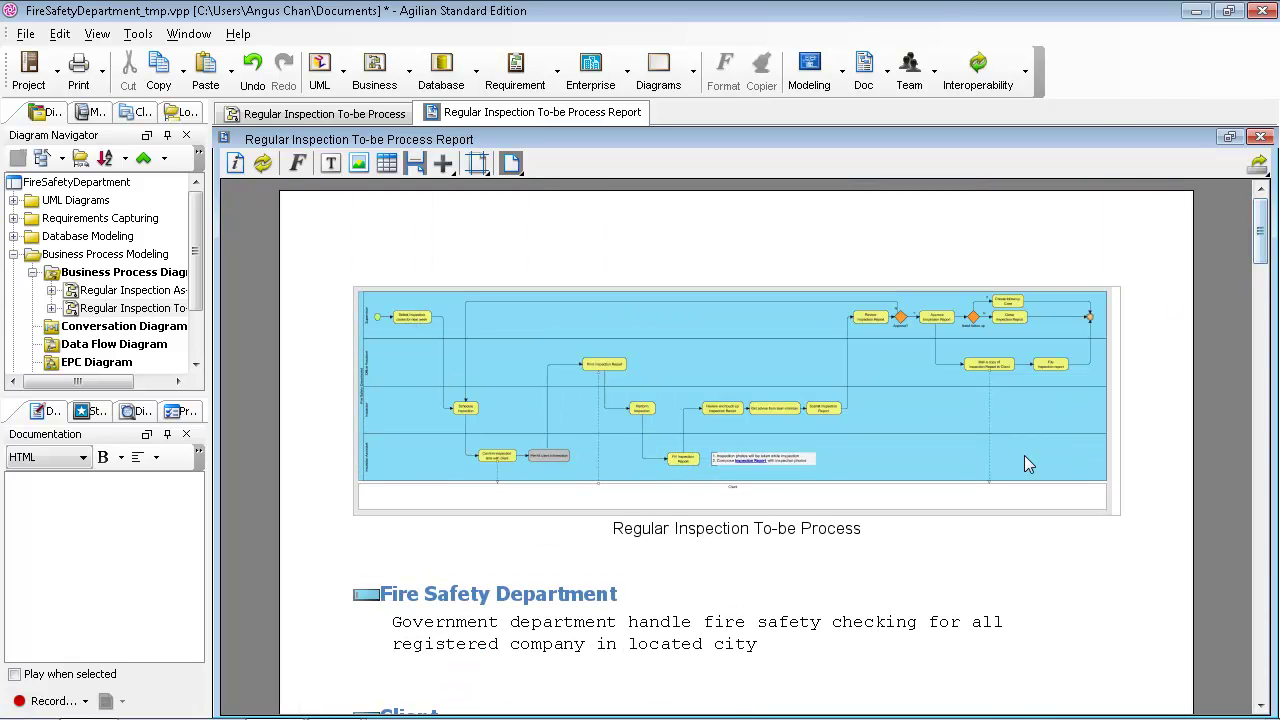
pyautogui.scroll(1, 1024, 455)
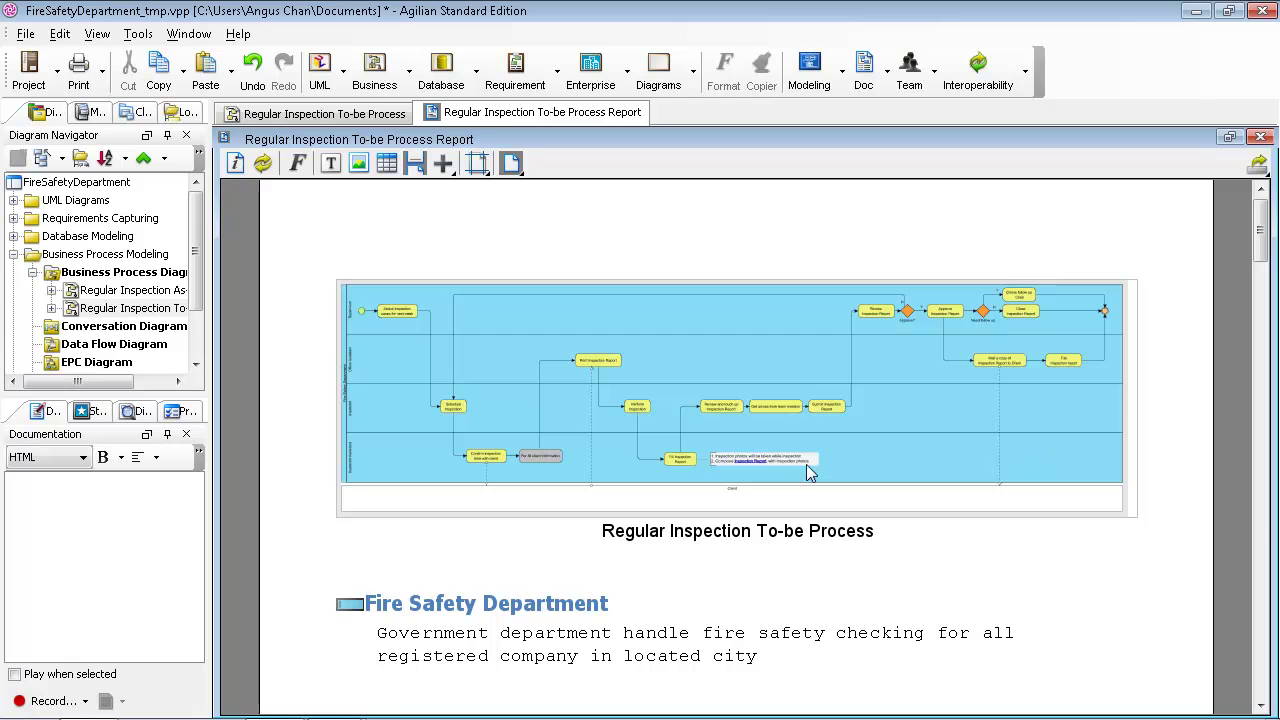
pyautogui.click(775, 452)
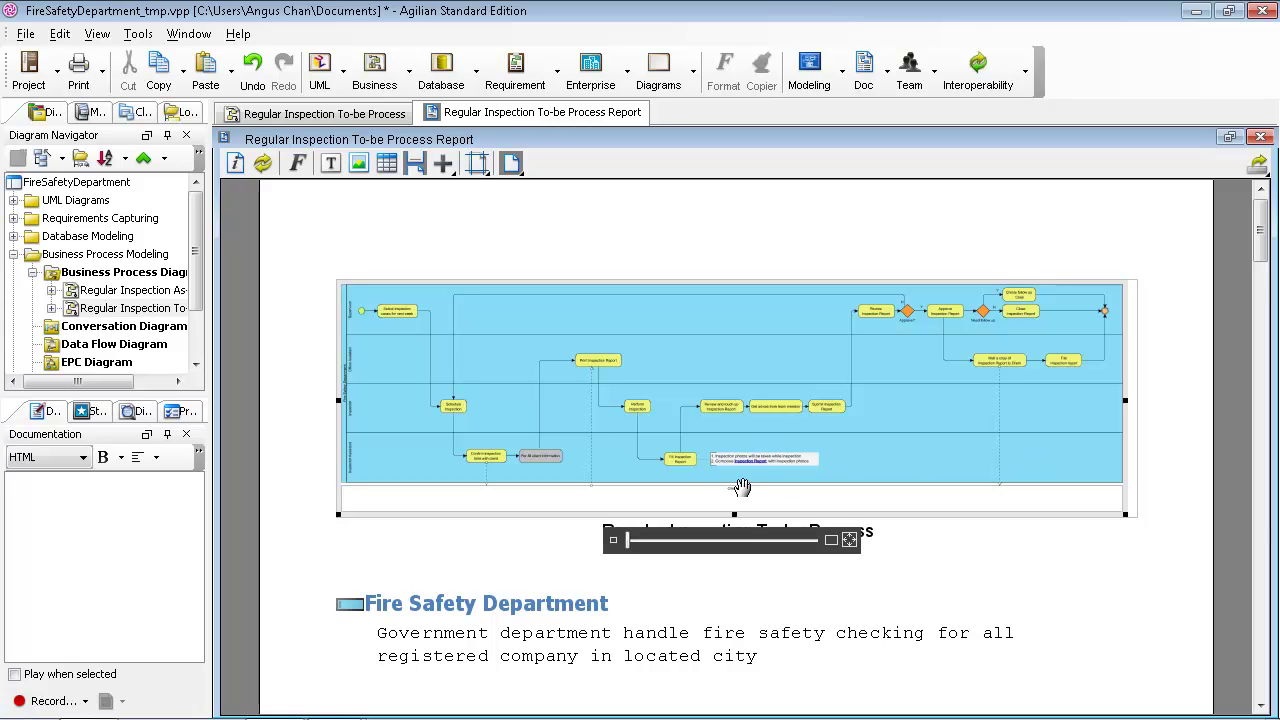
pyautogui.moveTo(734, 515); pyautogui.dragTo(748, 684)
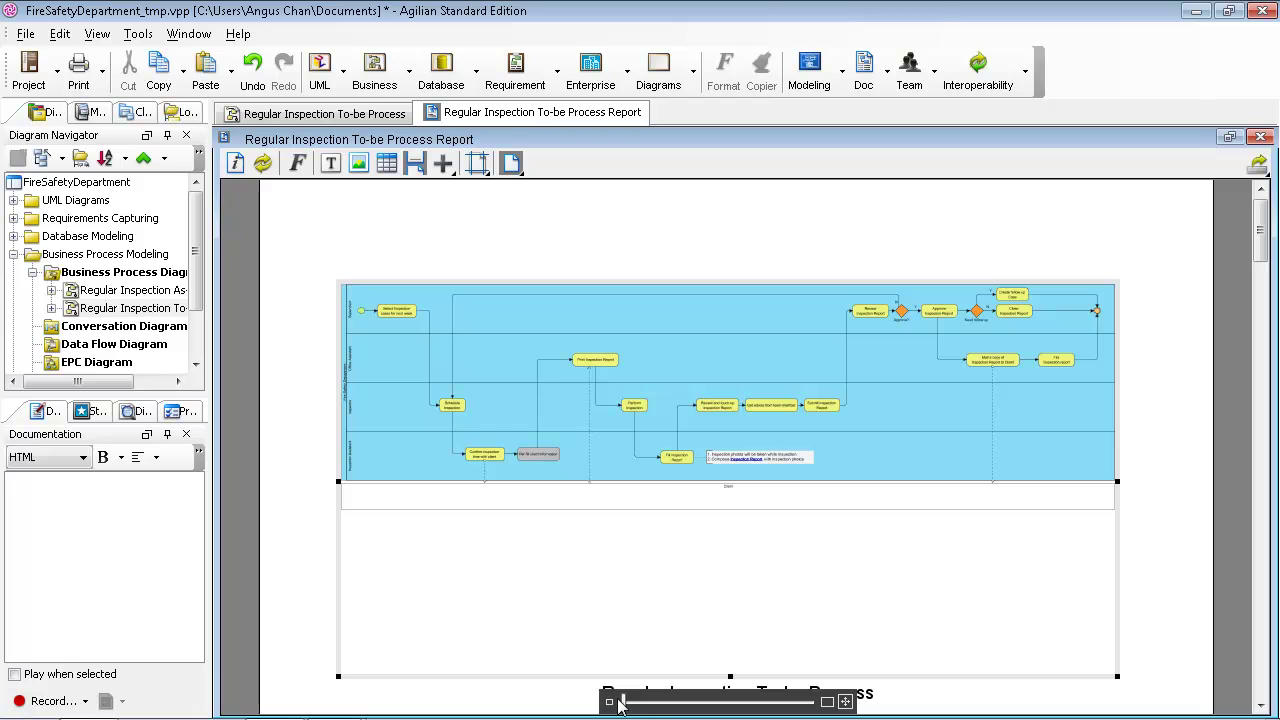
# Step: Magnify the diagram within its image frame and pan it to show the beginning of the process
pyautogui.moveTo(627, 706); pyautogui.dragTo(679, 708)
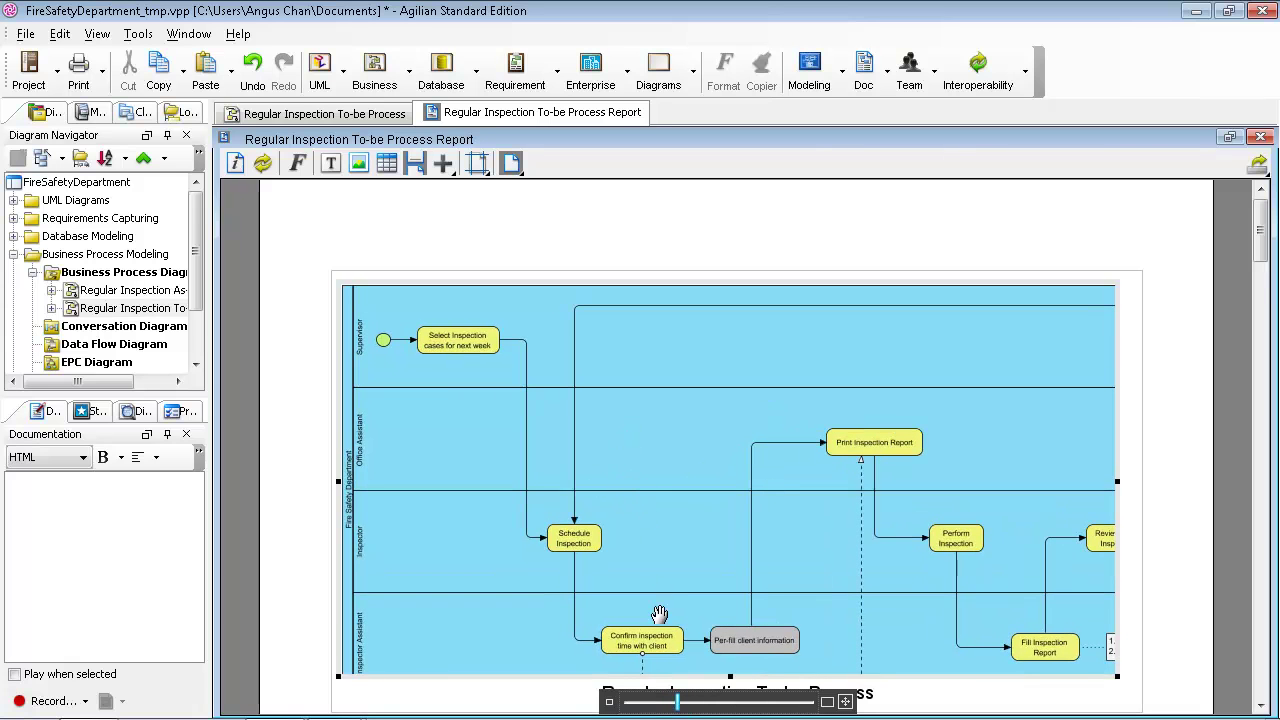
pyautogui.moveTo(835, 551)
pyautogui.mouseDown()
pyautogui.moveTo(603, 563)
pyautogui.moveTo(537, 551)
pyautogui.moveTo(697, 546)
pyautogui.moveTo(851, 567)
pyautogui.moveTo(814, 563)
pyautogui.mouseUp()
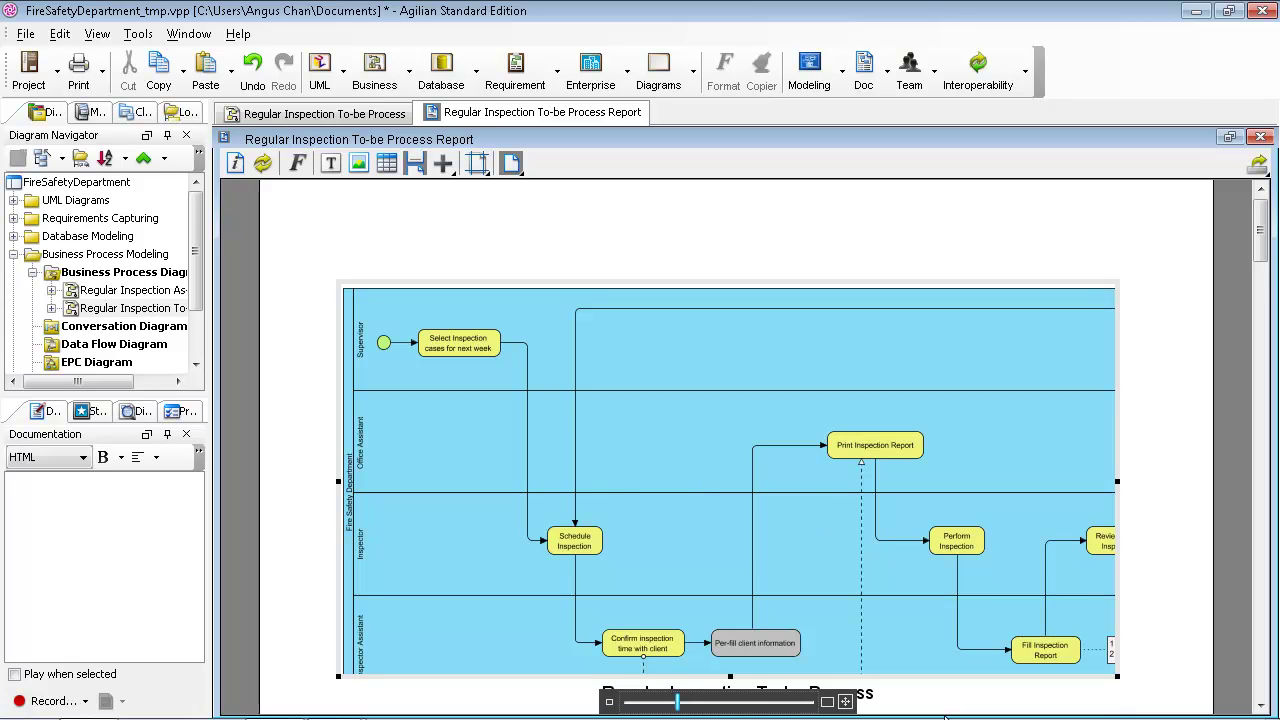
pyautogui.moveTo(834, 489)
pyautogui.mouseDown()
pyautogui.moveTo(571, 484)
pyautogui.moveTo(812, 499)
pyautogui.mouseUp()
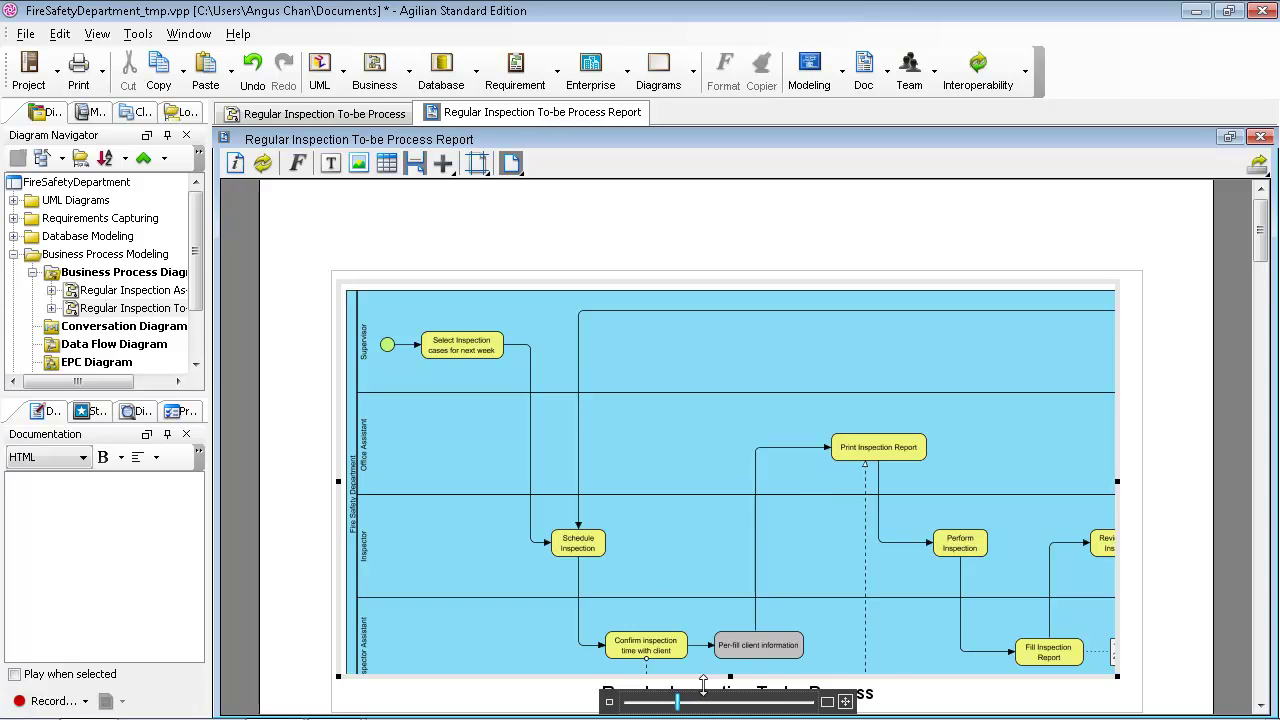
pyautogui.moveTo(678, 701); pyautogui.dragTo(683, 701)
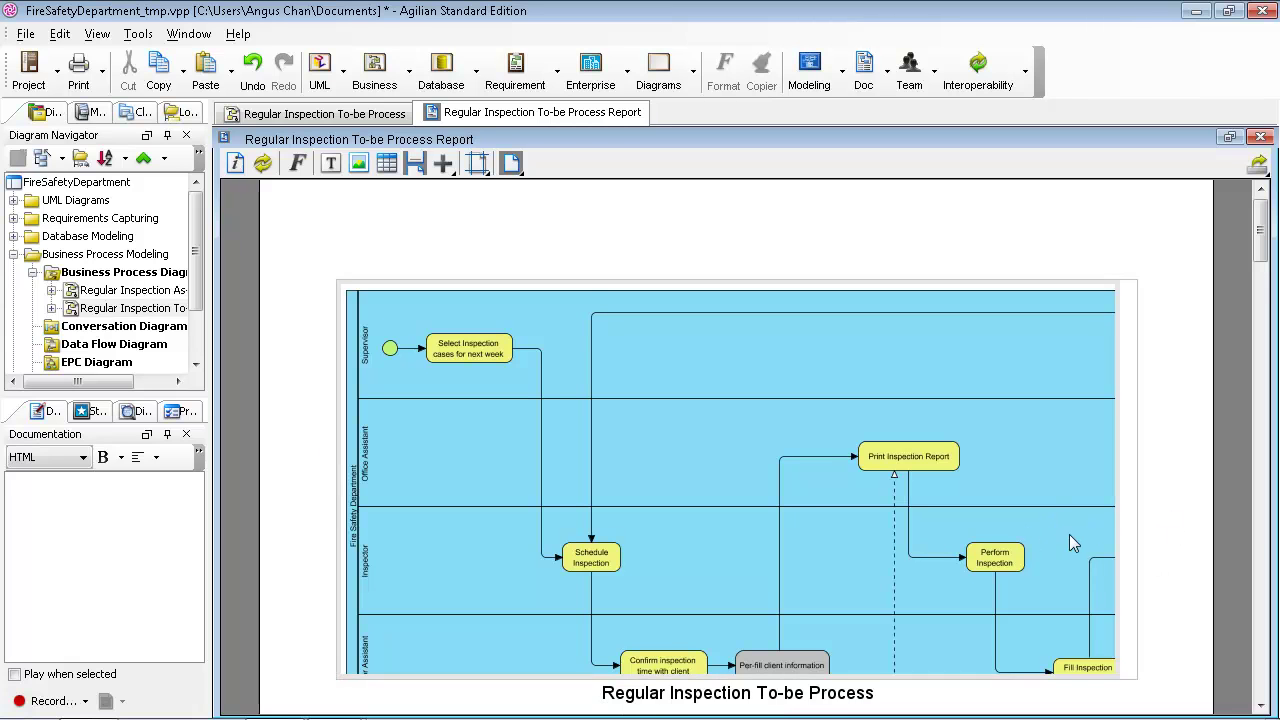
# Step: Pan the diagram inside its image frame to show the middle of the process and the edge of the Client pool
pyautogui.scroll(-2, 1030, 541)
pyautogui.scroll(-2, 1000, 537)
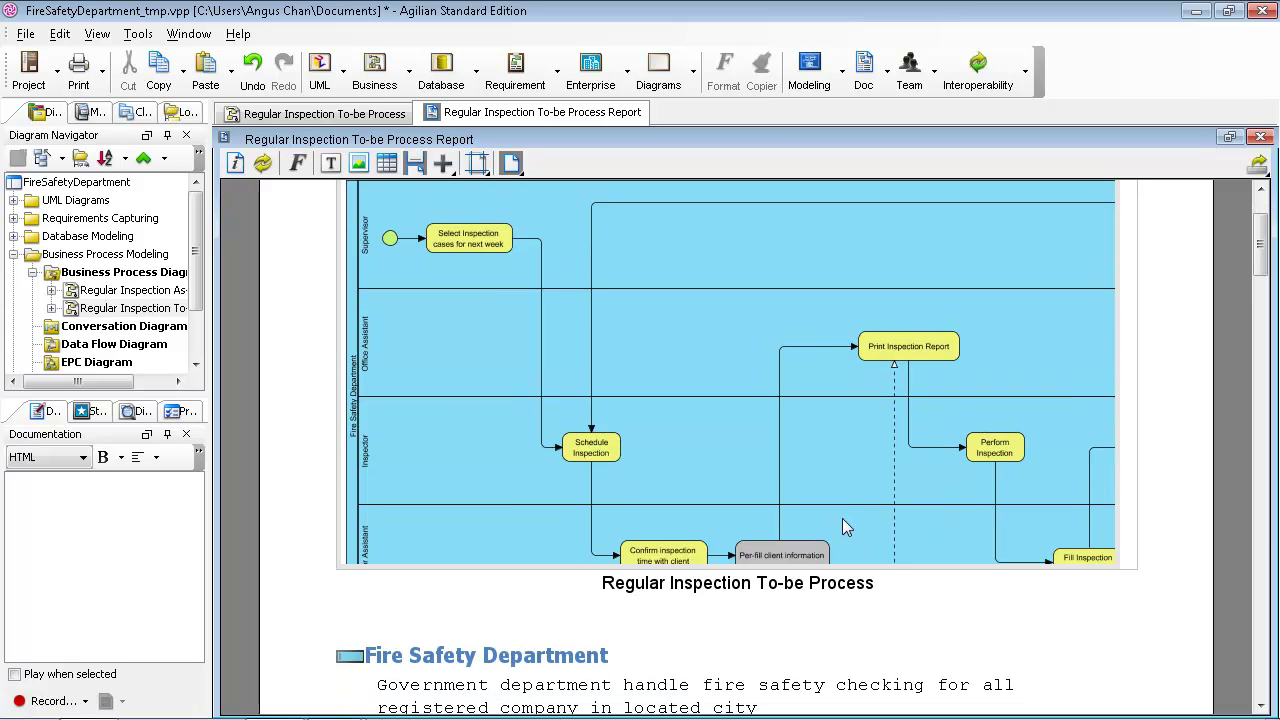
pyautogui.moveTo(792, 450)
pyautogui.moveTo(790, 447); pyautogui.dragTo(557, 369)
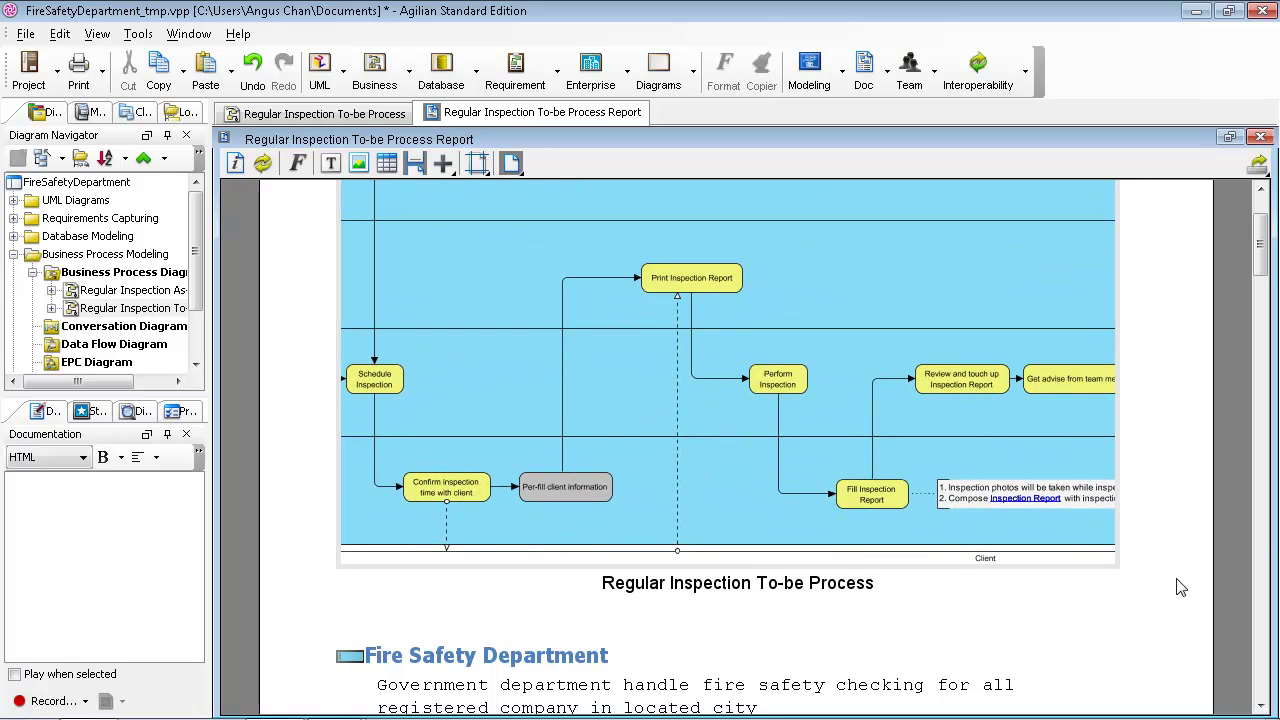
# Step: Move the Client section above the Fire Safety Department section in the report
pyautogui.scroll(-2, 1165, 628)
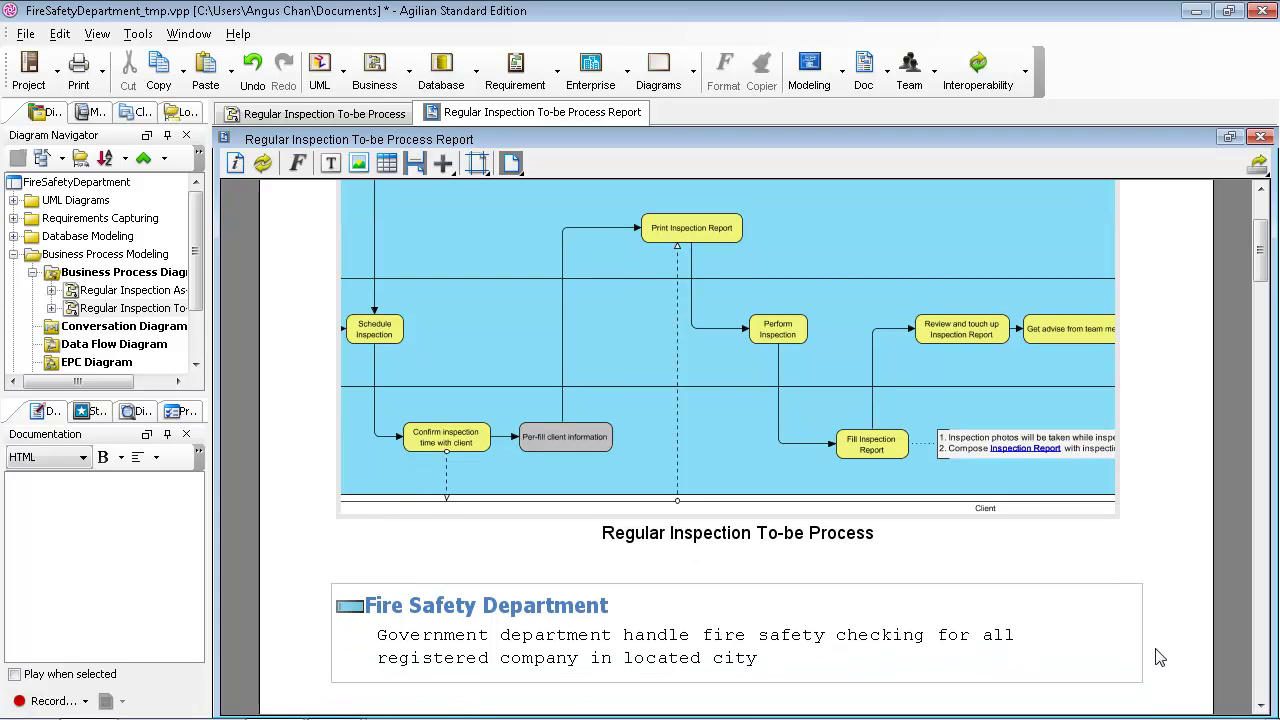
pyautogui.scroll(-2, 1165, 628)
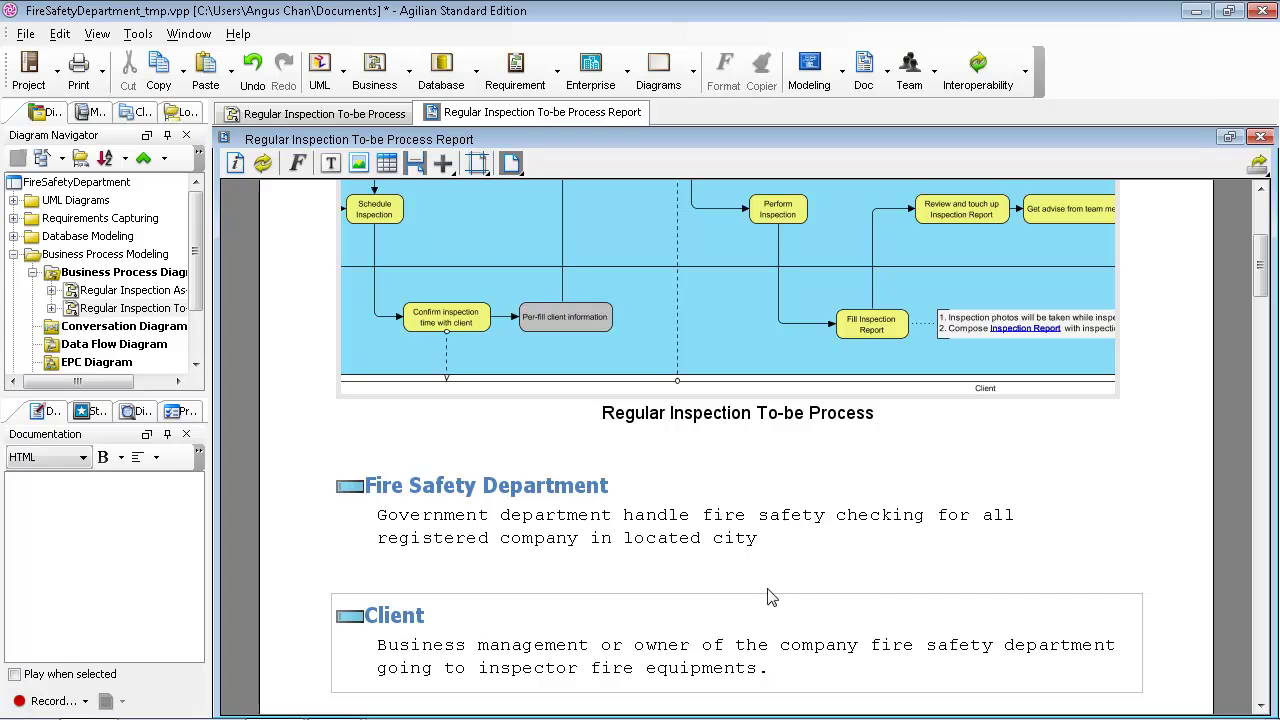
pyautogui.click(669, 500)
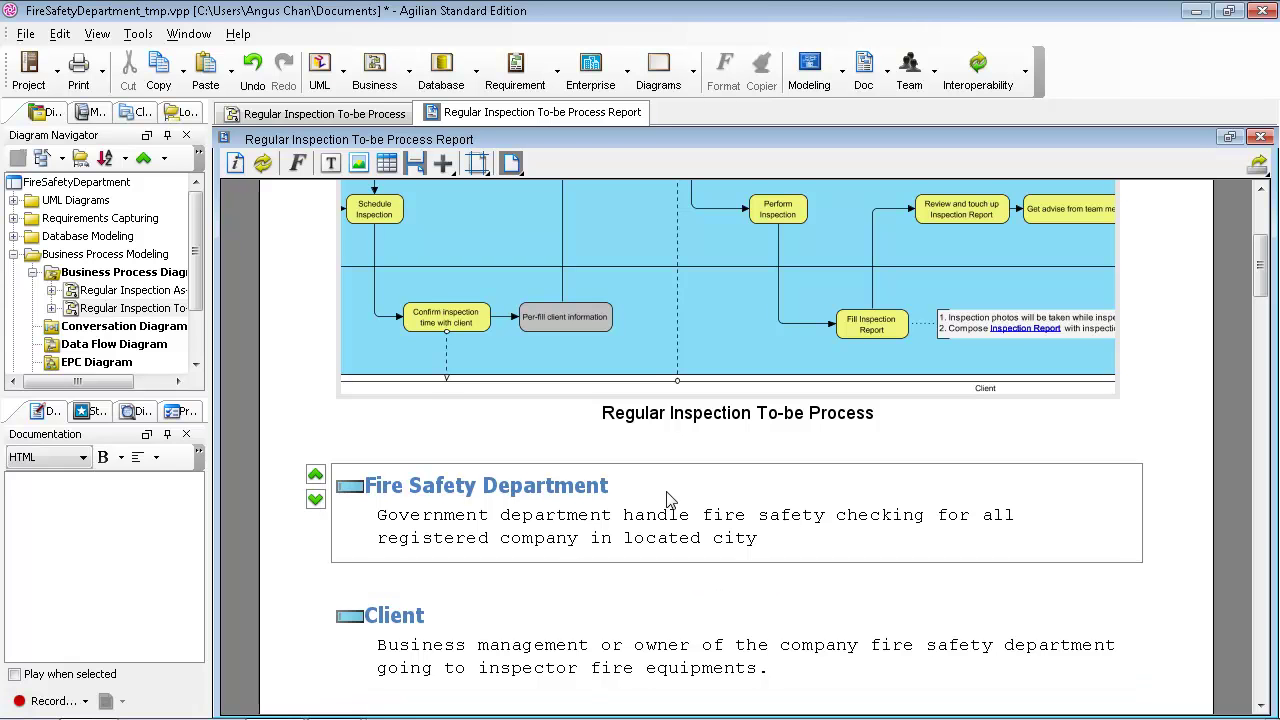
pyautogui.scroll(-1, 678, 486)
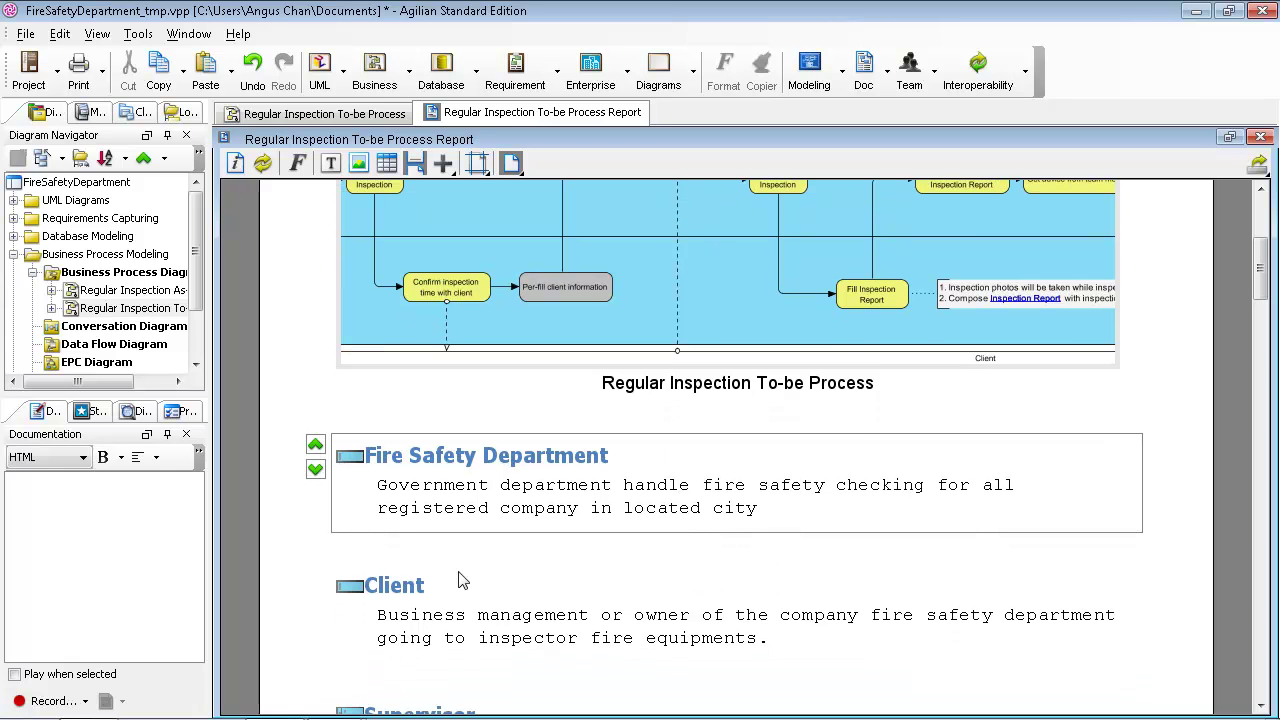
pyautogui.click(447, 617)
pyautogui.scroll(-1, 449, 614)
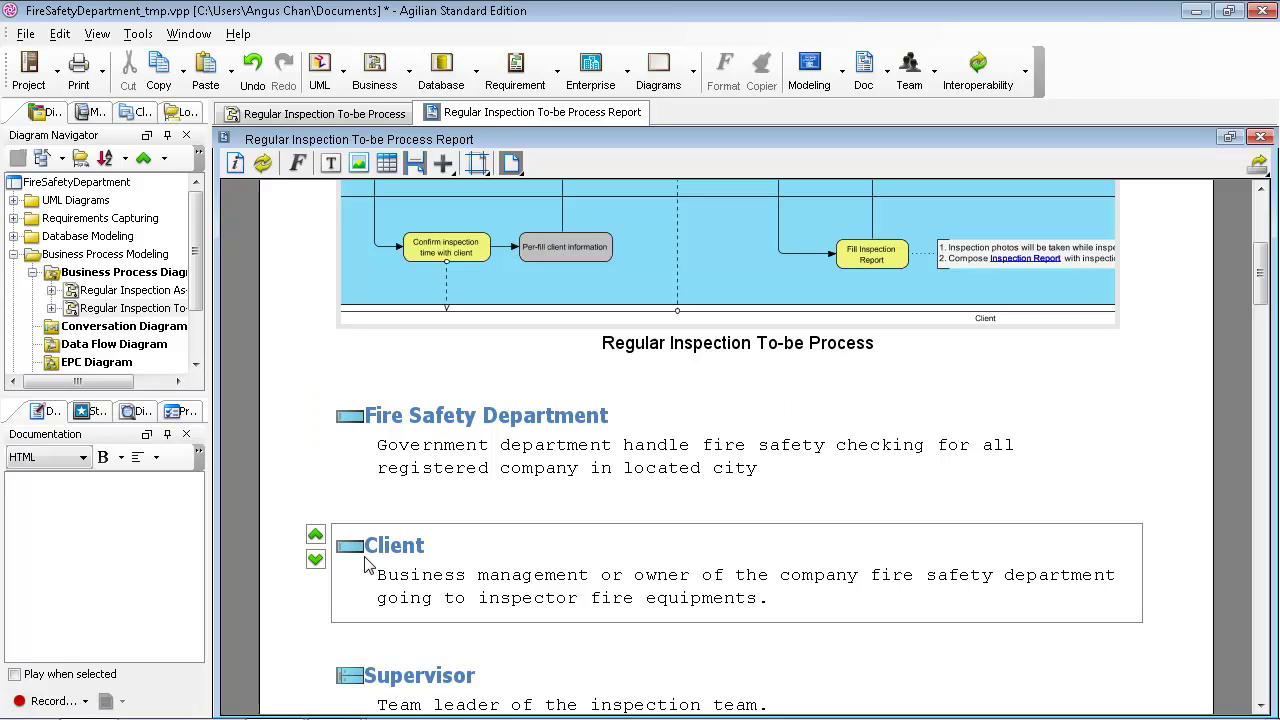
pyautogui.scroll(-1, 400, 555)
pyautogui.scroll(-2, 400, 555)
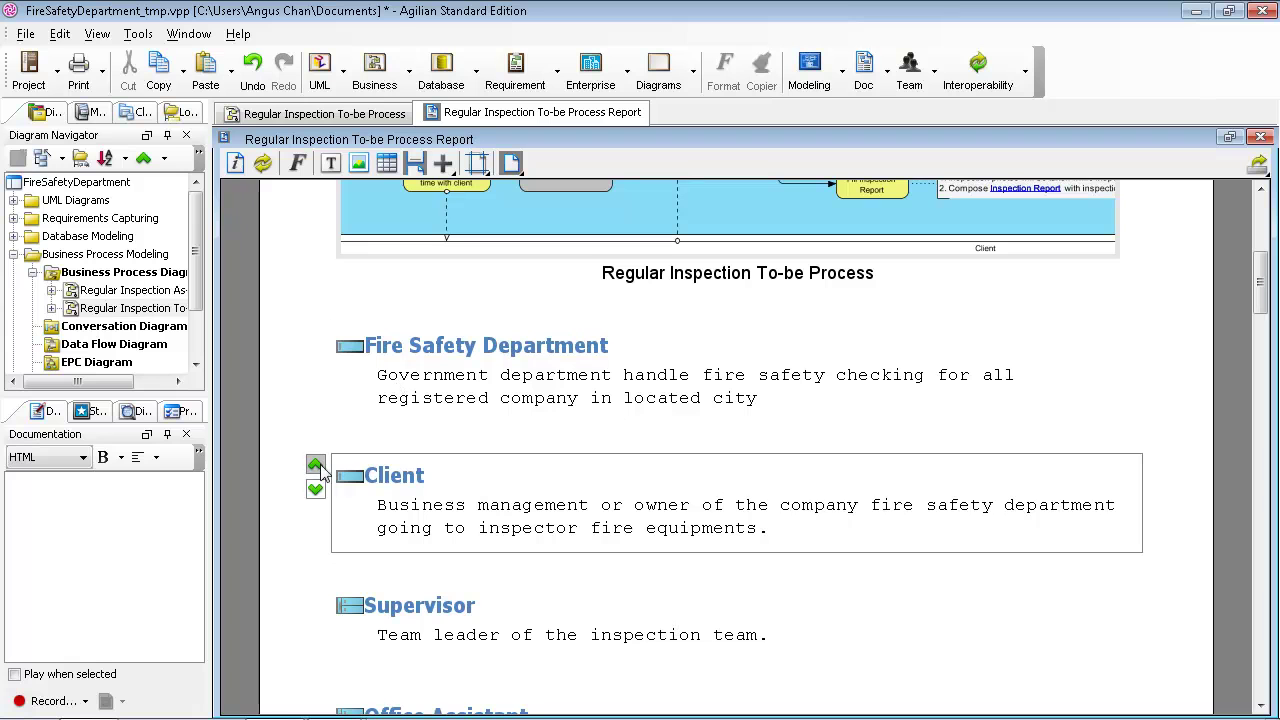
pyautogui.click(316, 466)
# Step: Move the Inspector section above the Office Assistant section, and check the report down to the task descriptions
pyautogui.scroll(-4, 312, 474)
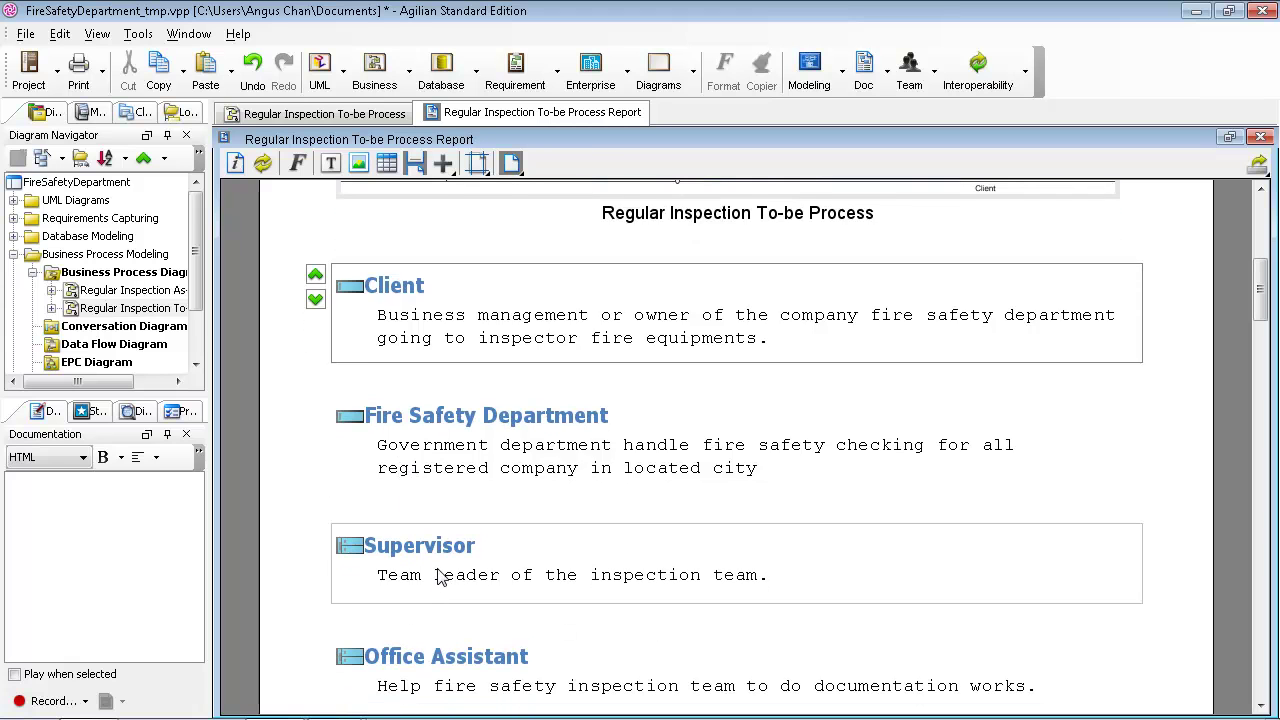
pyautogui.scroll(-2, 437, 600)
pyautogui.click(437, 601)
pyautogui.scroll(-1, 437, 594)
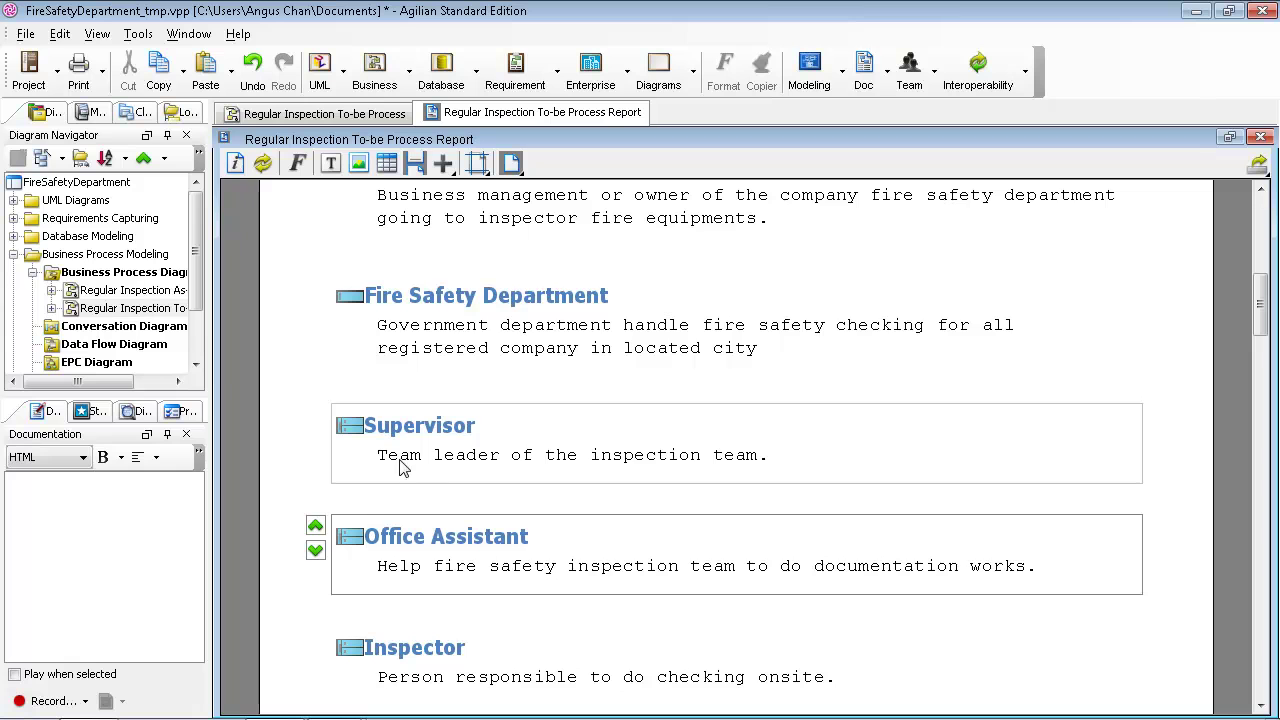
pyautogui.scroll(-1, 397, 566)
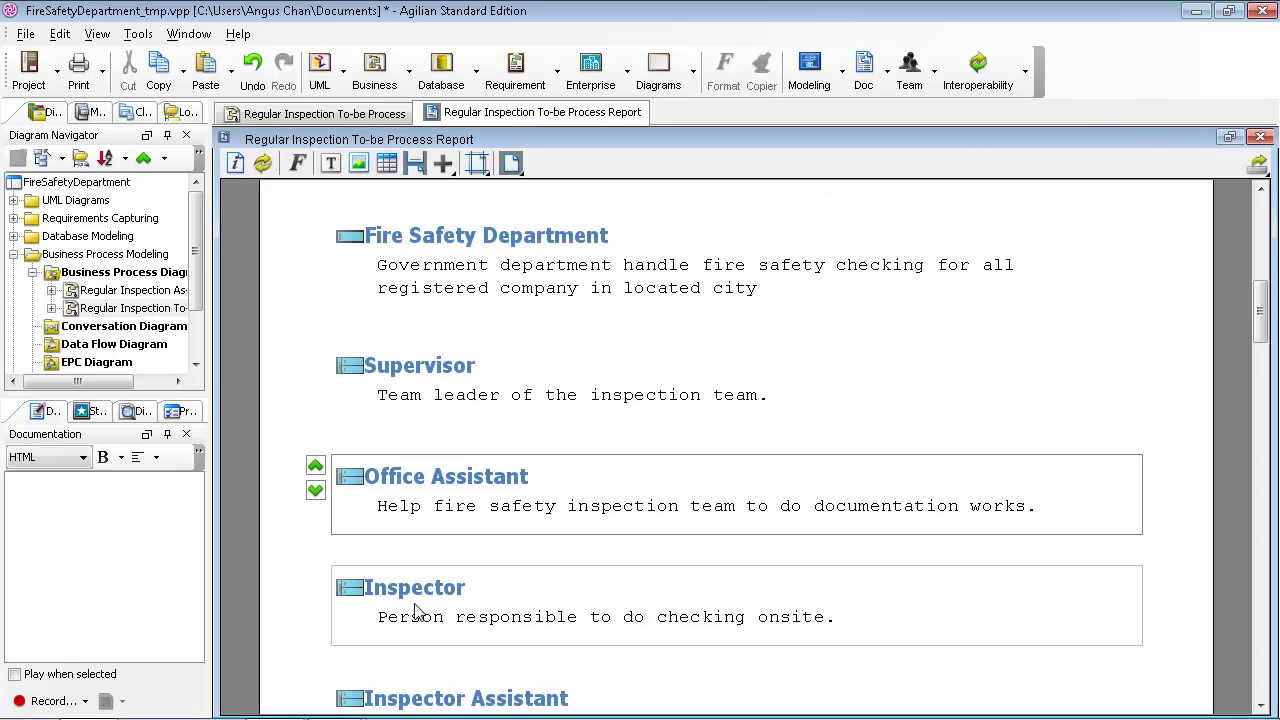
pyautogui.click(420, 608)
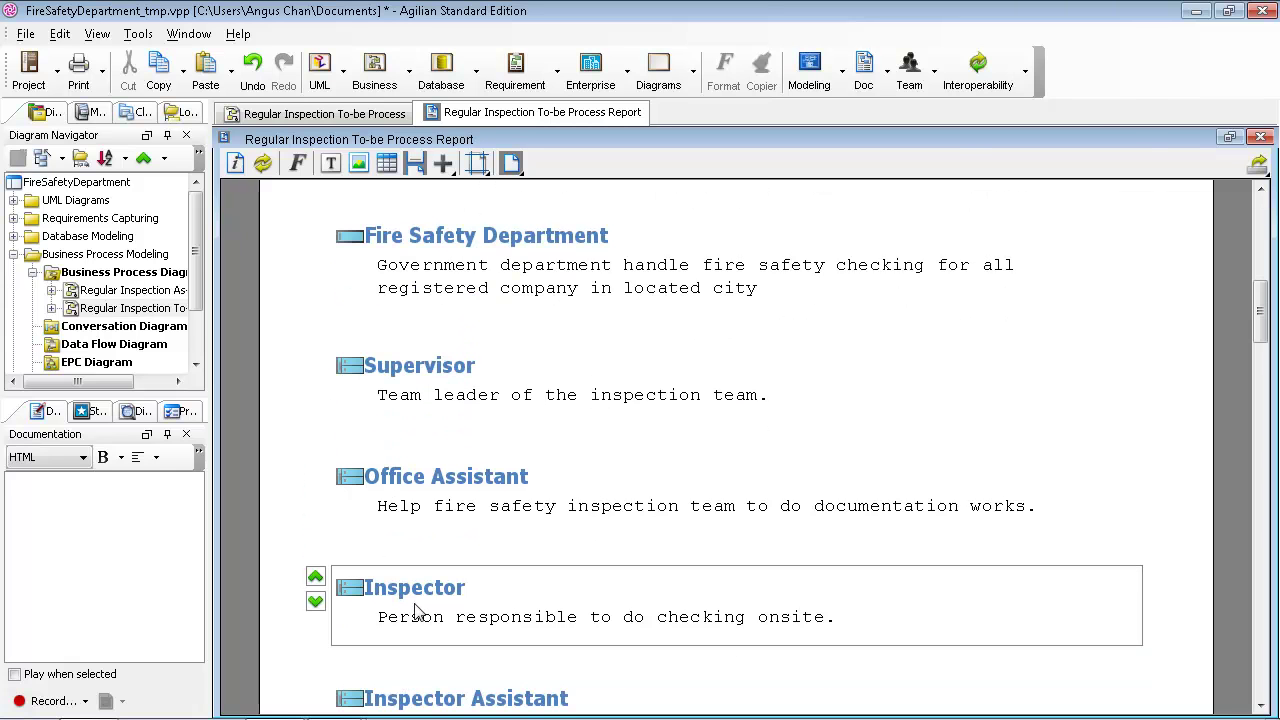
pyautogui.click(316, 578)
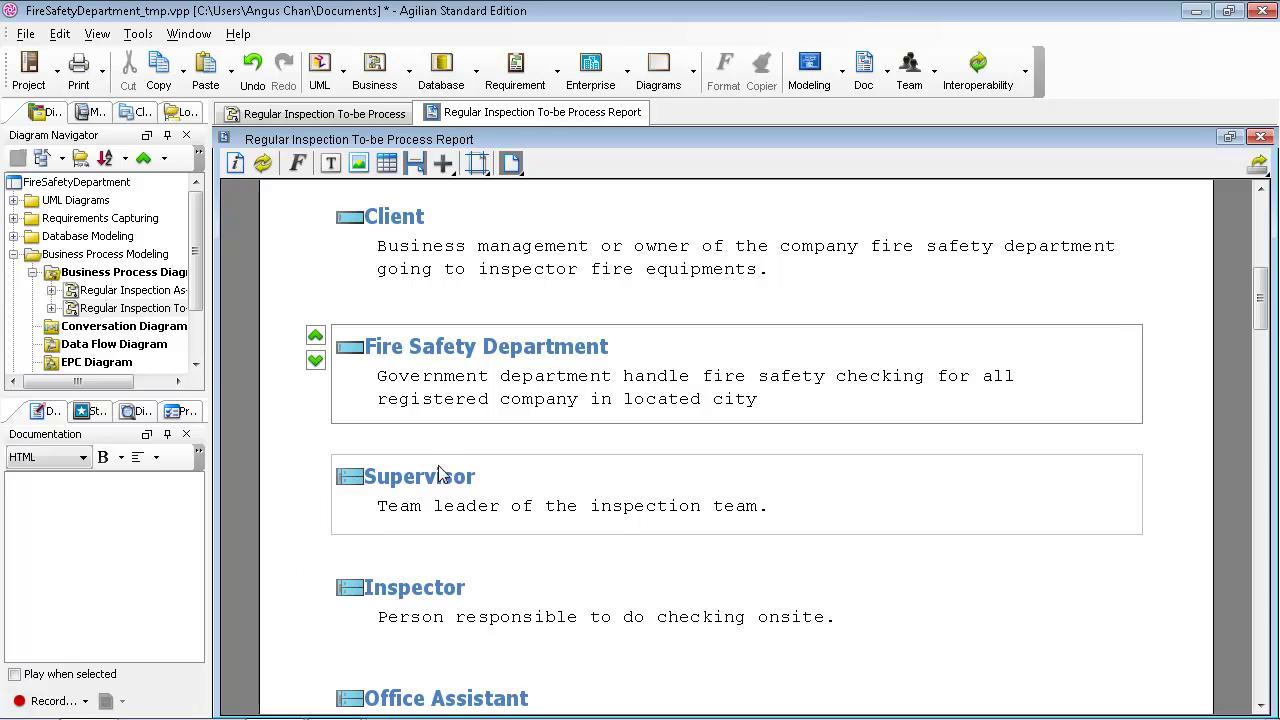
pyautogui.scroll(-1, 432, 608)
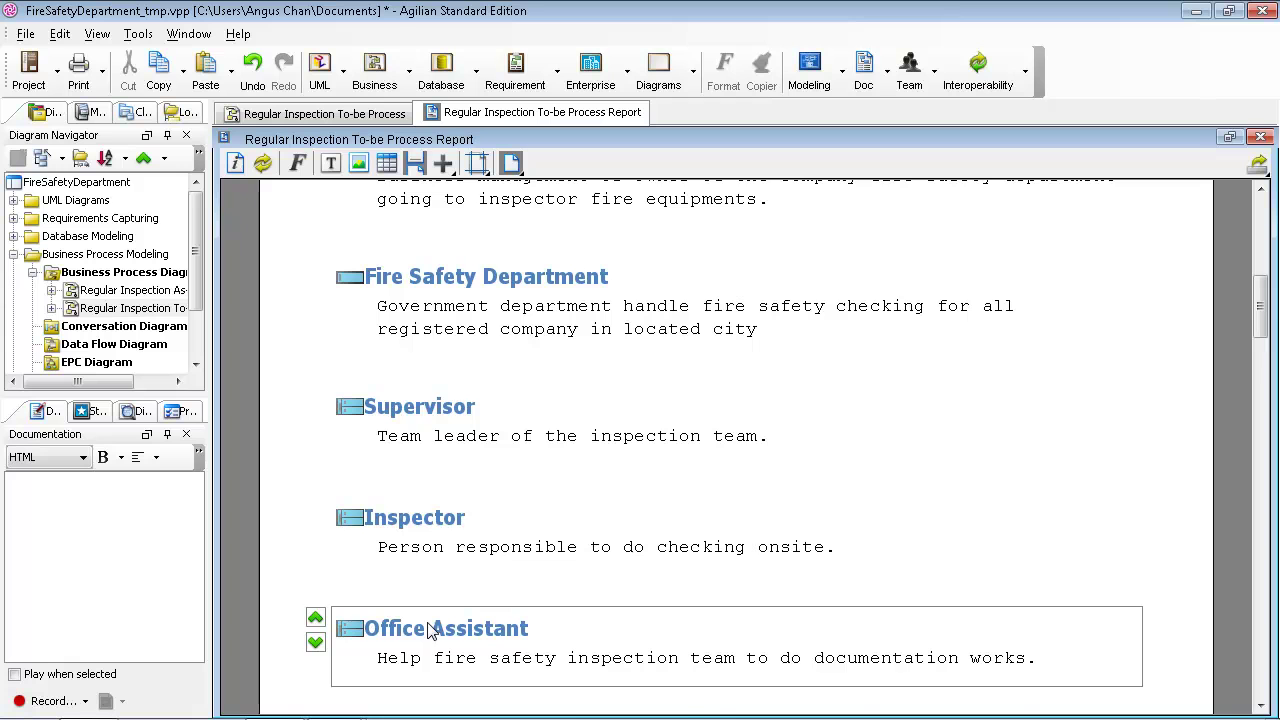
pyautogui.scroll(-2, 826, 623)
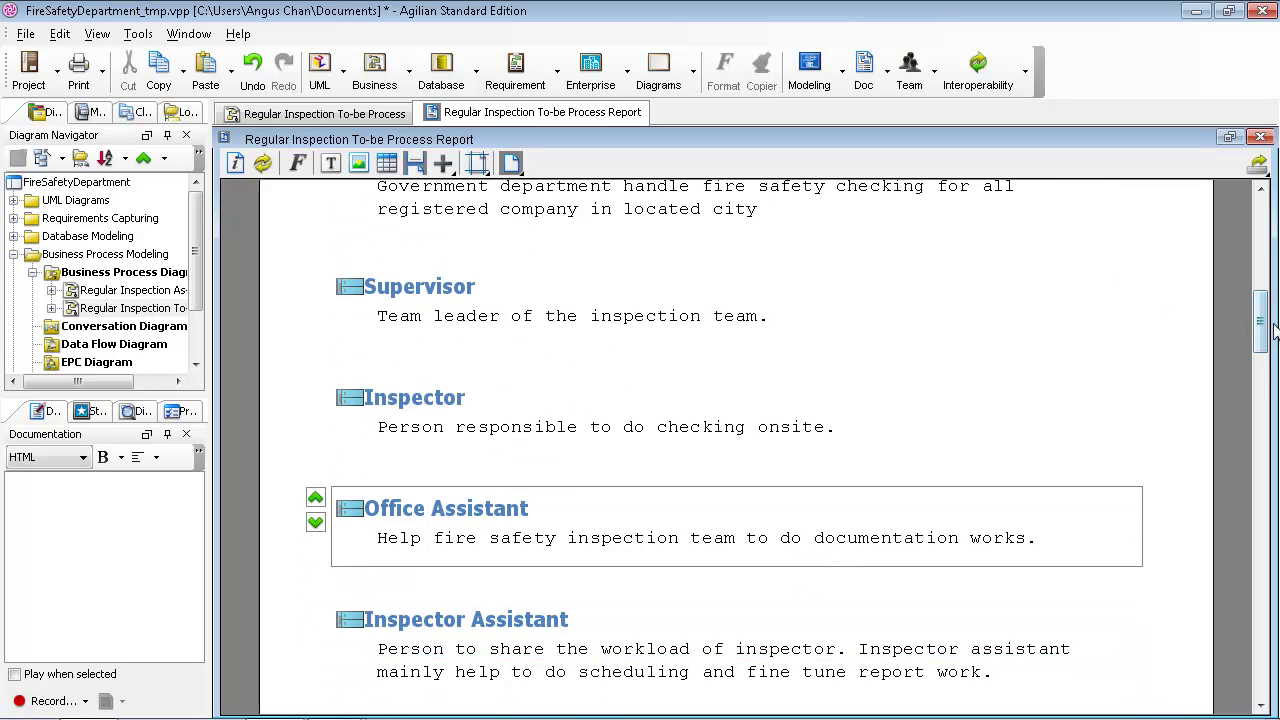
pyautogui.moveTo(1274, 338); pyautogui.dragTo(1240, 405)
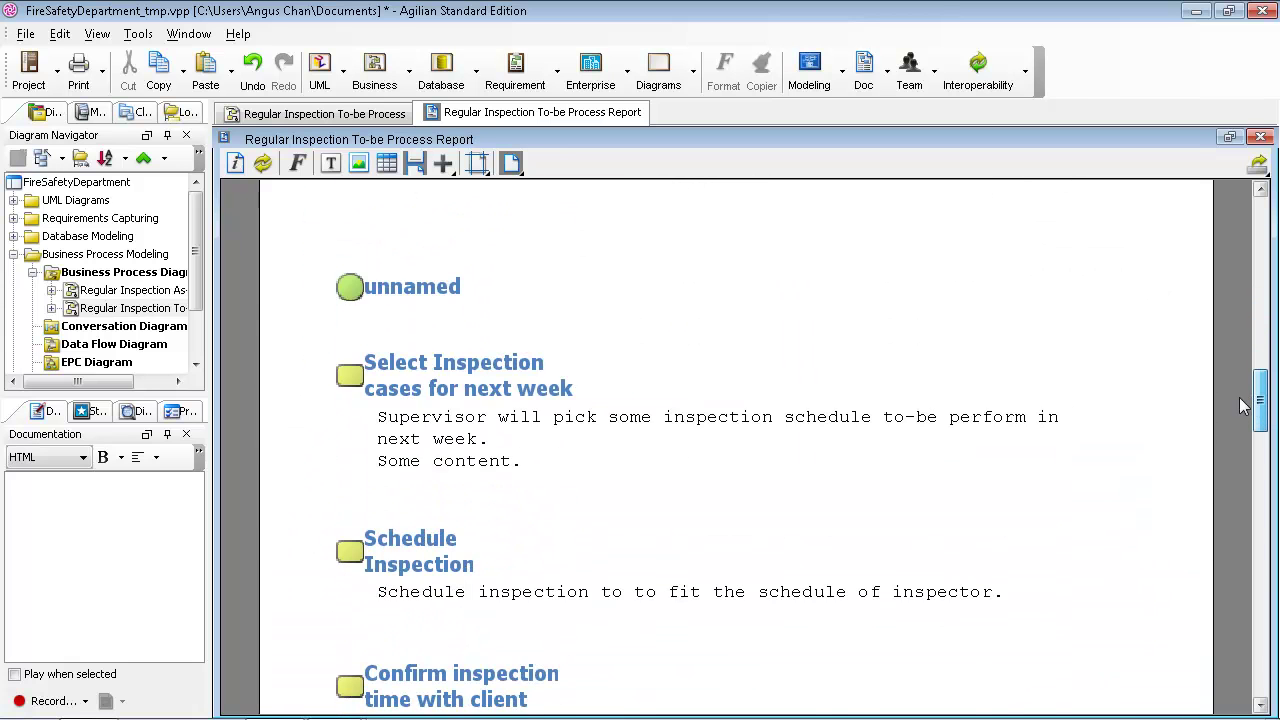
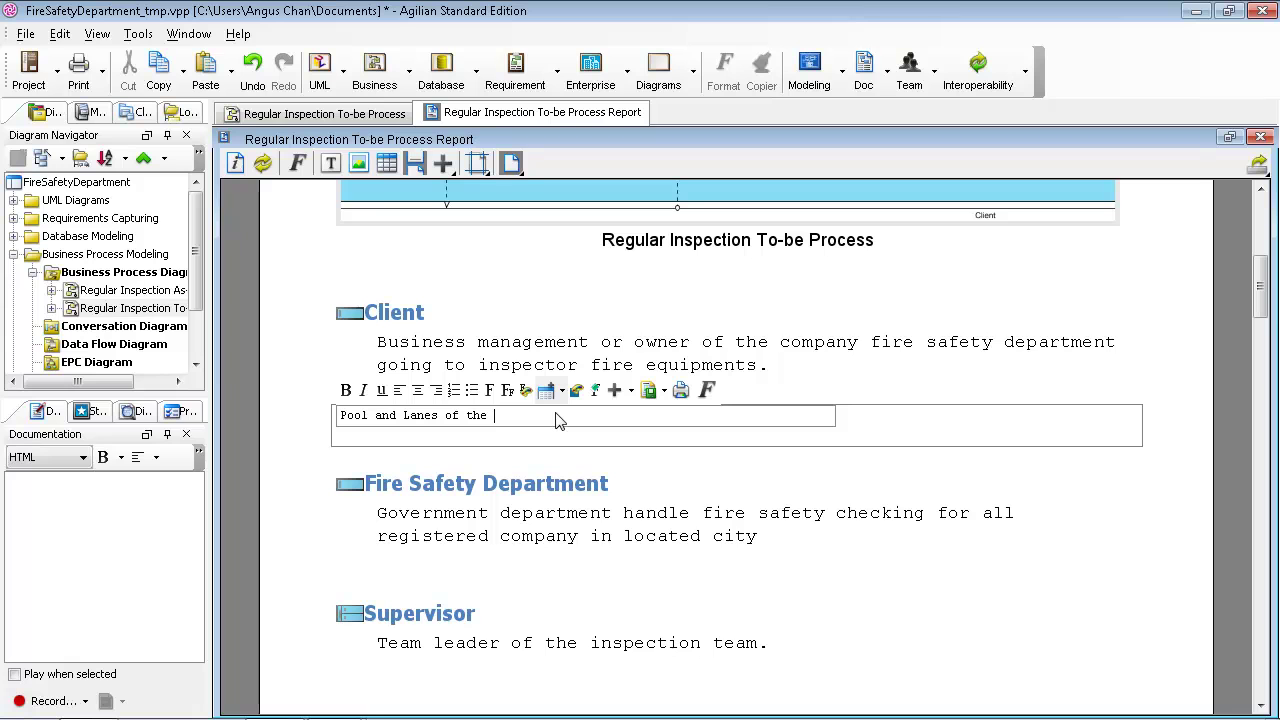
# Step: Complete the text block as "Pool and Lanes of the Business Process" and format it as Heading 1
pyautogui.write('Business Proce')
pyautogui.hotkey('ctrl', 'a')
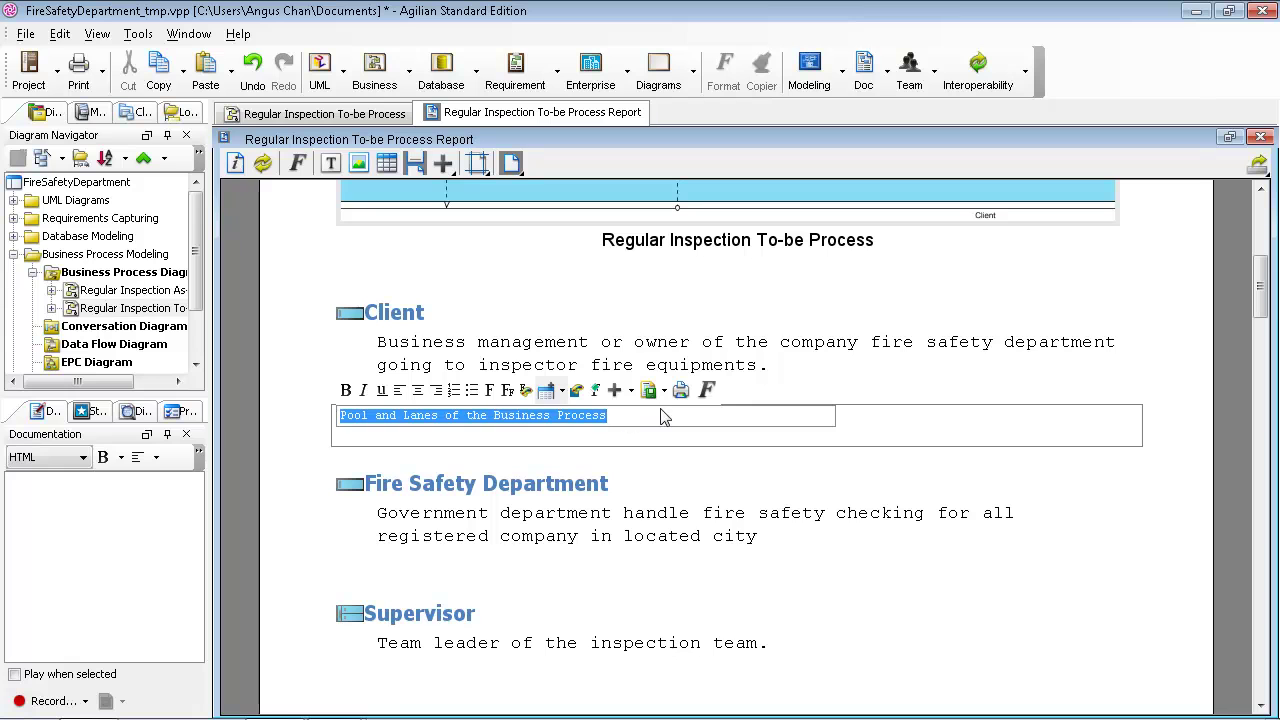
pyautogui.click(708, 391)
pyautogui.click(722, 421)
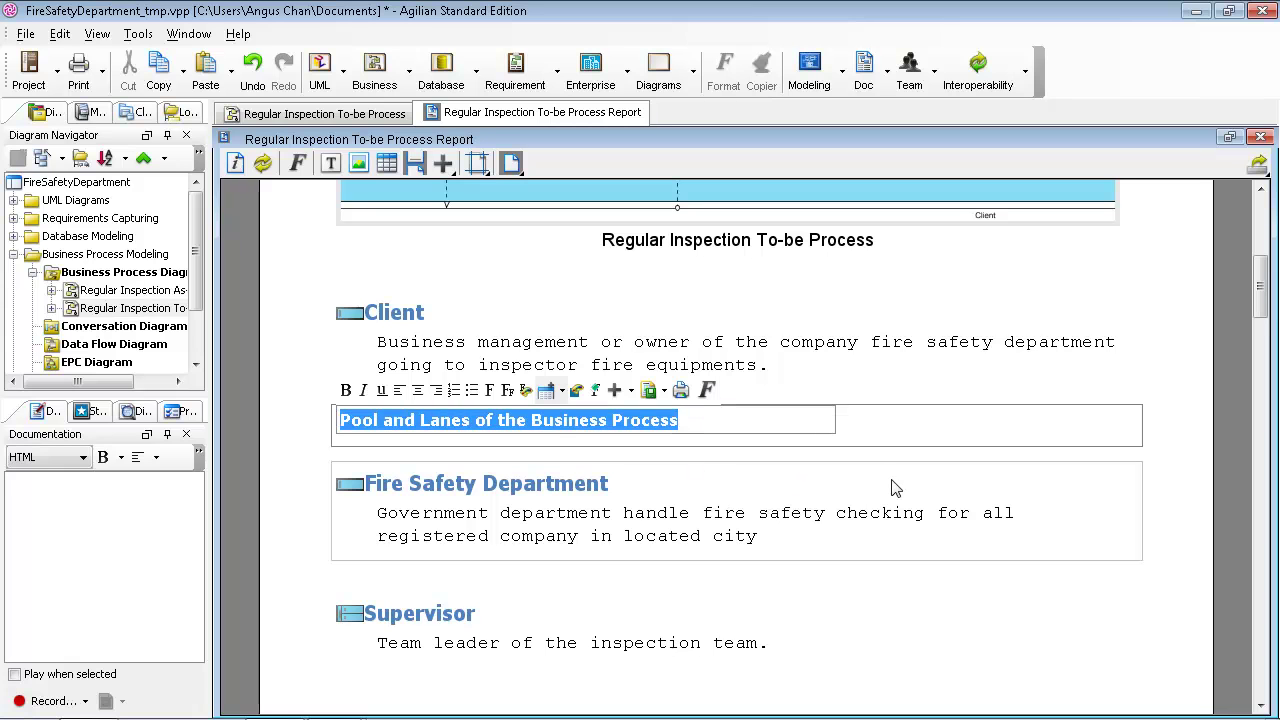
pyautogui.click(335, 484)
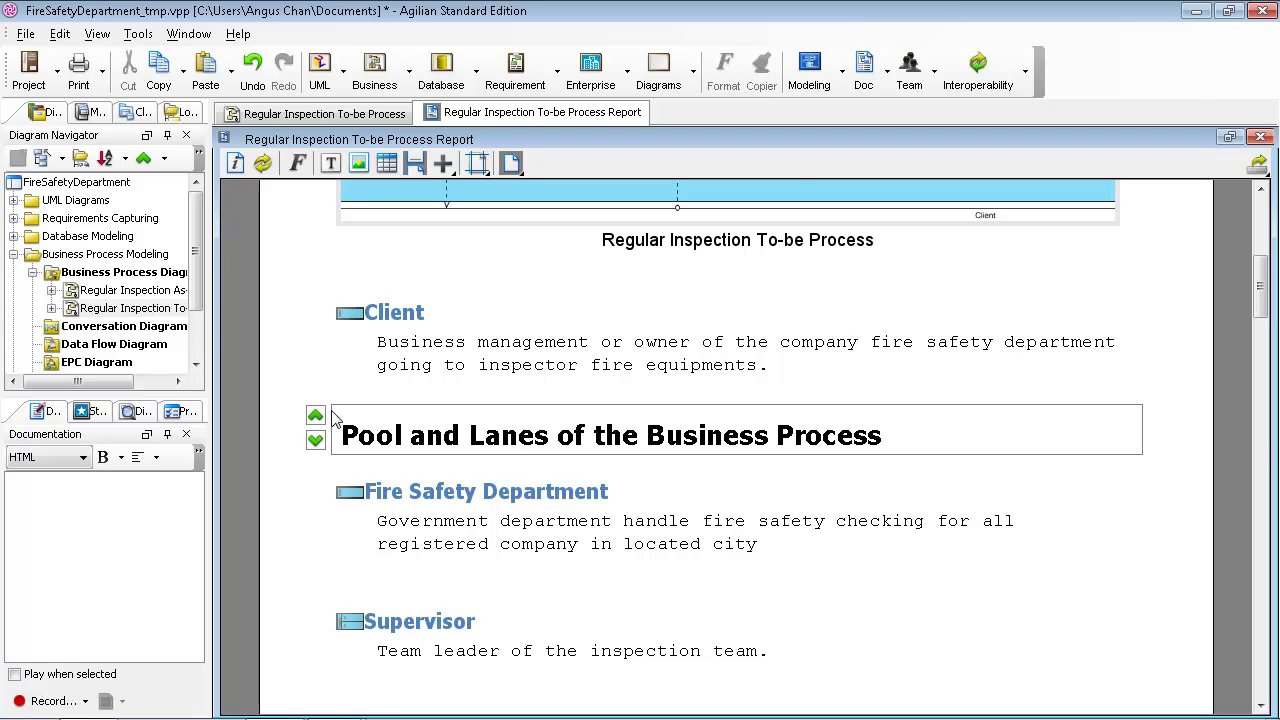
# Step: Move the "Pool and Lanes of the Business Process" heading above the Client section
pyautogui.click(315, 416)
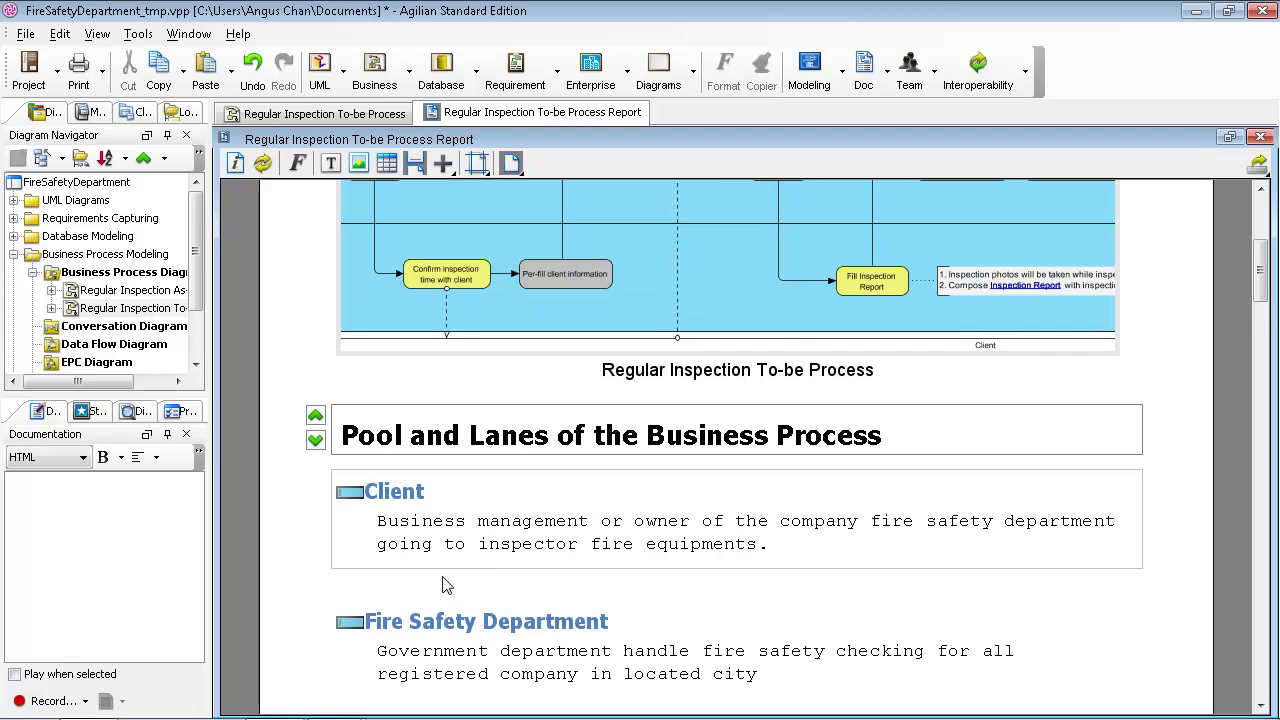
pyautogui.scroll(-2, 455, 540)
pyautogui.scroll(-2, 455, 525)
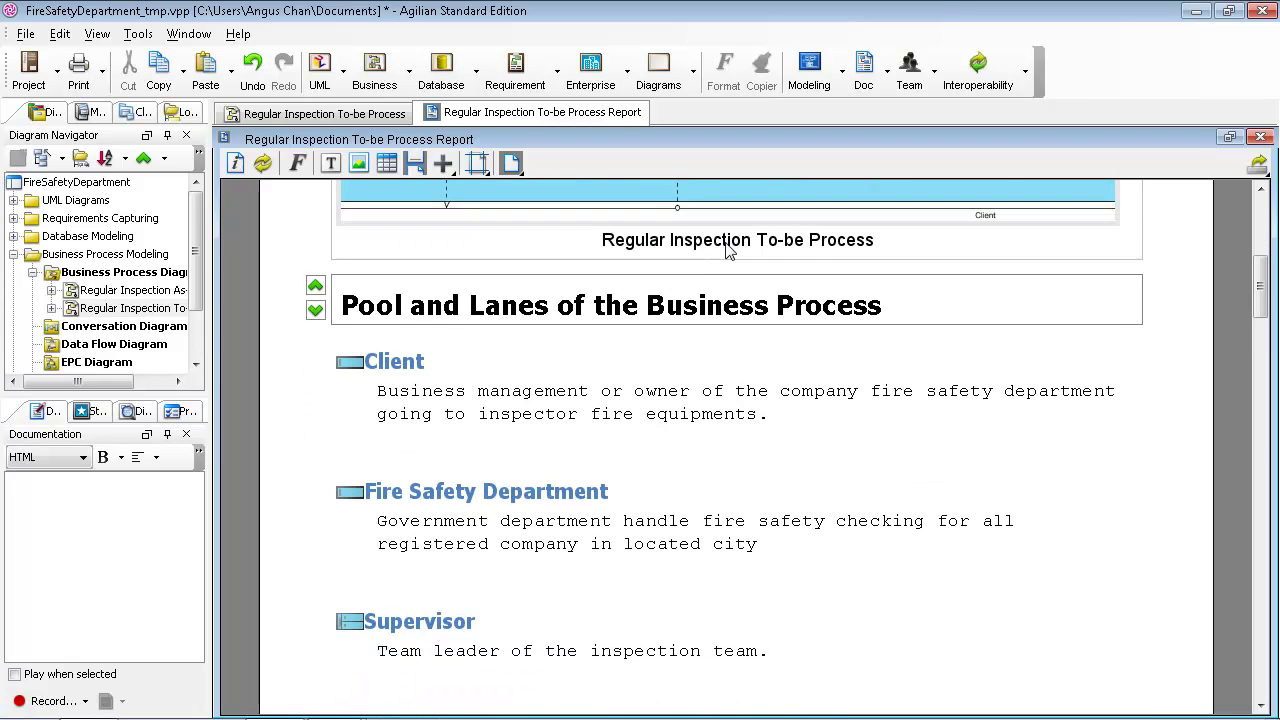
pyautogui.scroll(-1, 606, 386)
pyautogui.scroll(1, 608, 380)
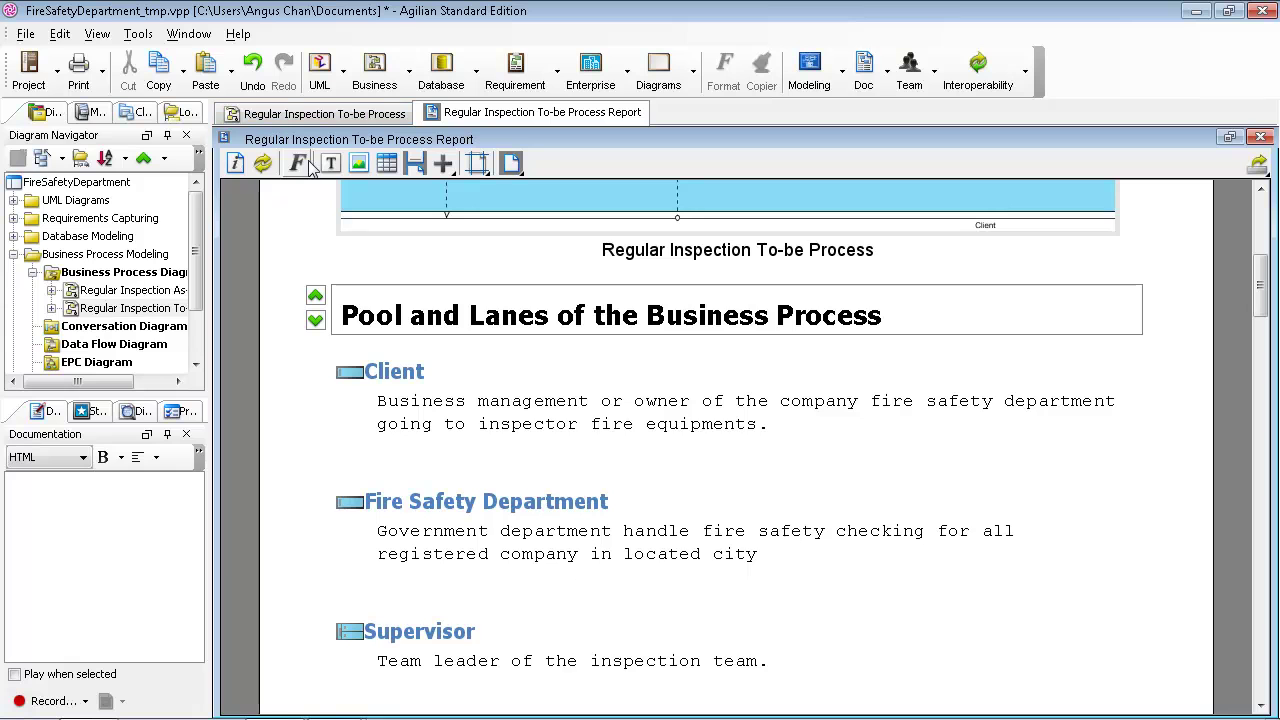
# Step: Reopen the "Pool and Lanes of the Business Process" text block for editing and start a new line below the heading
pyautogui.doubleClick(445, 315)
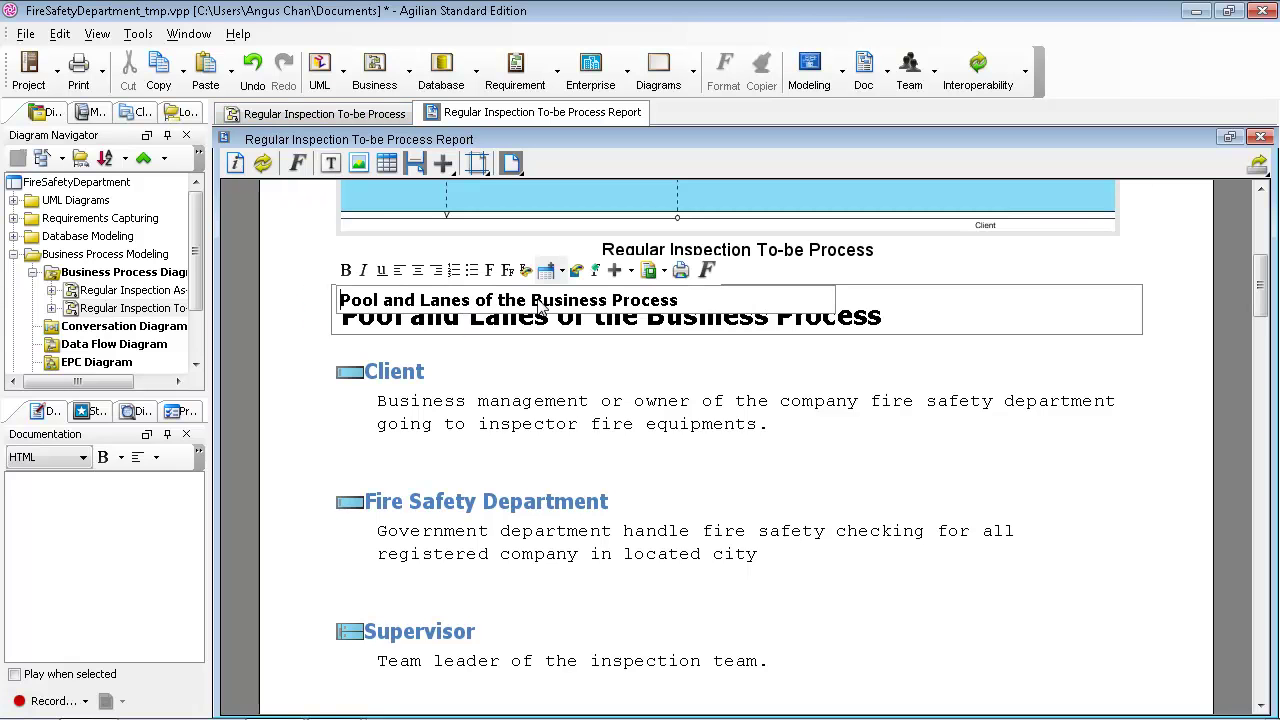
pyautogui.press('Return')
pyautogui.write('f')
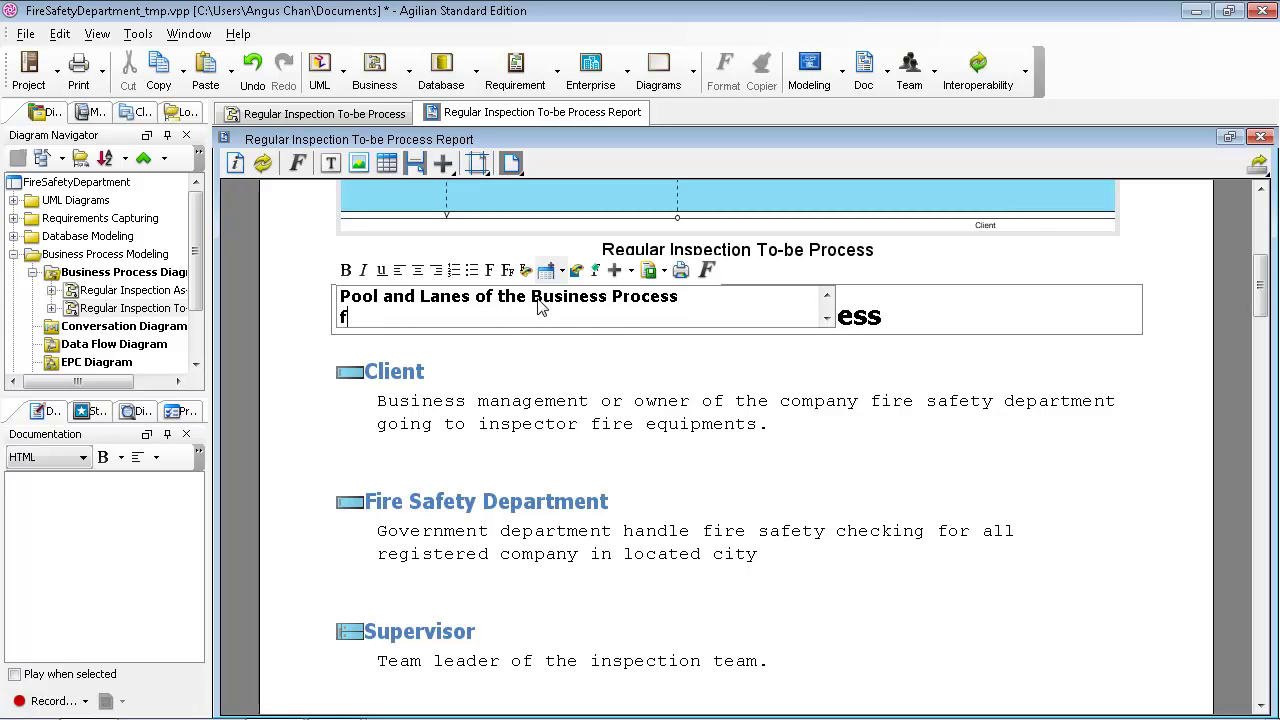
pyautogui.hotkey('shift', 'Left')
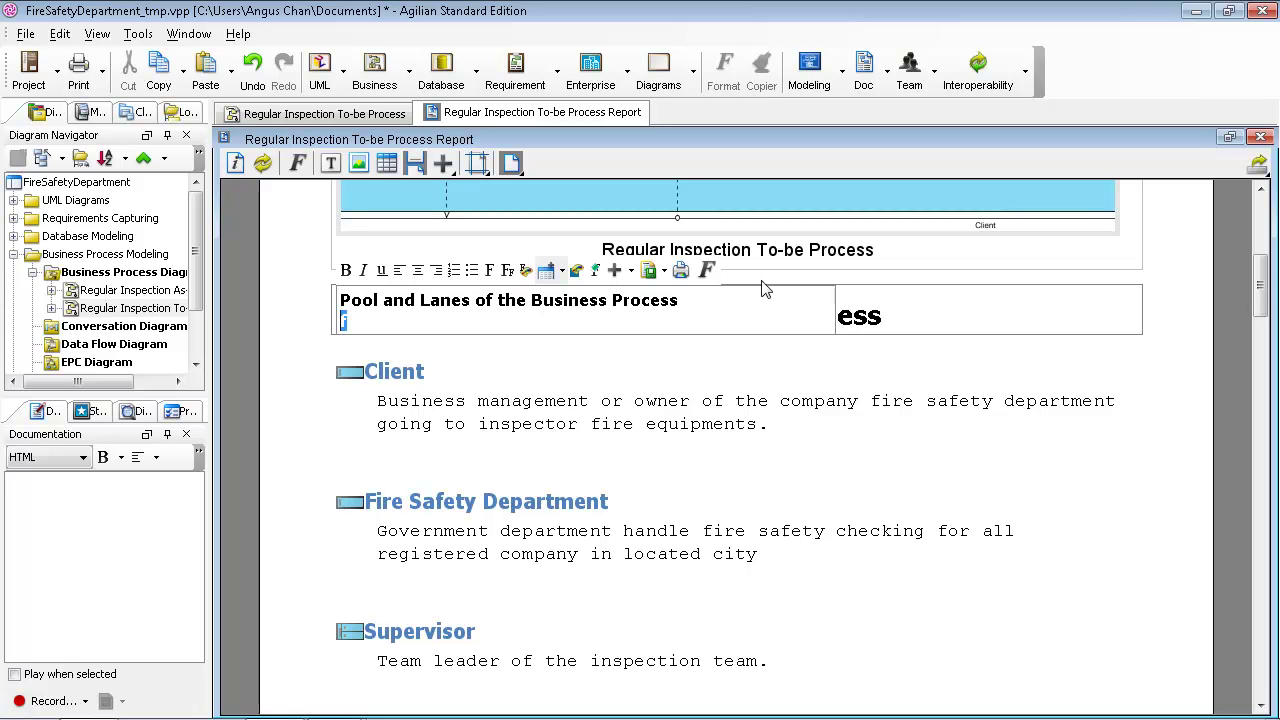
pyautogui.click(706, 270)
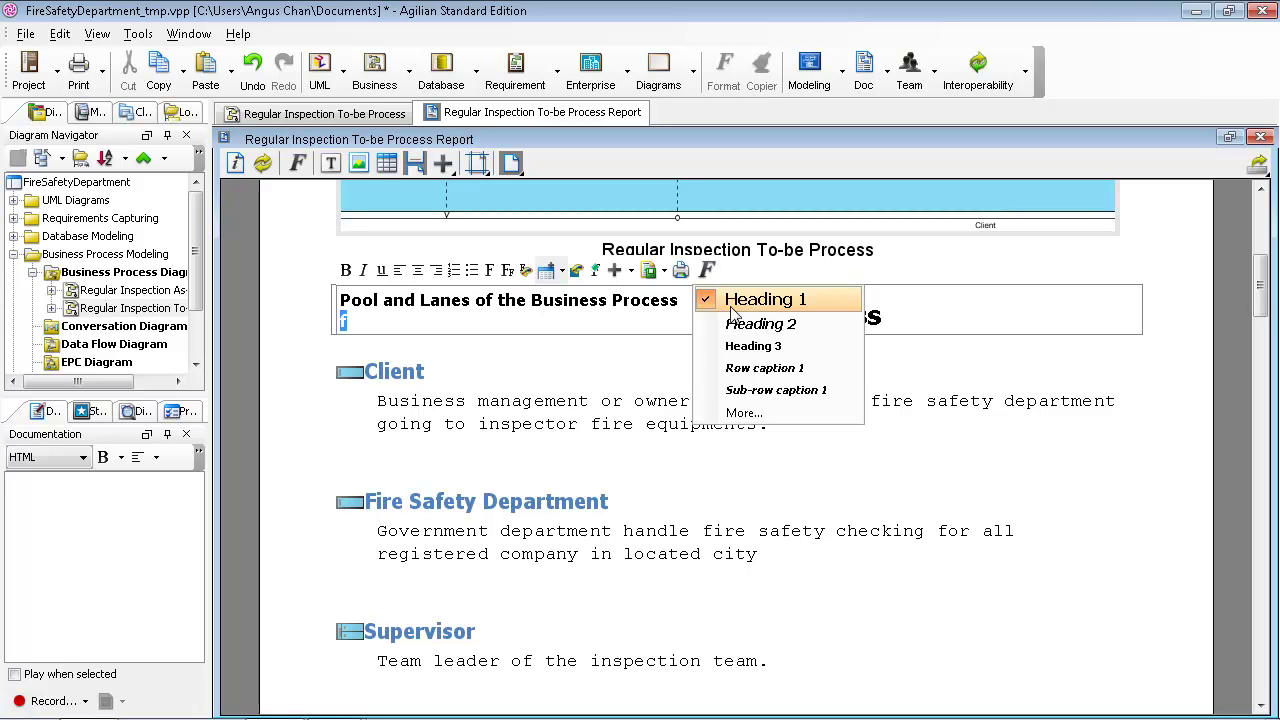
pyautogui.click(757, 418)
pyautogui.press('Escape')
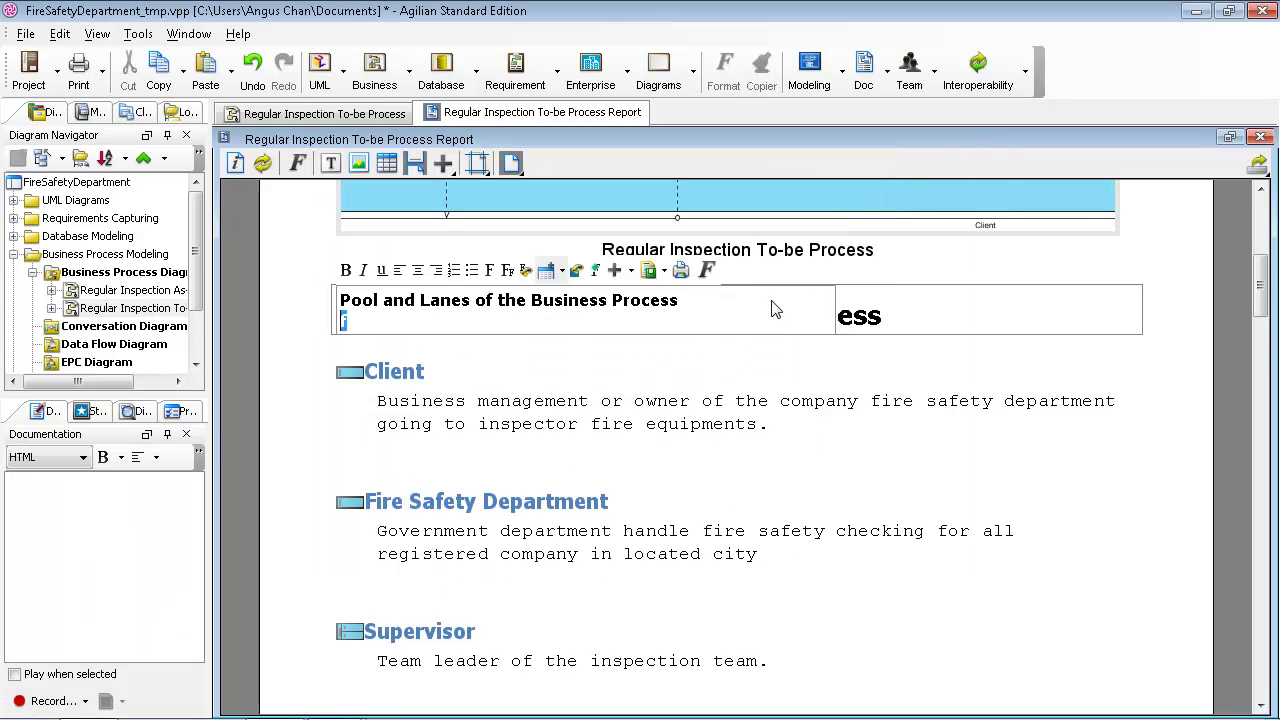
pyautogui.click(711, 273)
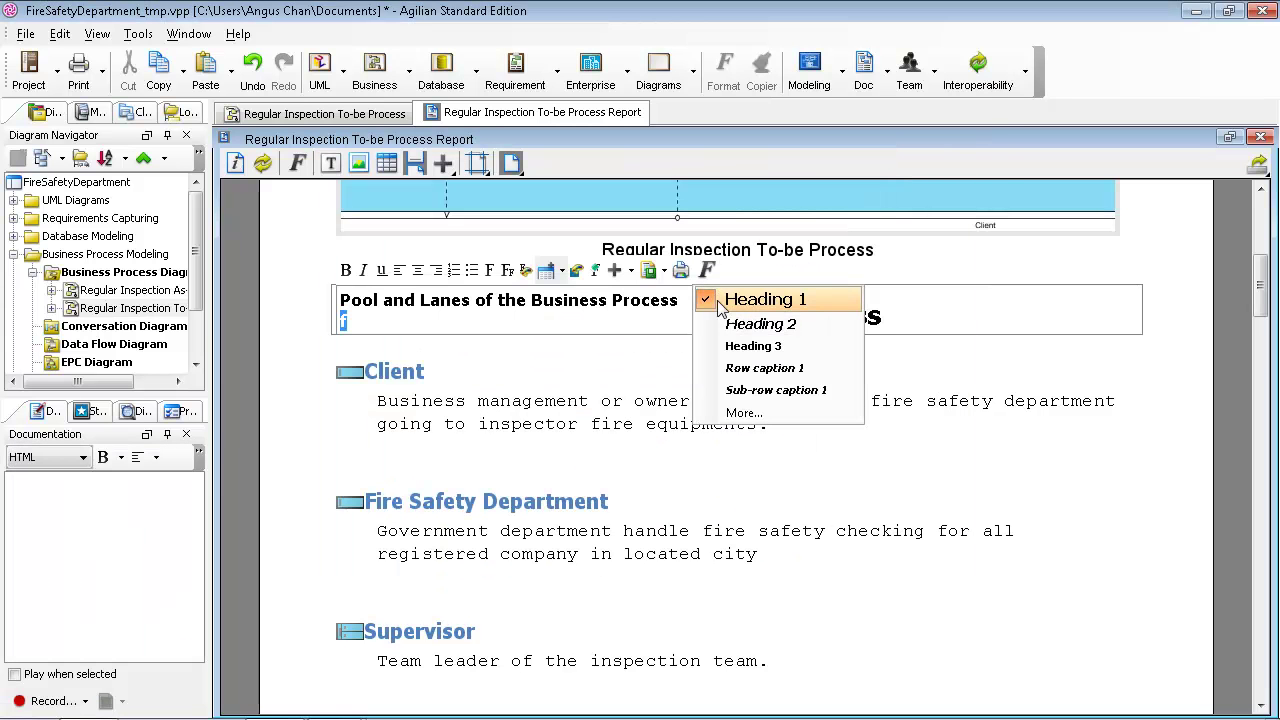
pyautogui.click(655, 319)
pyautogui.click(560, 338)
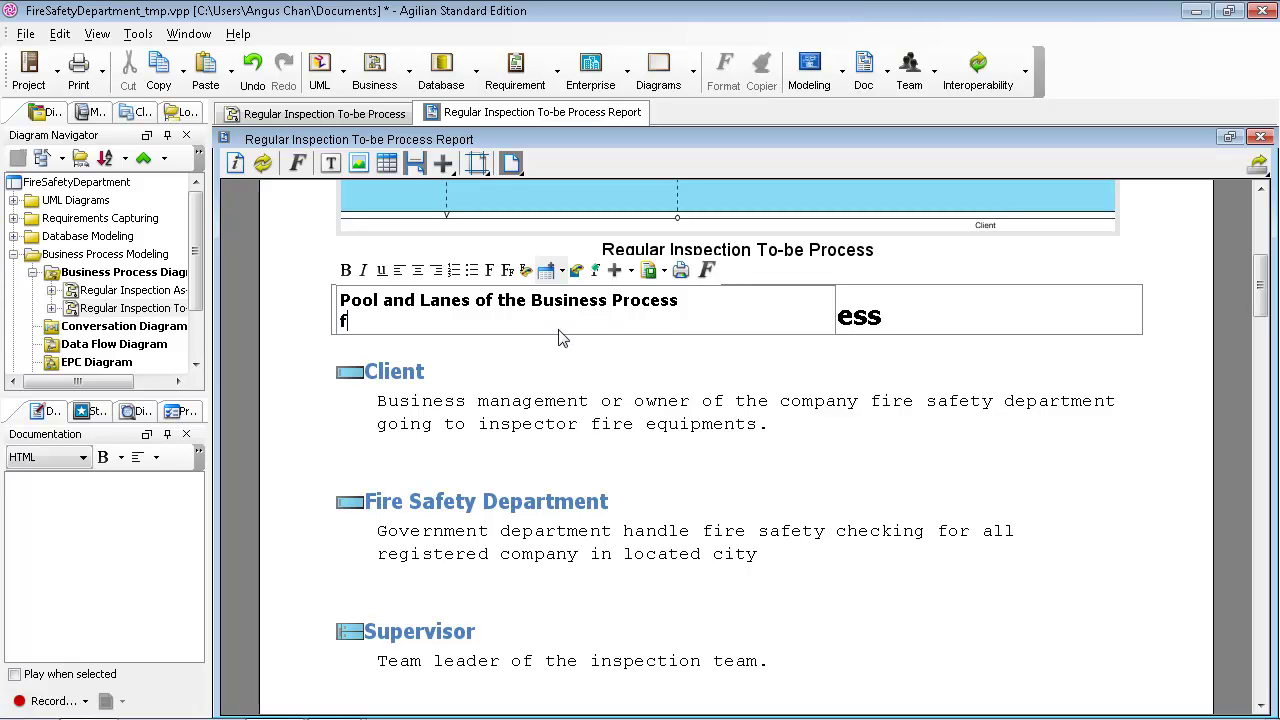
# Step: Replace the placeholder letter below the heading with "A list of pool and lanes in the fire safety departments."
pyautogui.hotkey('shift', 'Left')
pyautogui.write('A list of pool and lanes o')
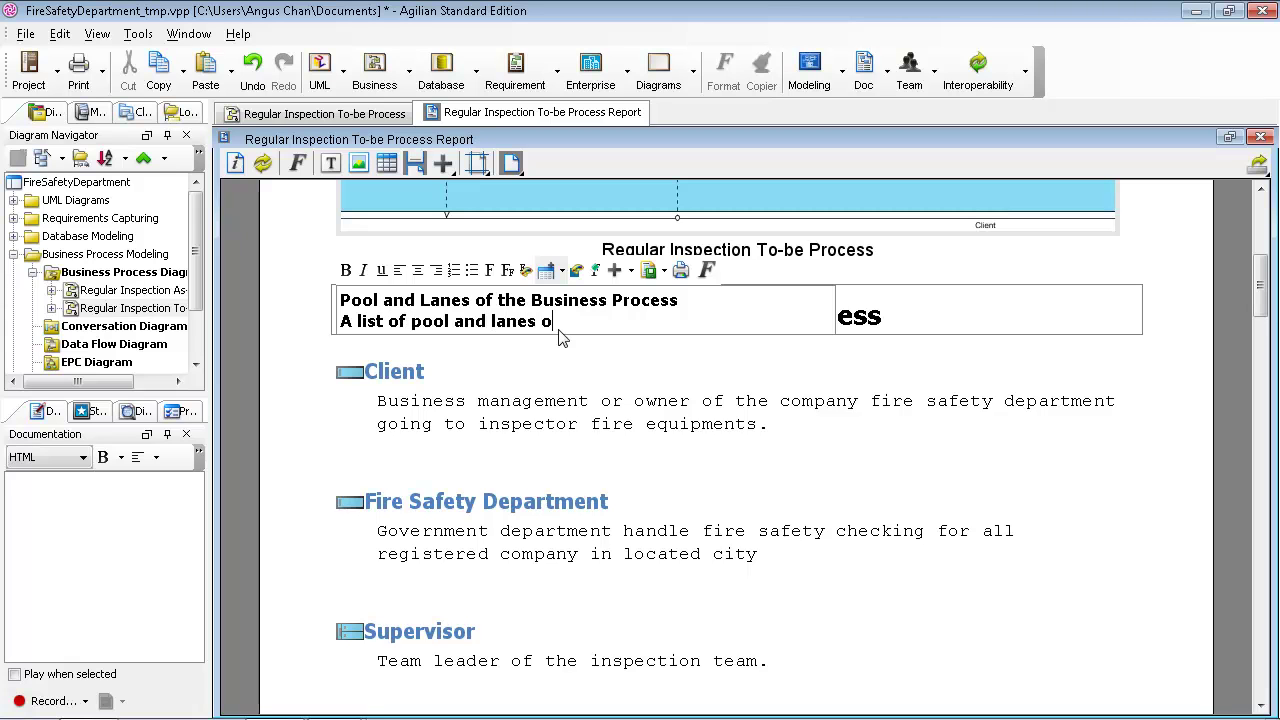
pyautogui.press('BackSpace')
pyautogui.write('in the fire safety departments')
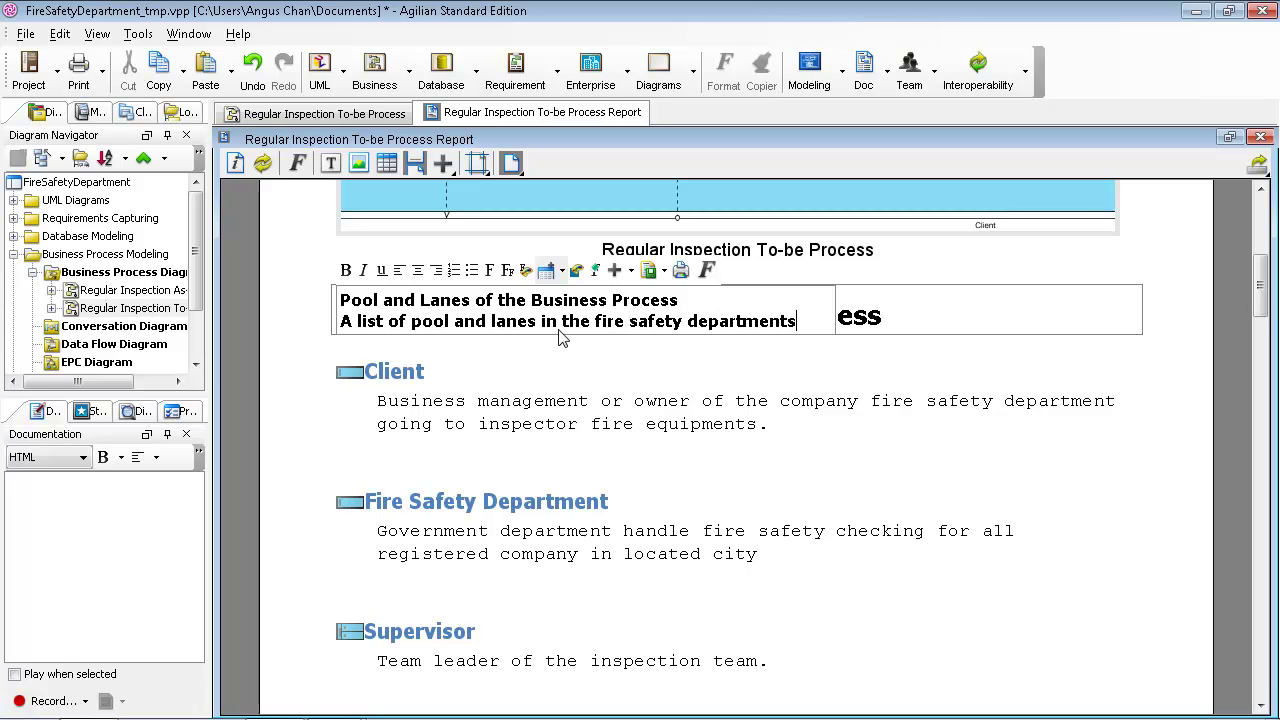
# Step: Apply the Row caption 1 style to the description line below the heading and place the cursor at its end
pyautogui.moveTo(814, 326); pyautogui.dragTo(341, 322)
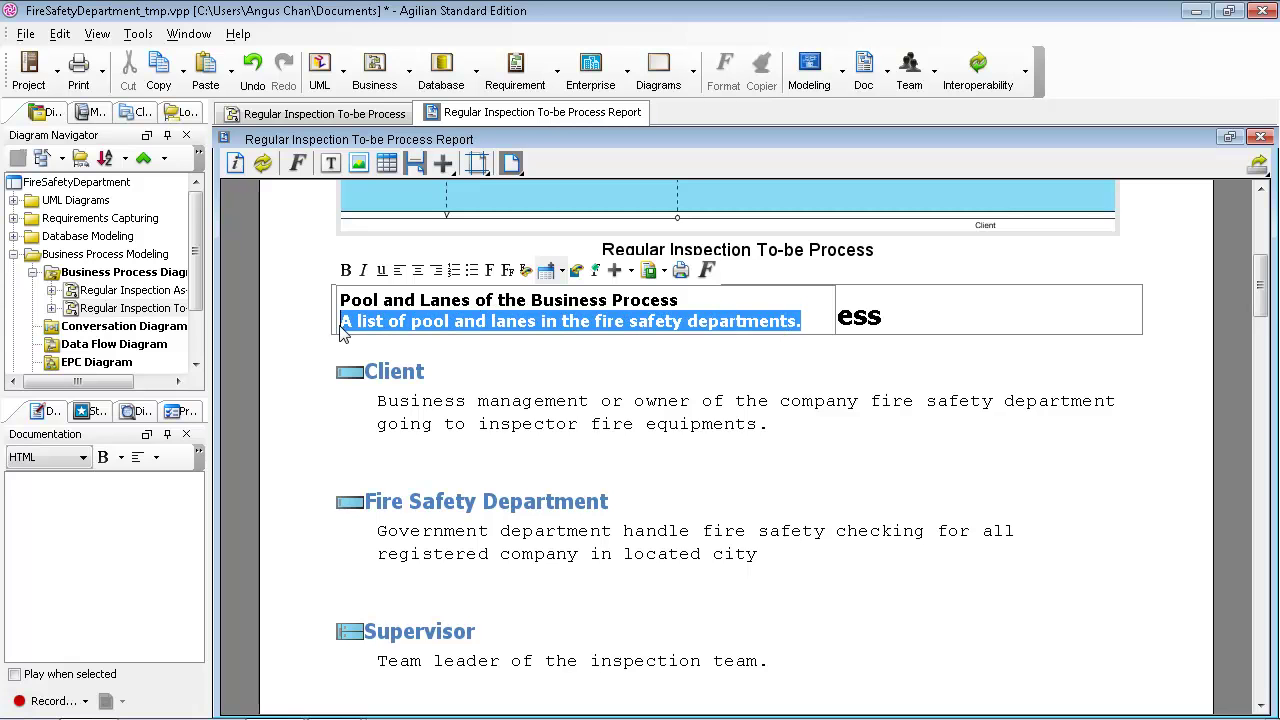
pyautogui.click(706, 270)
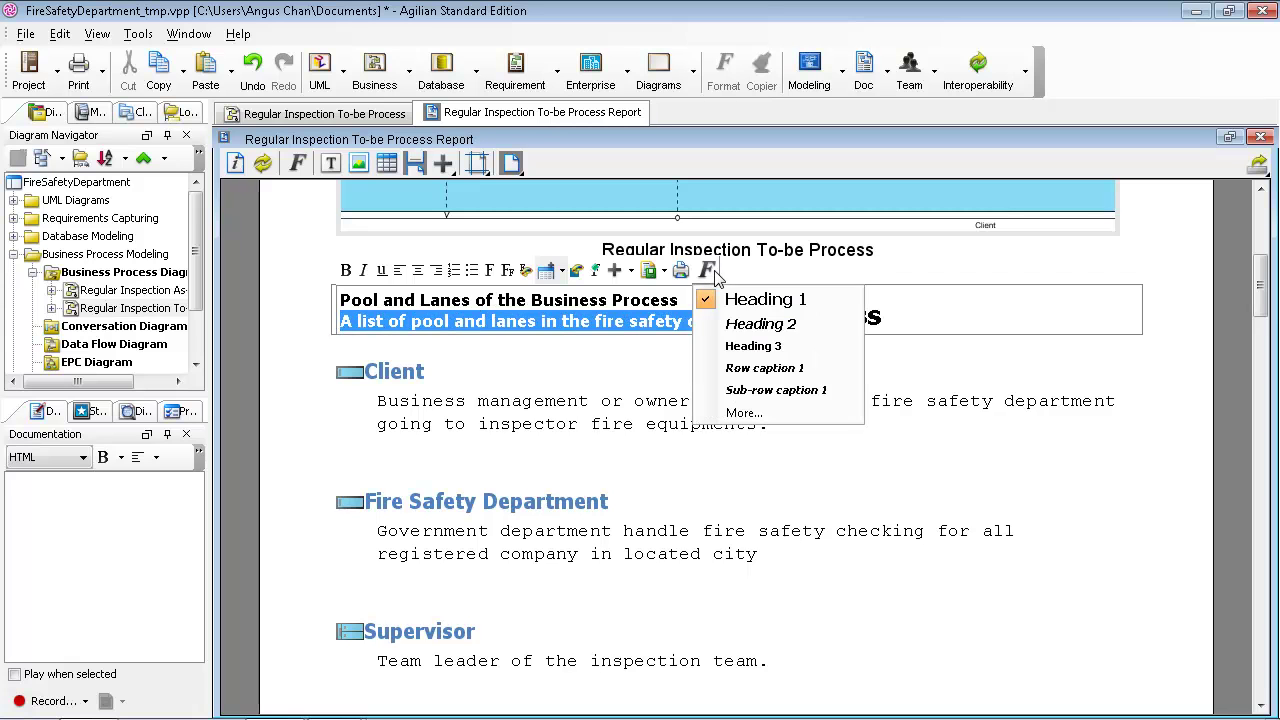
pyautogui.click(740, 368)
pyautogui.click(733, 319)
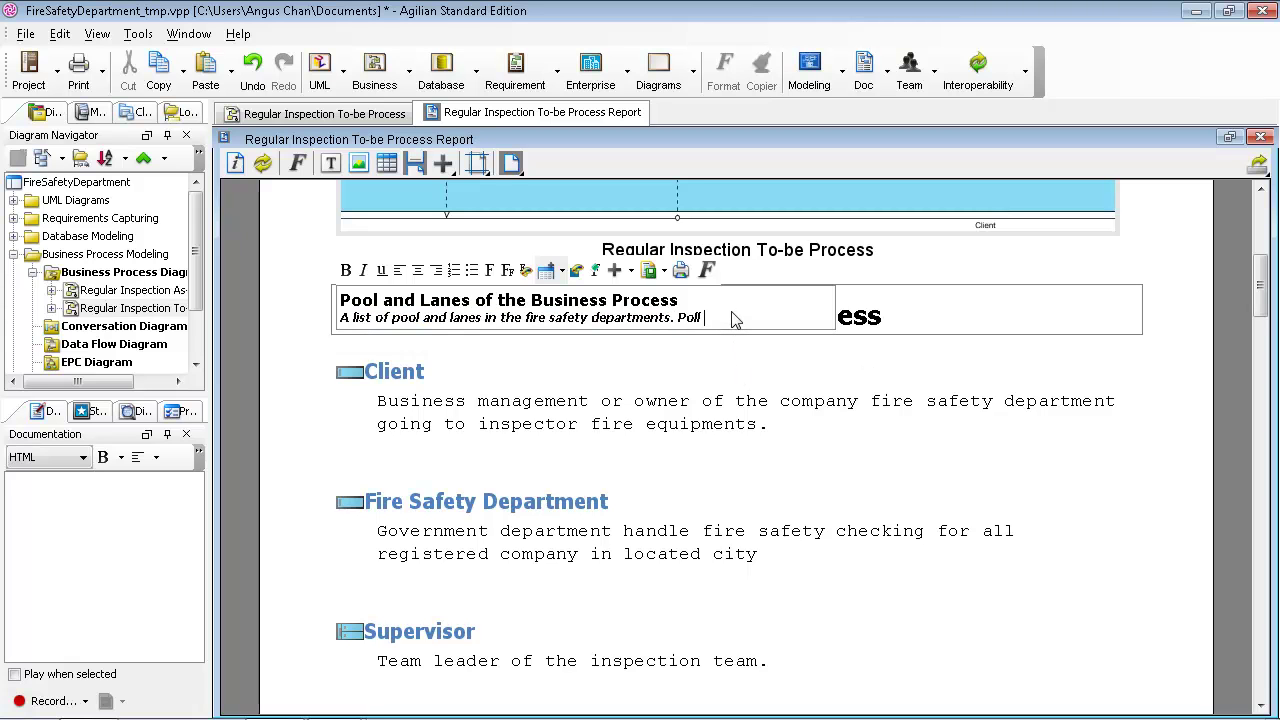
# Step: Extend the description under the "Pool and Lanes of the Business Process" heading with "Pool representing the entity and lanes is the staff who perform the work"
pyautogui.write('Pool representing the entit')
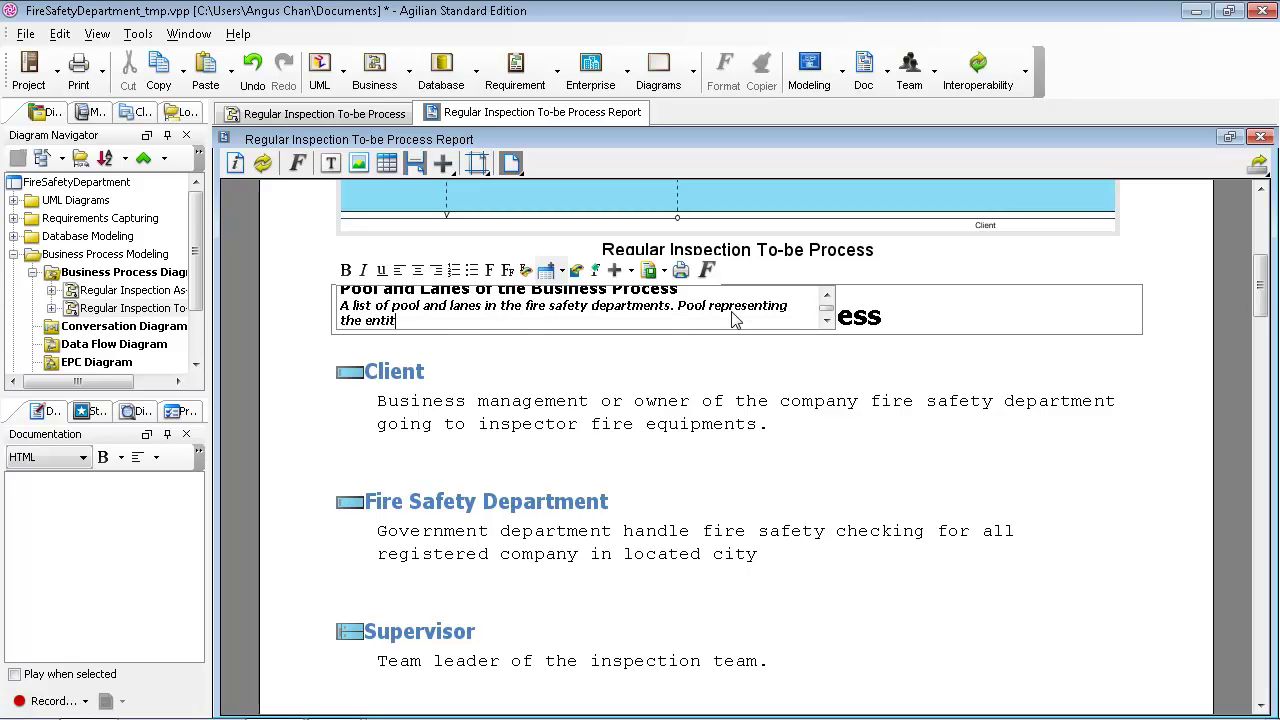
pyautogui.write('y and lanes is the staff who perform the work')
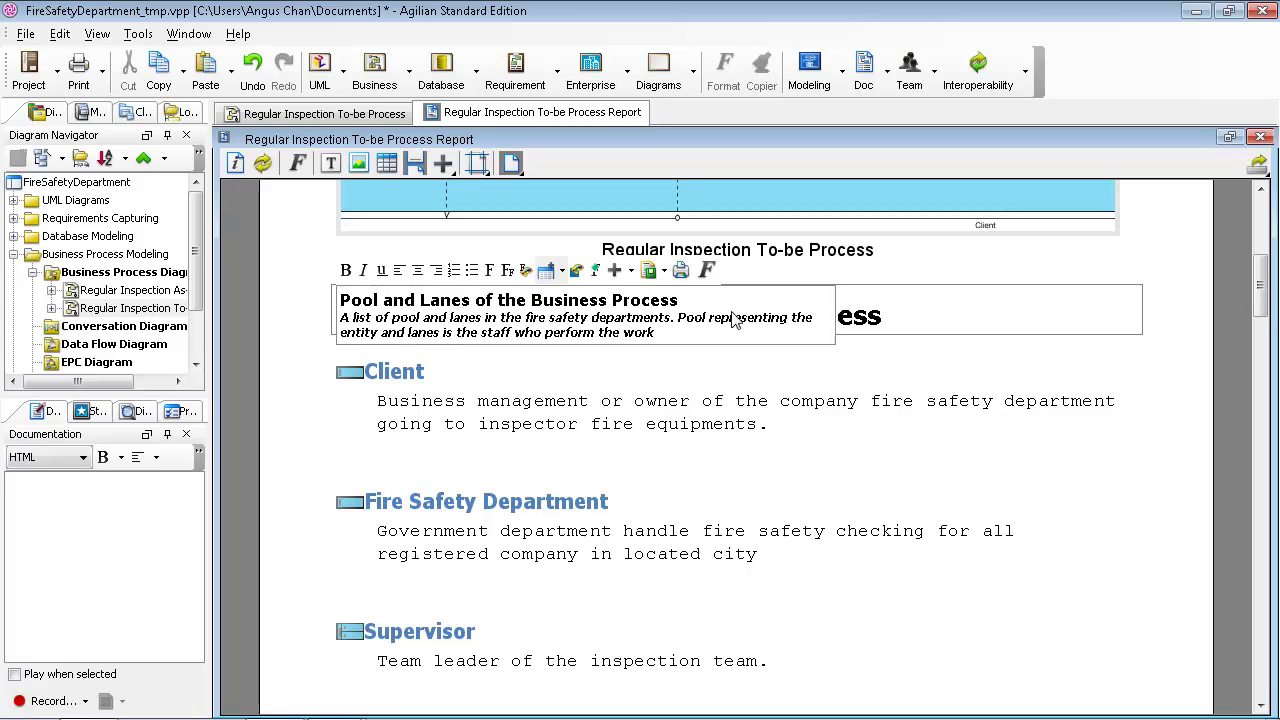
pyautogui.click(1100, 538)
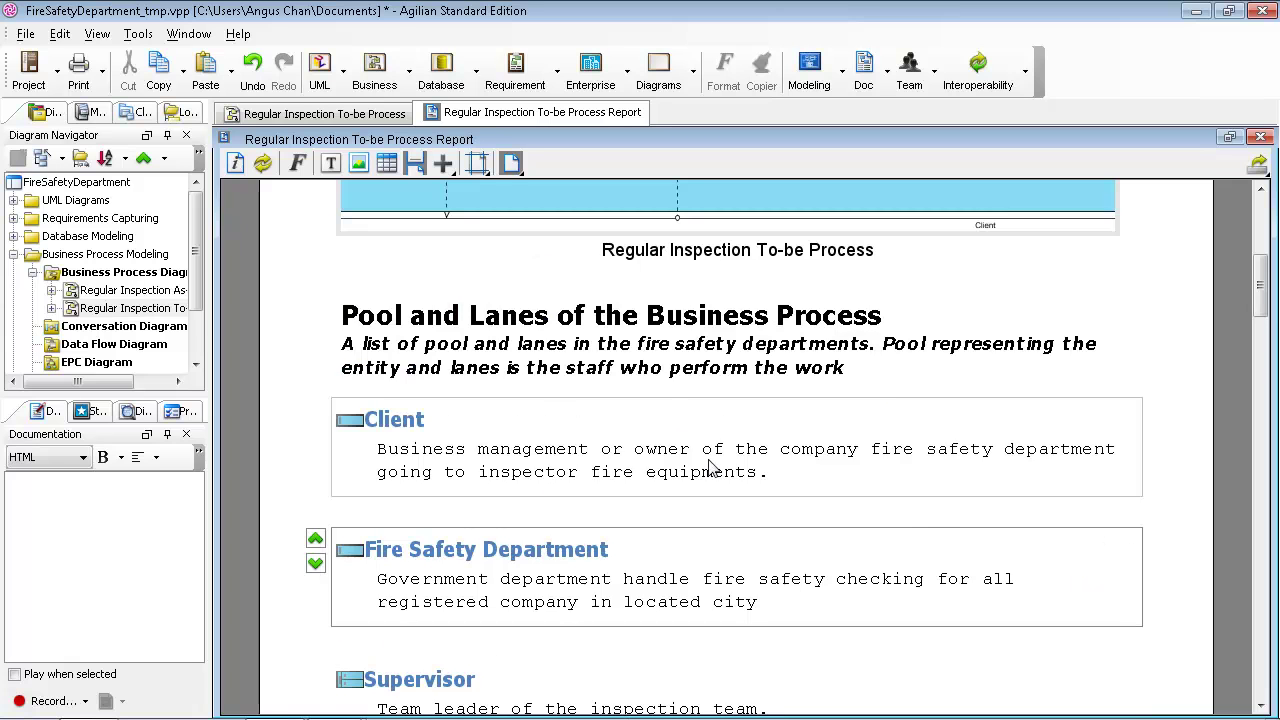
# Step: Insert a 3 x 3 table below the pool and lanes description, above the Client section
pyautogui.scroll(-3, 709, 451)
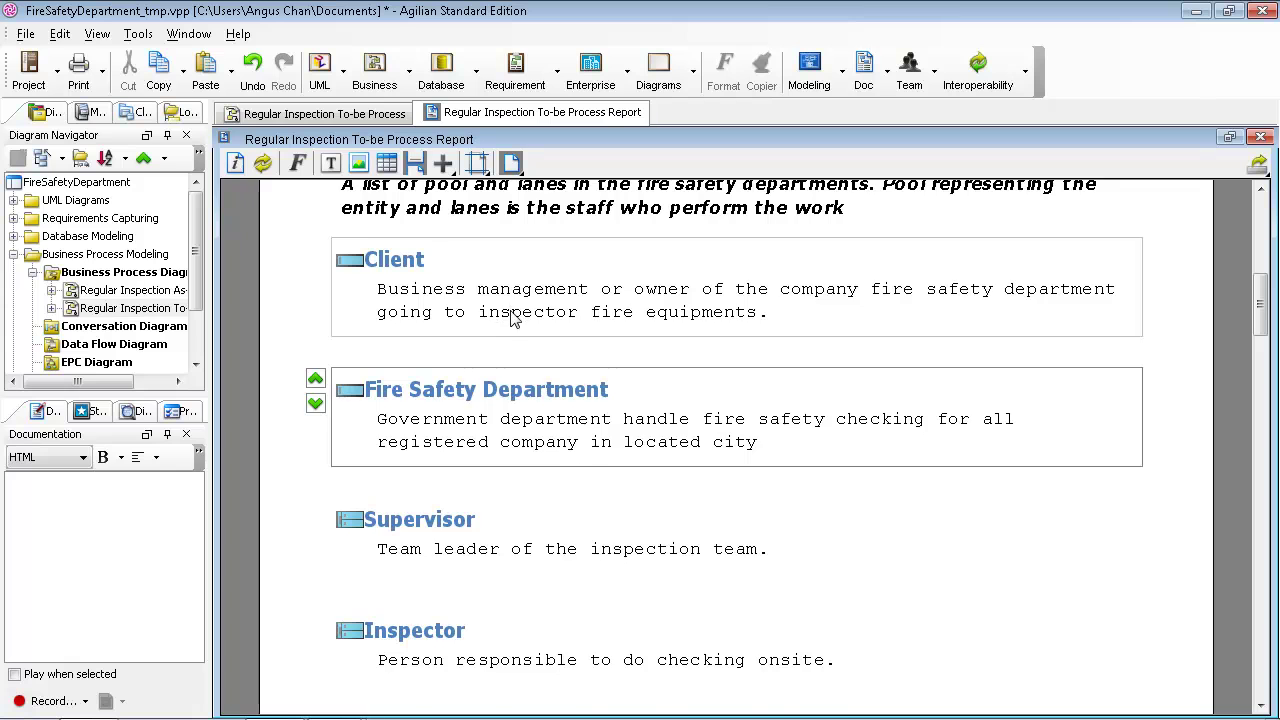
pyautogui.scroll(1, 512, 316)
pyautogui.scroll(1, 500, 310)
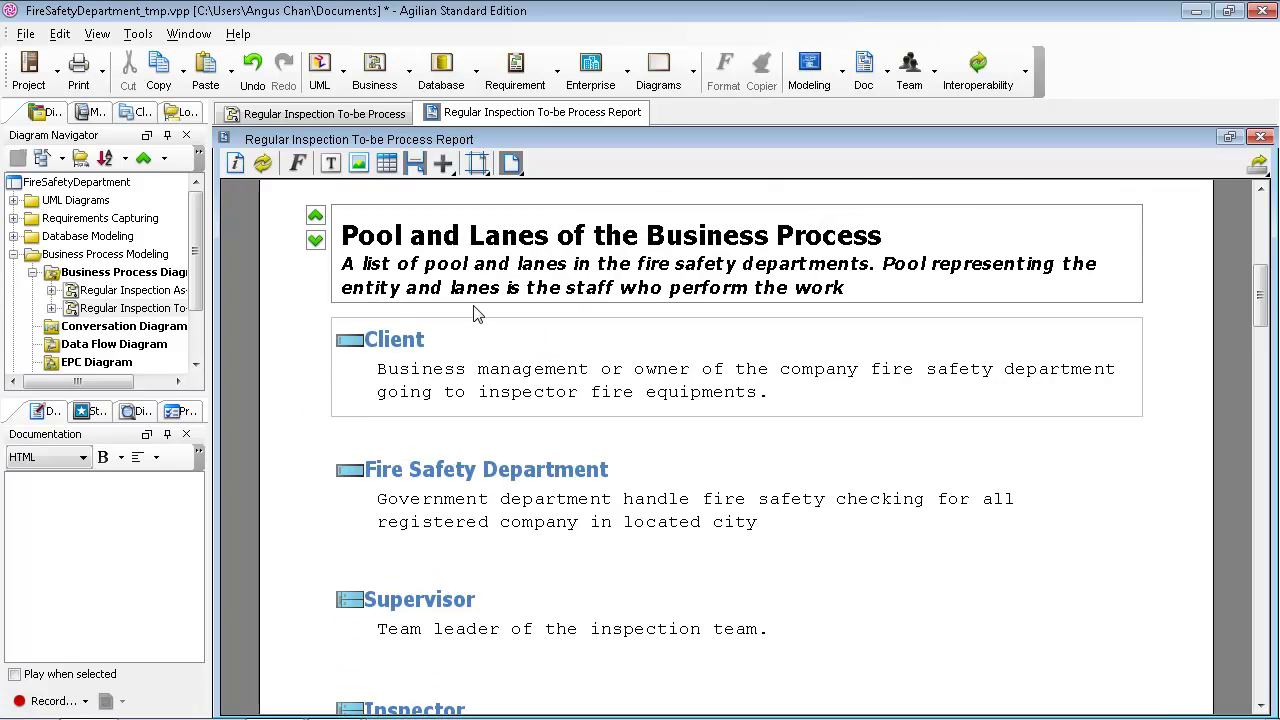
pyautogui.click(388, 166)
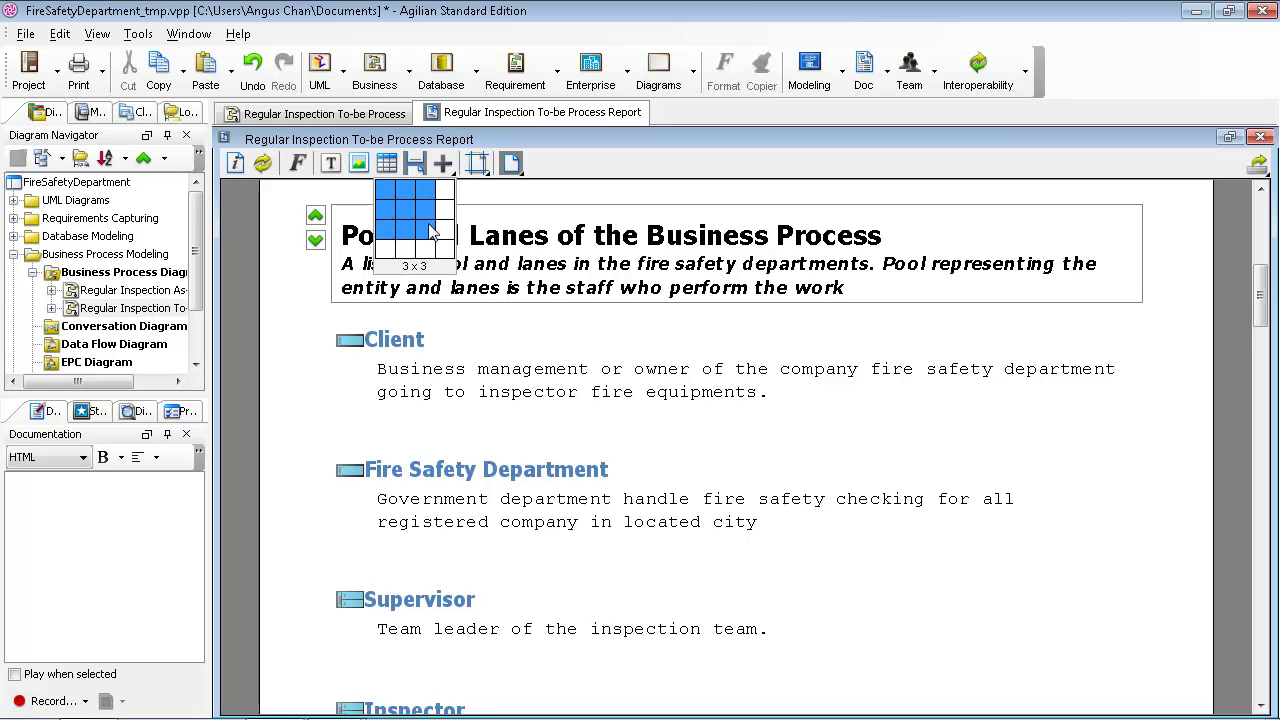
pyautogui.click(430, 230)
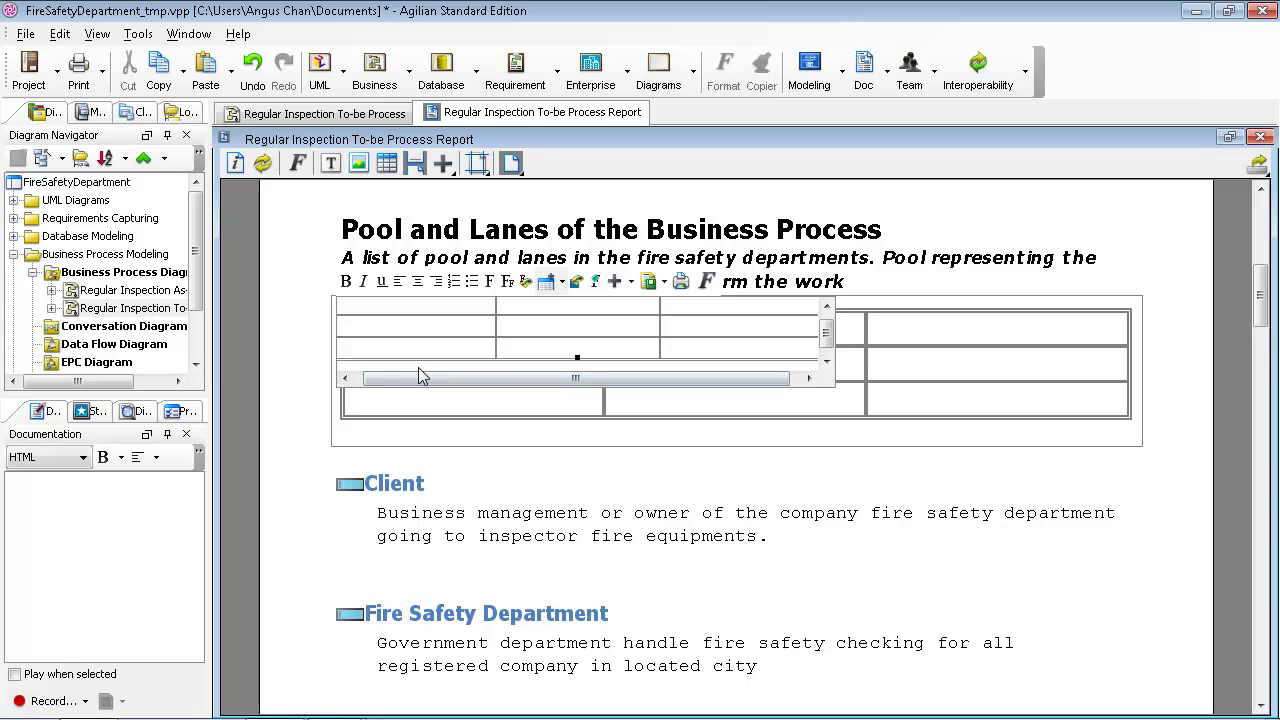
# Step: Fill the table's first row with "Header1", "Header2" and "Header 3"
pyautogui.write('Header1')
pyautogui.click(540, 312)
pyautogui.write('Heade')
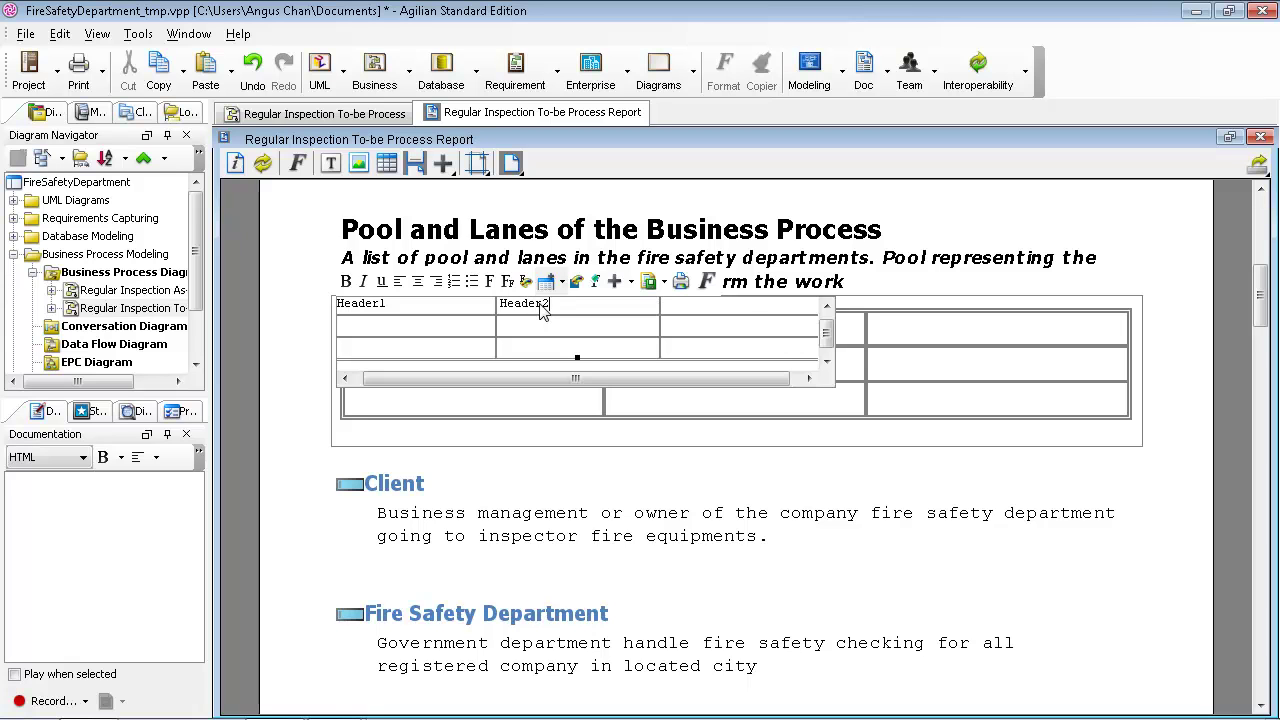
pyautogui.click(756, 317)
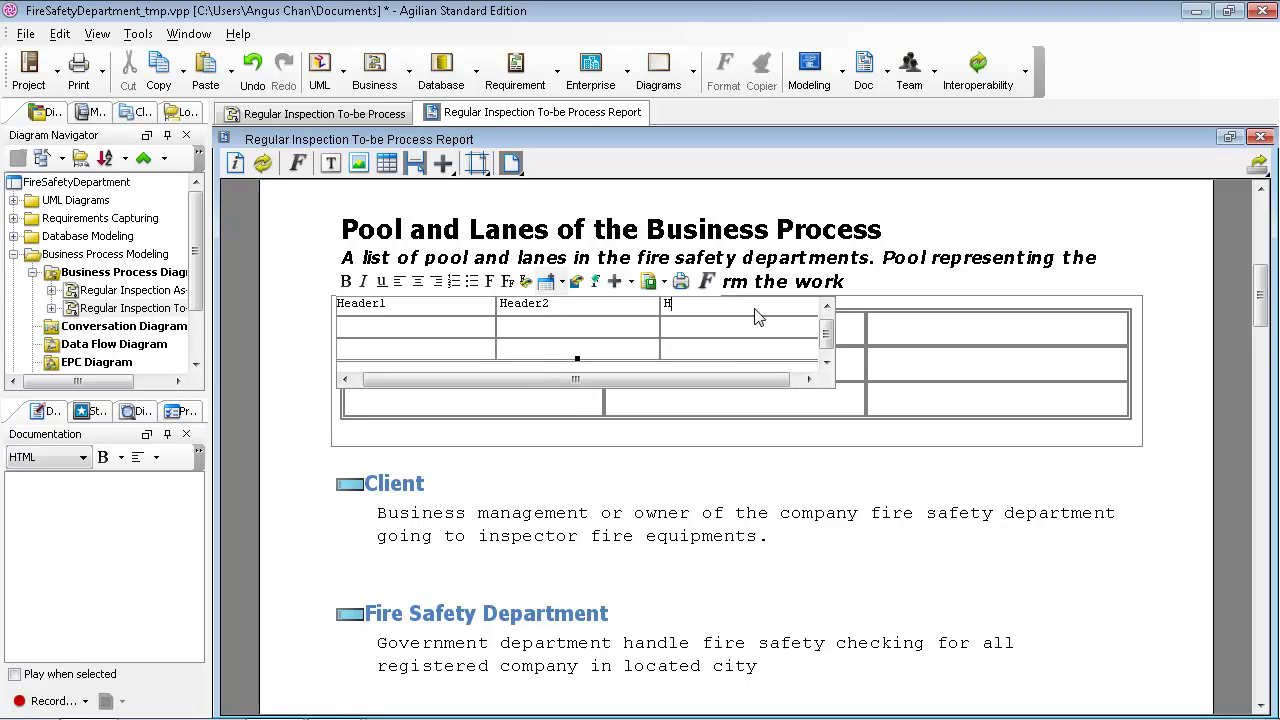
pyautogui.write('Header 3')
# Step: Enter "content here" in the first cell of the table's second row, correcting the misspelled word with the spelling suggestion "content"
pyautogui.click(412, 334)
pyautogui.write('c')
pyautogui.press('BackSpace')
pyautogui.press('BackSpace')
pyautogui.write('tnt here')
pyautogui.rightClick(372, 332)
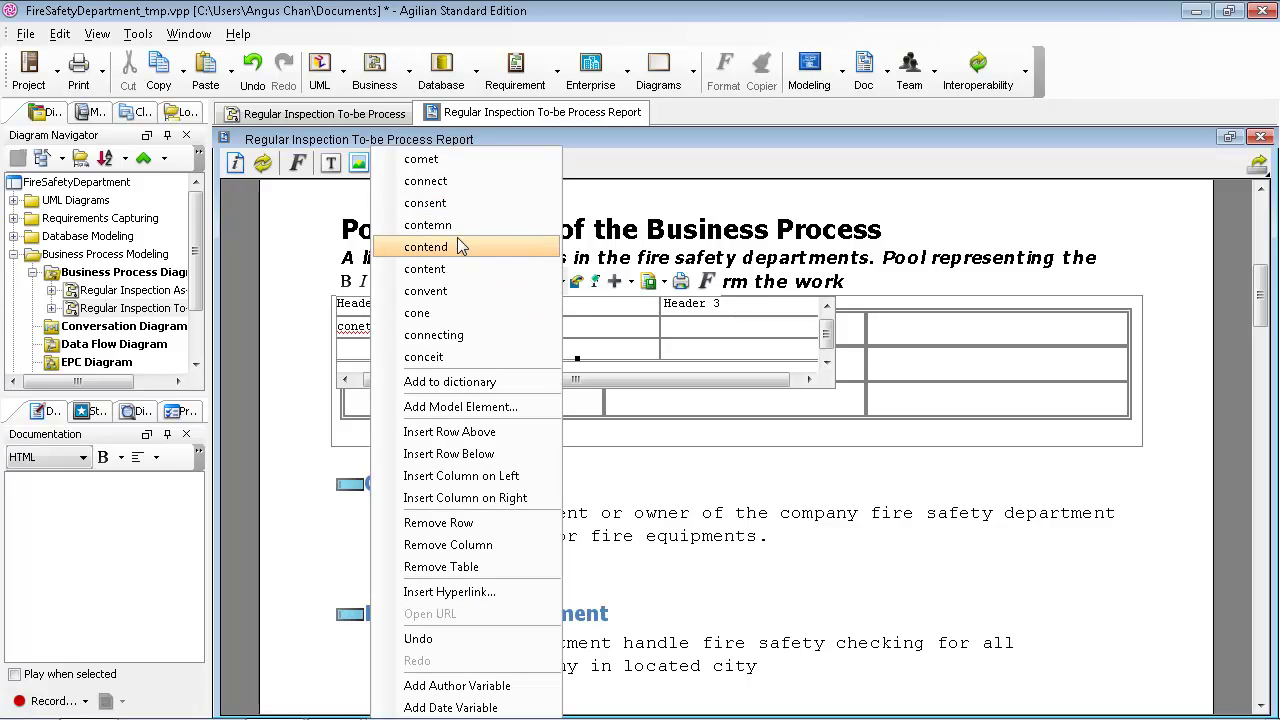
pyautogui.click(424, 269)
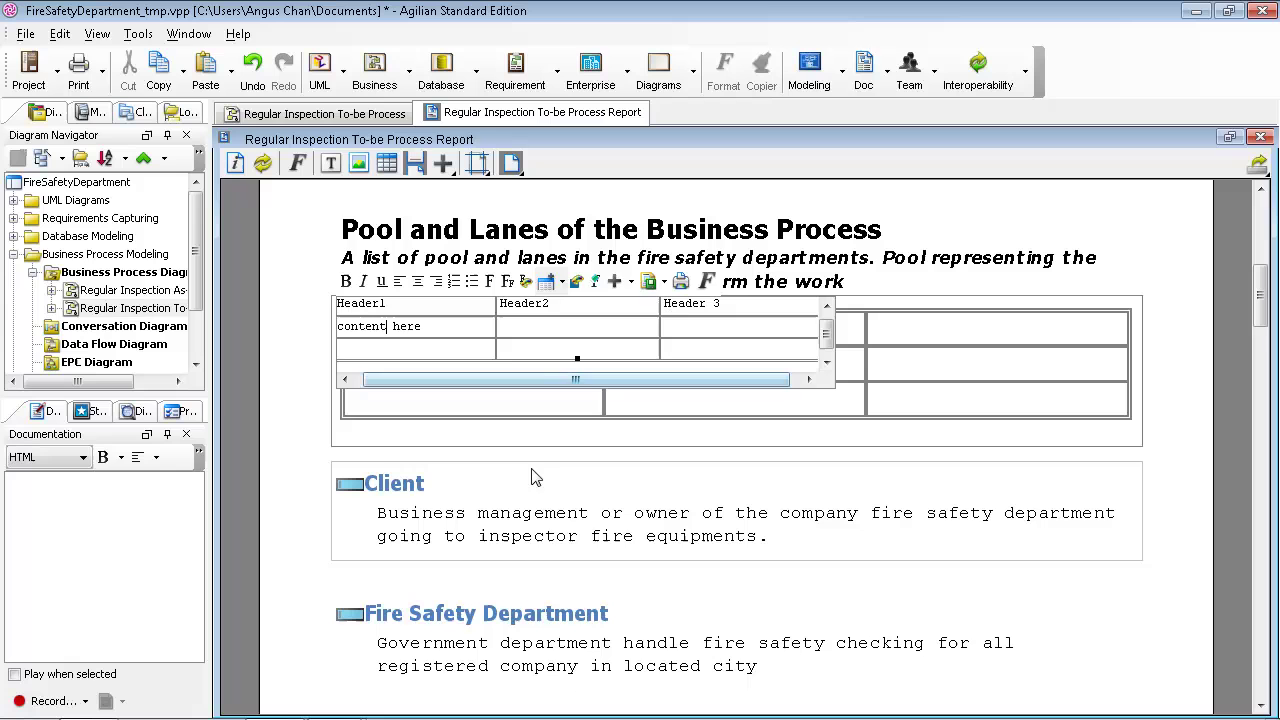
pyautogui.click(1173, 545)
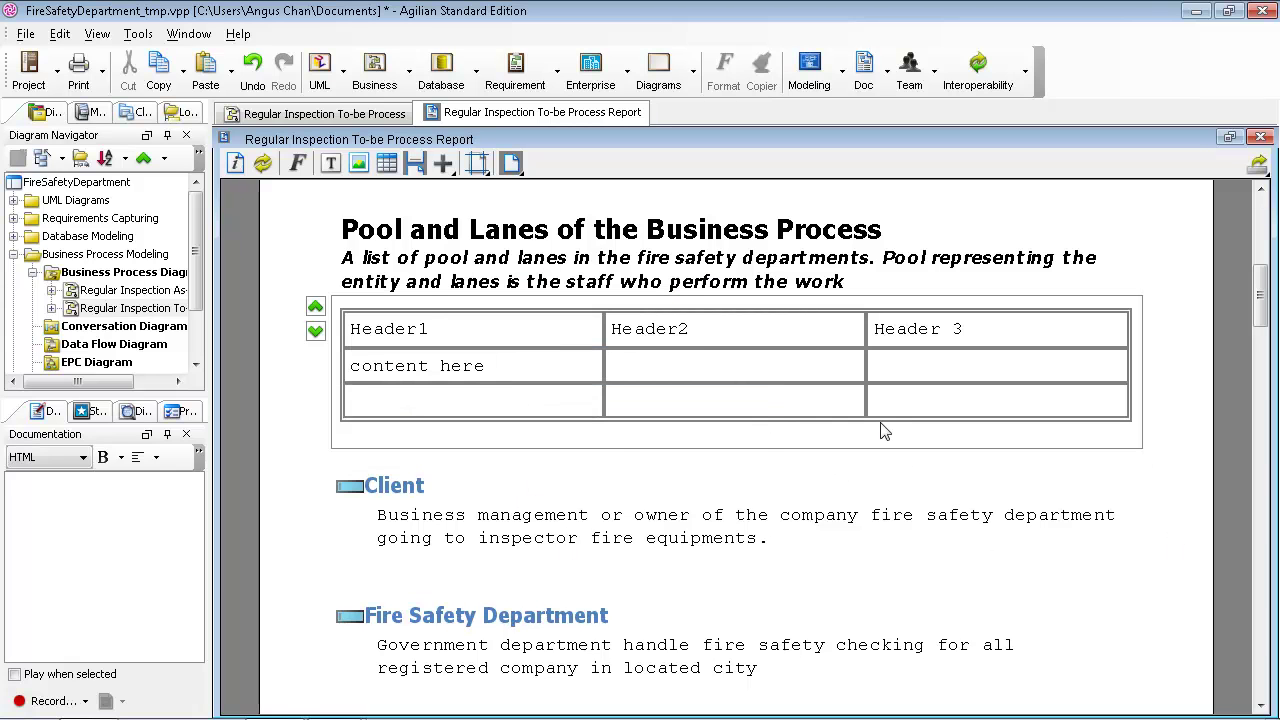
# Step: View the lanes in the Regular Inspection To-be Process diagram and return to the report
pyautogui.scroll(1, 529, 371)
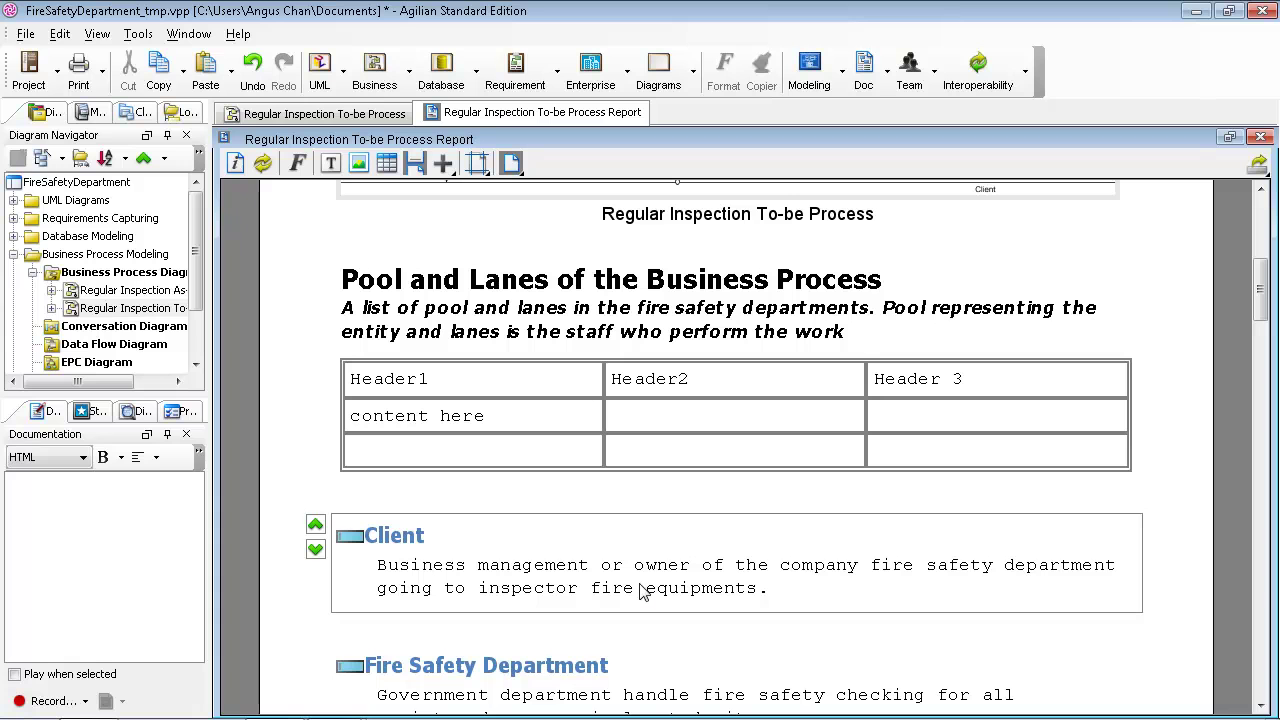
pyautogui.click(342, 113)
pyautogui.scroll(-3, 622, 578)
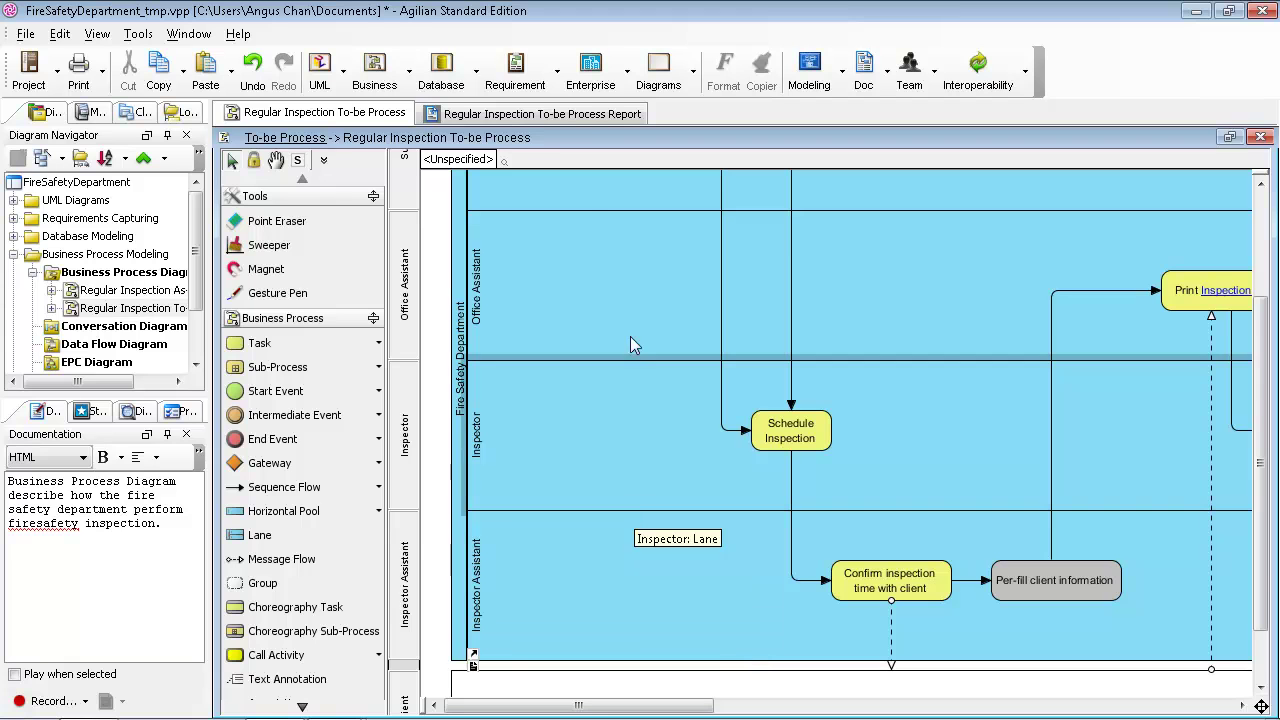
pyautogui.click(584, 114)
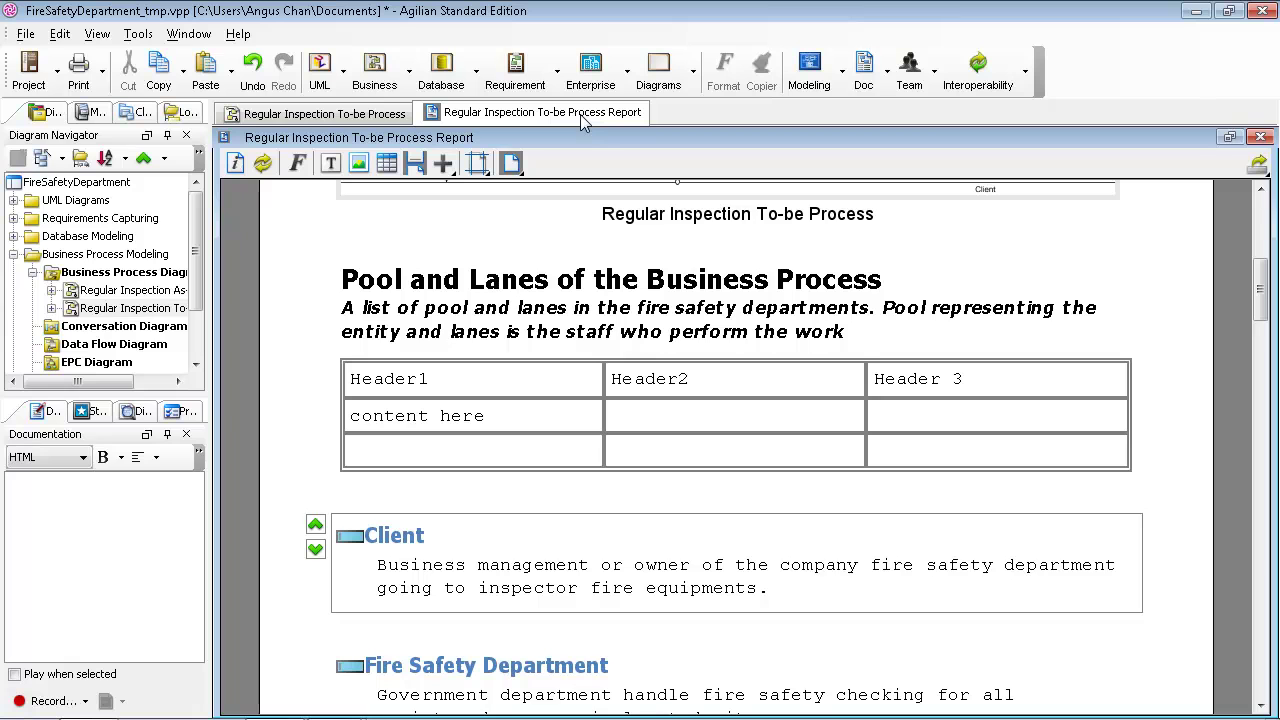
# Step: Open the Client pool's specification from its report section and enlarge the dialog
pyautogui.rightClick(481, 561)
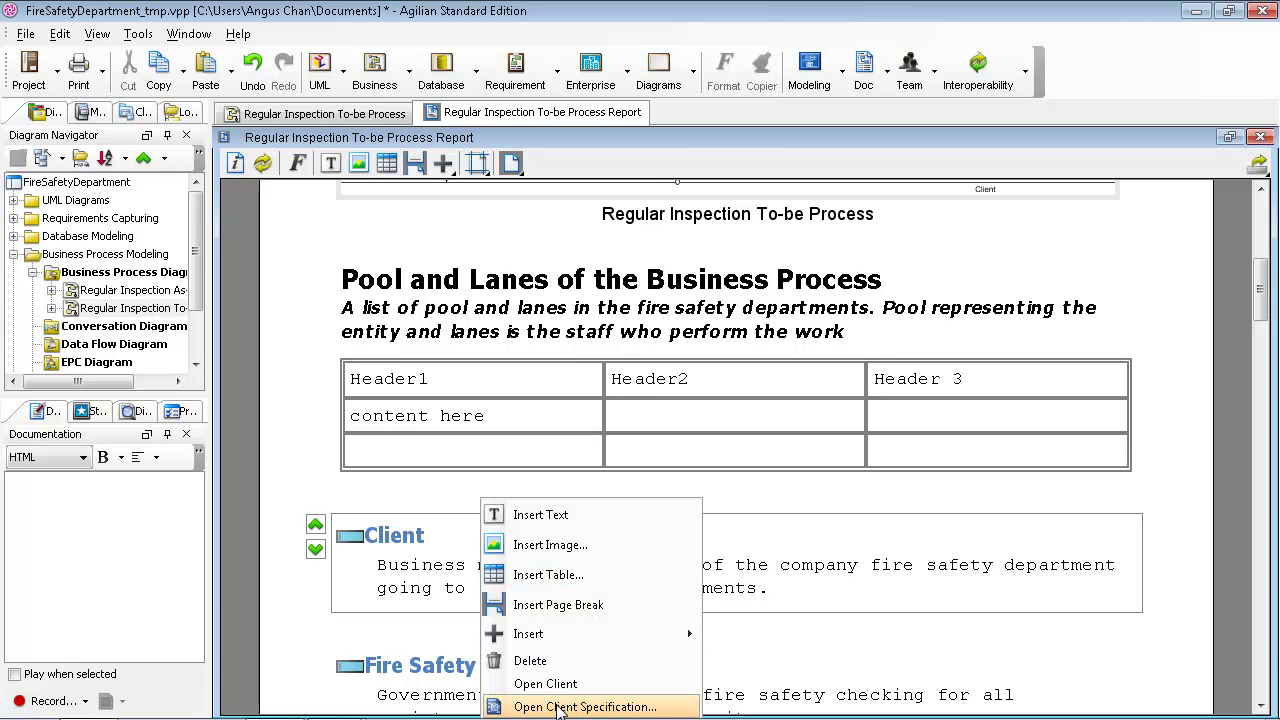
pyautogui.click(617, 711)
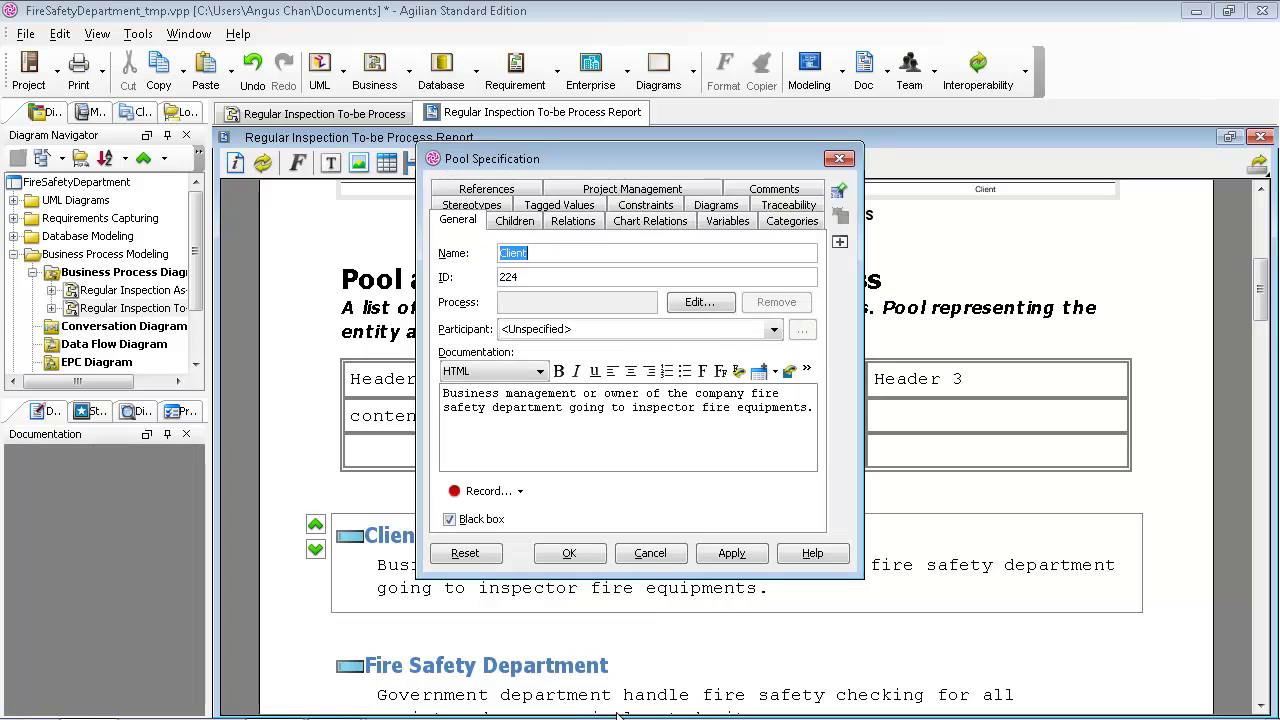
pyautogui.moveTo(860, 577); pyautogui.dragTo(1122, 662)
# Step: Reword the Client pool's documentation to "Owner of the company that fire safety department going to inspector fire equipments."
pyautogui.click(757, 386)
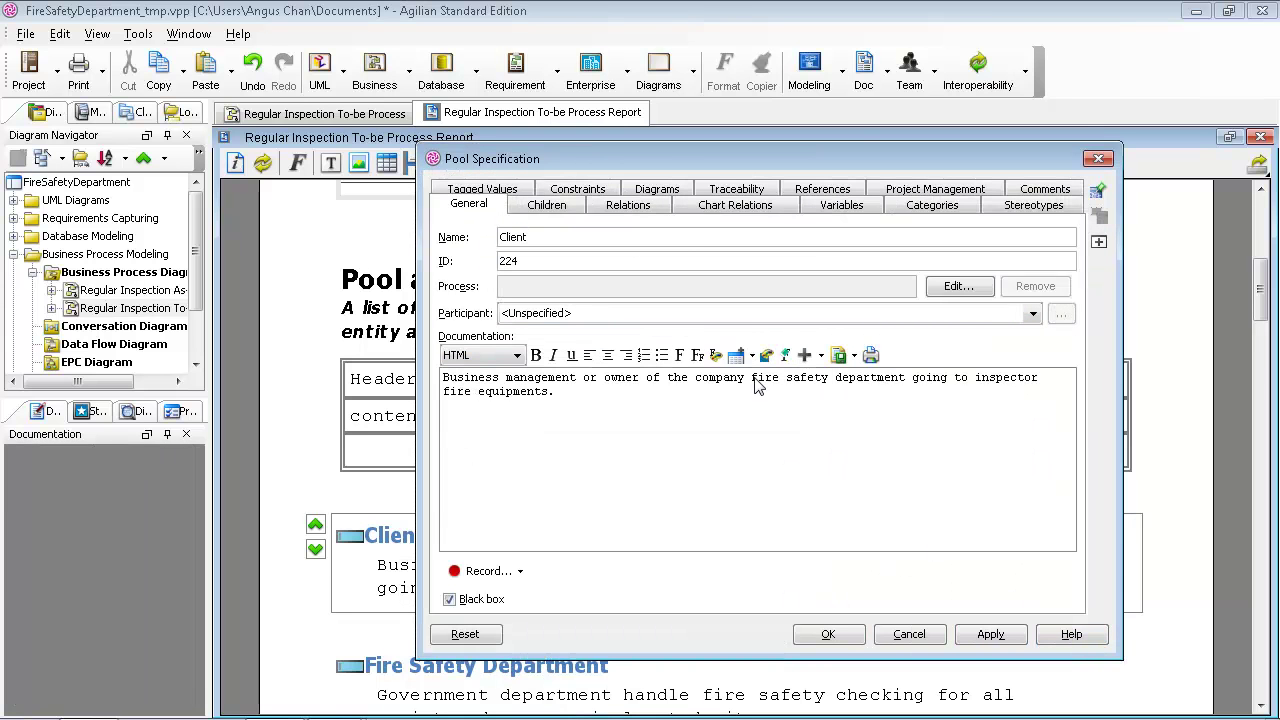
pyautogui.hotkey('ctrl', 'Home')
pyautogui.hotkey('ctrl', 'shift', 'Right')
pyautogui.hotkey('ctrl', 'shift', 'Right')
pyautogui.hotkey('ctrl', 'shift', 'Right')
pyautogui.press('Delete')
pyautogui.press('Delete')
pyautogui.press('Delete')
pyautogui.write('Ow')
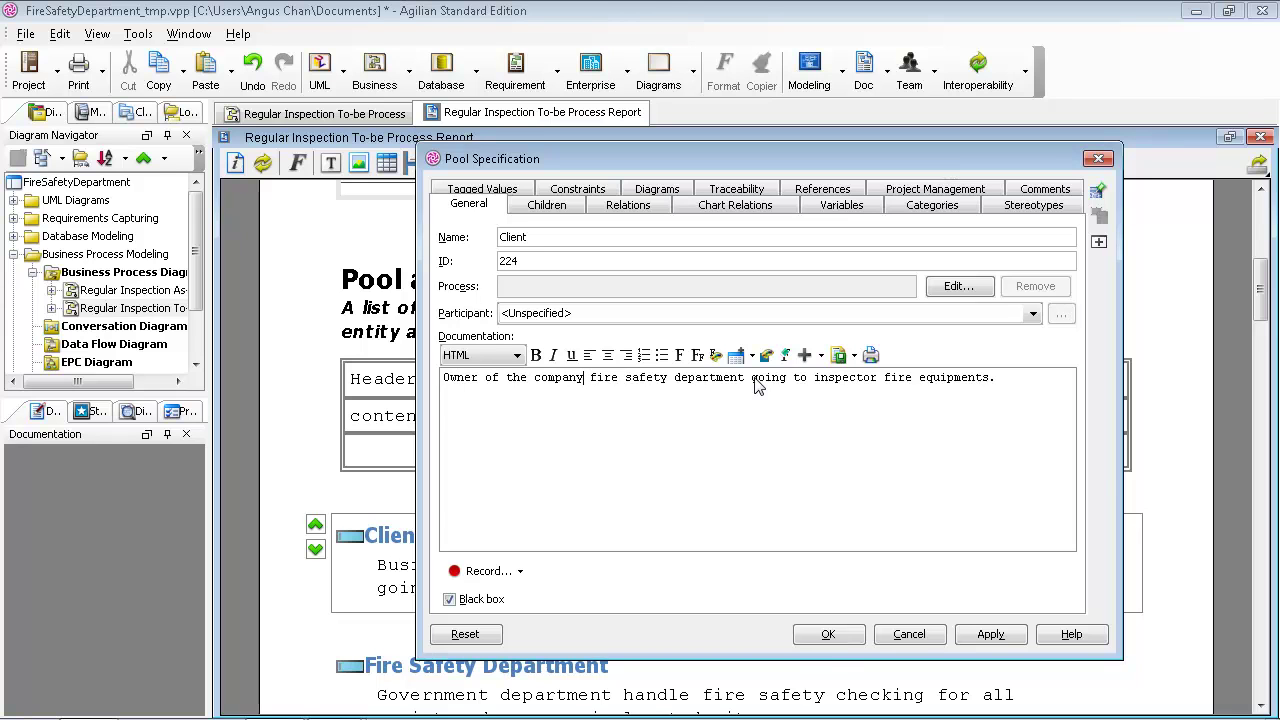
pyautogui.write('that')
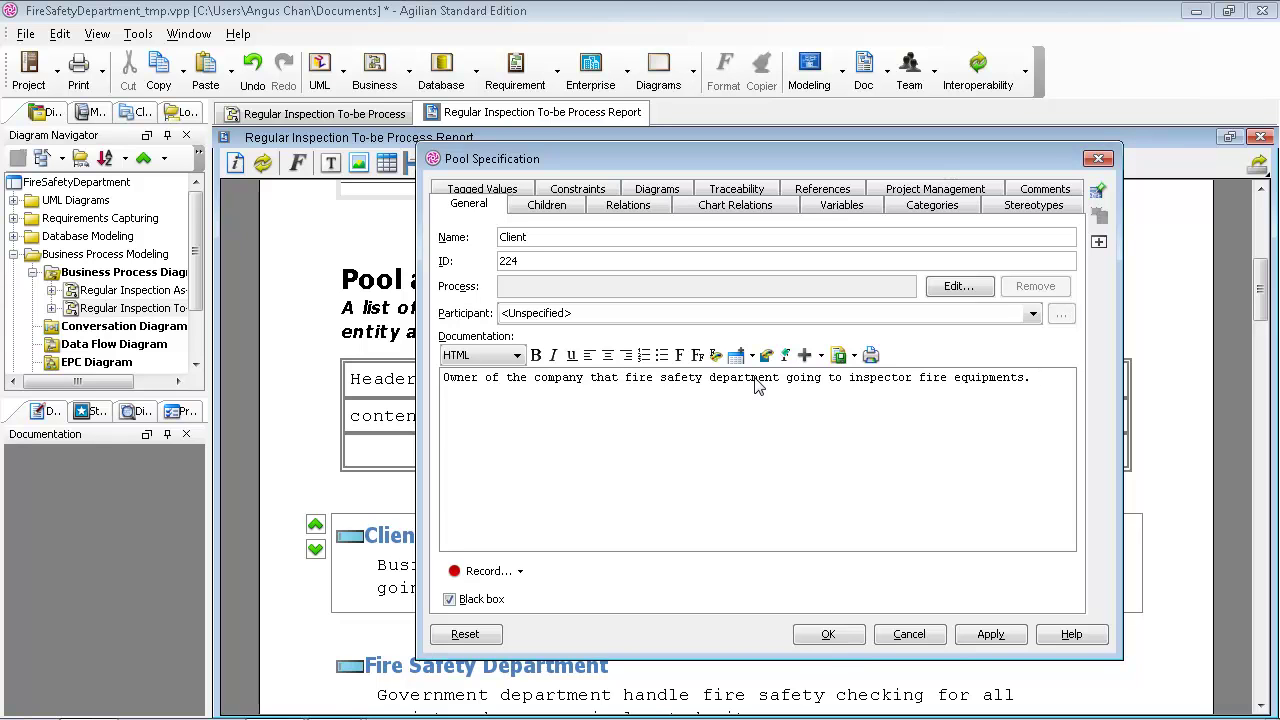
# Step: Add "Different type of company will have different inspection schedule." to the Client pool's documentation and apply the specification
pyautogui.write('rent type of company will have')
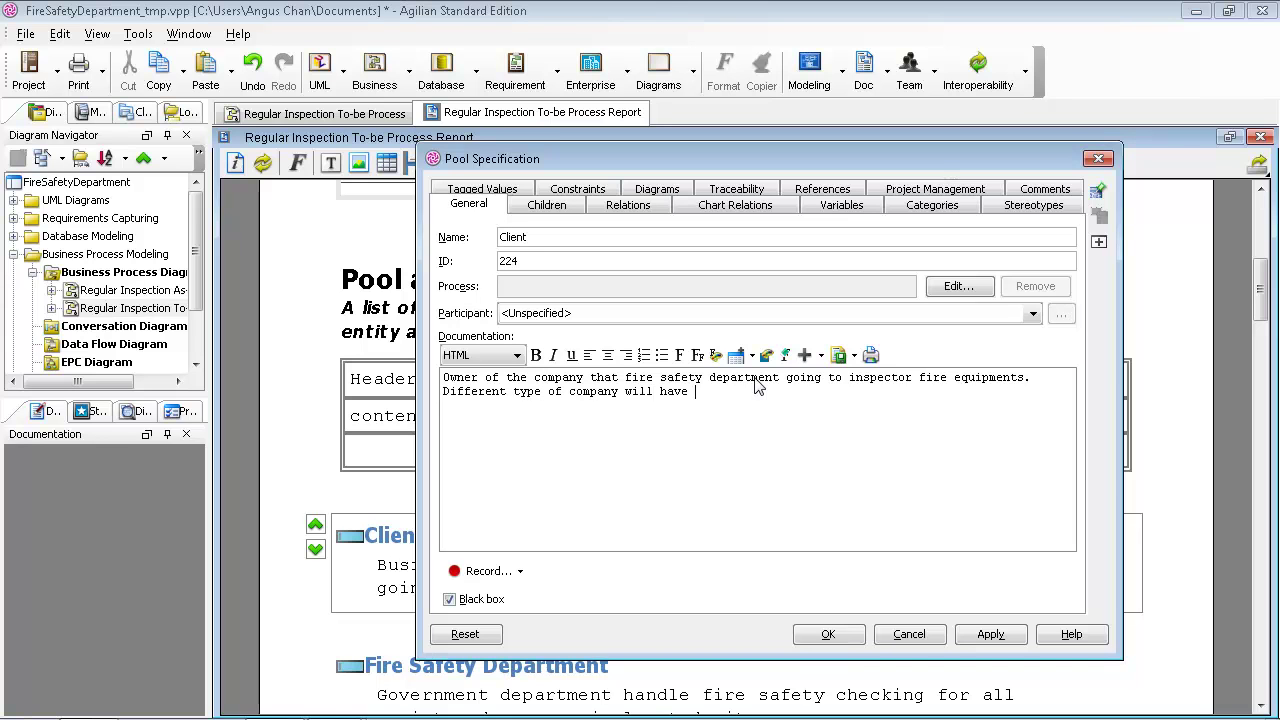
pyautogui.write(' different inspection schedule.')
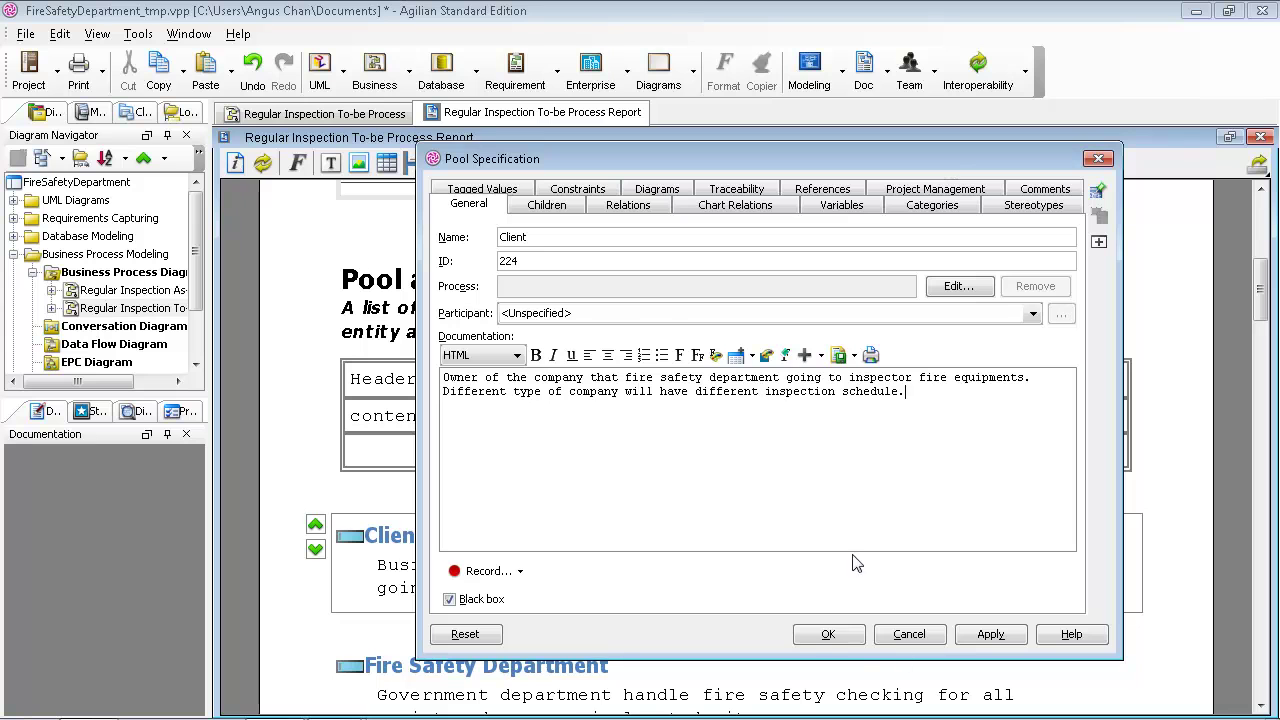
pyautogui.click(817, 634)
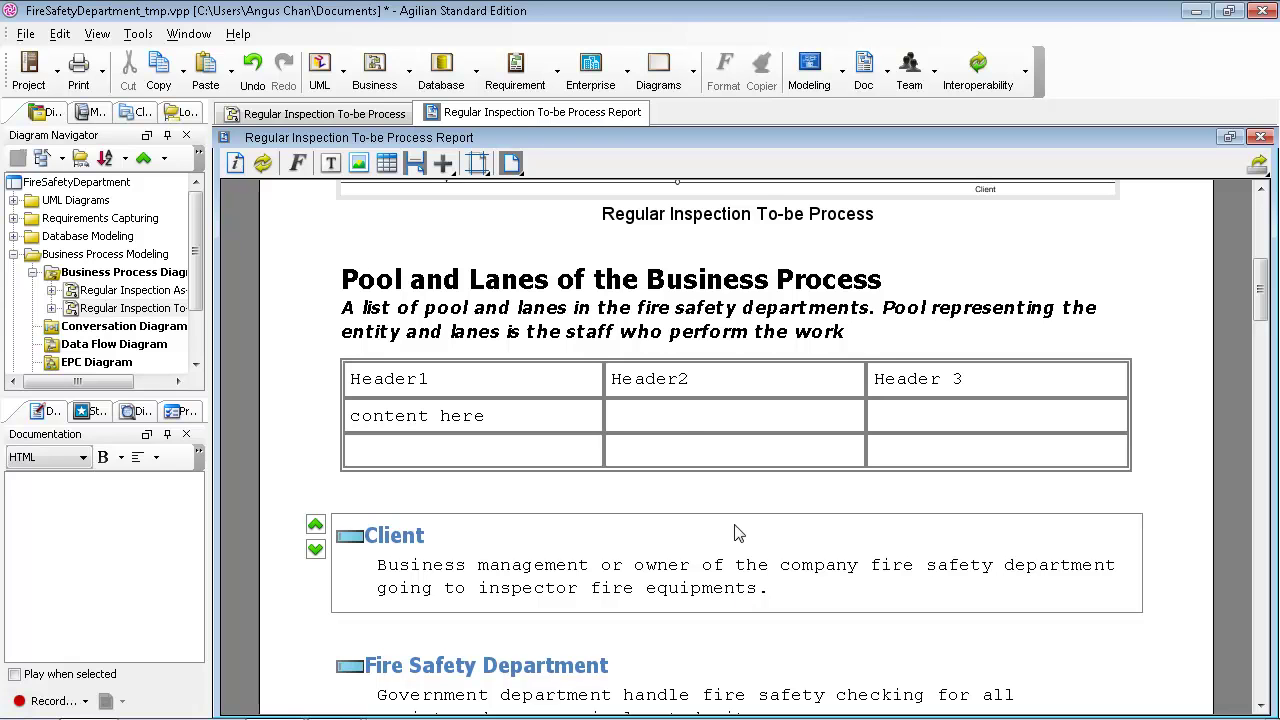
# Step: Refresh the report from the model and check the Client section's description
pyautogui.click(262, 165)
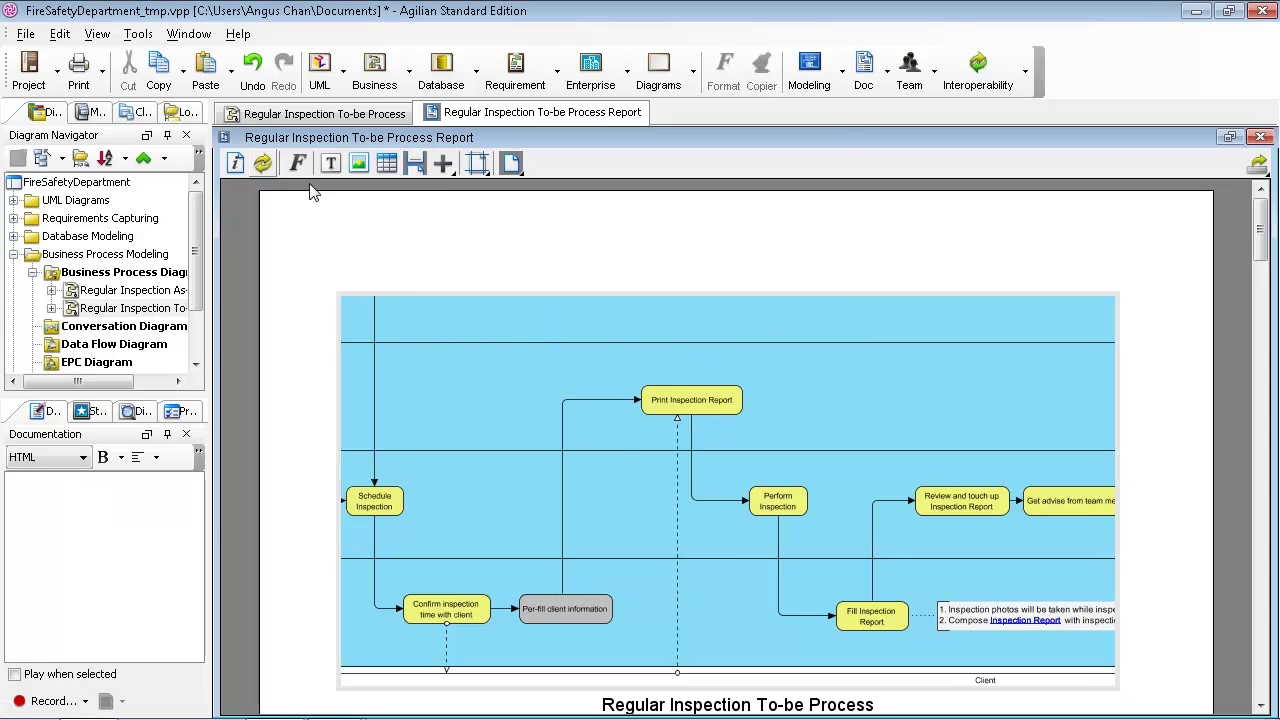
pyautogui.scroll(-8, 1130, 562)
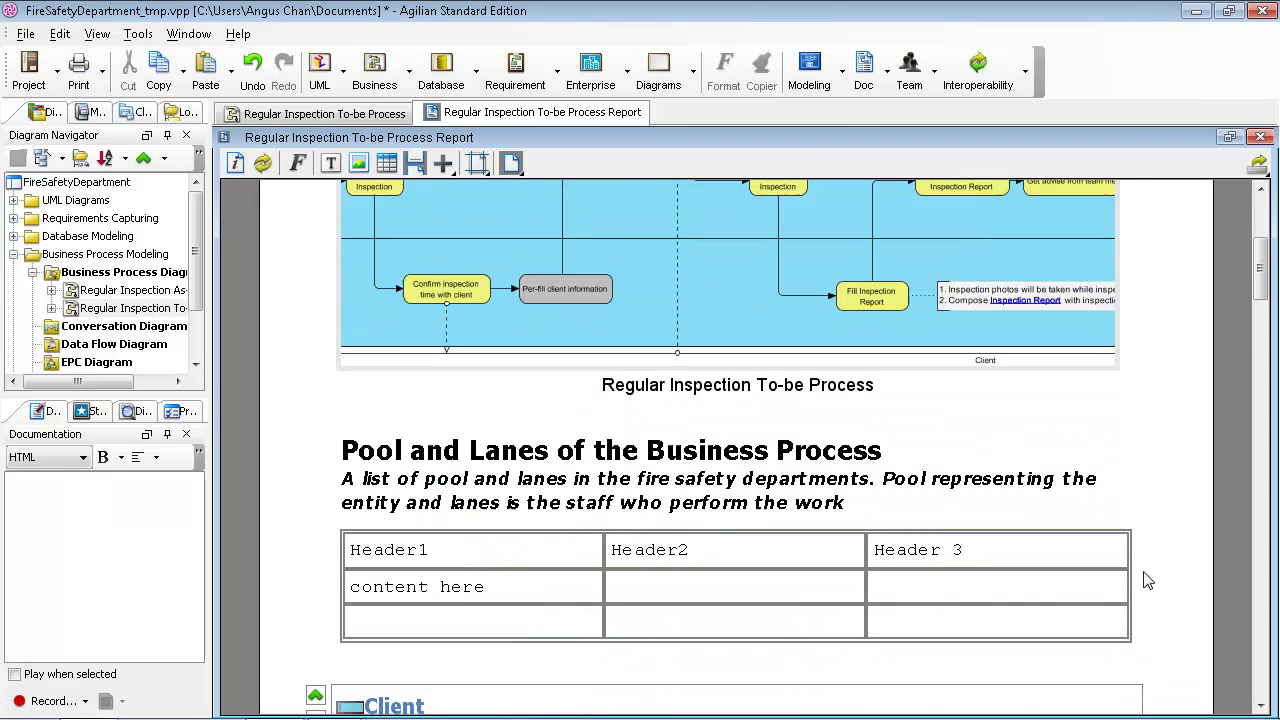
pyautogui.scroll(-4, 1137, 594)
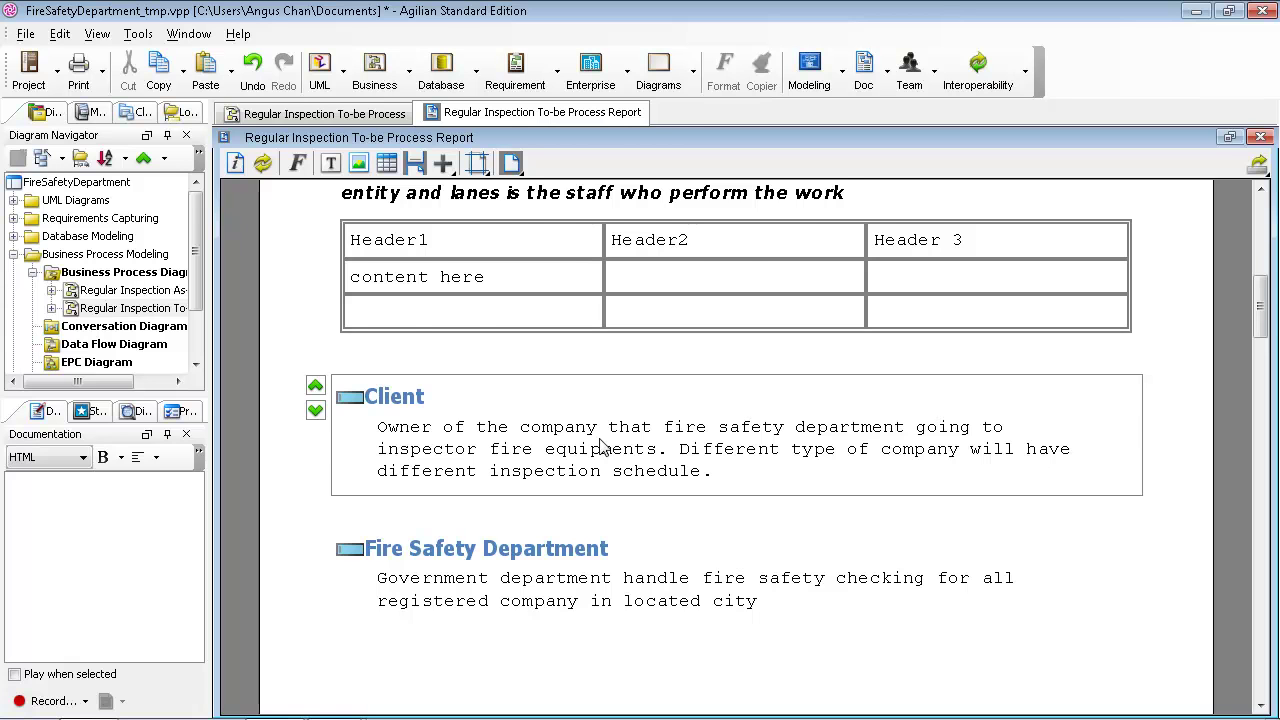
pyautogui.scroll(1, 603, 447)
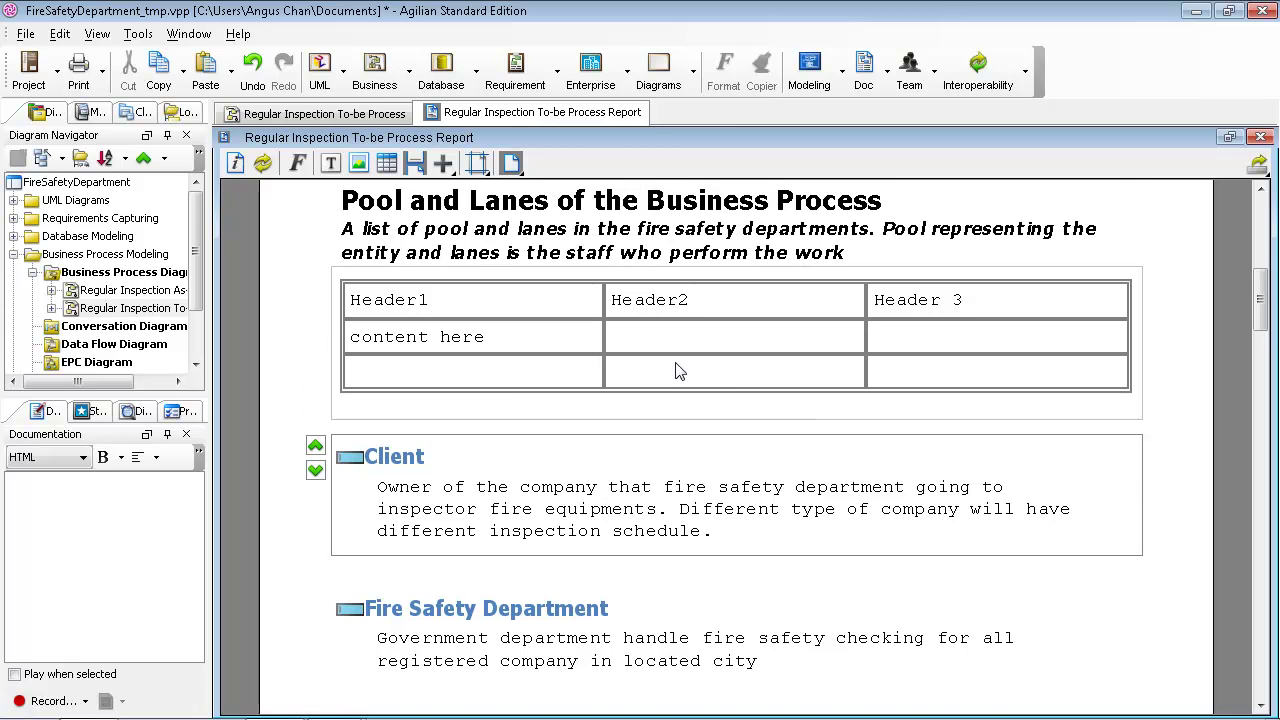
pyautogui.scroll(5, 668, 370)
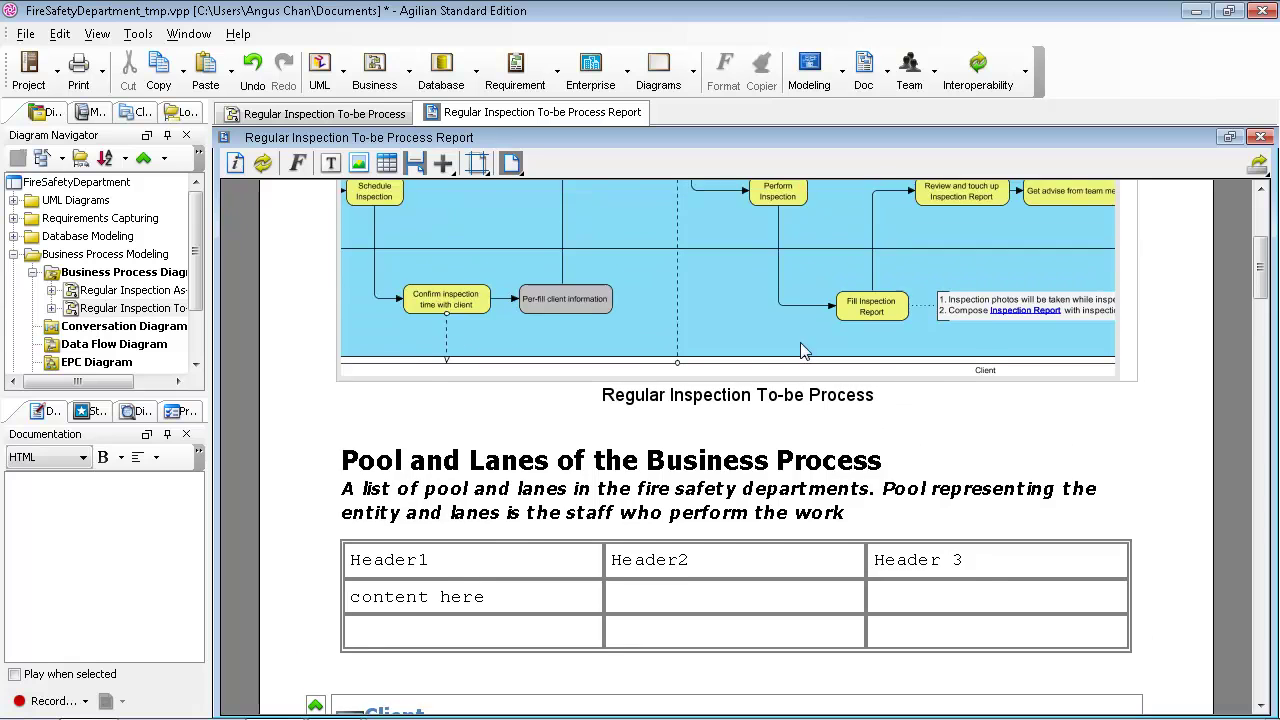
pyautogui.scroll(-5, 758, 370)
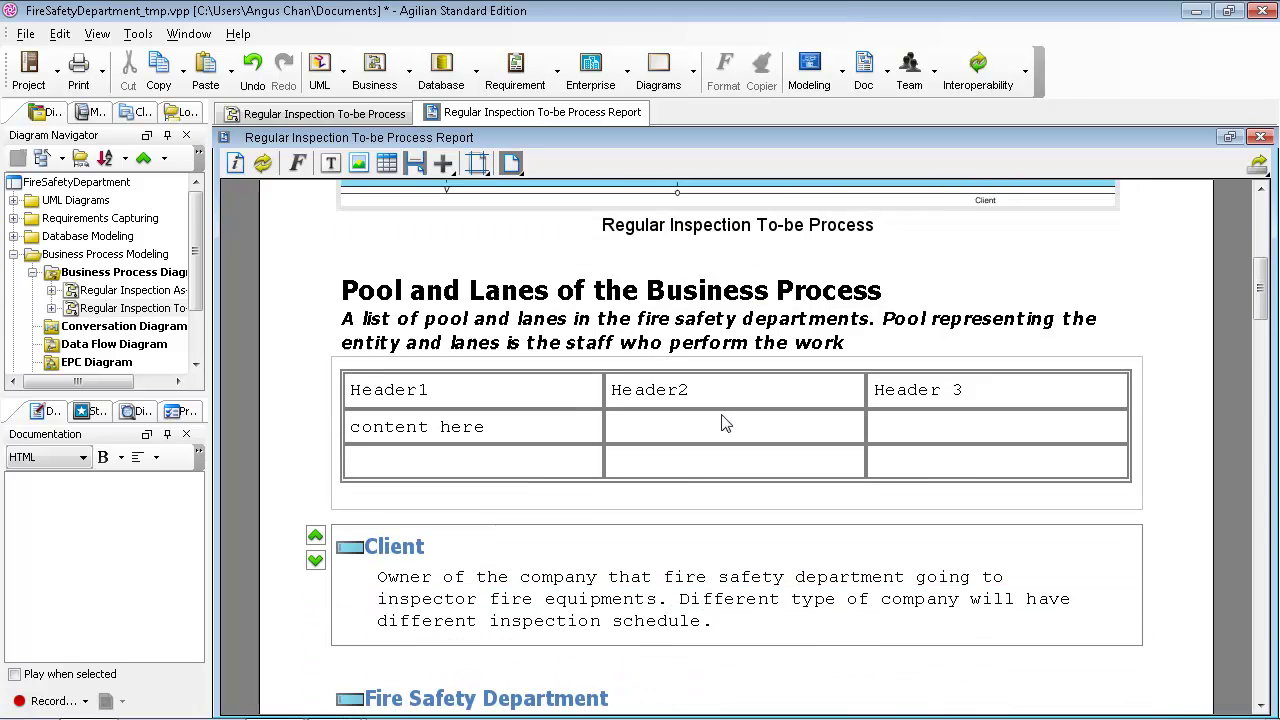
pyautogui.scroll(2, 686, 489)
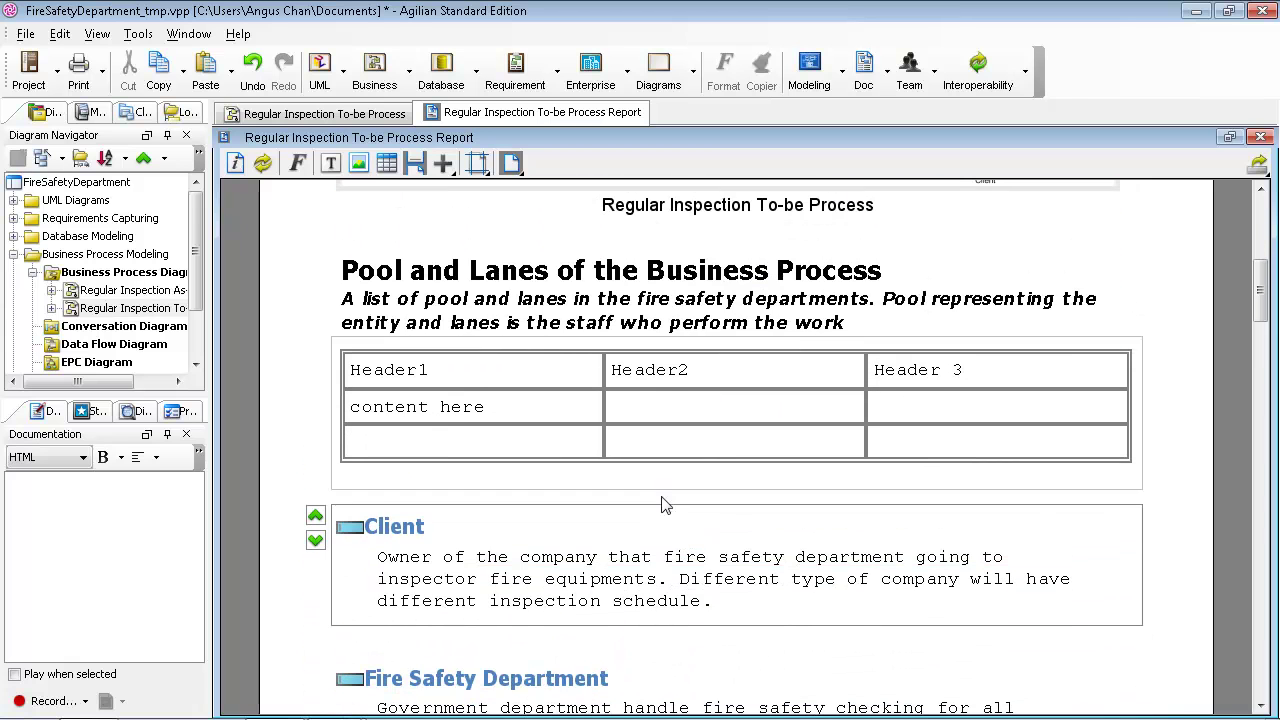
# Step: Change the fill color of the Per-fill client information task to Pink in the Regular Inspection To-be Process diagram
pyautogui.scroll(4, 649, 533)
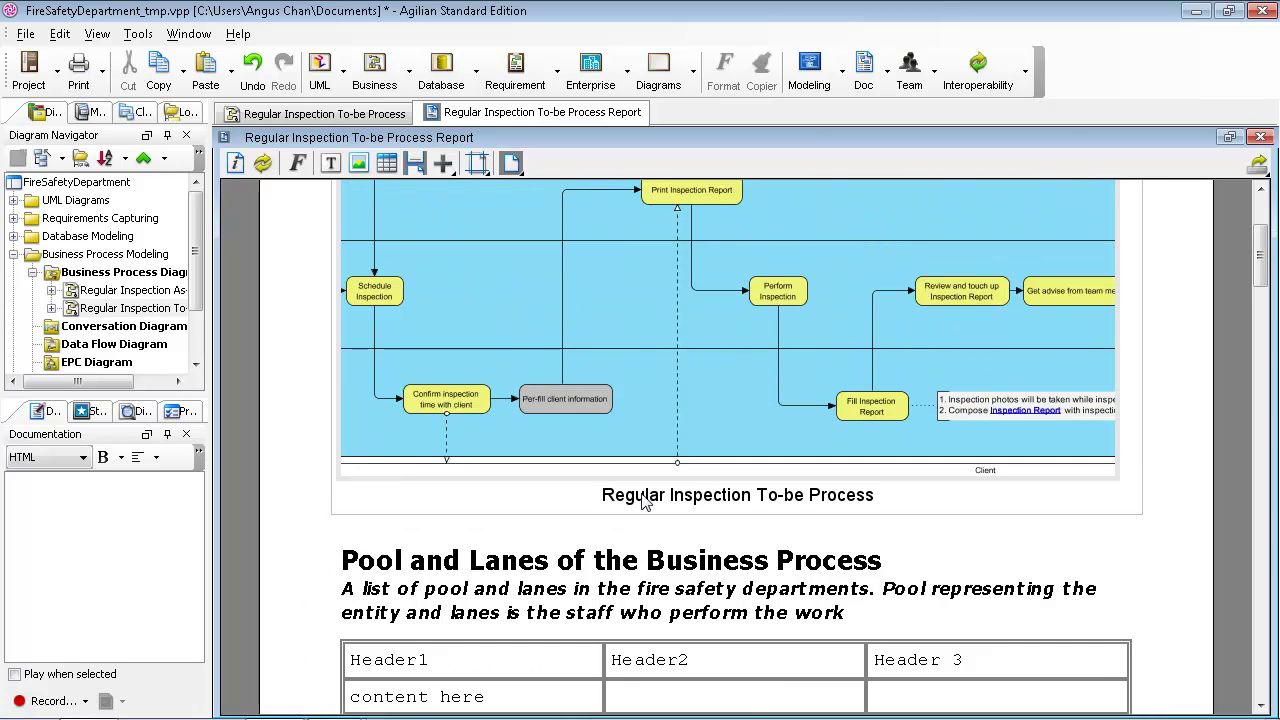
pyautogui.scroll(3, 645, 500)
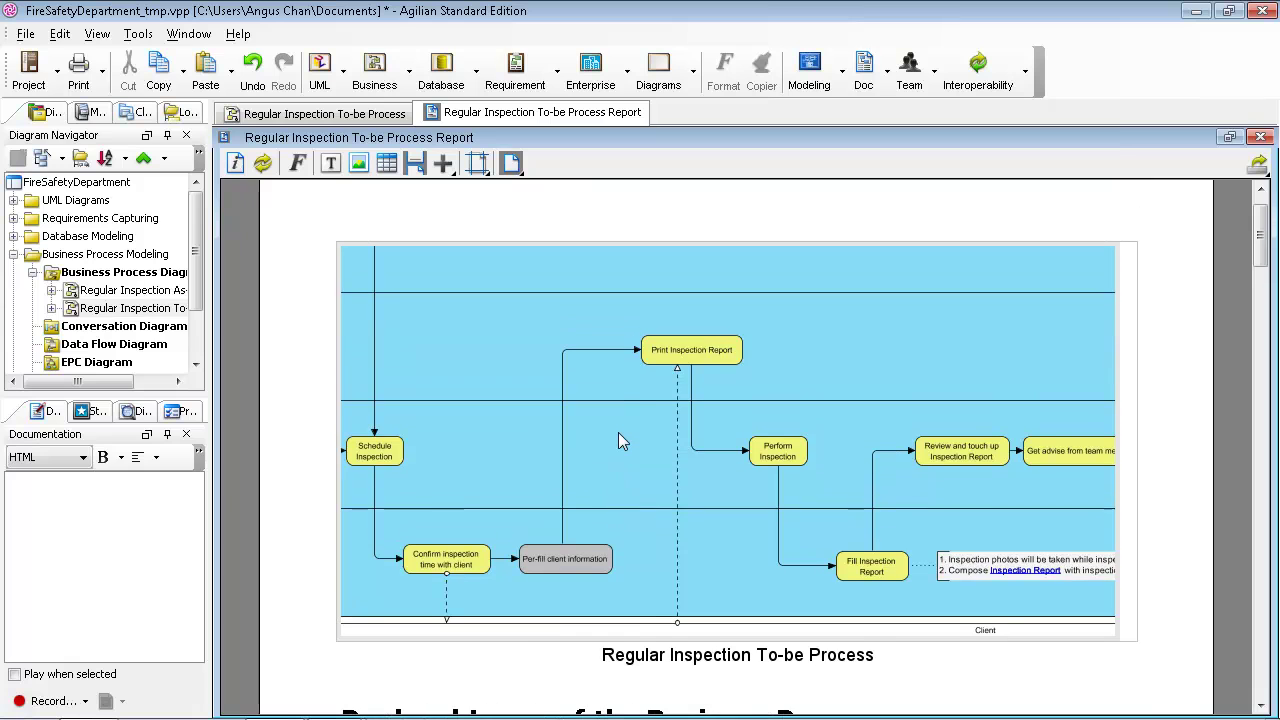
pyautogui.click(619, 436)
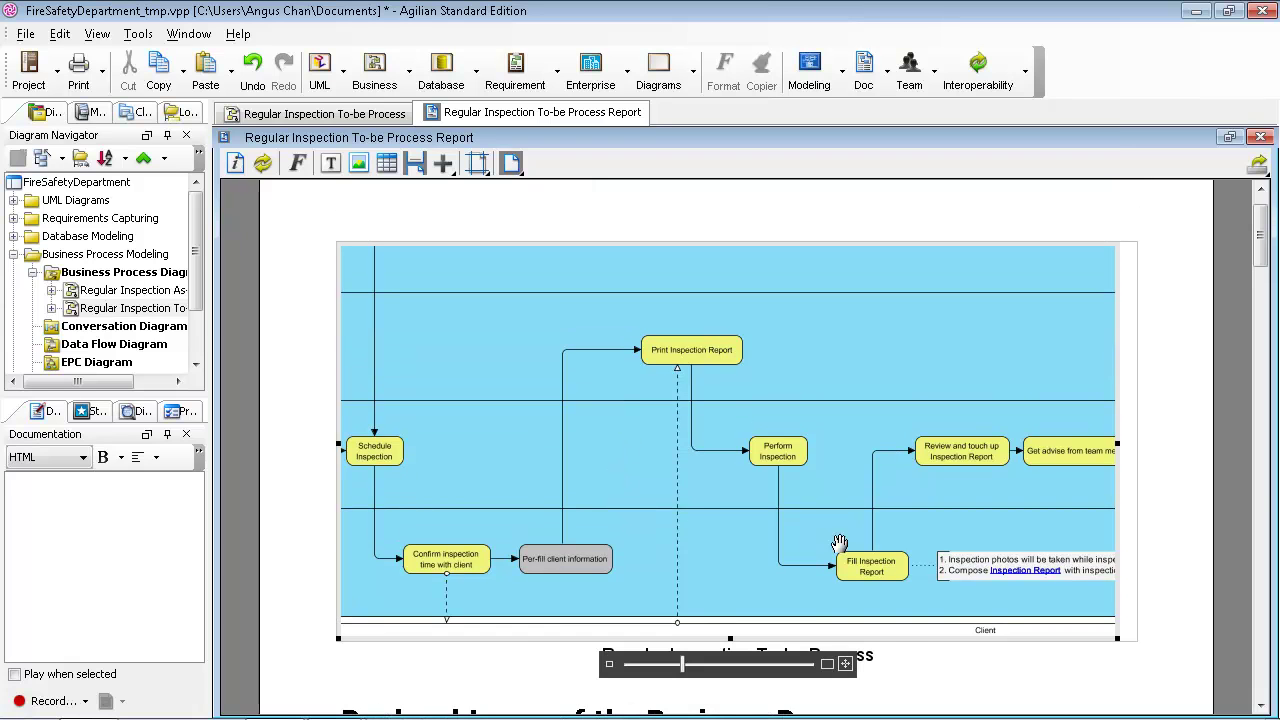
pyautogui.click(313, 114)
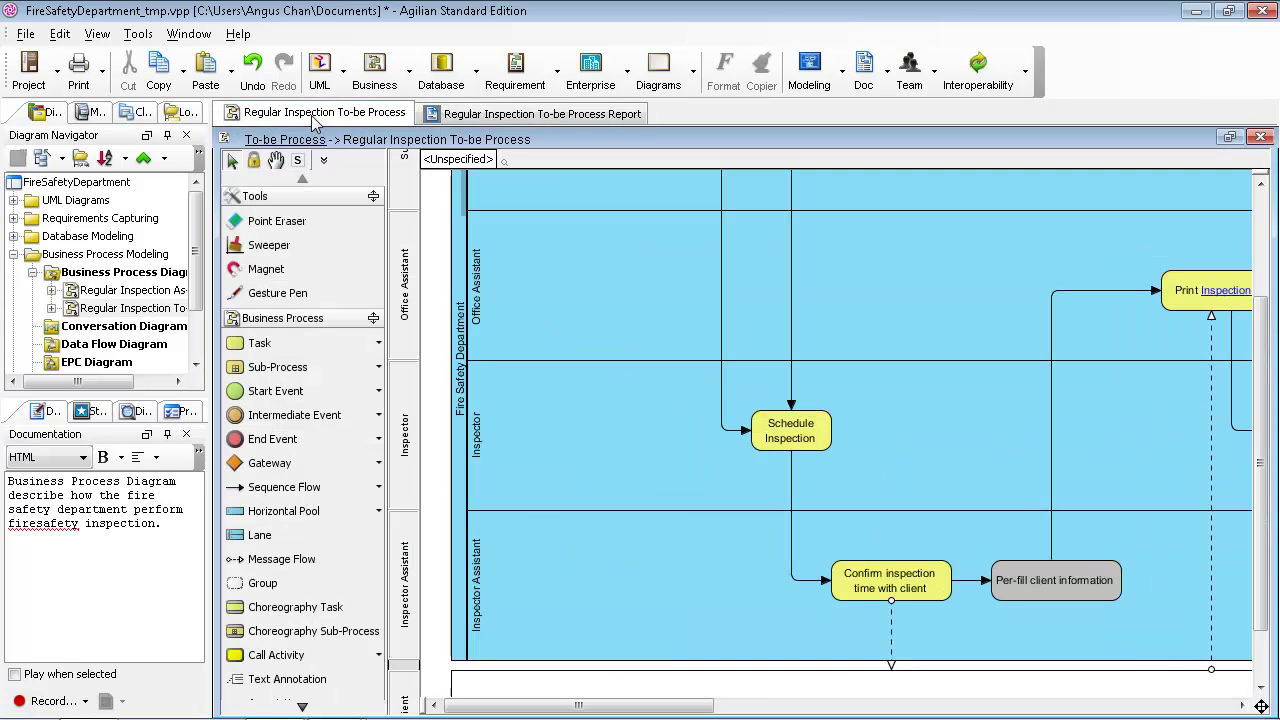
pyautogui.click(1053, 580)
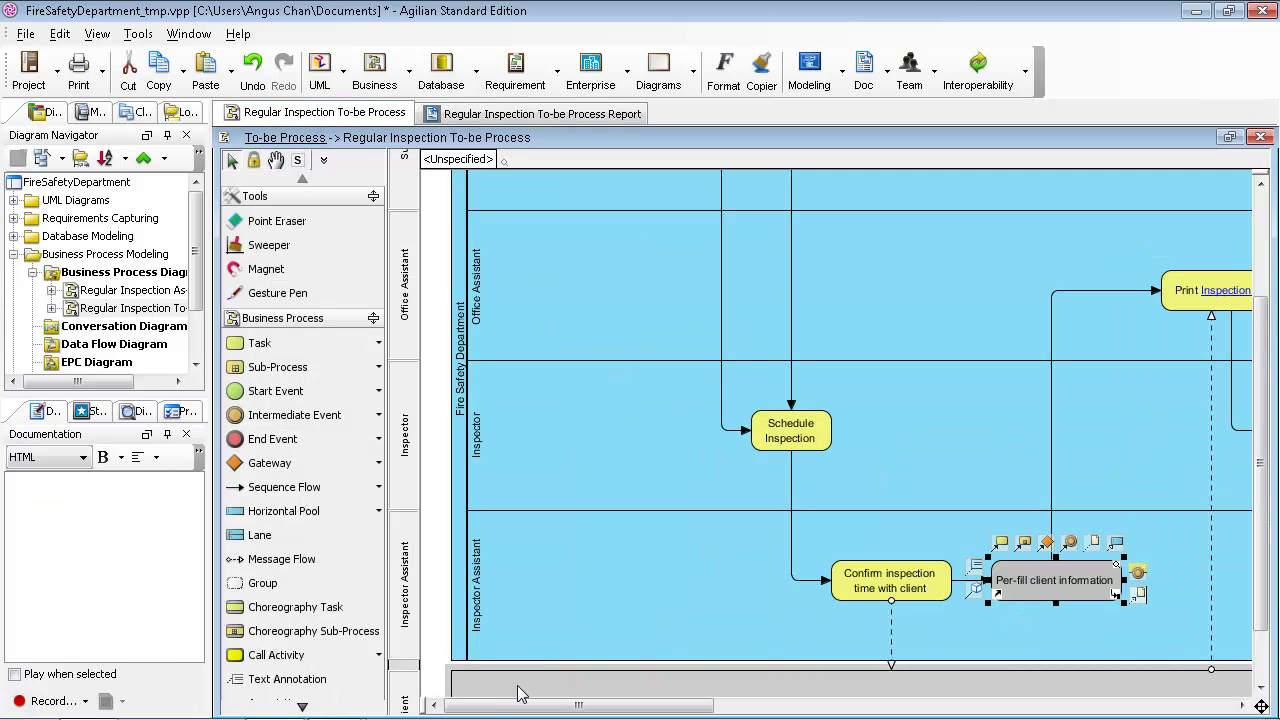
pyautogui.moveTo(505, 705); pyautogui.dragTo(591, 705)
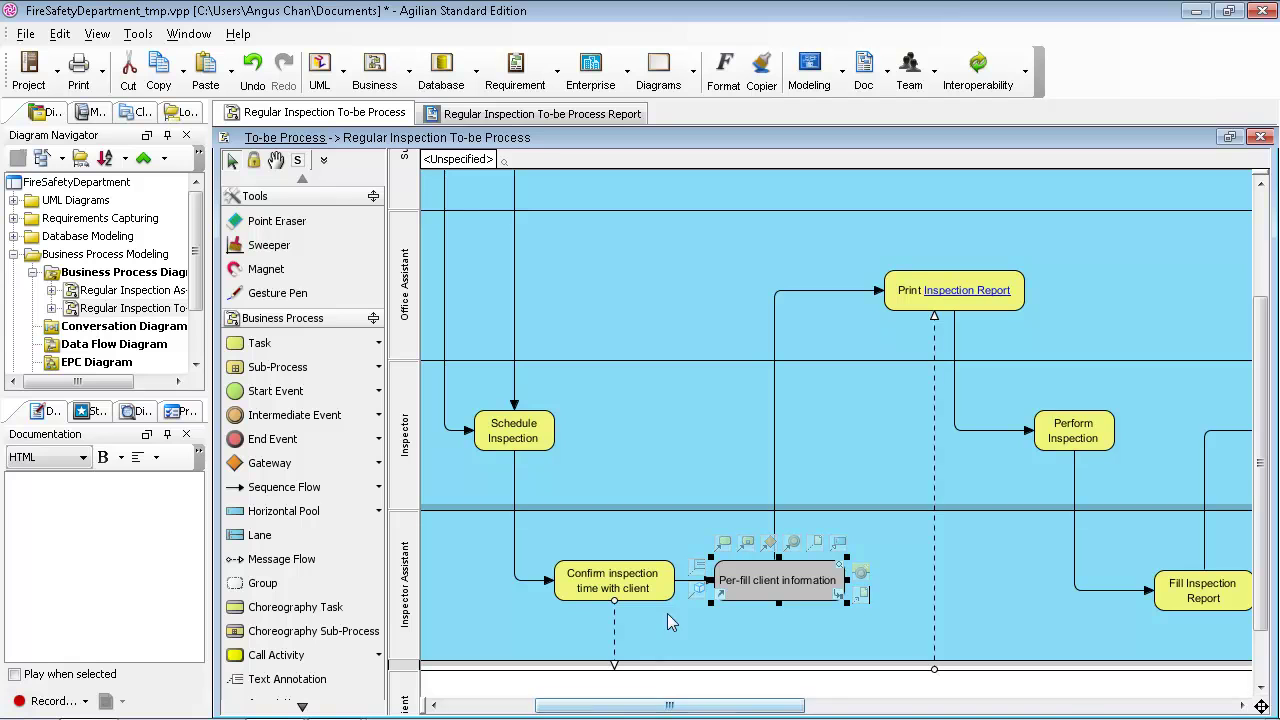
pyautogui.rightClick(771, 588)
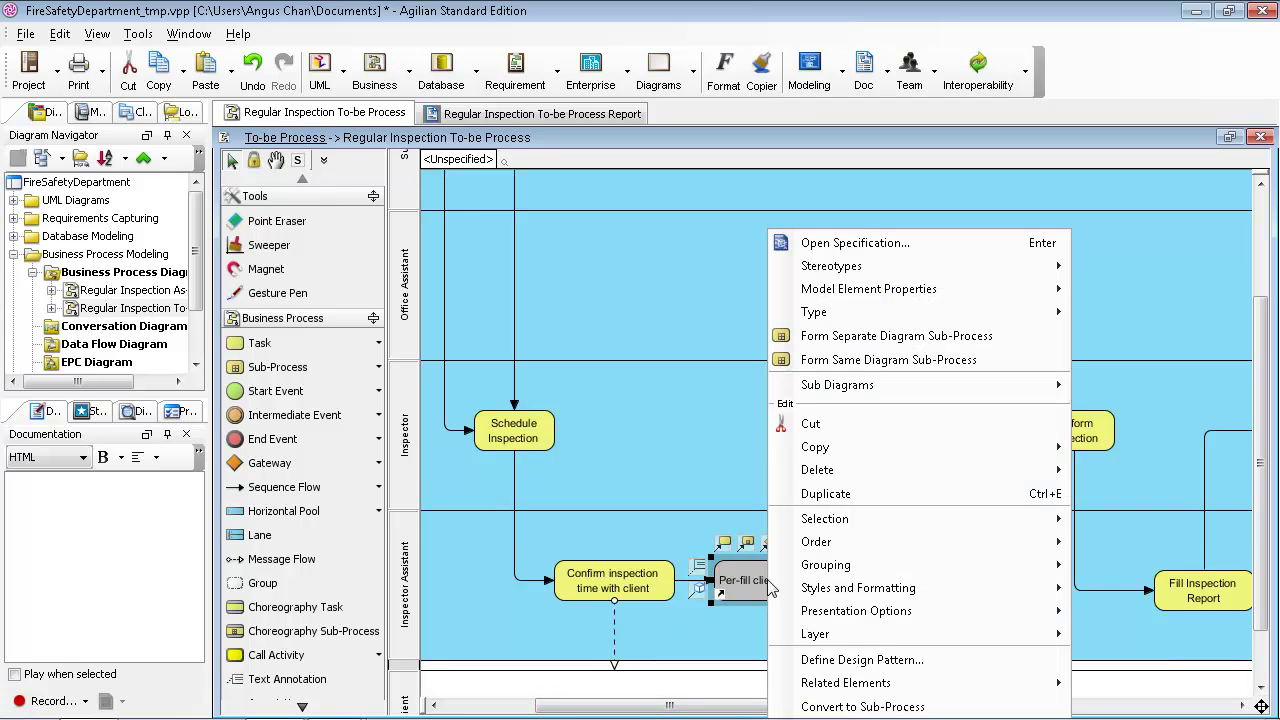
pyautogui.click(174, 412)
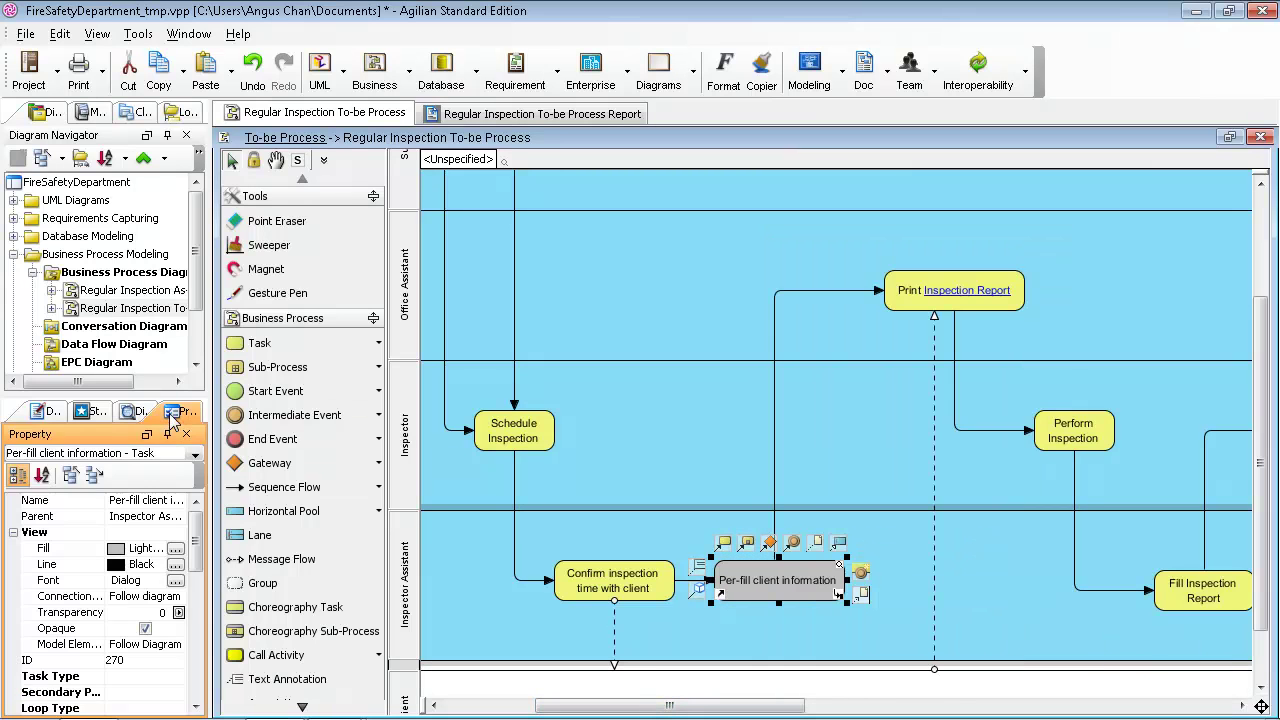
pyautogui.click(184, 550)
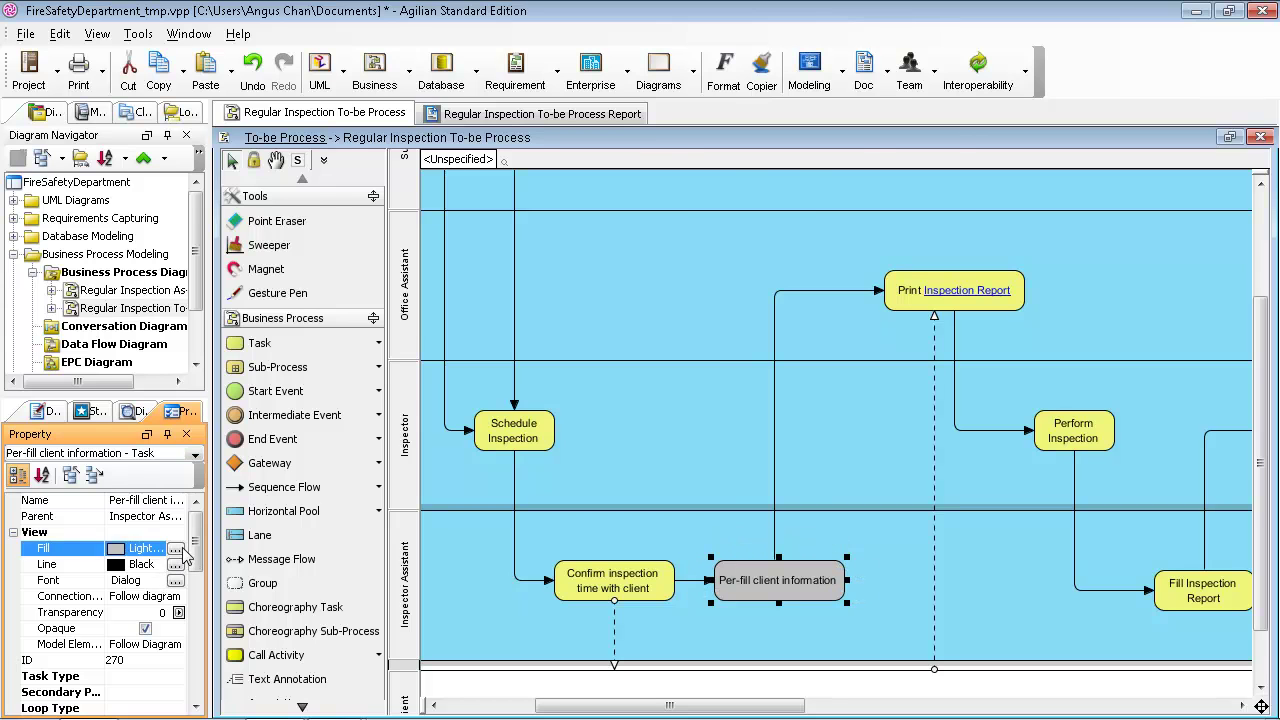
pyautogui.click(178, 550)
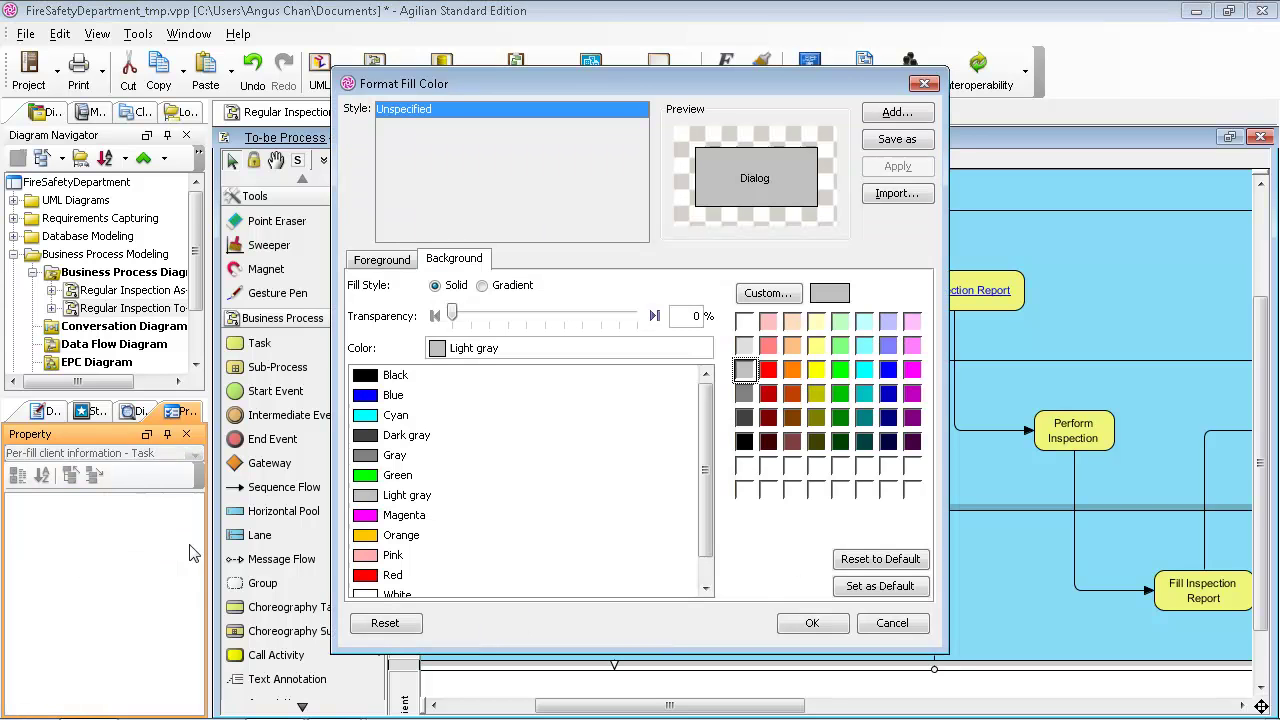
pyautogui.click(458, 538)
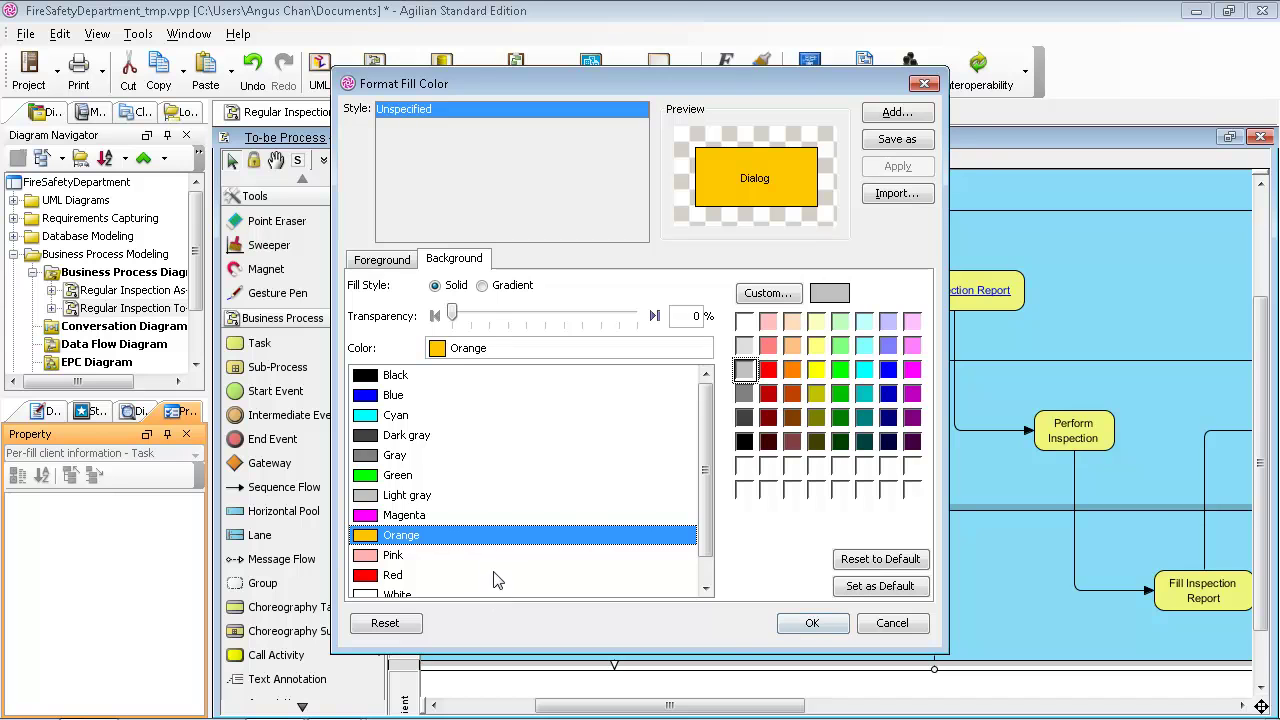
pyautogui.click(540, 556)
pyautogui.click(811, 622)
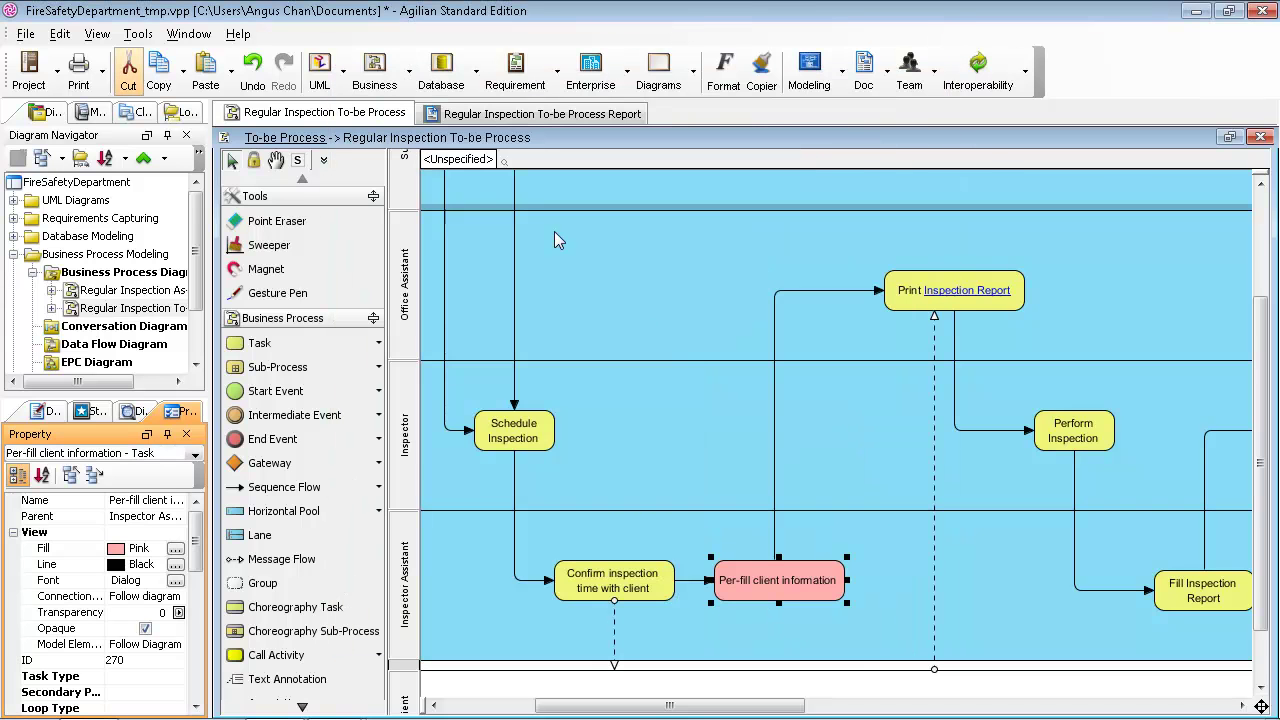
# Step: Return to the Regular Inspection To-be Process Report and refresh it from the model
pyautogui.click(531, 113)
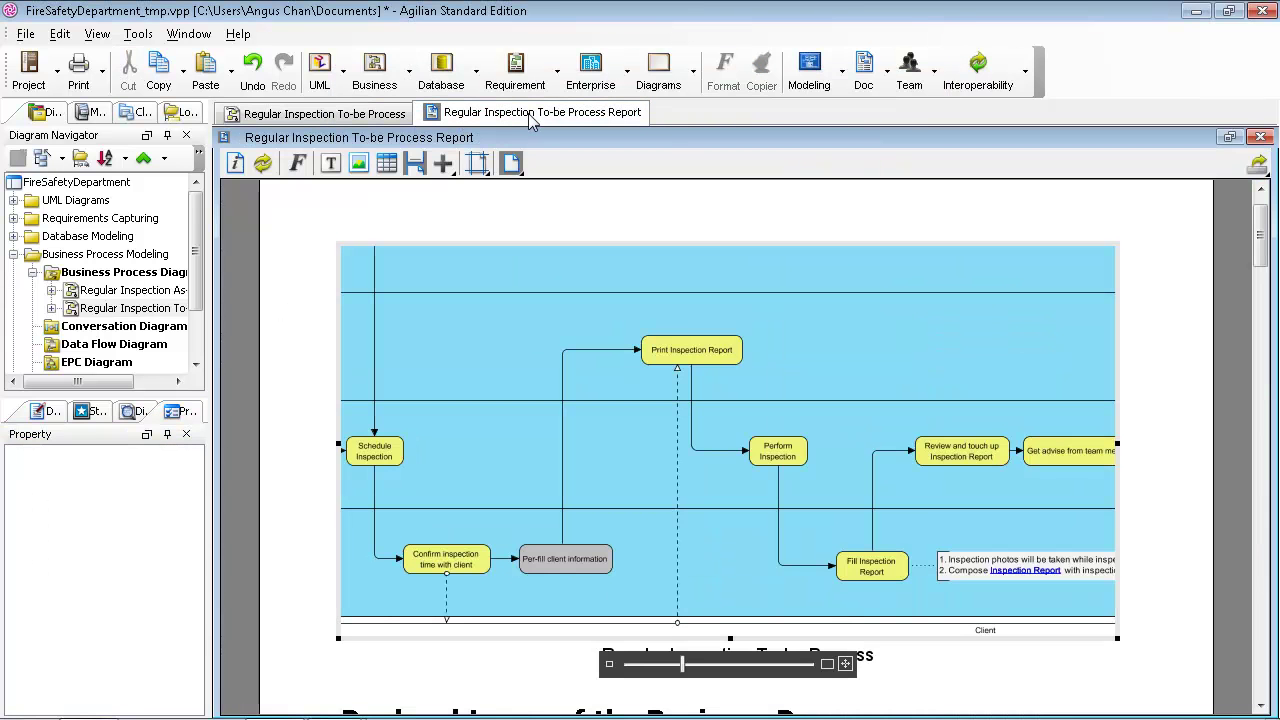
pyautogui.click(262, 164)
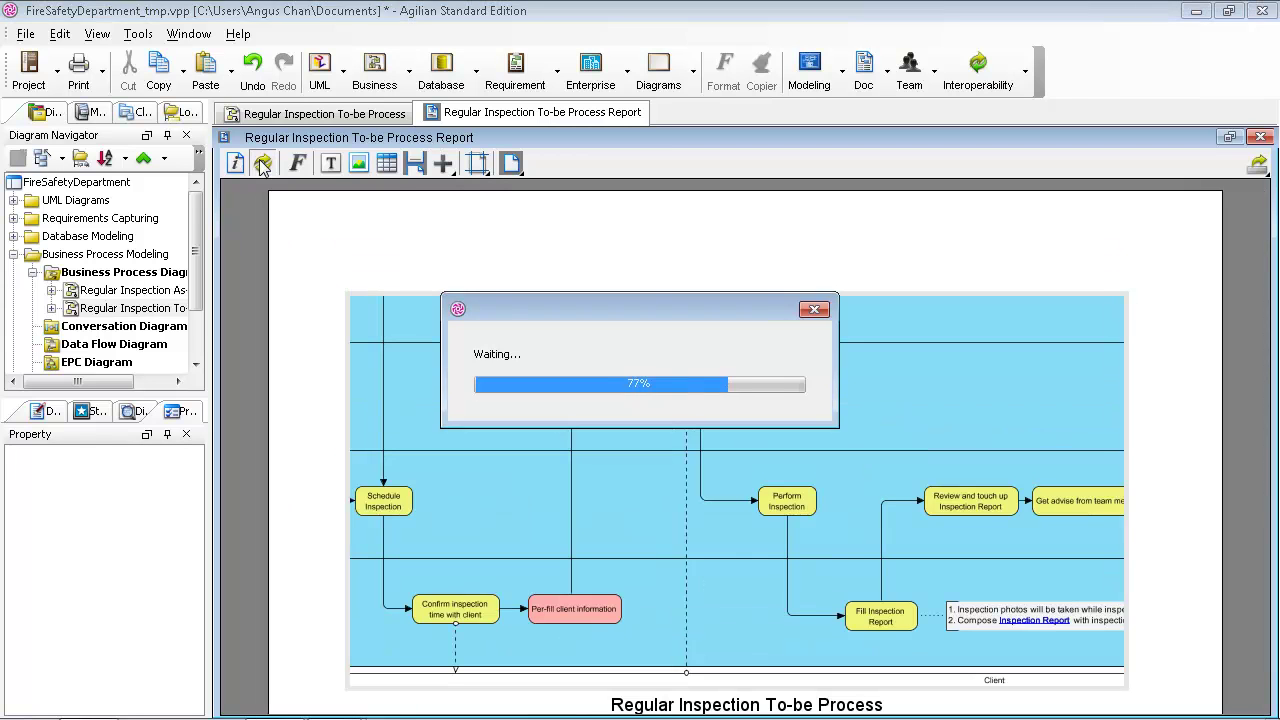
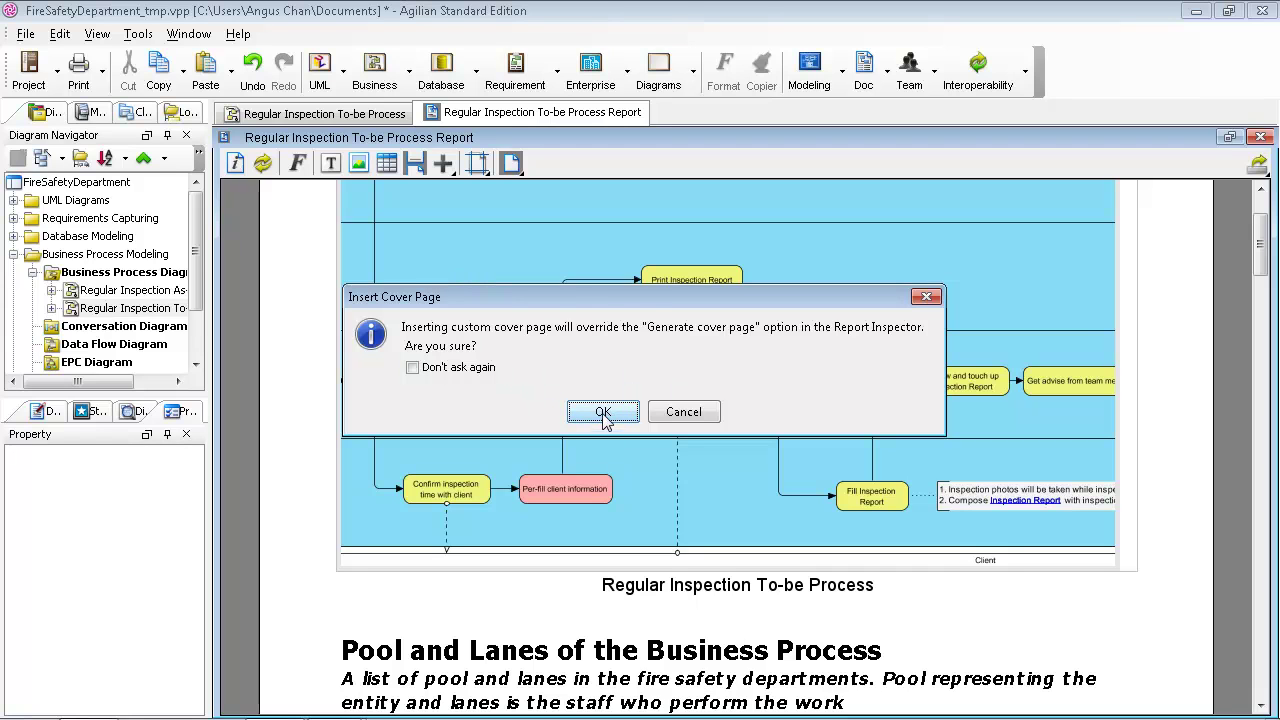
# Step: Insert a custom cover page into the report and bring the whole page into view
pyautogui.click(603, 413)
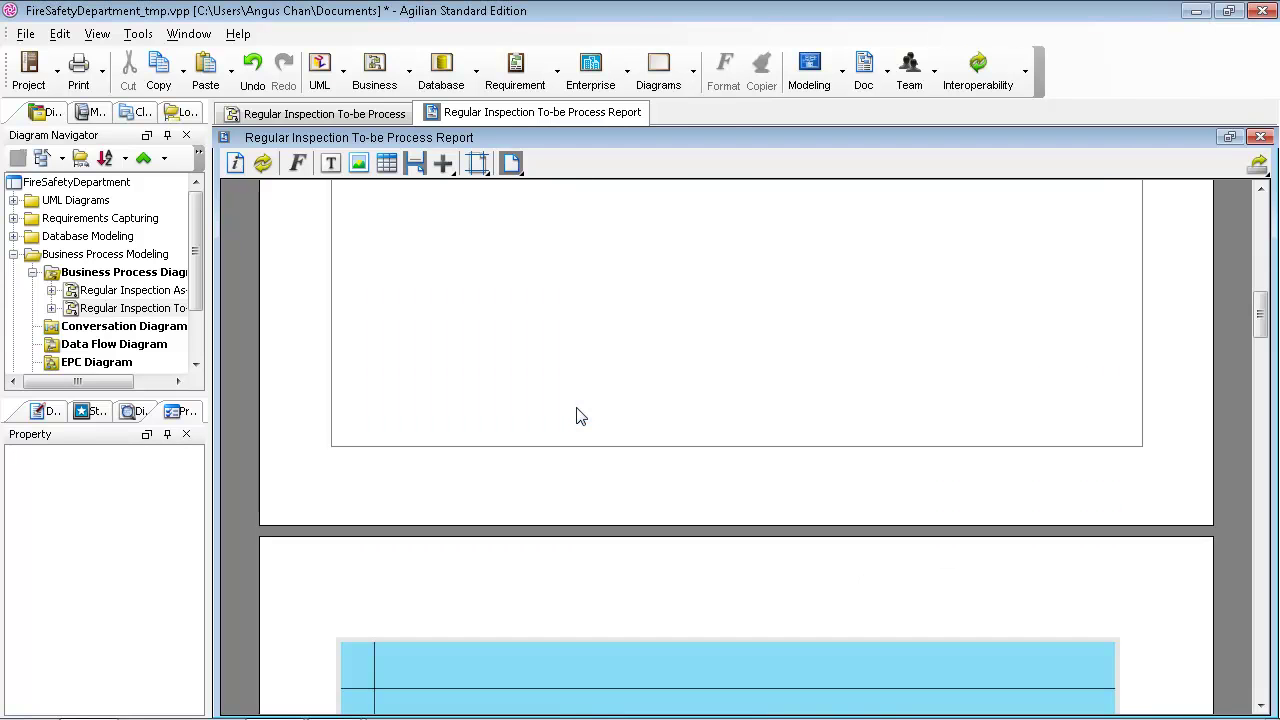
pyautogui.scroll(5, 581, 416)
pyautogui.scroll(4, 578, 416)
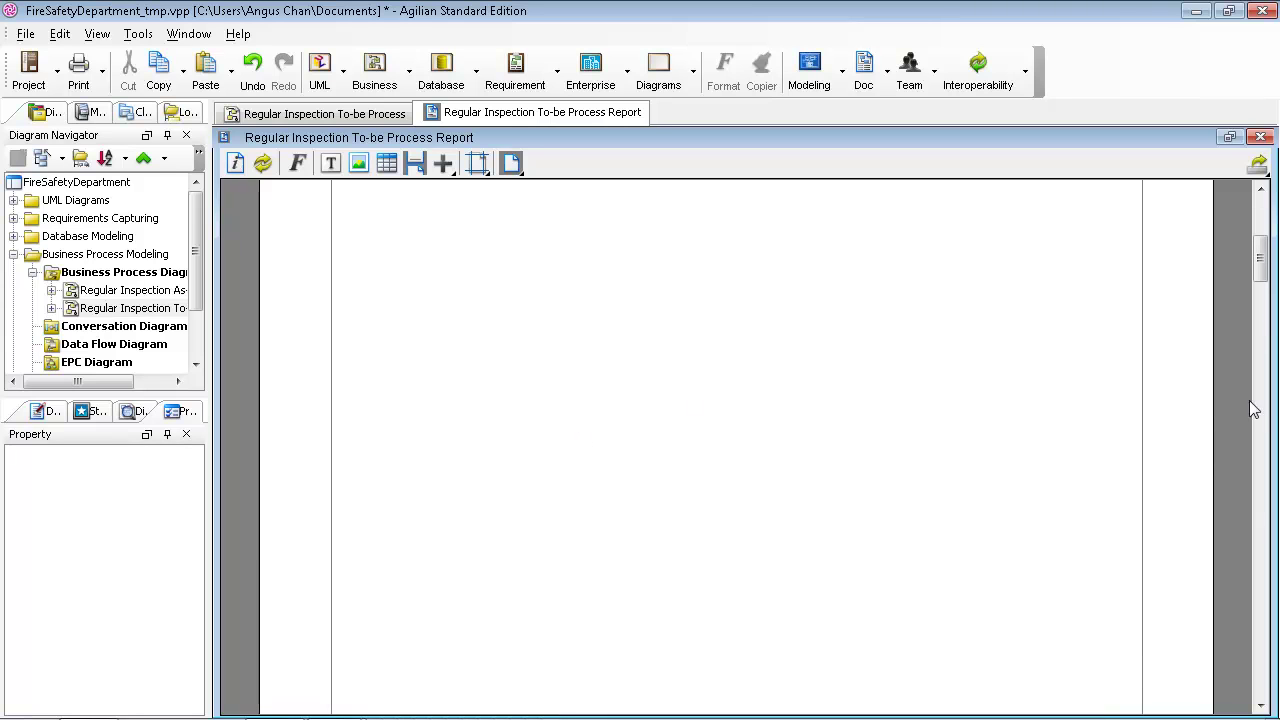
pyautogui.scroll(-10, 1204, 391)
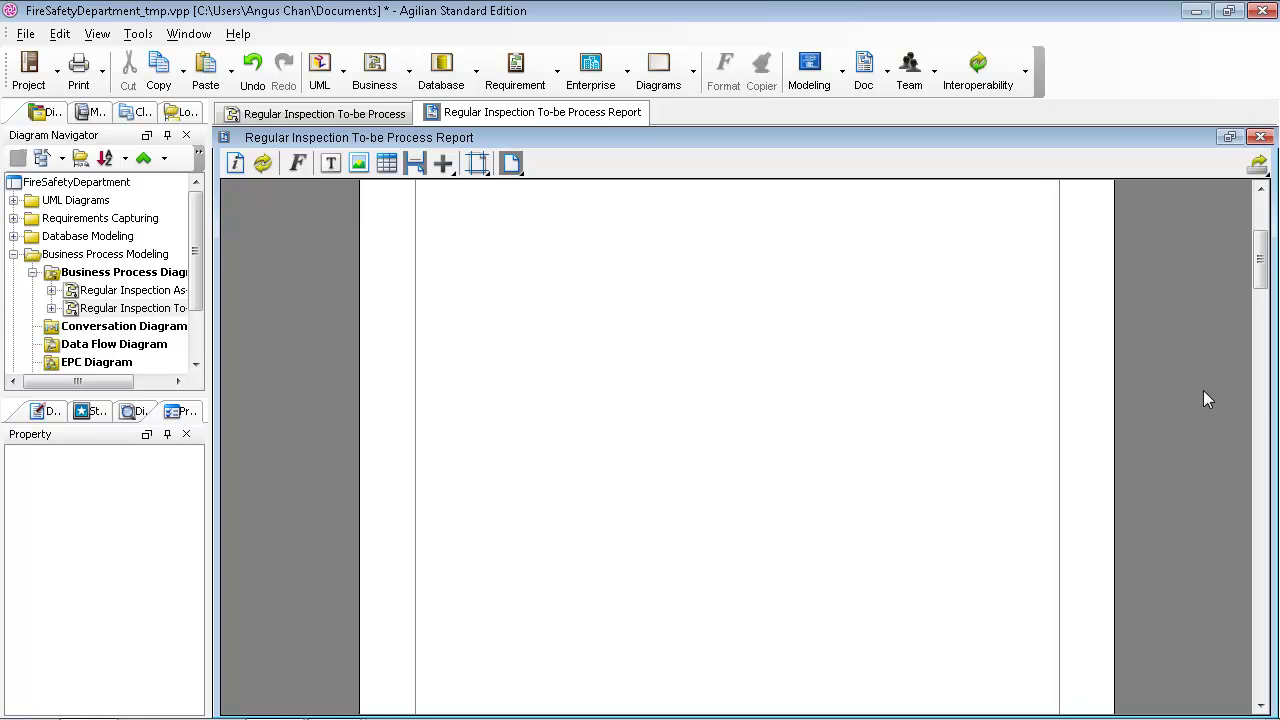
pyautogui.scroll(-8, 1202, 392)
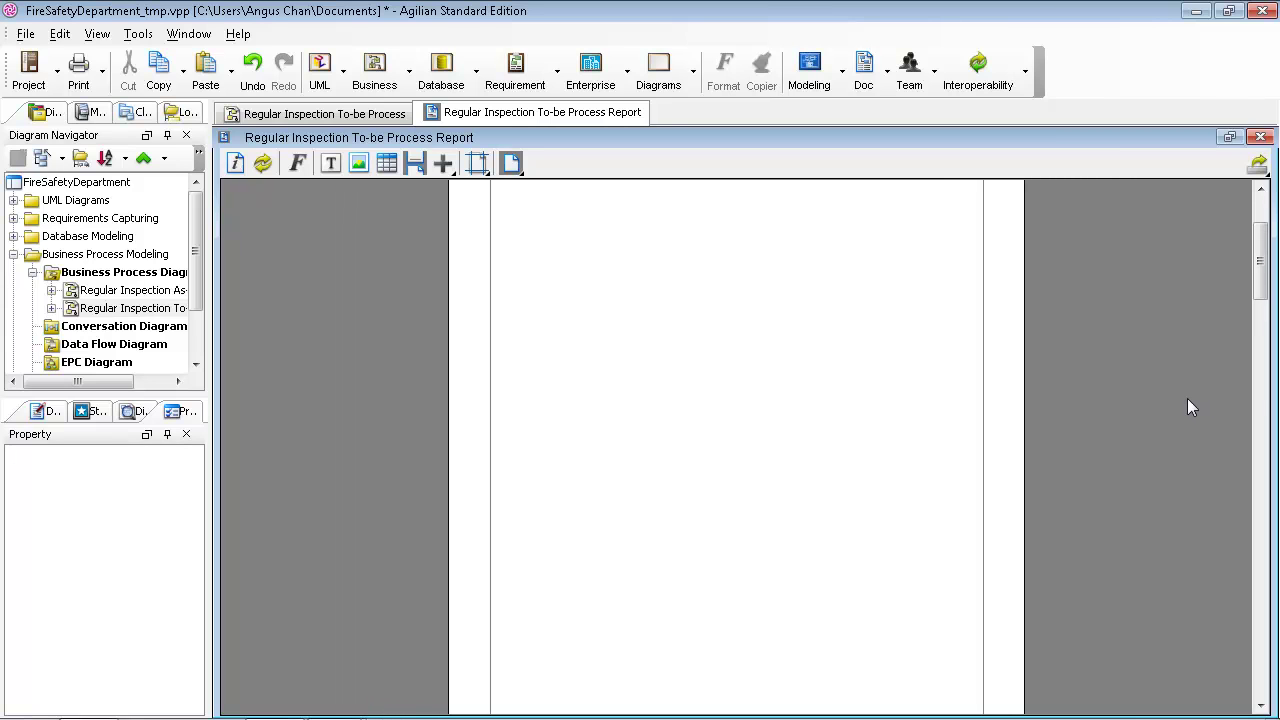
pyautogui.scroll(-8, 1187, 398)
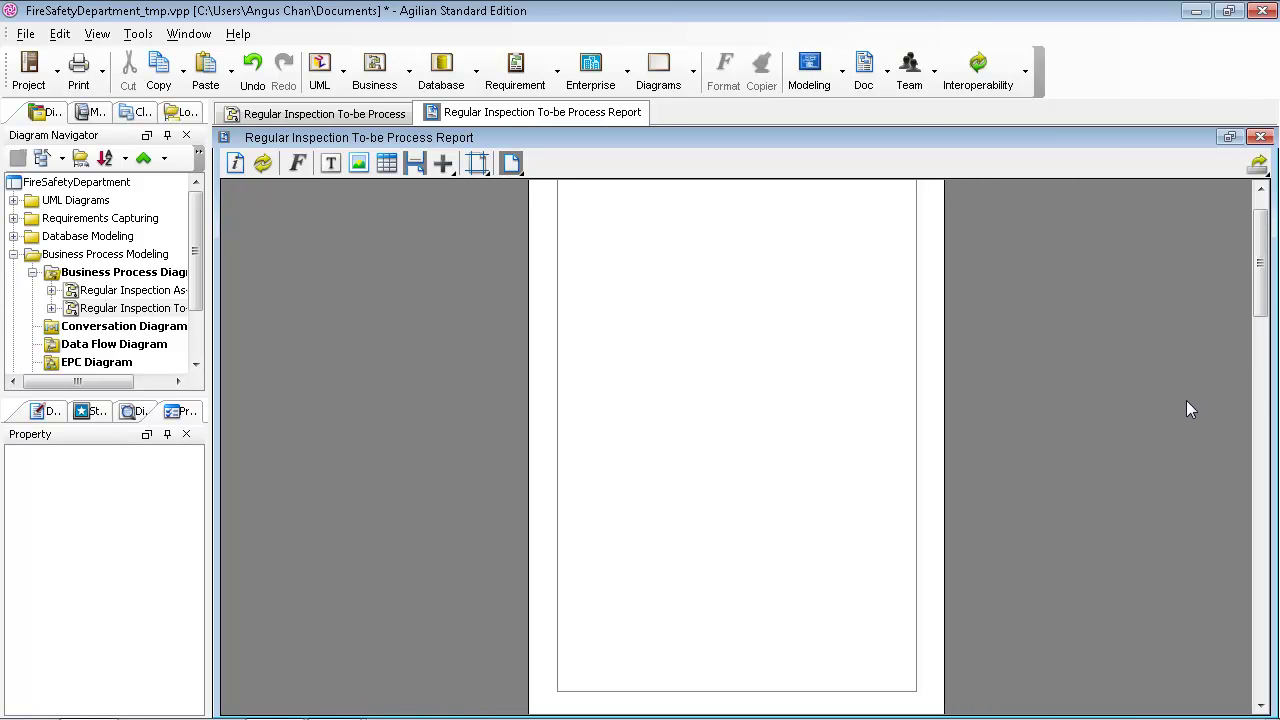
pyautogui.scroll(-1, 1186, 400)
pyautogui.scroll(2, 1186, 400)
pyautogui.scroll(-10, 1177, 396)
pyautogui.scroll(10, 1177, 396)
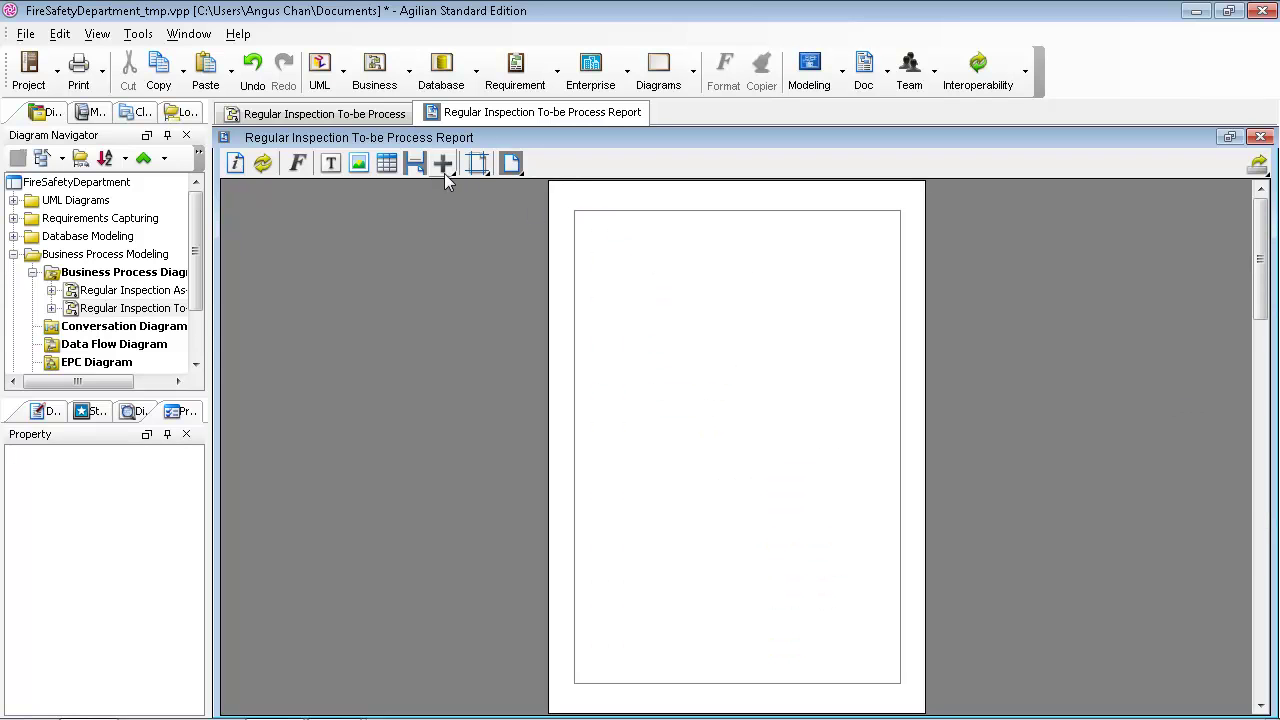
# Step: Add a free style text to the cover page reading "Fire Safety Department Process Doc."
pyautogui.click(331, 165)
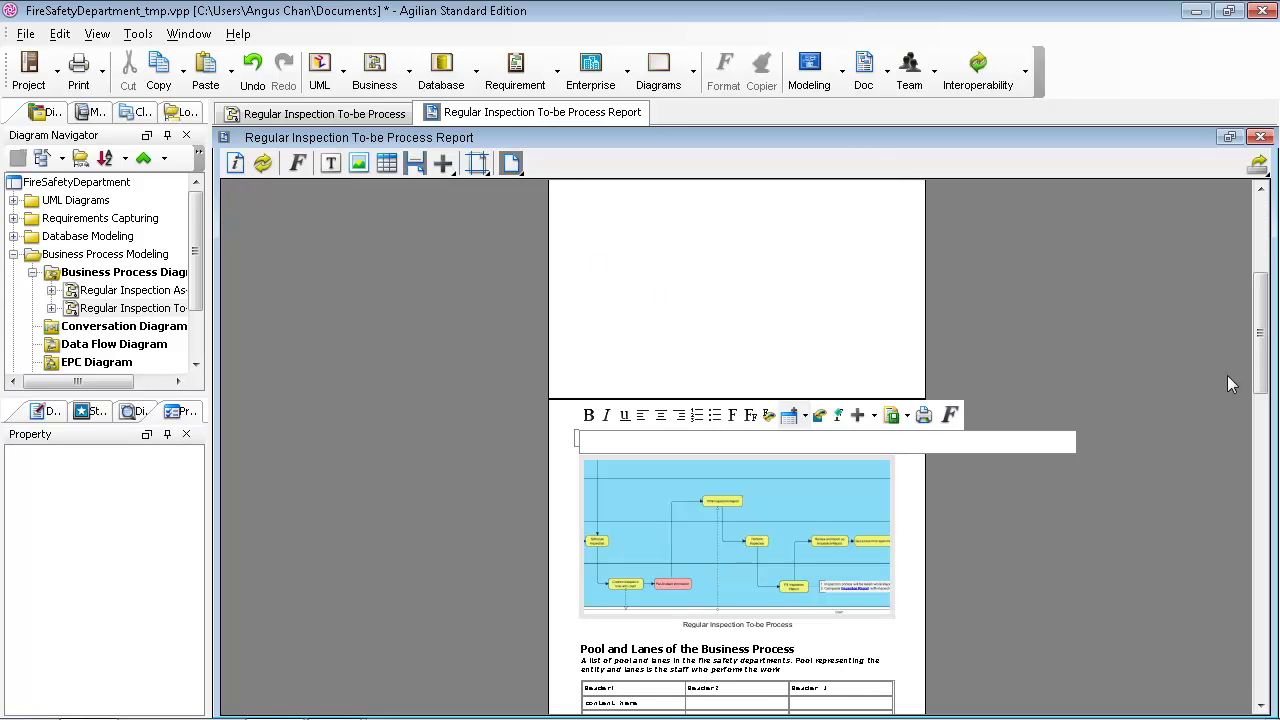
pyautogui.click(1145, 400)
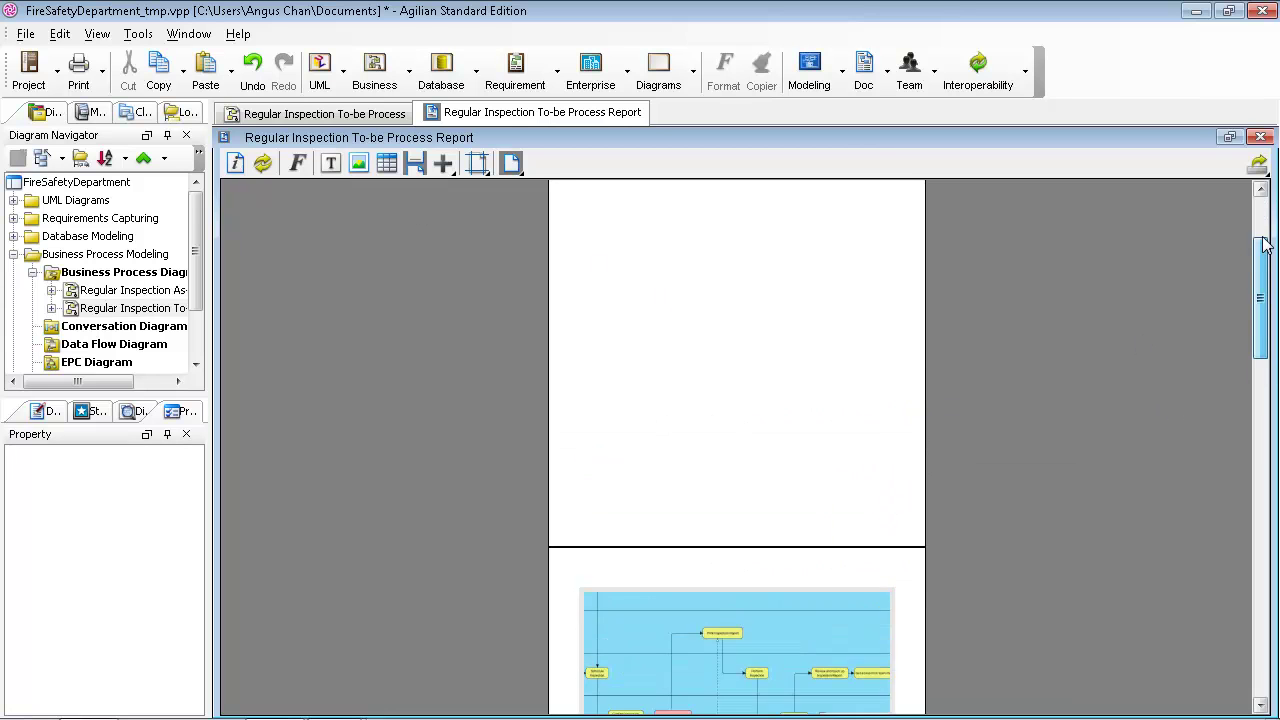
pyautogui.click(443, 165)
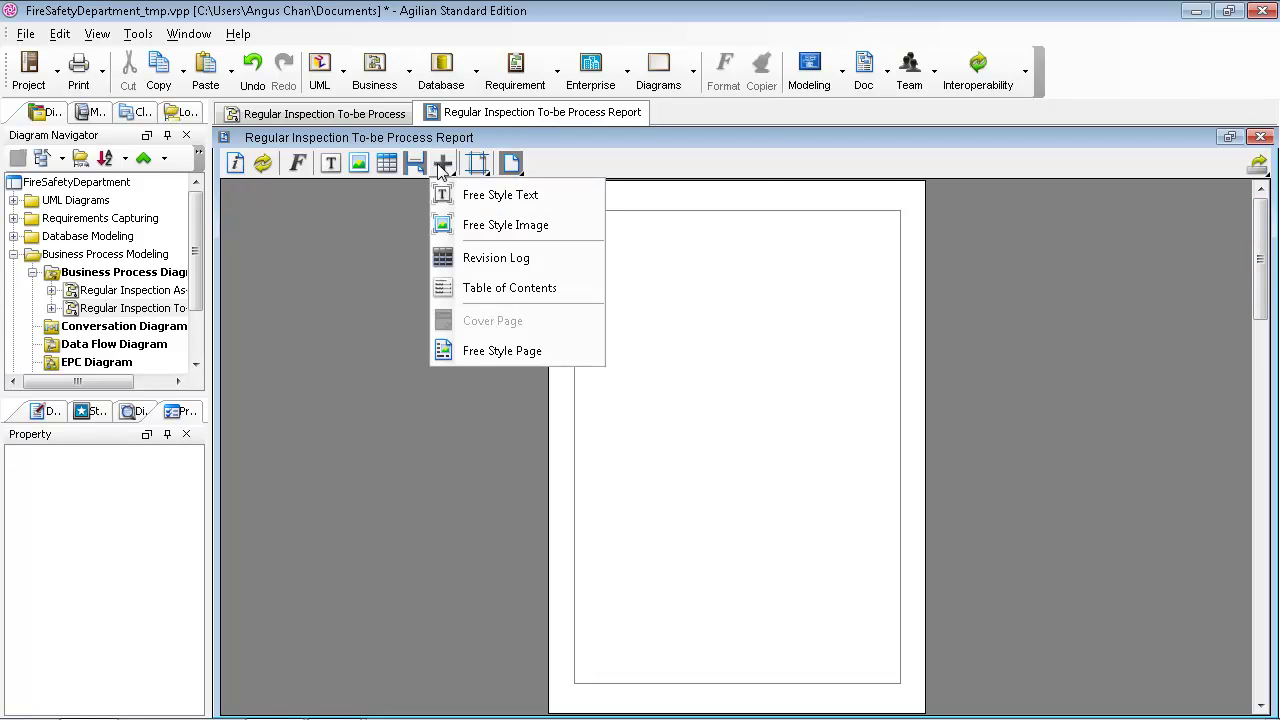
pyautogui.click(465, 197)
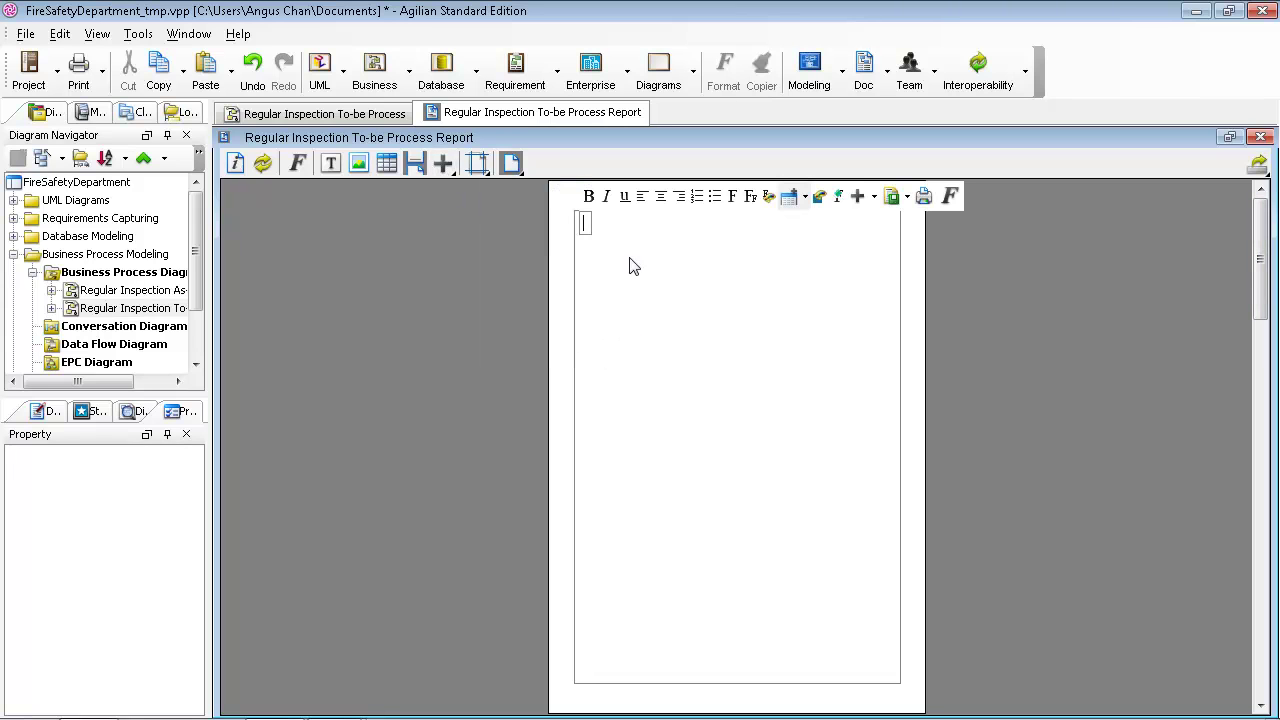
pyautogui.write('Visual Paradigm')
pyautogui.hotkey('ctrl', 'a')
pyautogui.write('Fire Safety Department Process Doc.')
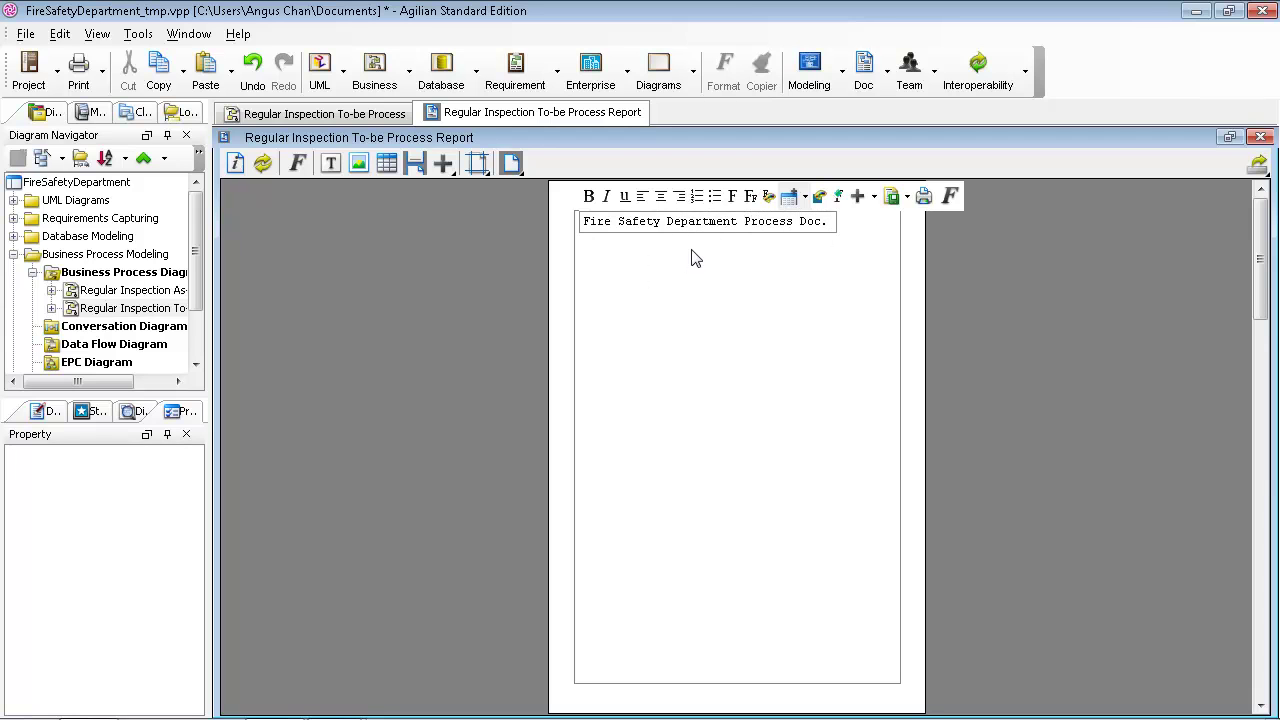
# Step: Apply the Heading 1 style to the cover title and move it to the upper middle of the page
pyautogui.hotkey('ctrl', 'a')
pyautogui.click(950, 196)
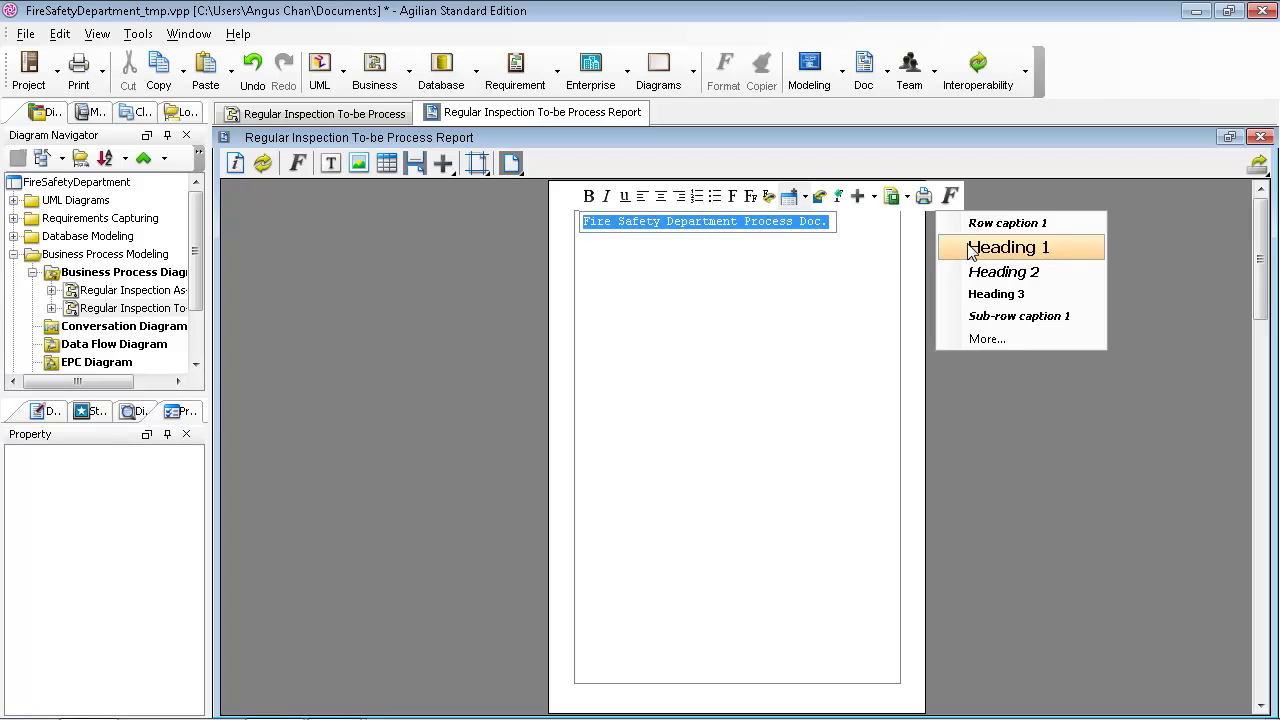
pyautogui.click(1008, 247)
pyautogui.click(983, 310)
pyautogui.moveTo(723, 218); pyautogui.dragTo(739, 292)
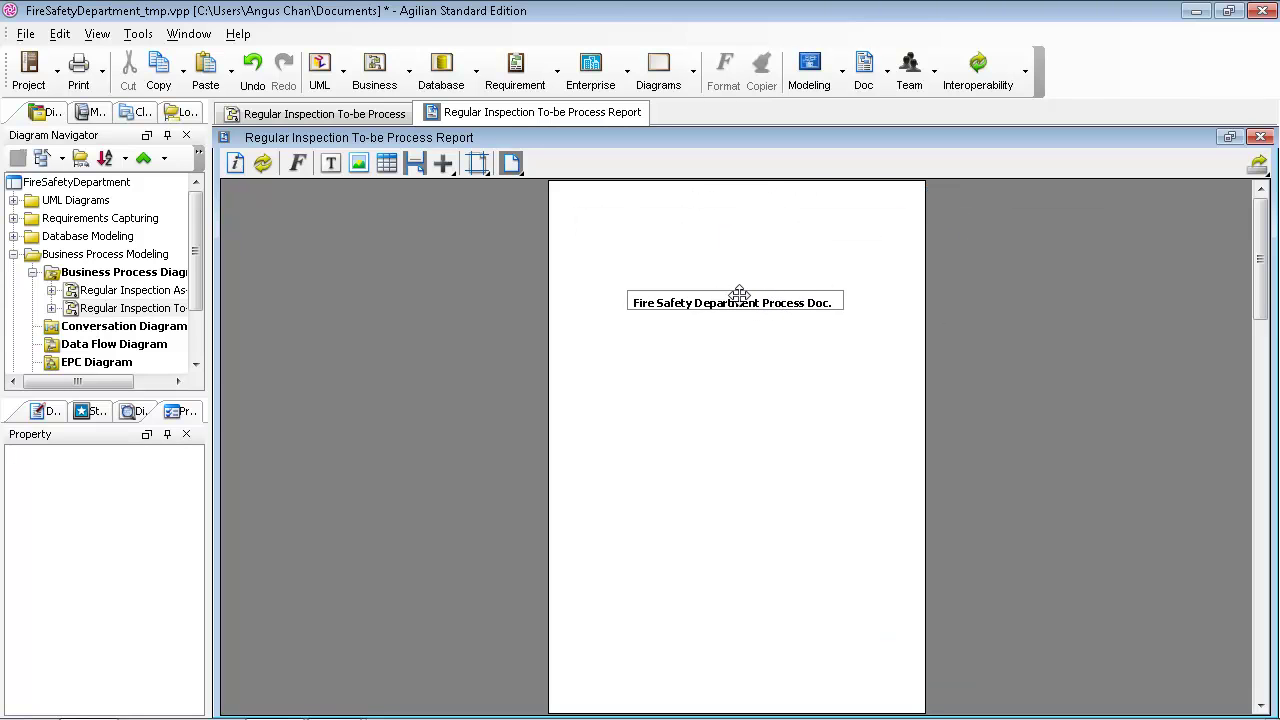
# Step: Insert VPLogo.jpg from the Downloads folder as a free style image on the cover page
pyautogui.click(445, 171)
pyautogui.click(465, 222)
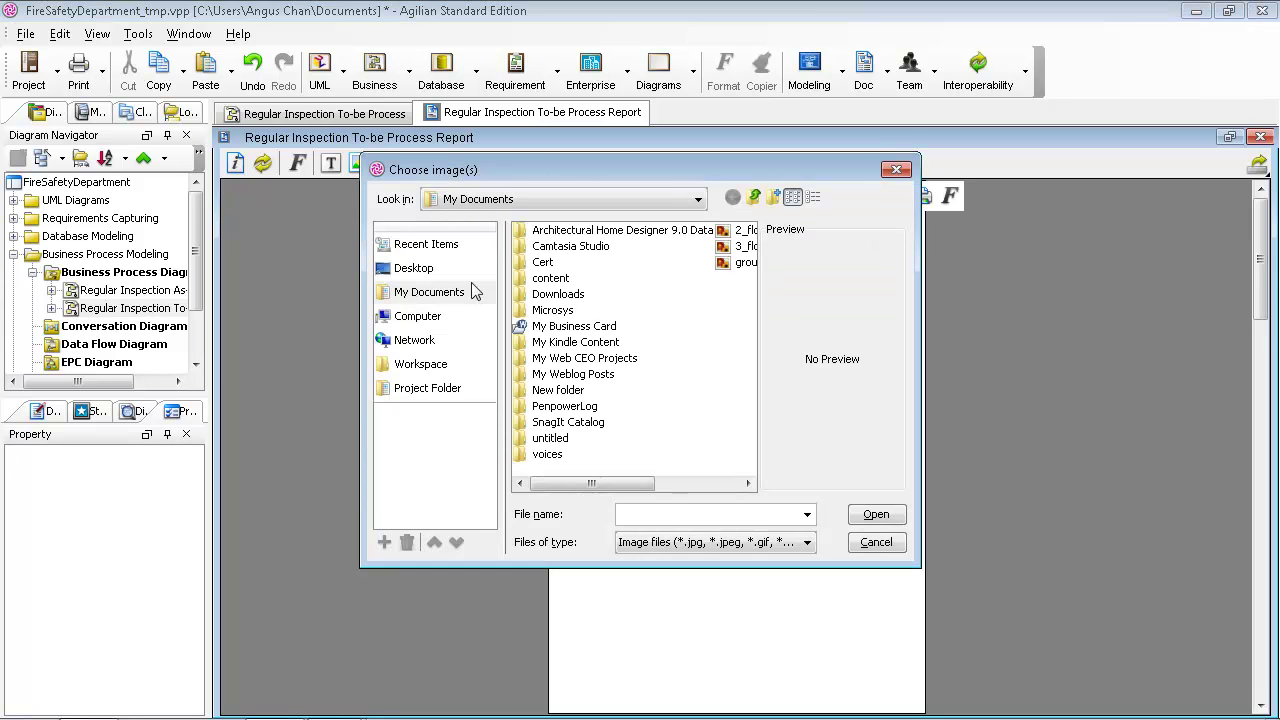
pyautogui.click(448, 294)
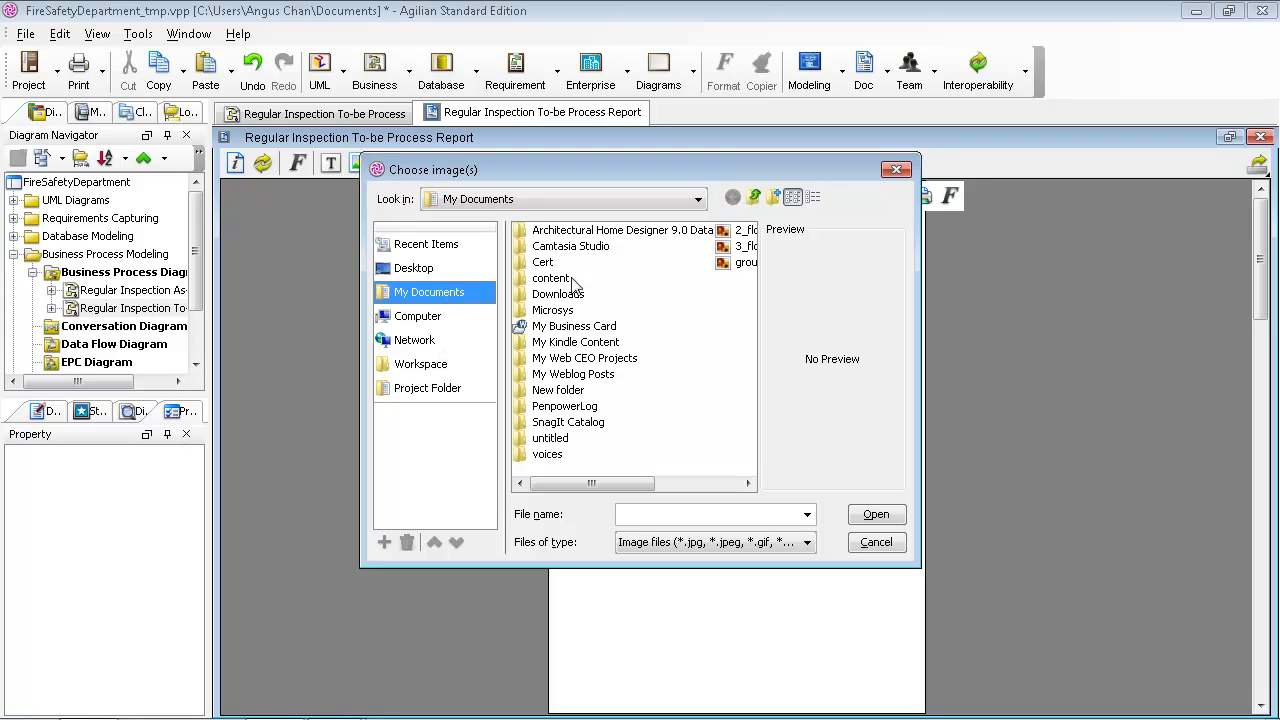
pyautogui.click(754, 198)
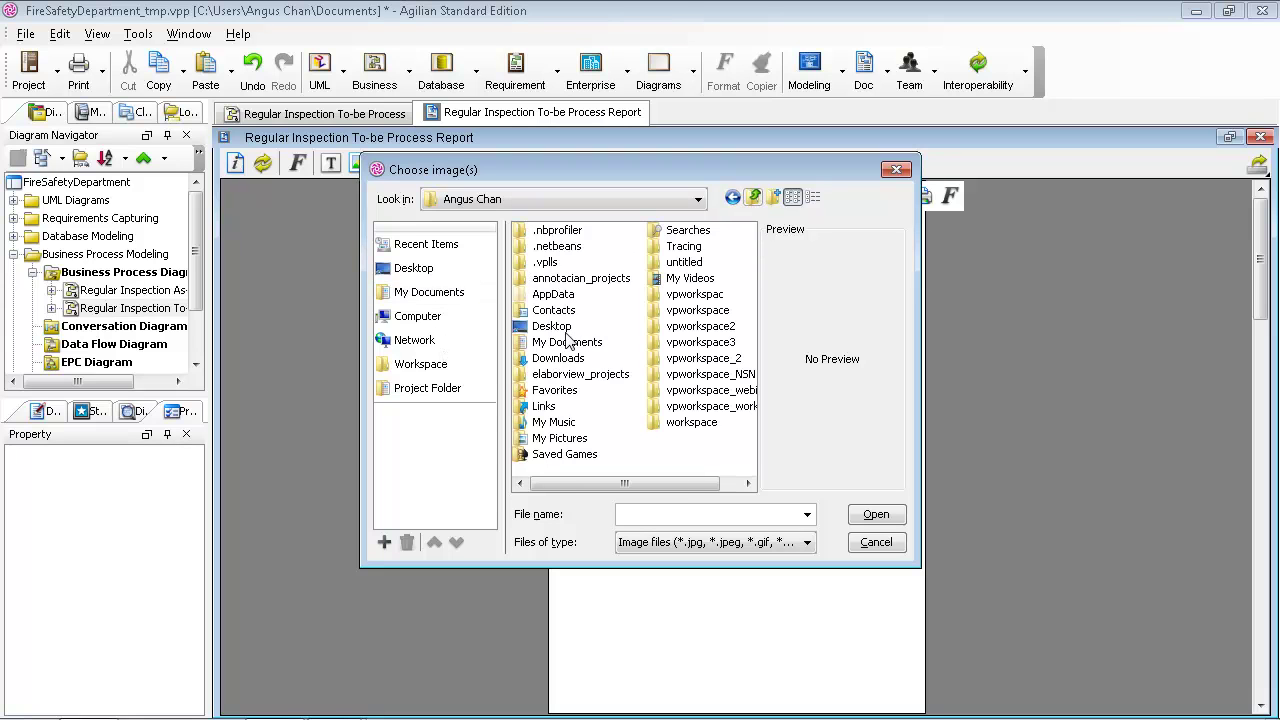
pyautogui.doubleClick(558, 364)
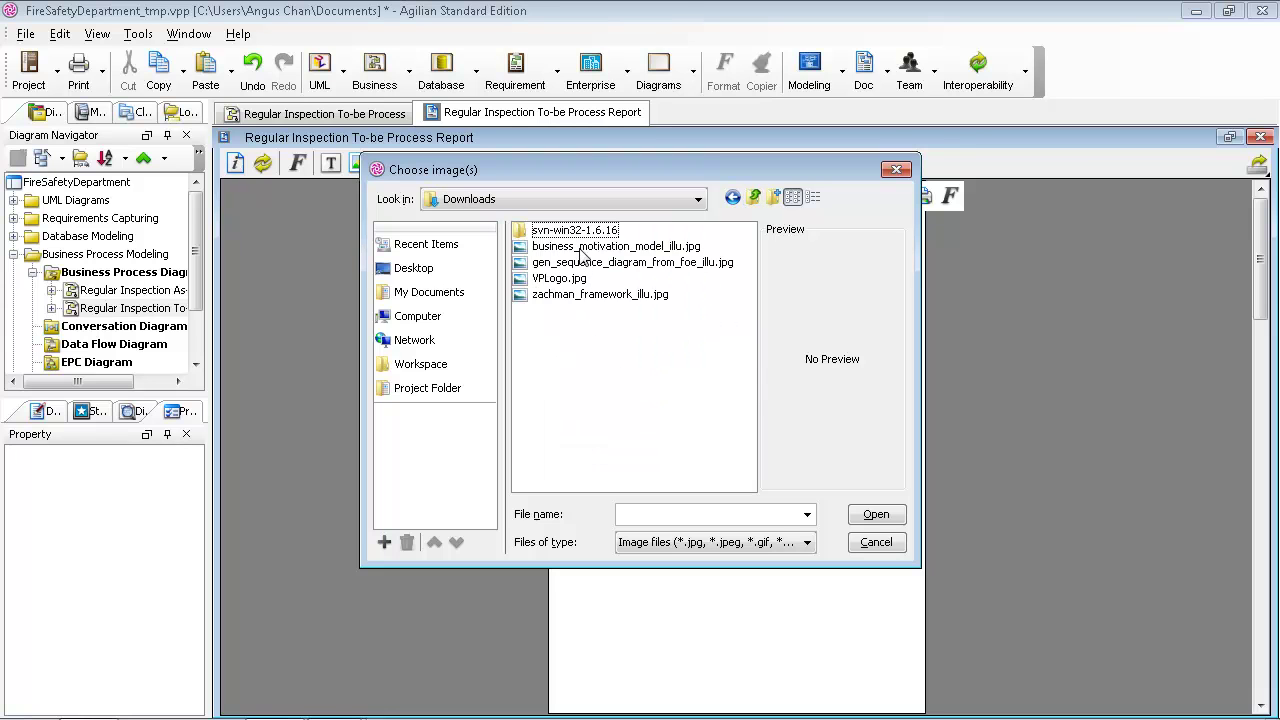
pyautogui.doubleClick(558, 278)
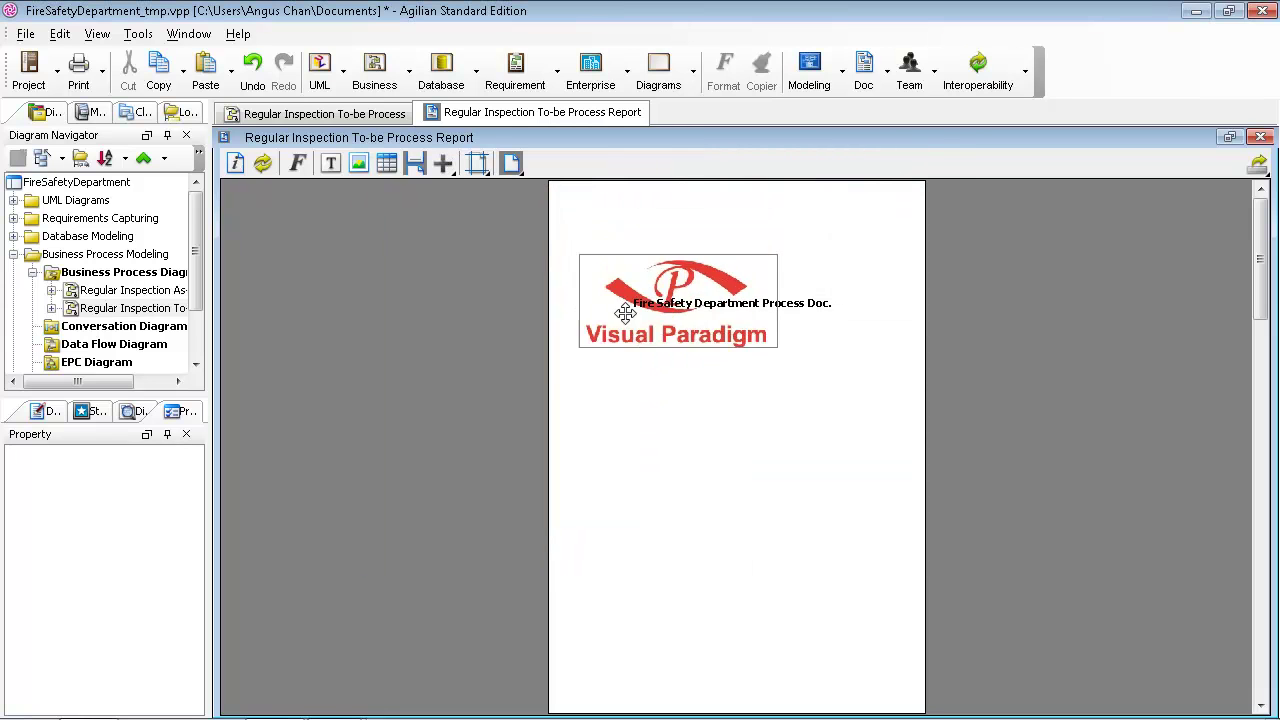
# Step: Shrink the Visual Paradigm logo and place it in the lower-left corner of the cover page
pyautogui.moveTo(766, 411); pyautogui.dragTo(776, 465)
pyautogui.click(776, 465)
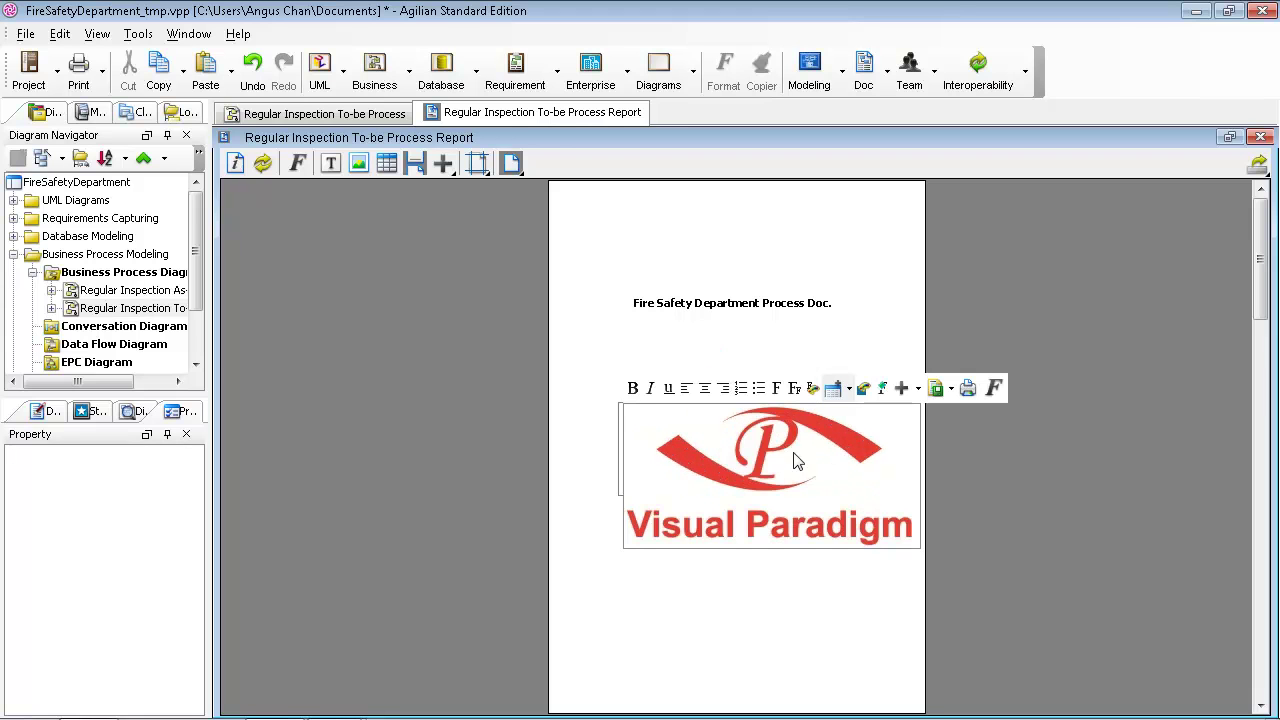
pyautogui.moveTo(908, 541); pyautogui.dragTo(622, 625)
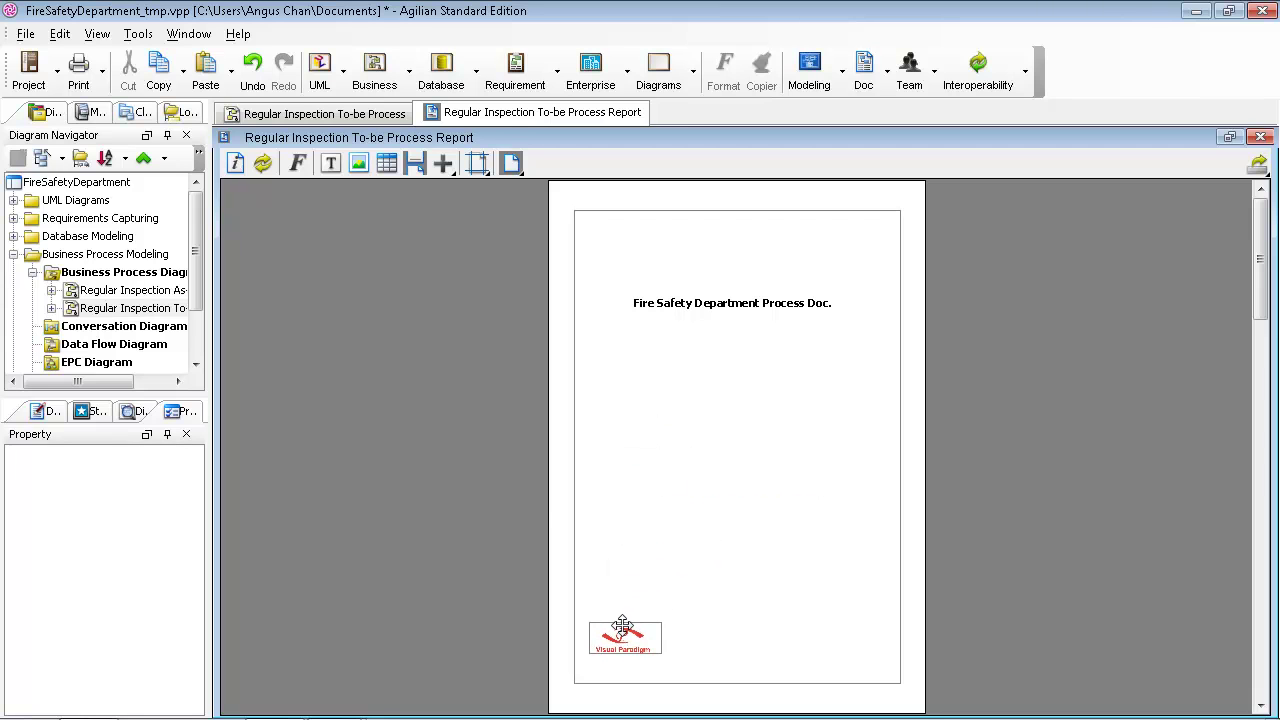
# Step: Add a free style text with the author's name and "Date: 2011/6/13" to the cover page and place it in the page's lower-right corner
pyautogui.click(444, 164)
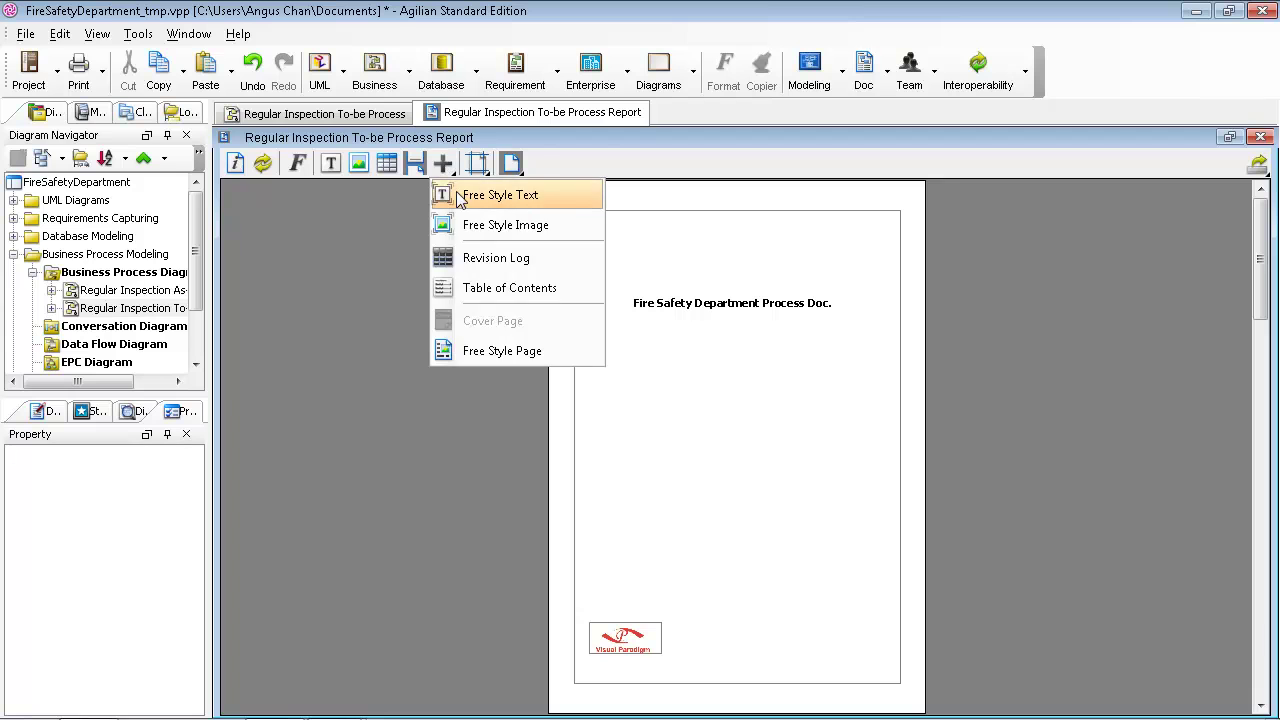
pyautogui.click(456, 192)
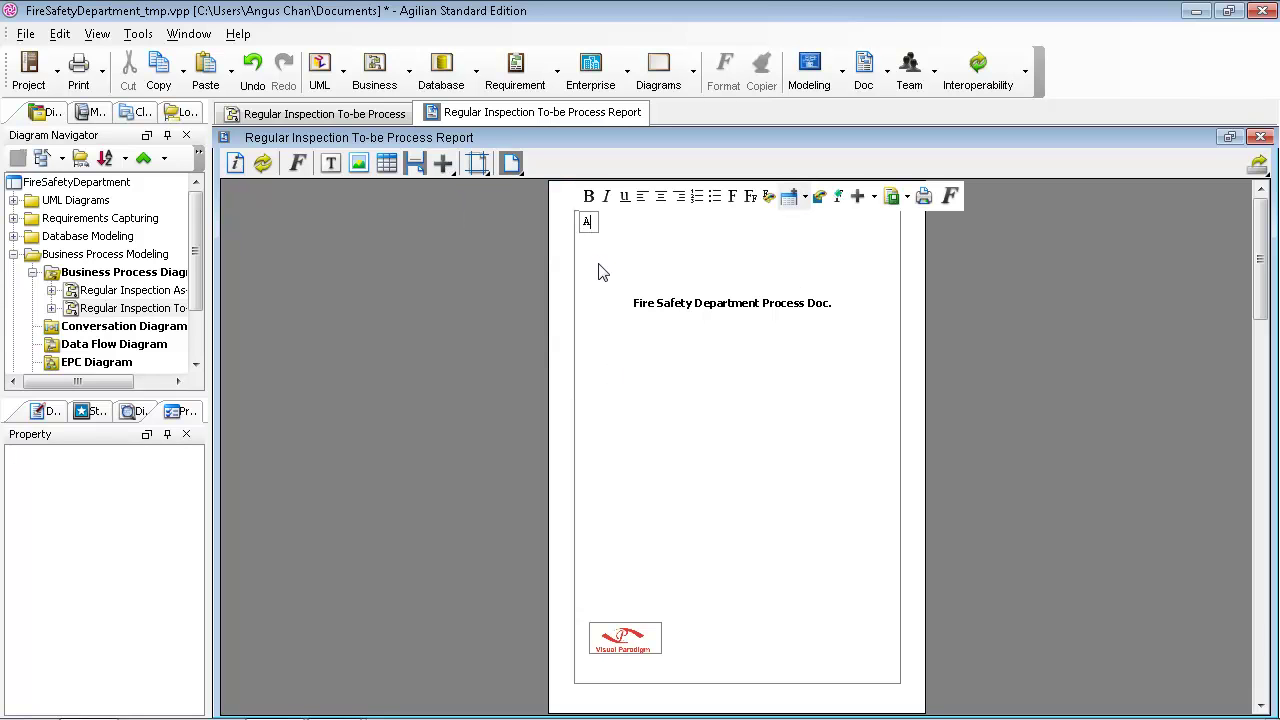
pyautogui.write('Author: Angus')
pyautogui.press('Return')
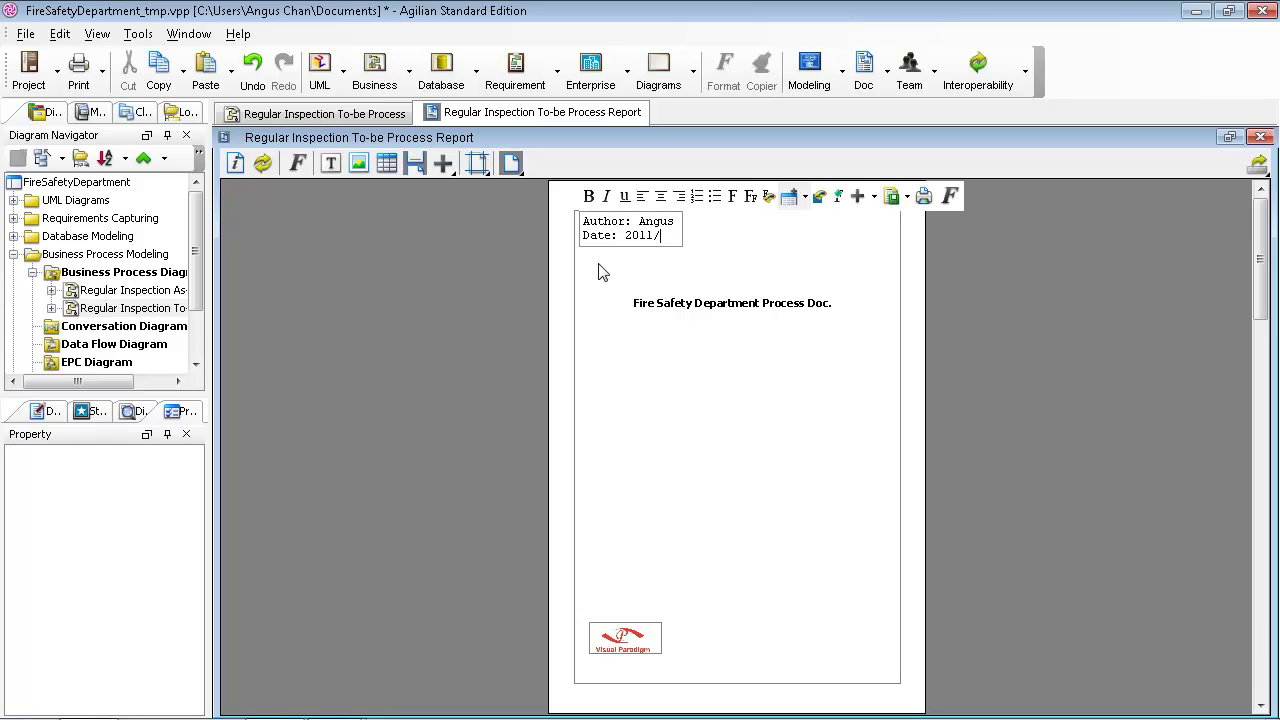
pyautogui.write('Date: 2011/6/13')
pyautogui.click(442, 207)
pyautogui.moveTo(612, 226); pyautogui.dragTo(835, 647)
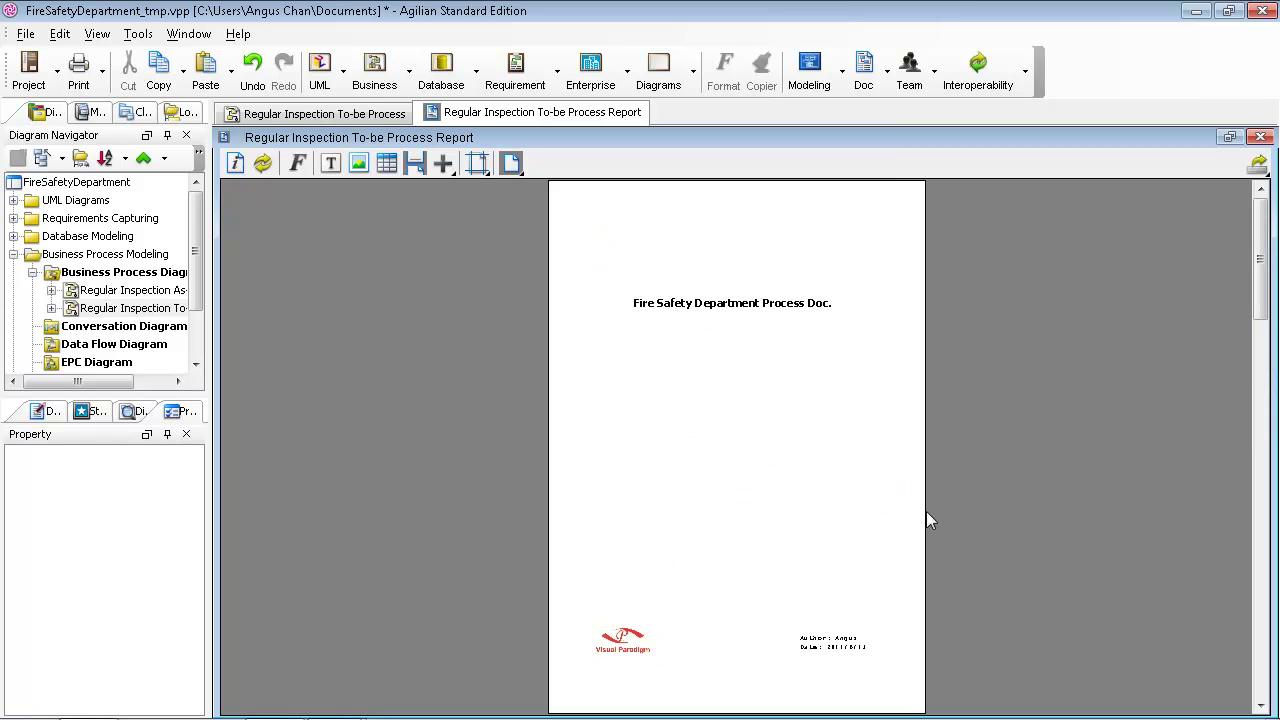
pyautogui.moveTo(1259, 296); pyautogui.dragTo(1260, 378)
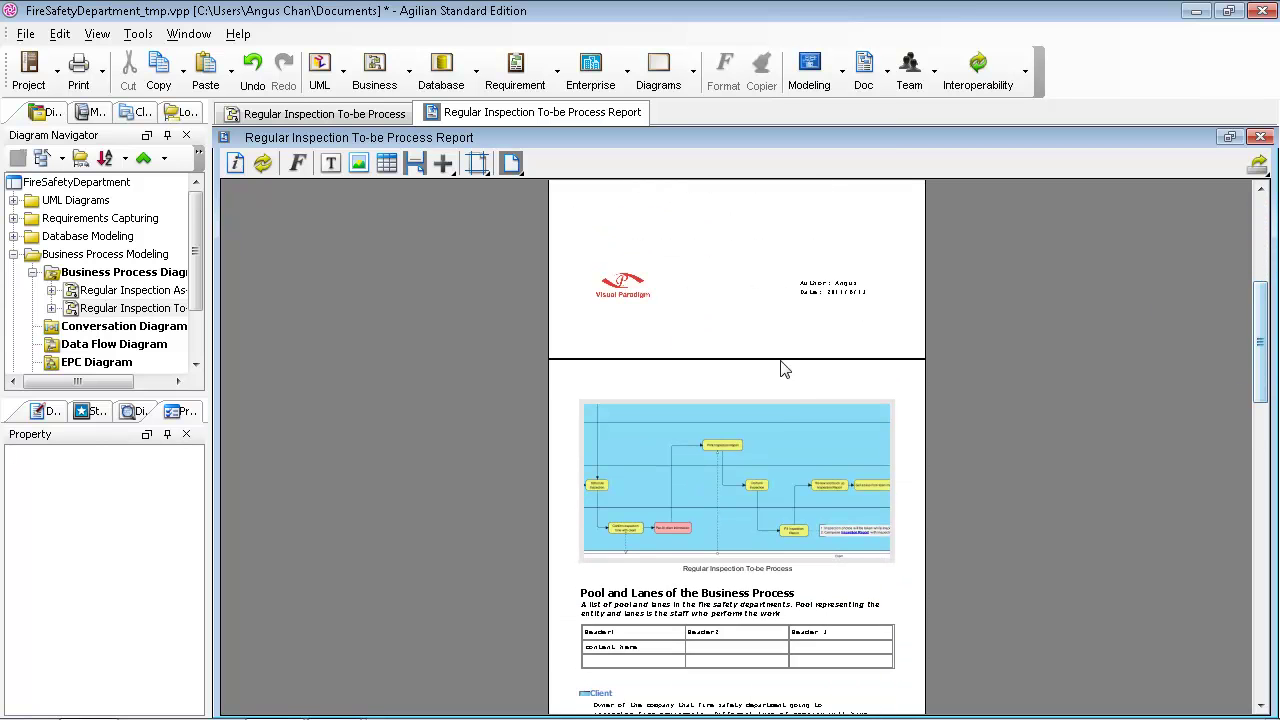
pyautogui.click(754, 428)
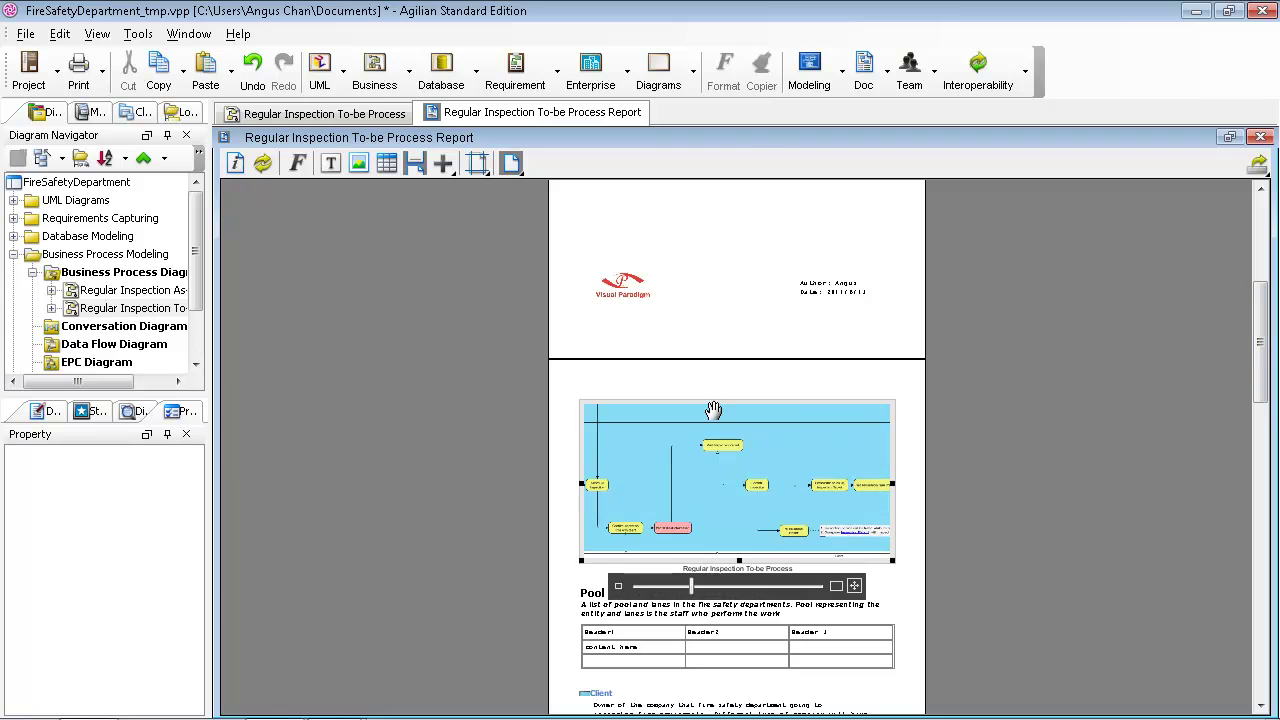
pyautogui.click(673, 339)
pyautogui.click(445, 168)
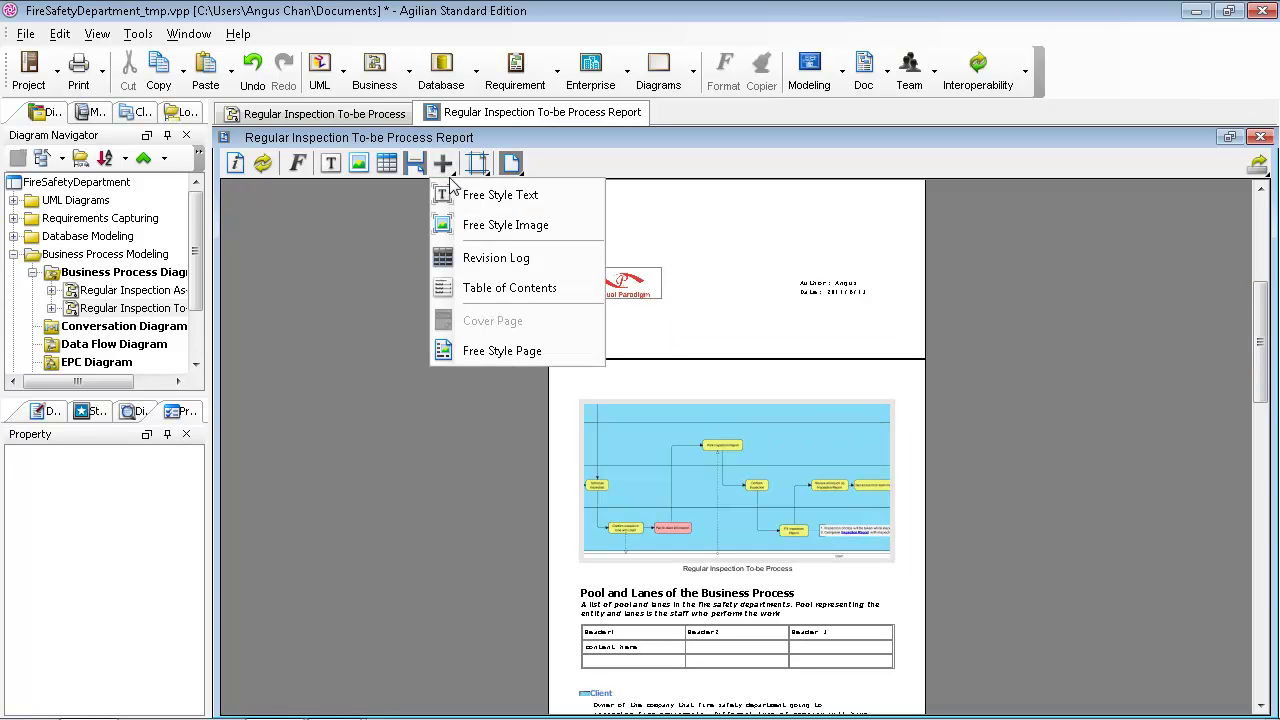
pyautogui.click(467, 258)
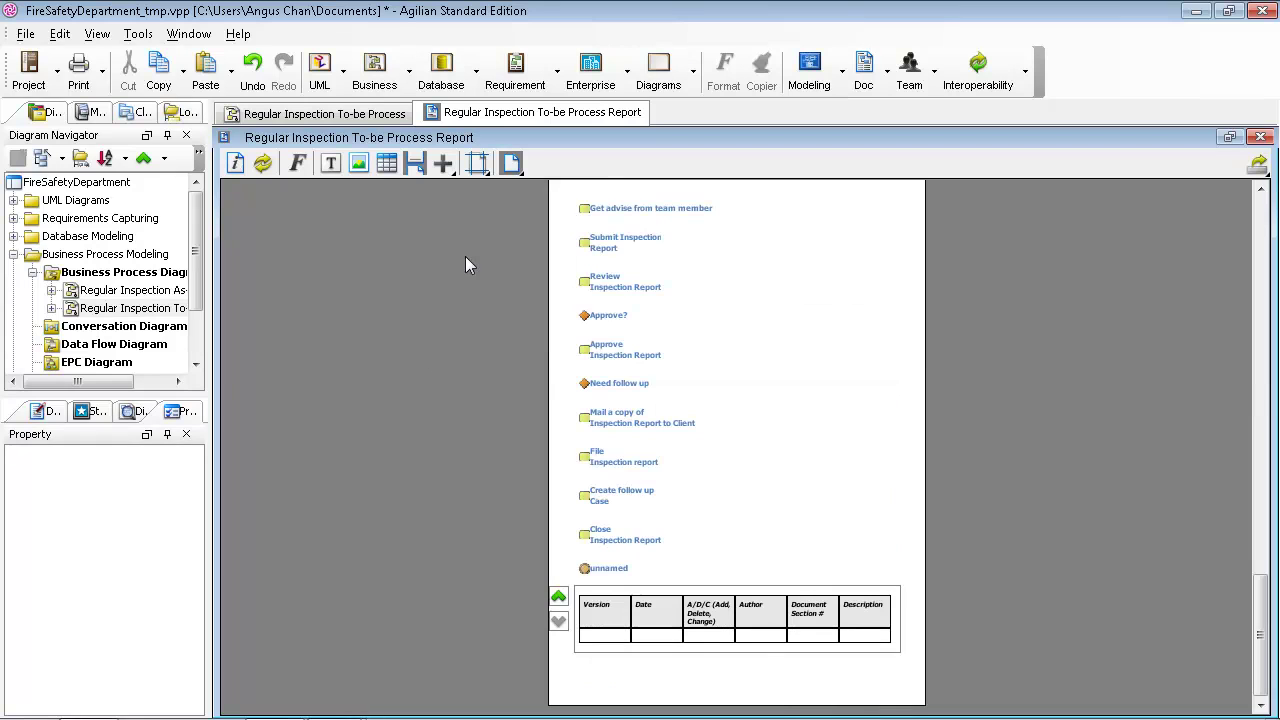
pyautogui.click(558, 598)
pyautogui.click(558, 598)
pyautogui.scroll(15, 554, 600)
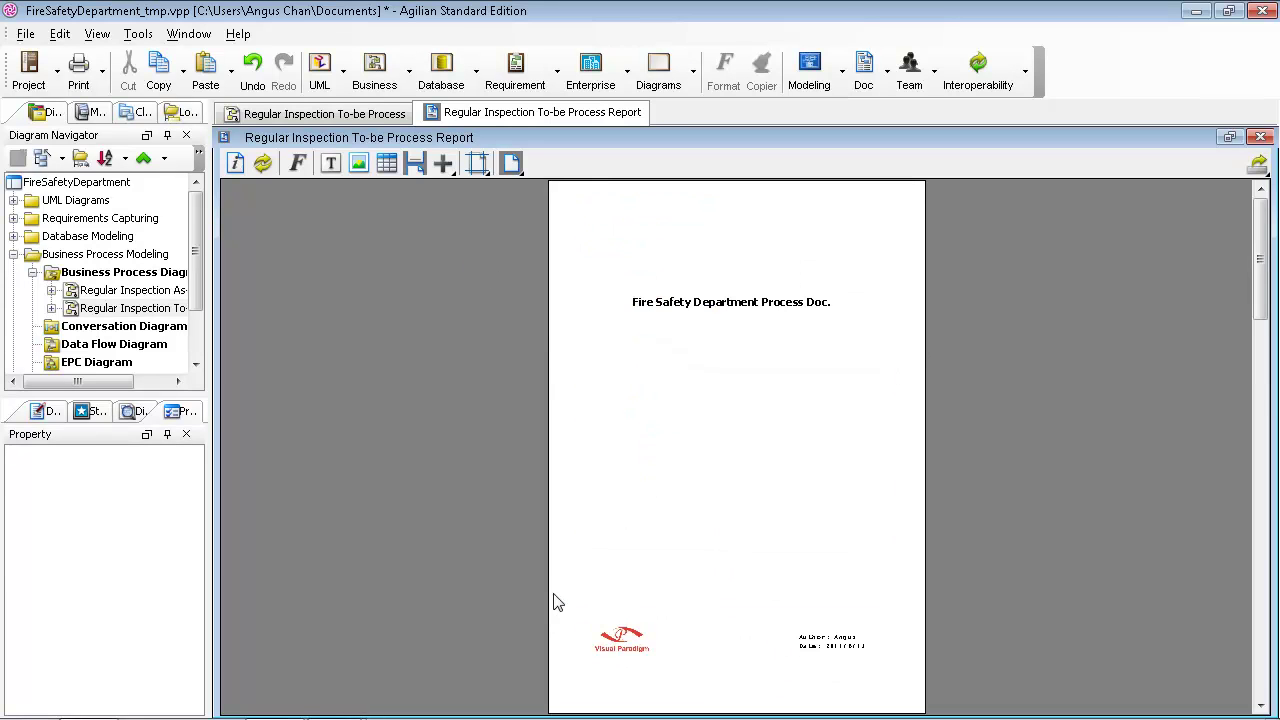
pyautogui.scroll(-15, 546, 567)
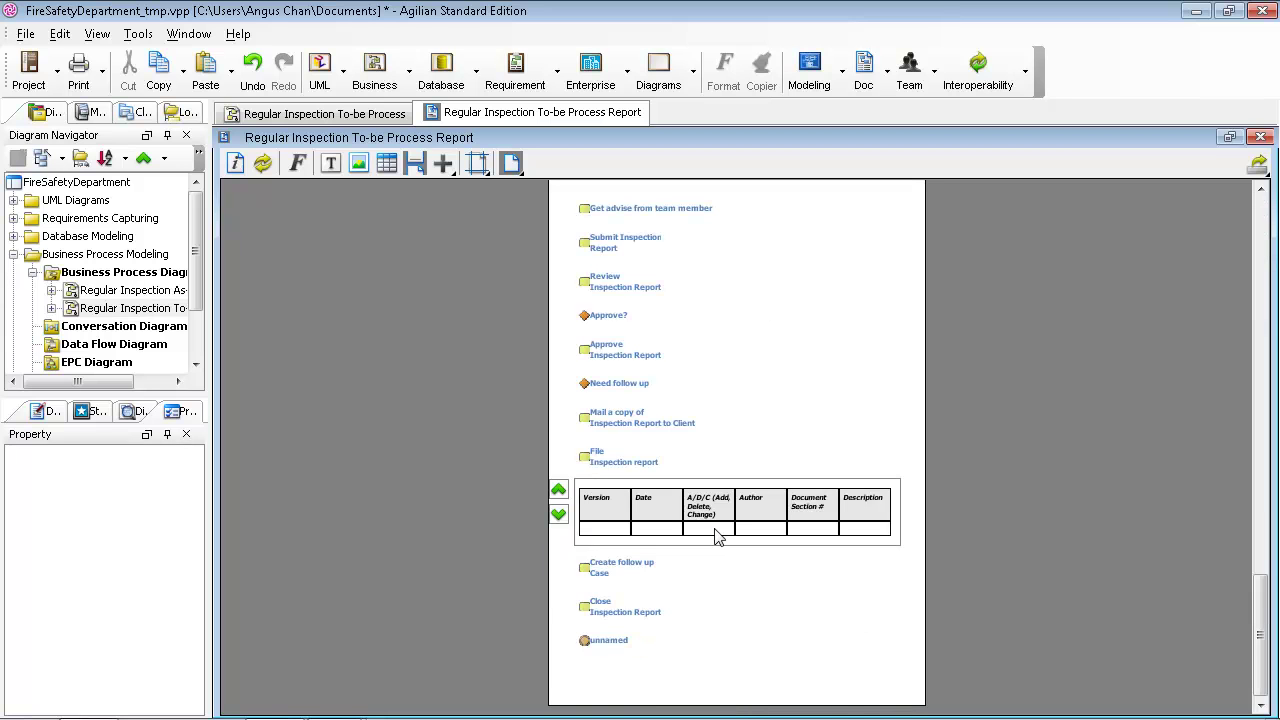
pyautogui.press('Delete')
pyautogui.click(603, 394)
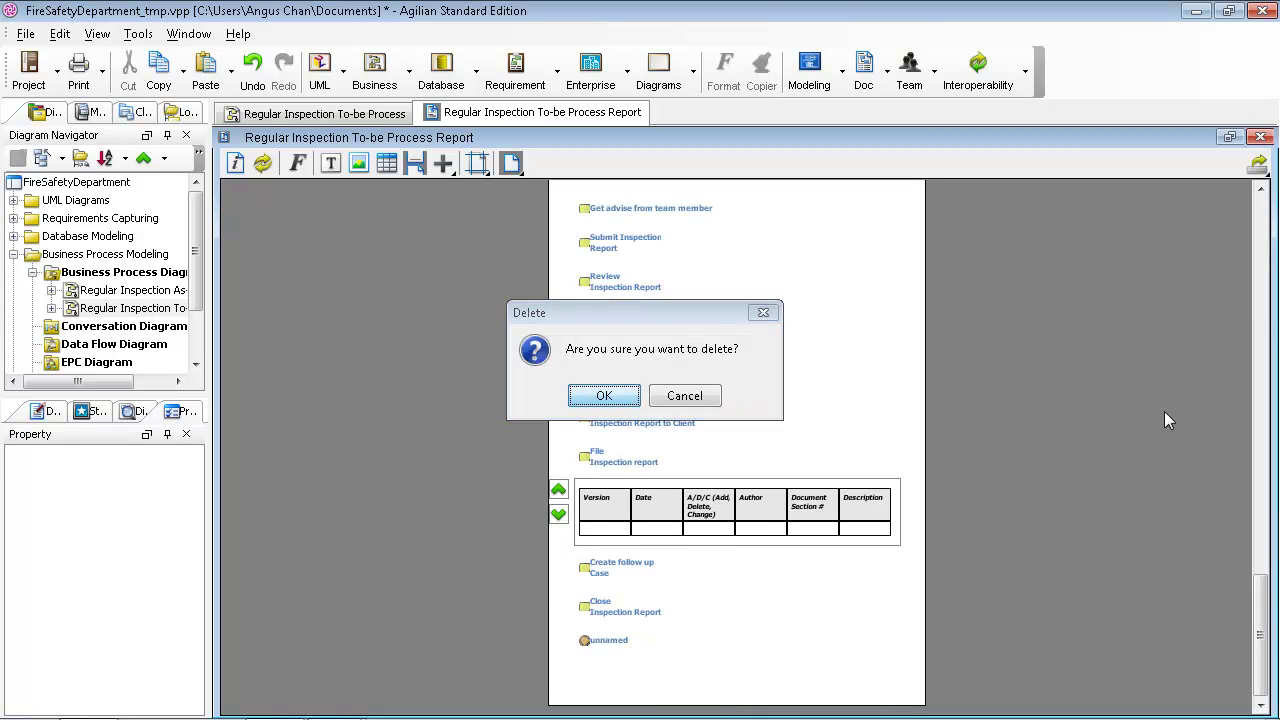
# Step: Insert a revision log on the page after the cover and move it up above the process diagram
pyautogui.scroll(10, 837, 386)
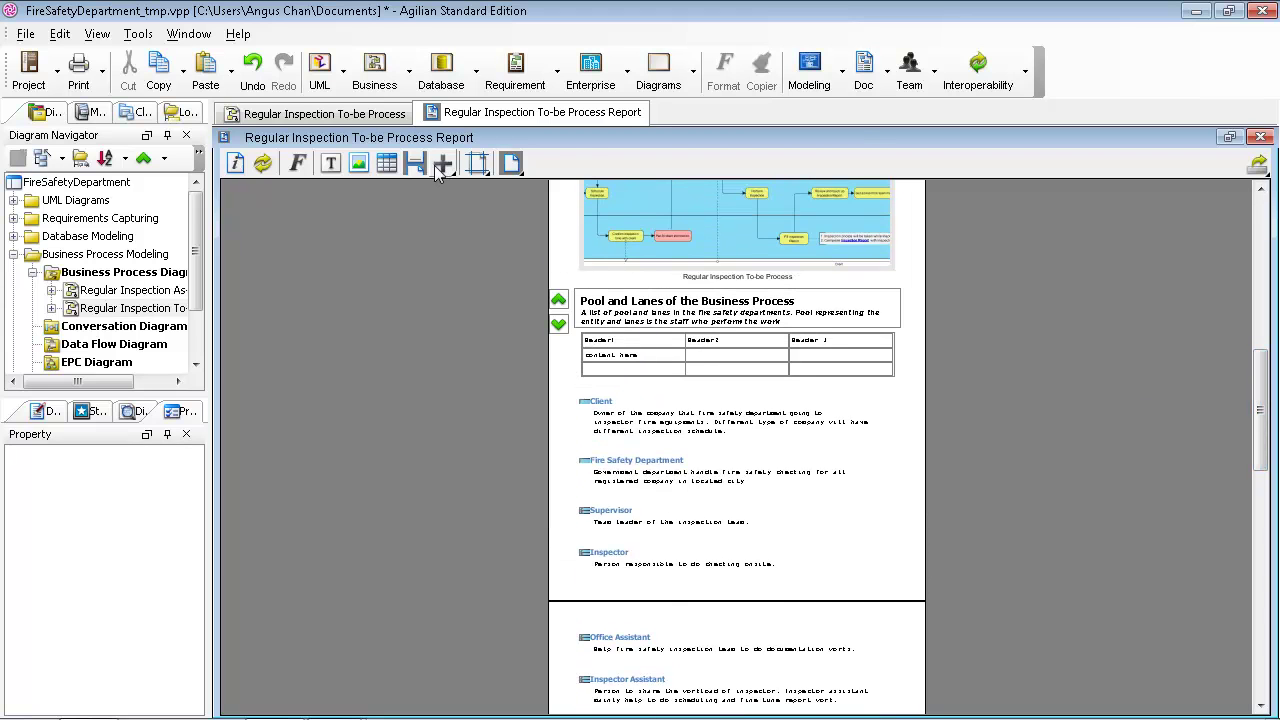
pyautogui.click(443, 163)
pyautogui.click(500, 200)
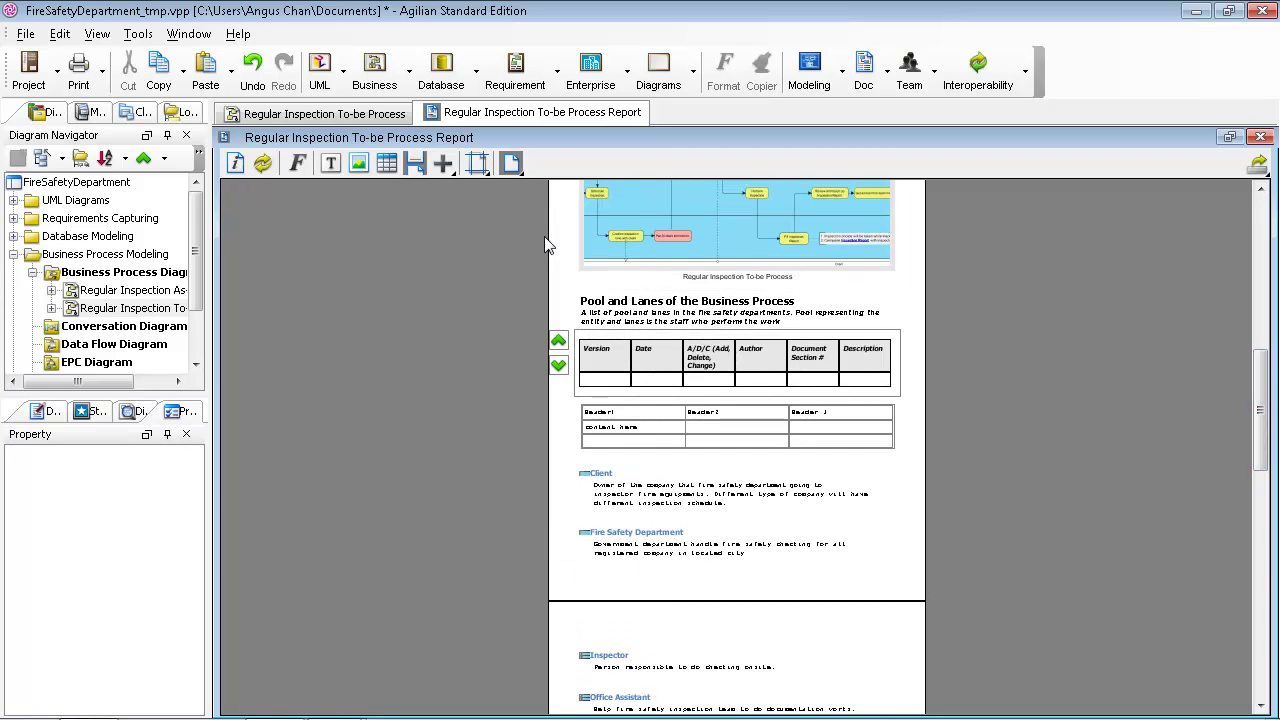
pyautogui.click(558, 340)
pyautogui.click(558, 342)
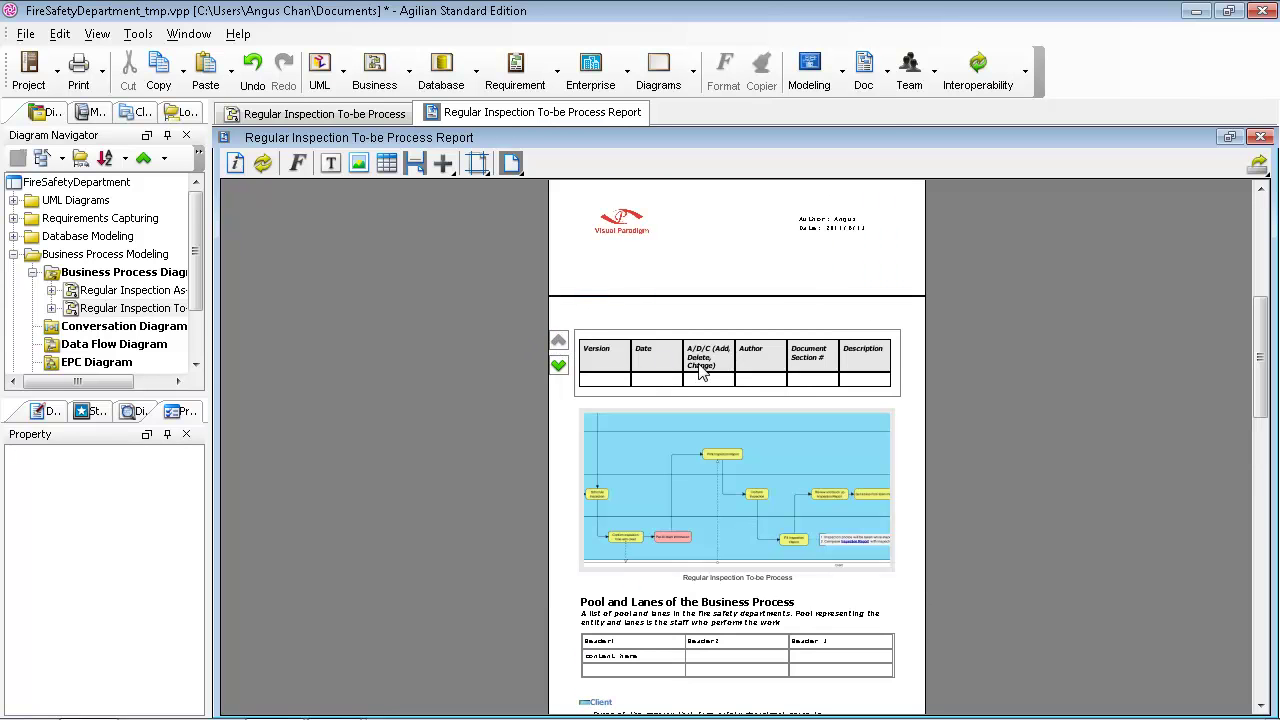
# Step: Add another empty row to the revision log table
pyautogui.scroll(5, 884, 398)
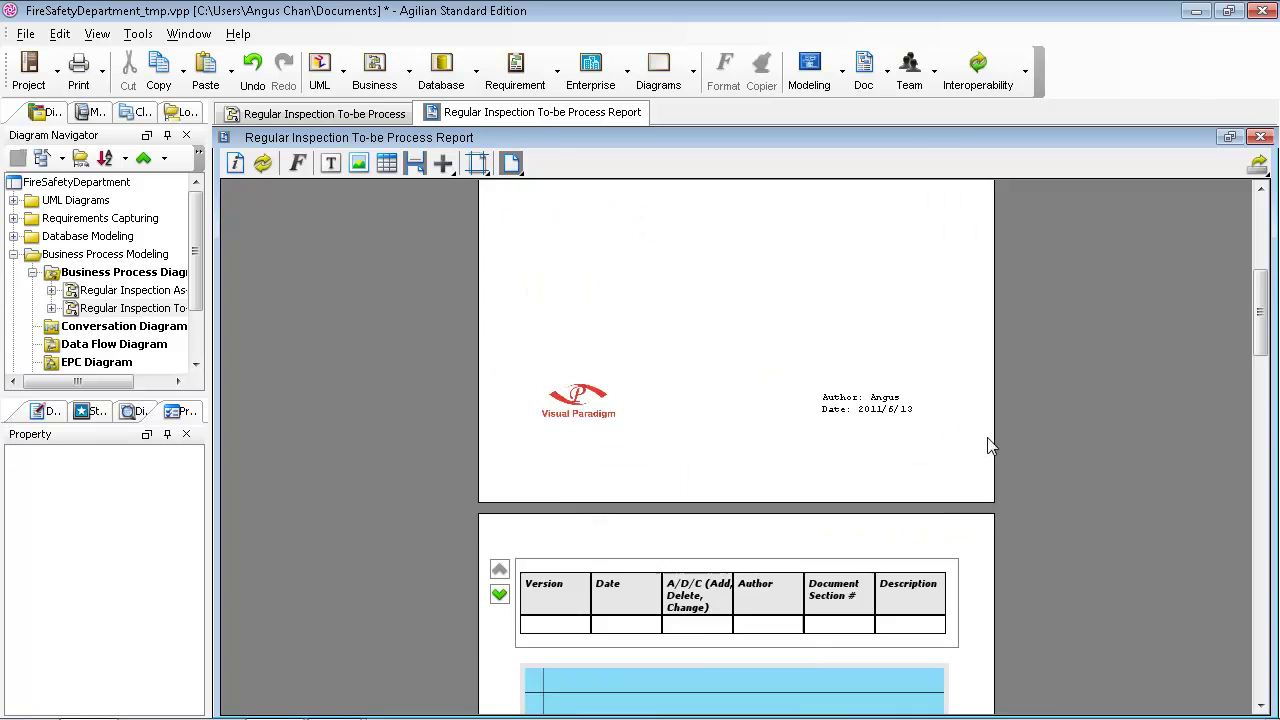
pyautogui.scroll(1, 991, 452)
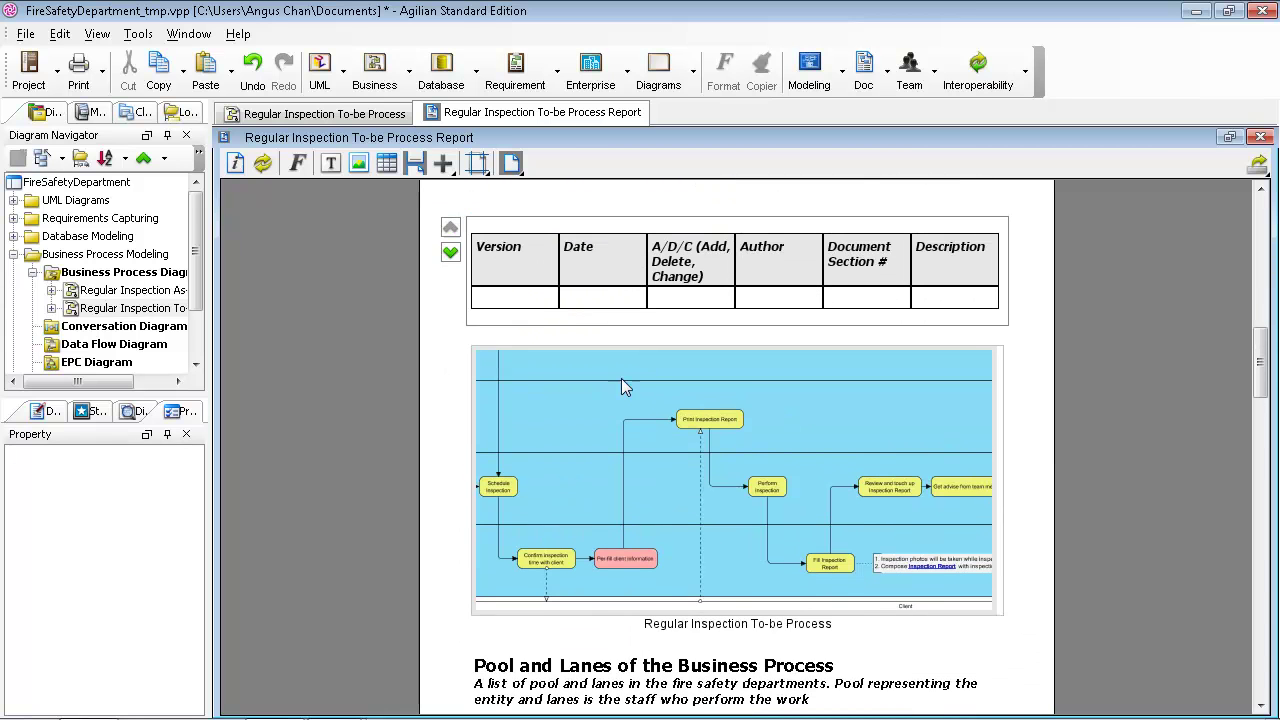
pyautogui.rightClick(538, 313)
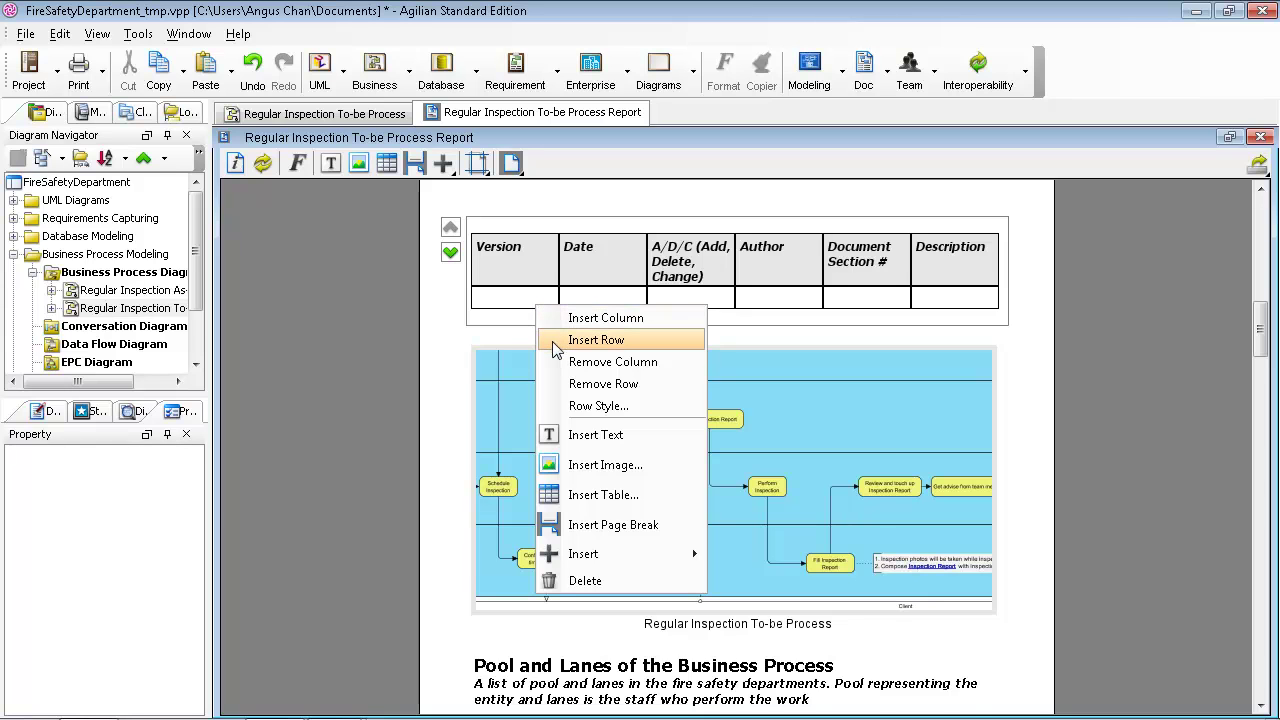
pyautogui.click(596, 340)
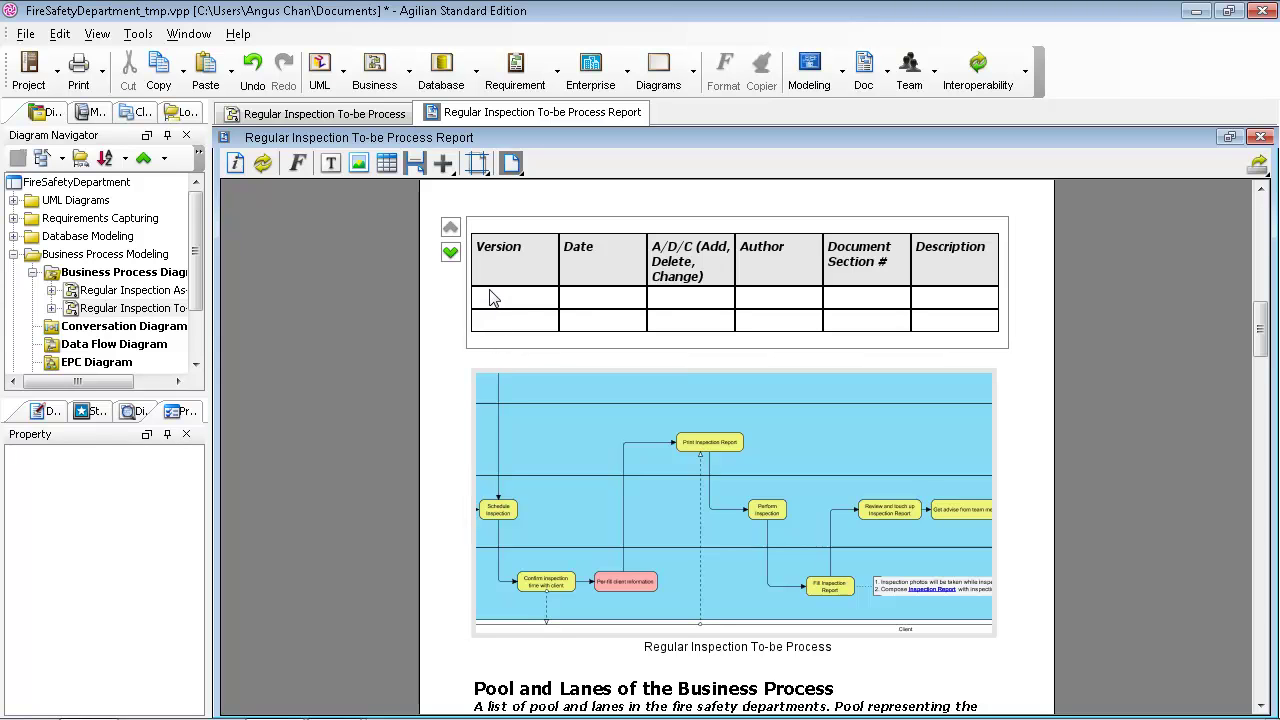
# Step: Insert a page break between the revision log and the process diagram
pyautogui.click(450, 170)
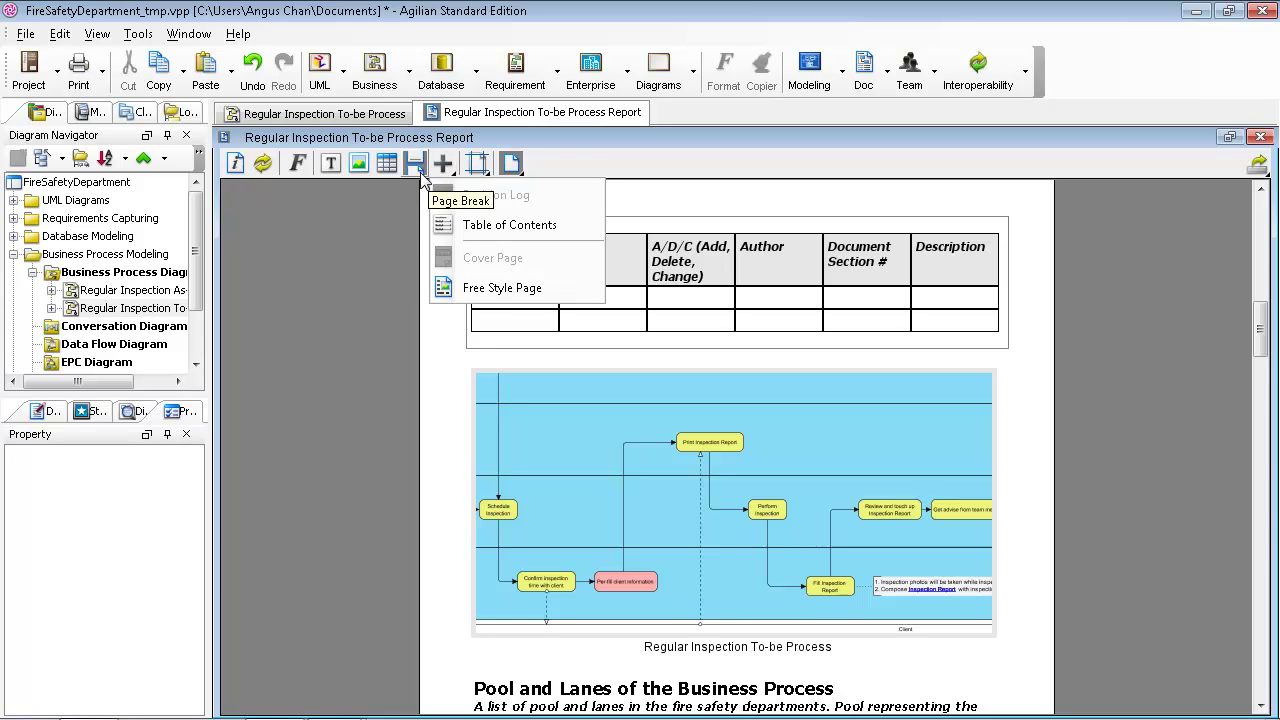
pyautogui.click(421, 174)
pyautogui.click(421, 174)
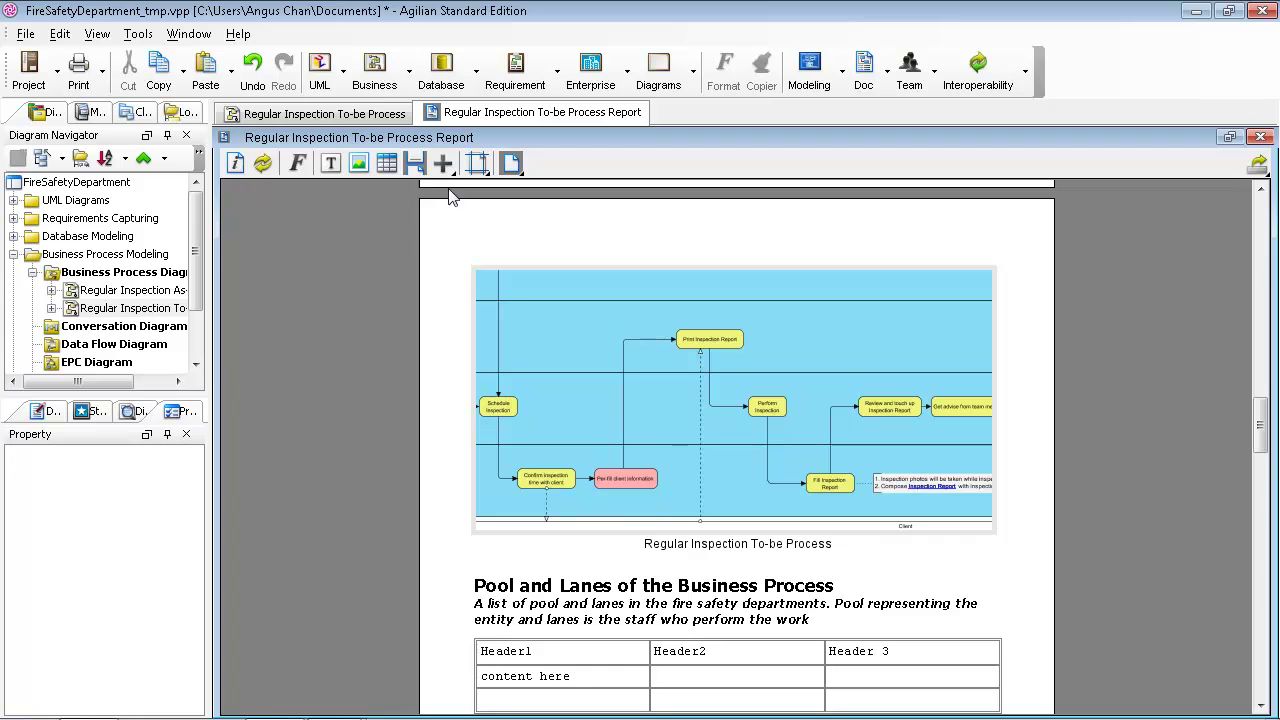
pyautogui.scroll(5, 650, 537)
pyautogui.scroll(5, 645, 535)
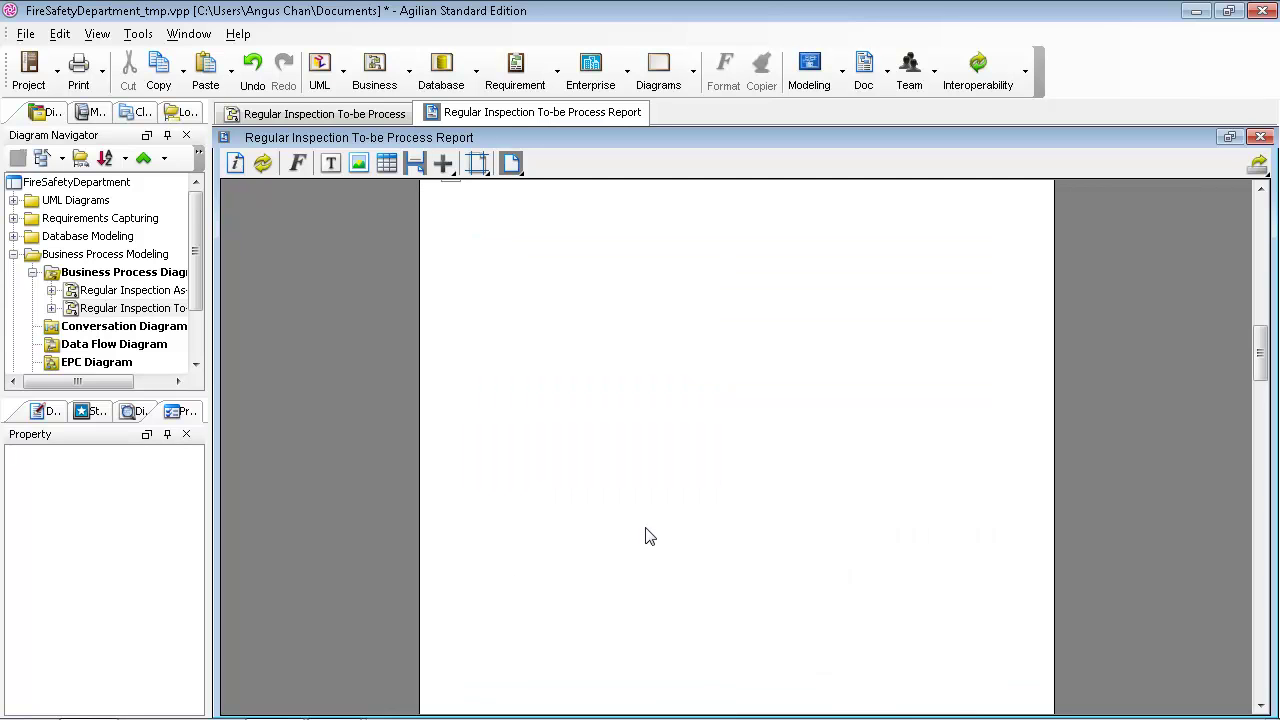
pyautogui.scroll(-4, 645, 508)
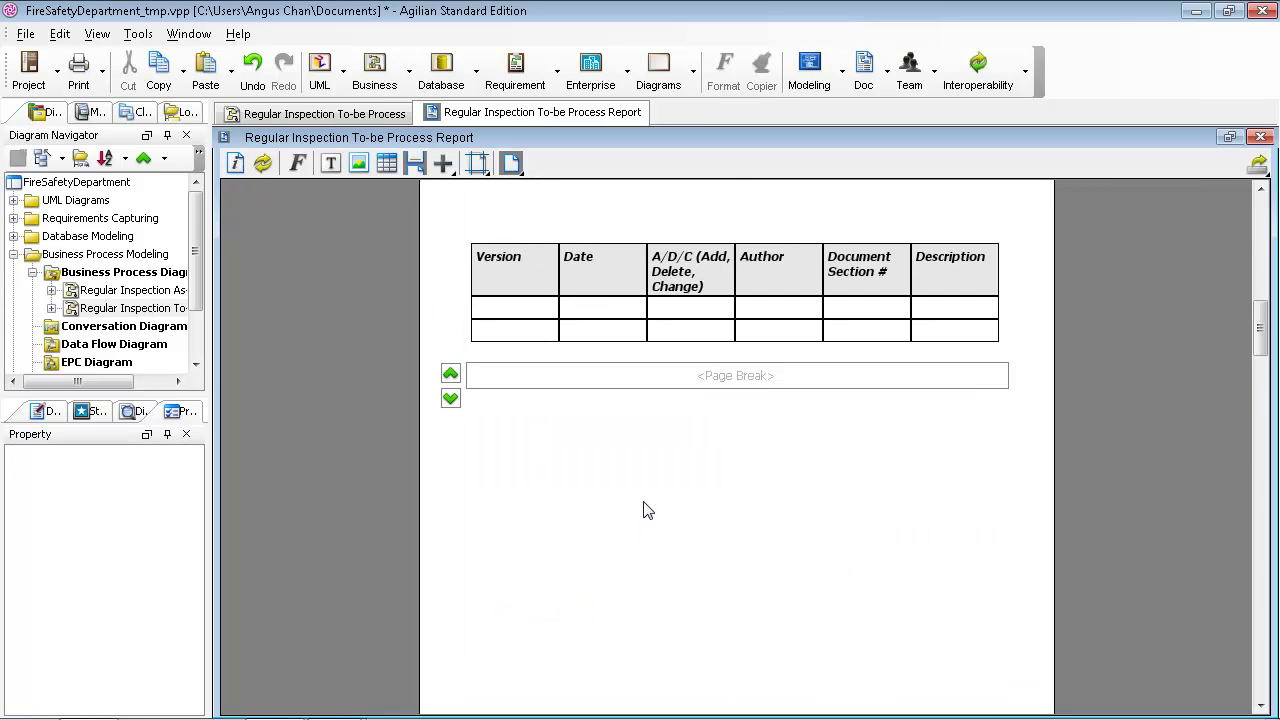
# Step: In the revision log's first row, enter version 0.1, date 2011/6/13 and change type "Add"
pyautogui.click(495, 315)
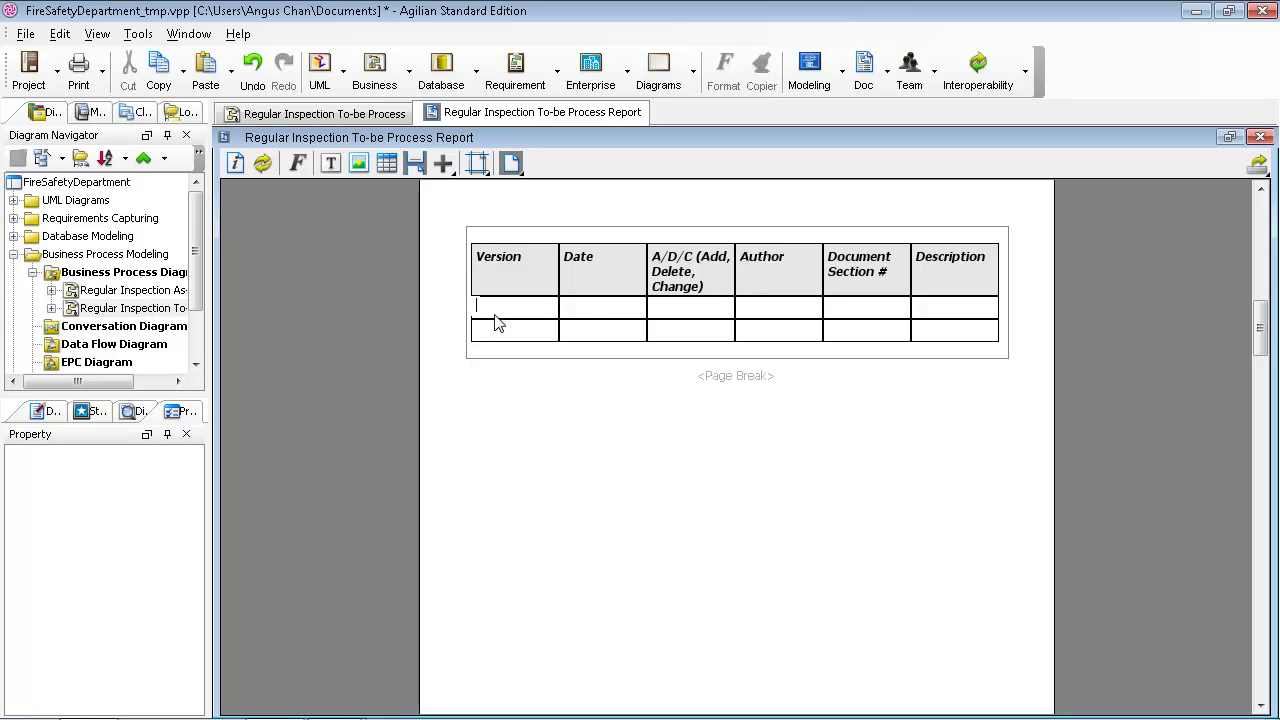
pyautogui.write('0.1')
pyautogui.click(583, 318)
pyautogui.write('2011/6/13')
pyautogui.click(703, 316)
pyautogui.write('Add')
# Step: Complete the first revision log row with the author's name, document section "To-be Process" and description "Geneate to-be process into."
pyautogui.click(785, 310)
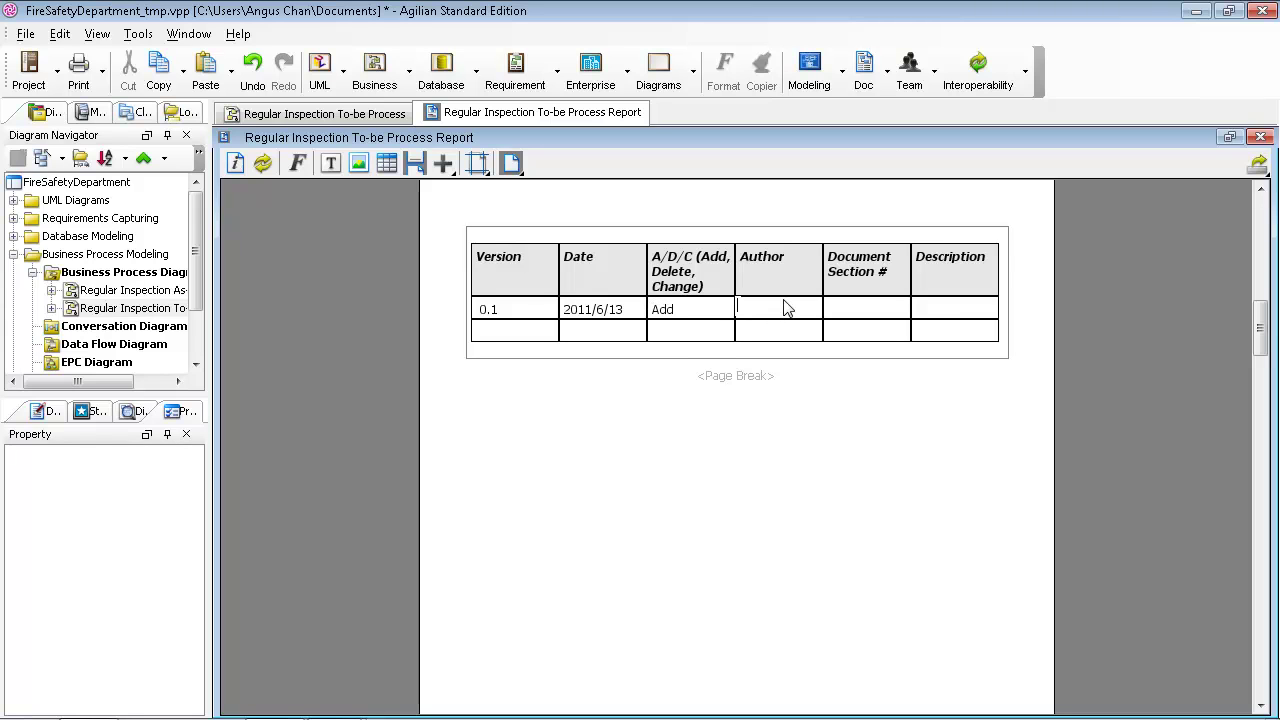
pyautogui.write('Angus')
pyautogui.click(884, 318)
pyautogui.write('To-be Process')
pyautogui.click(927, 313)
pyautogui.write('Generat')
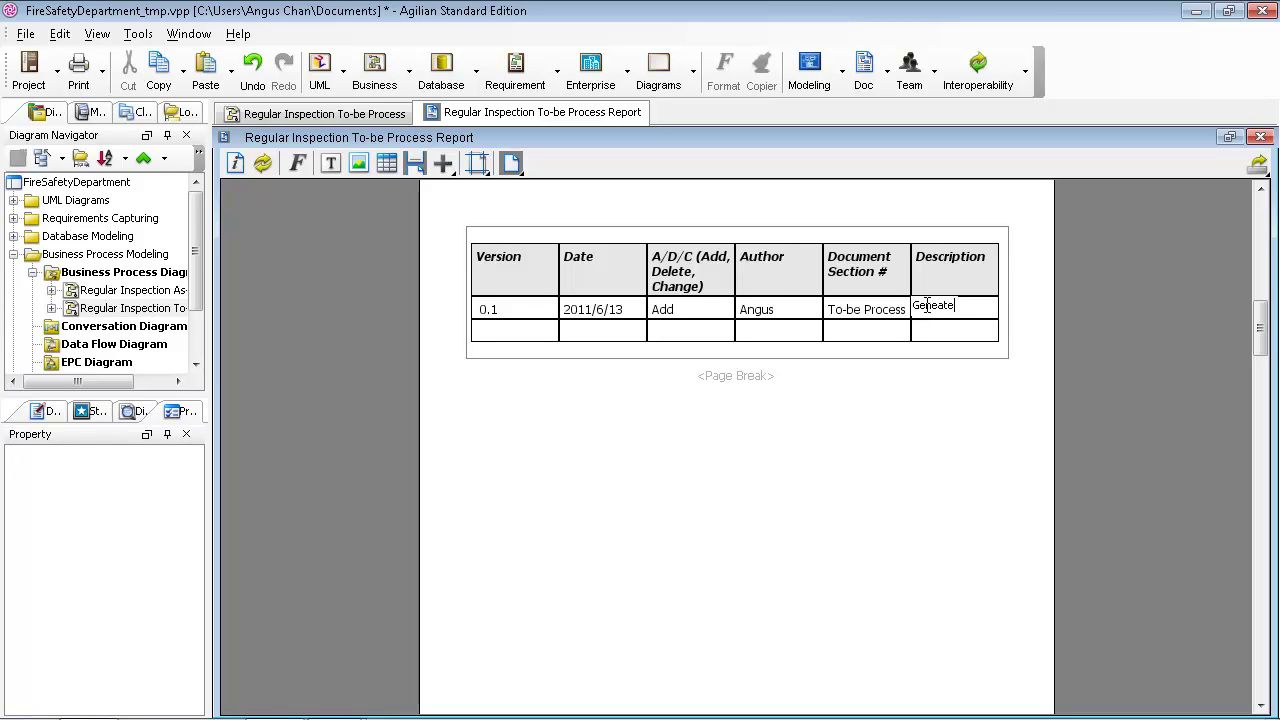
pyautogui.write('e to-be po')
pyautogui.click(1065, 420)
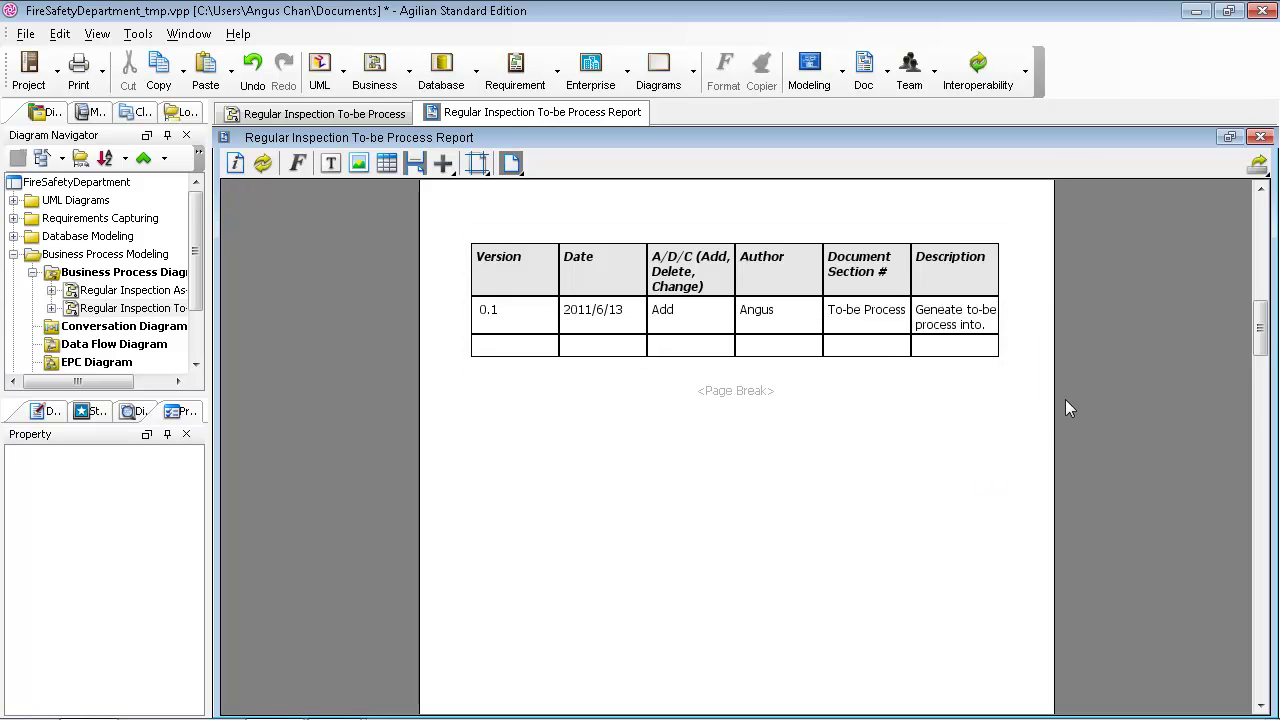
# Step: Review the report's opening pages, from the cover title to the revision log and the page break
pyautogui.scroll(-1, 990, 396)
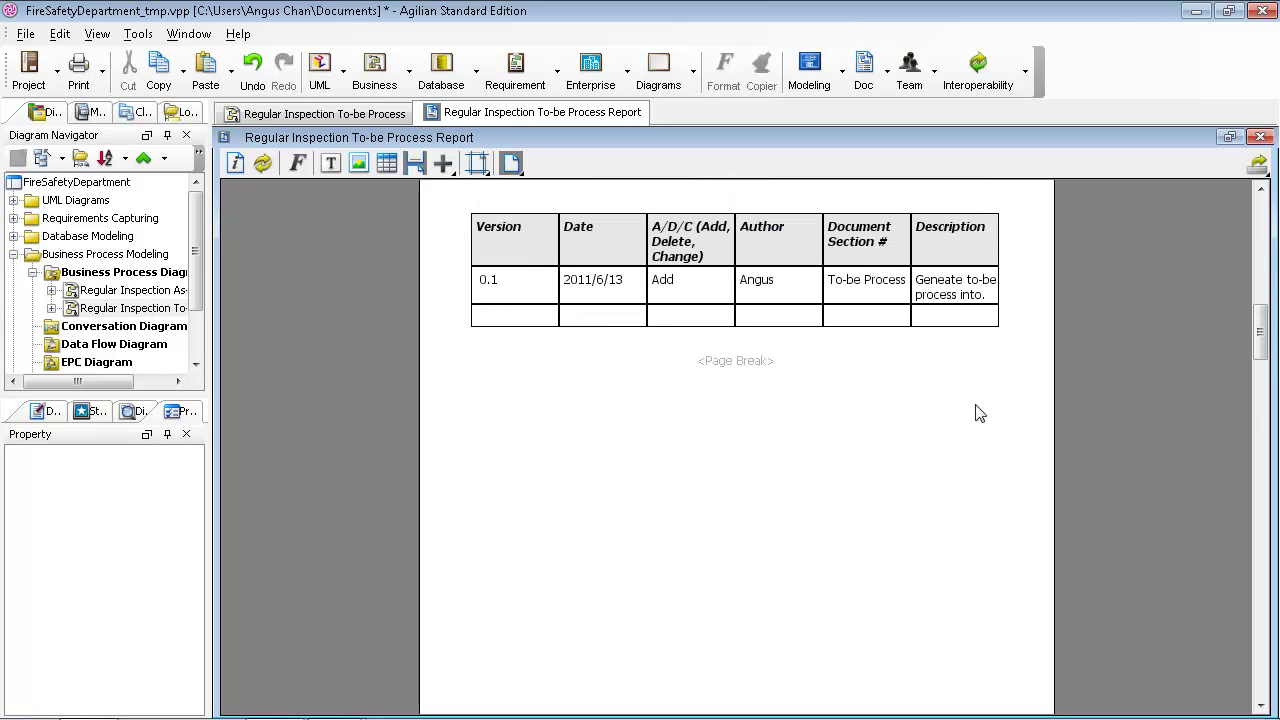
pyautogui.scroll(-10, 997, 400)
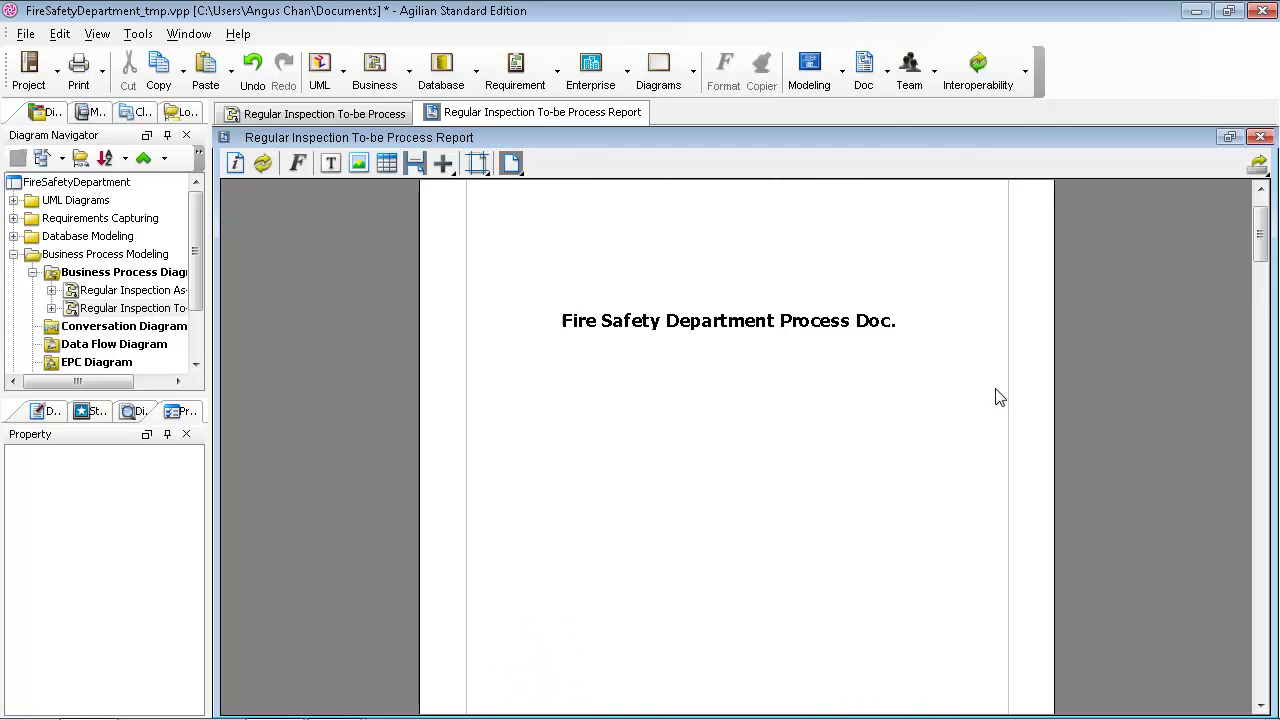
pyautogui.scroll(3, 997, 398)
pyautogui.scroll(-9, 797, 617)
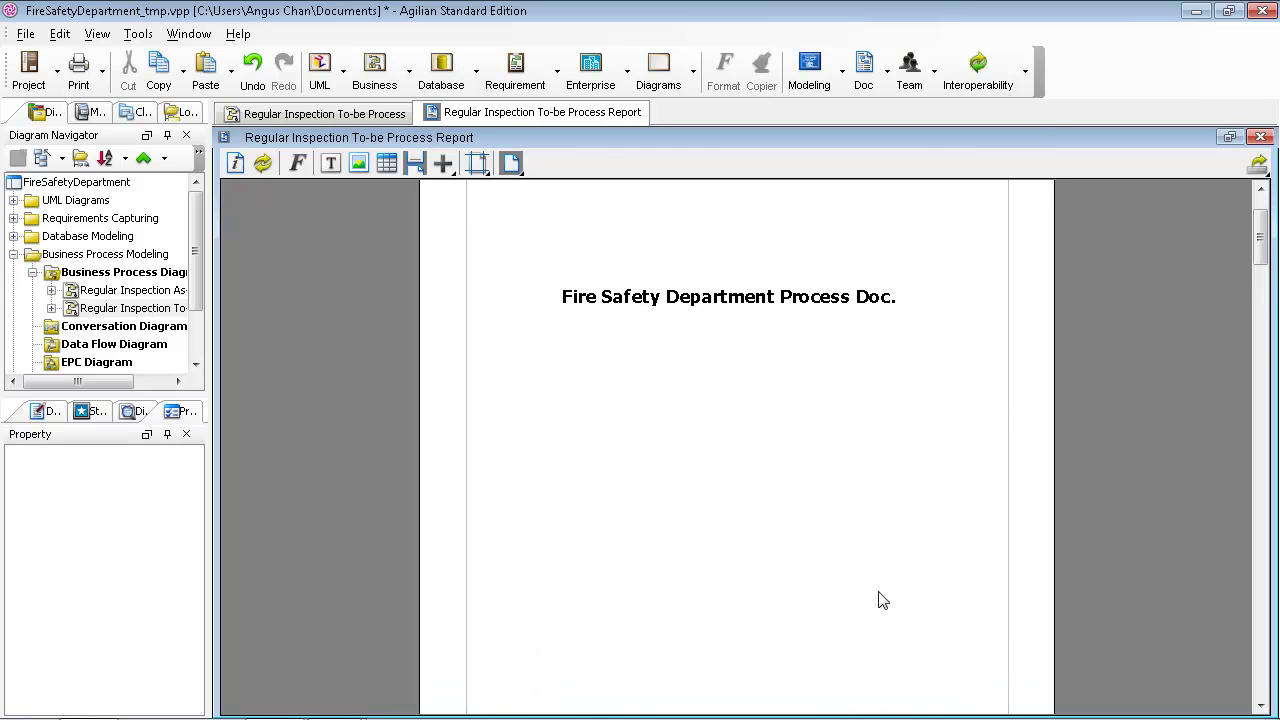
pyautogui.scroll(-5, 979, 582)
pyautogui.scroll(1, 982, 580)
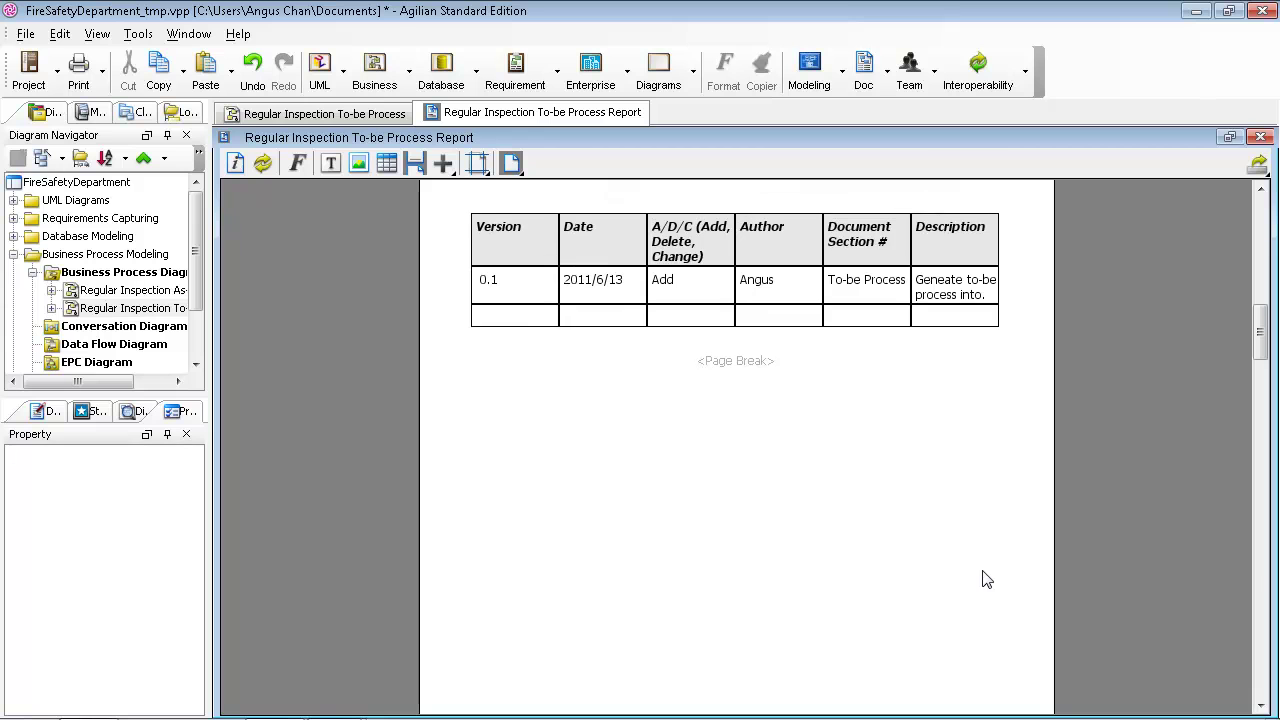
pyautogui.scroll(-6, 985, 578)
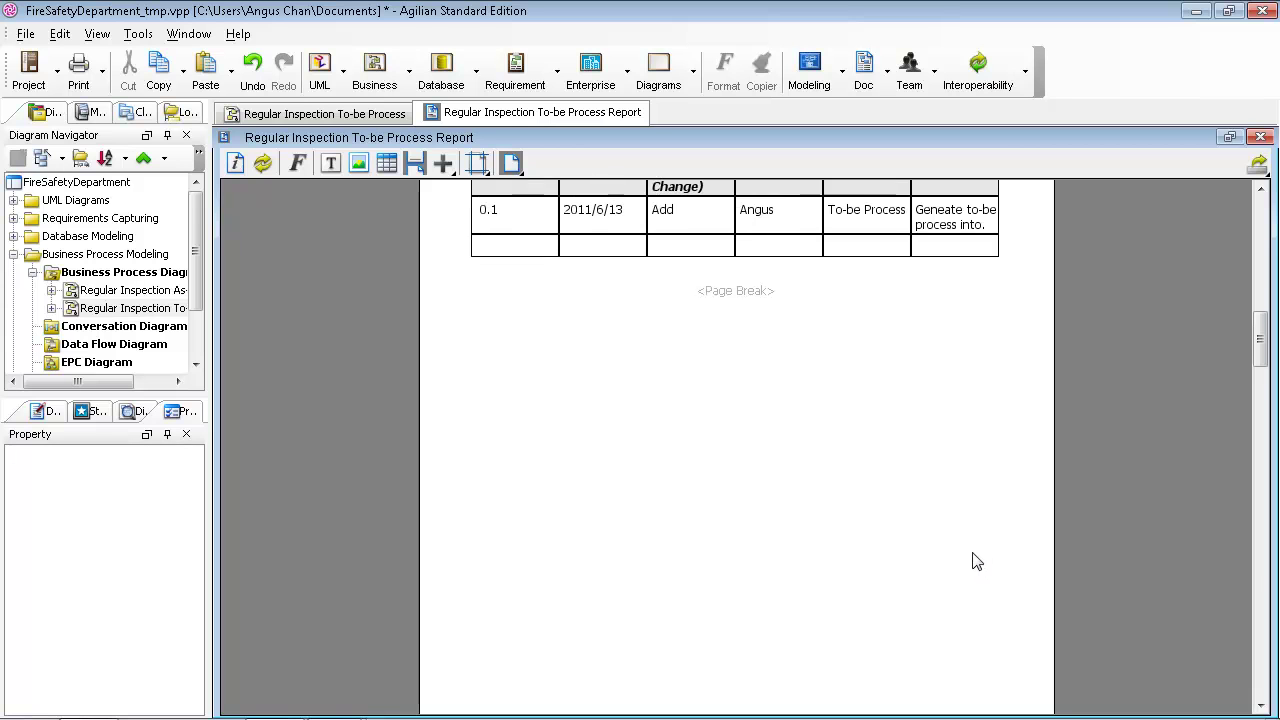
pyautogui.scroll(1, 988, 531)
pyautogui.scroll(-3, 988, 531)
pyautogui.scroll(-1, 1068, 313)
# Step: Insert a free style page after the last element, "unnamed", at the end of the report
pyautogui.moveTo(1257, 463); pyautogui.dragTo(1259, 677)
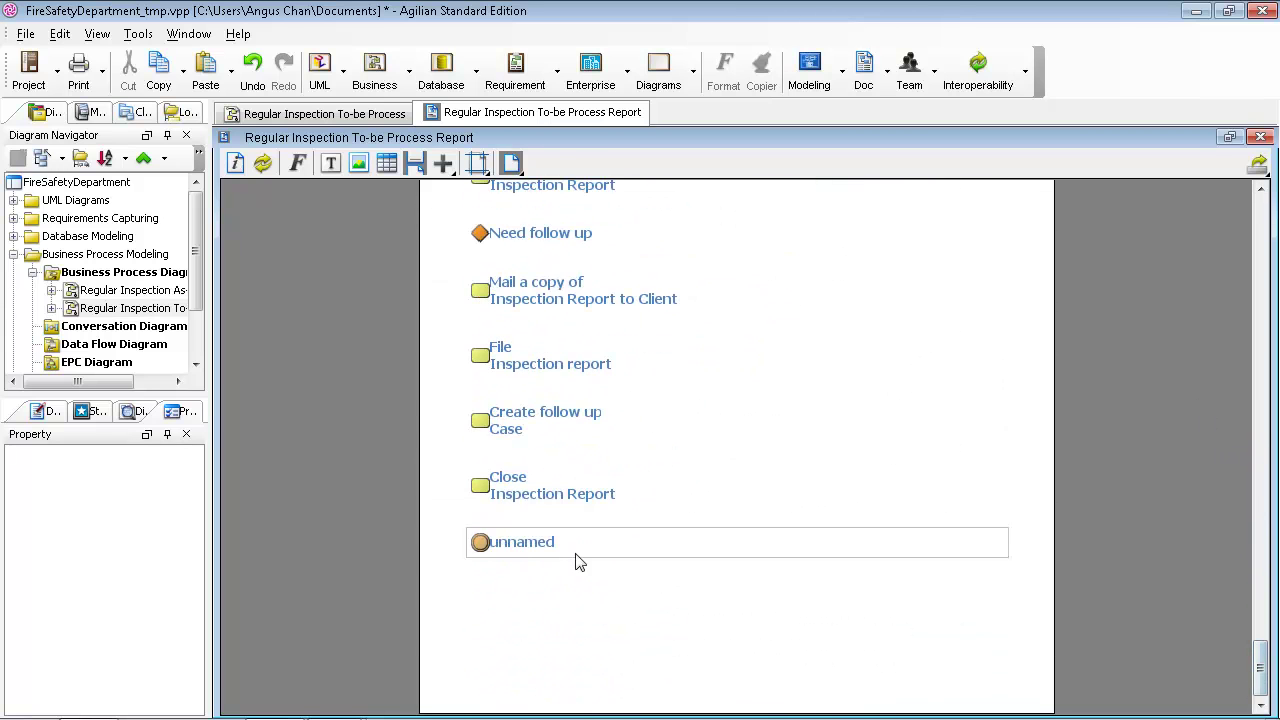
pyautogui.click(590, 541)
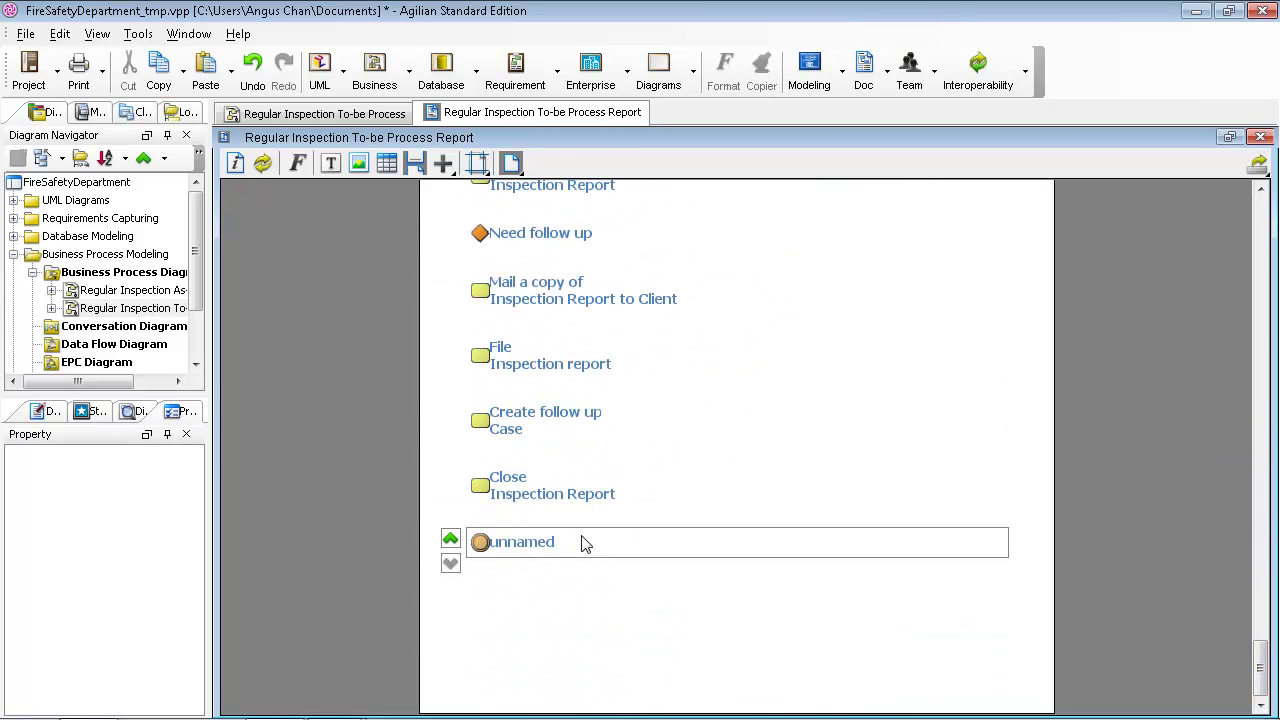
pyautogui.click(443, 163)
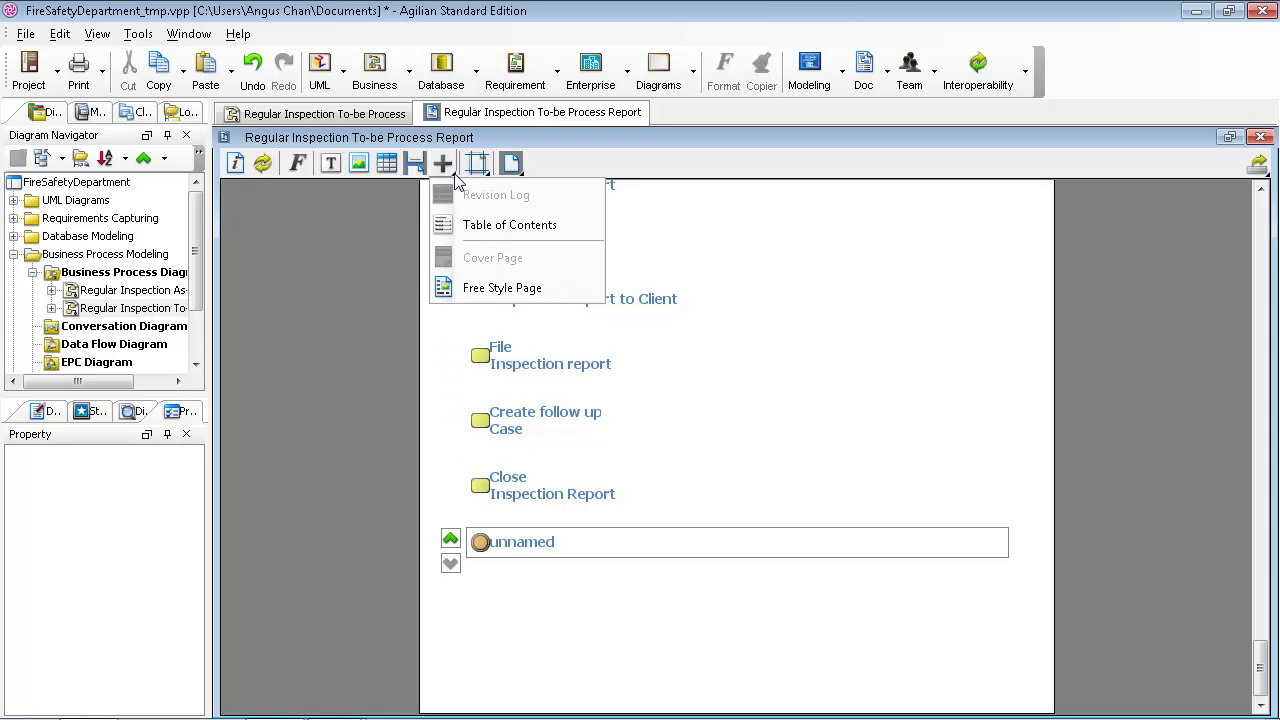
pyautogui.click(480, 288)
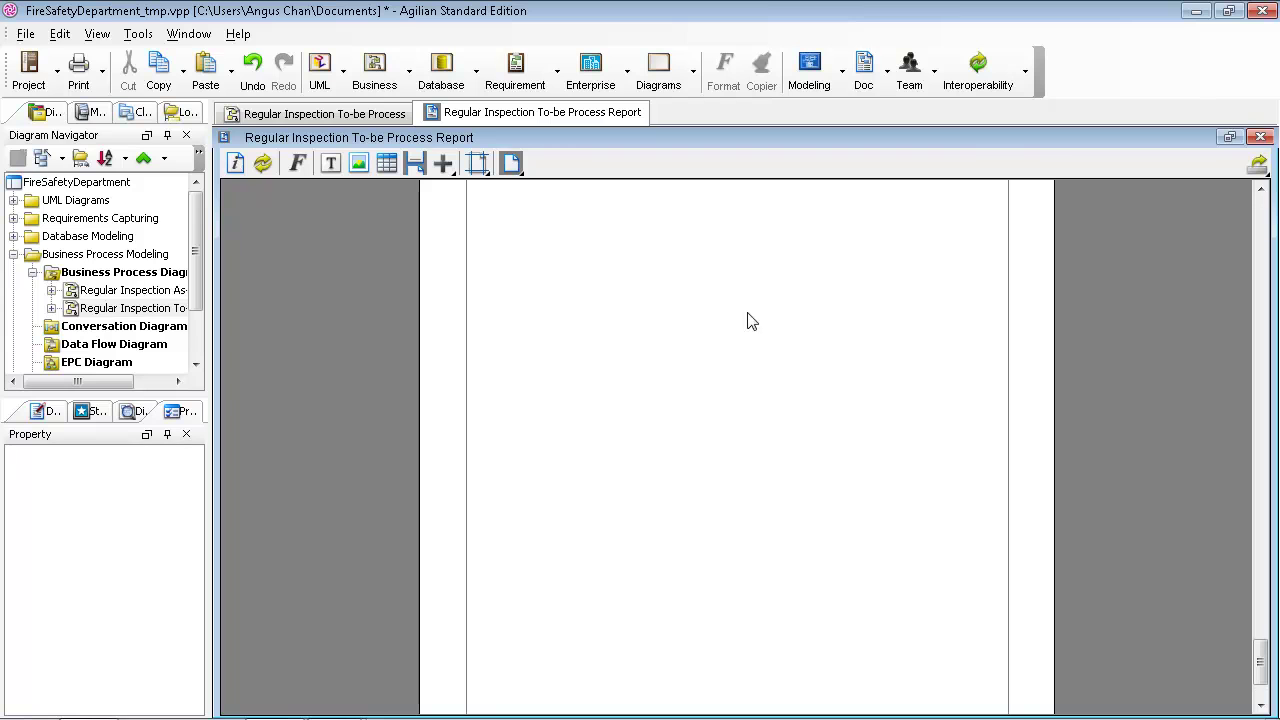
# Step: Add the free style text "jfaksdjfksadja ds" to the free style page and move it toward the middle of the page's upper part
pyautogui.scroll(-3, 994, 381)
pyautogui.scroll(3, 994, 381)
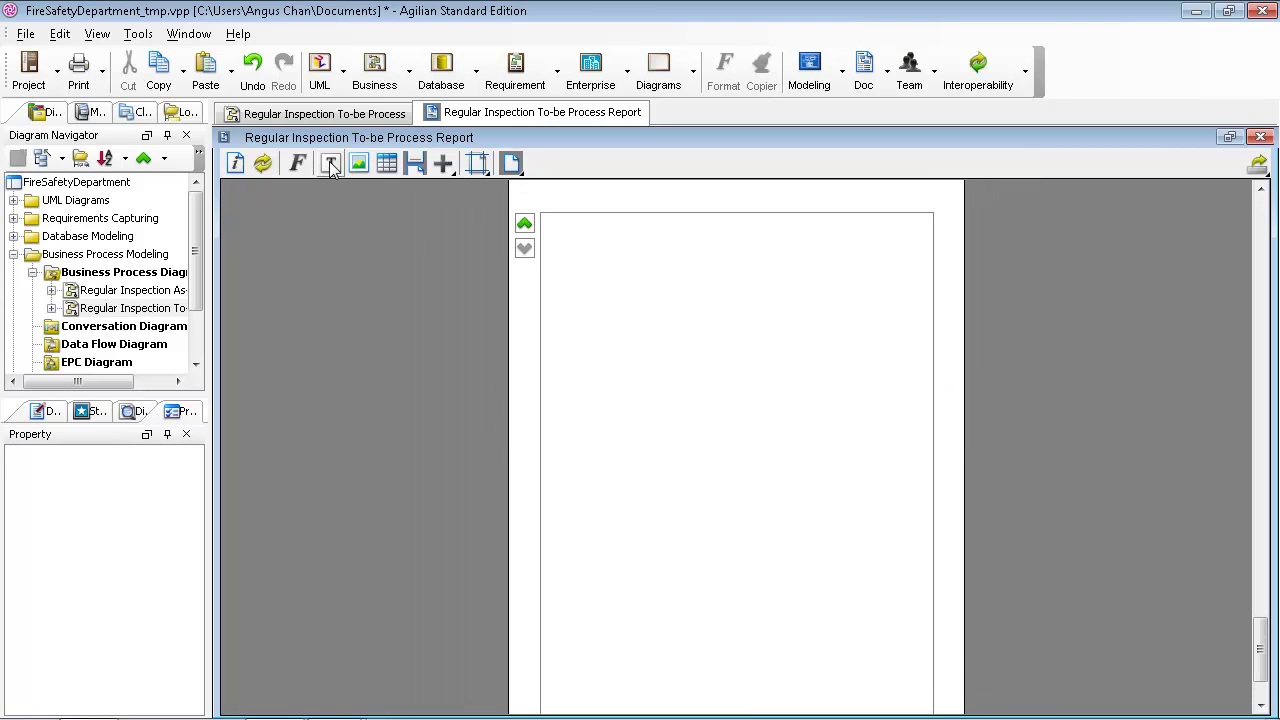
pyautogui.click(443, 163)
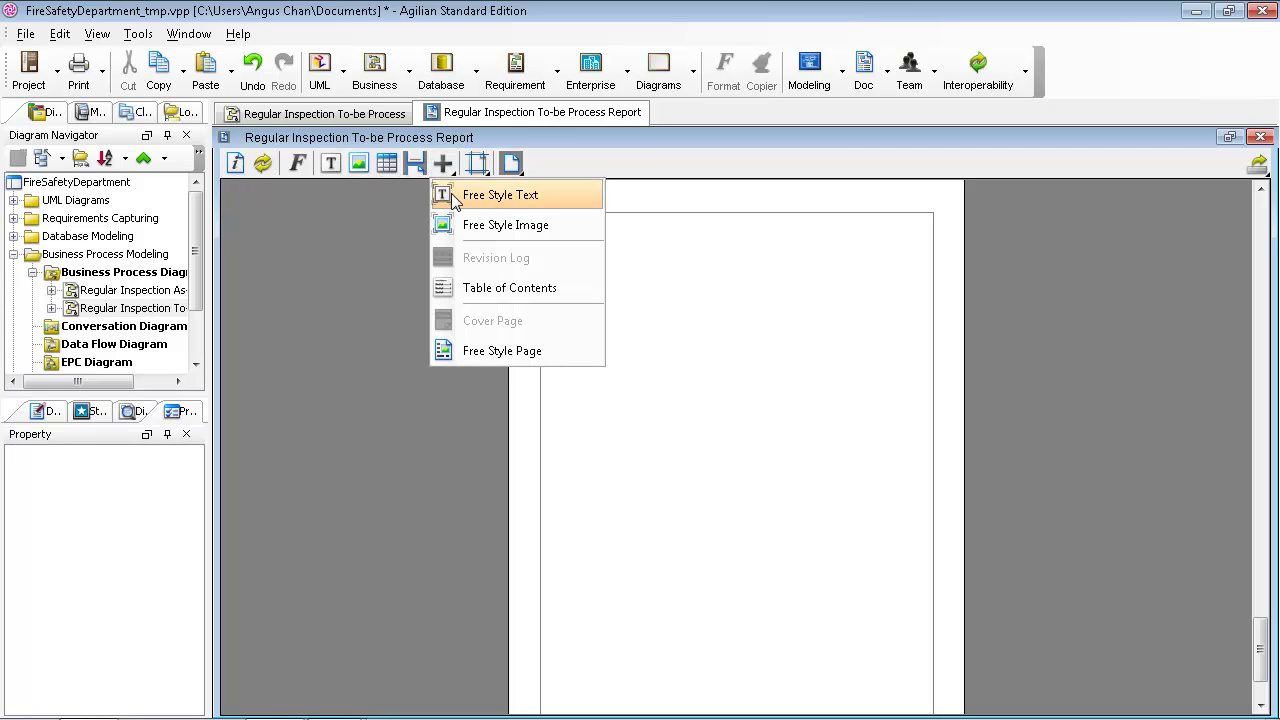
pyautogui.click(499, 195)
pyautogui.write('jfaksdjfksadja ds')
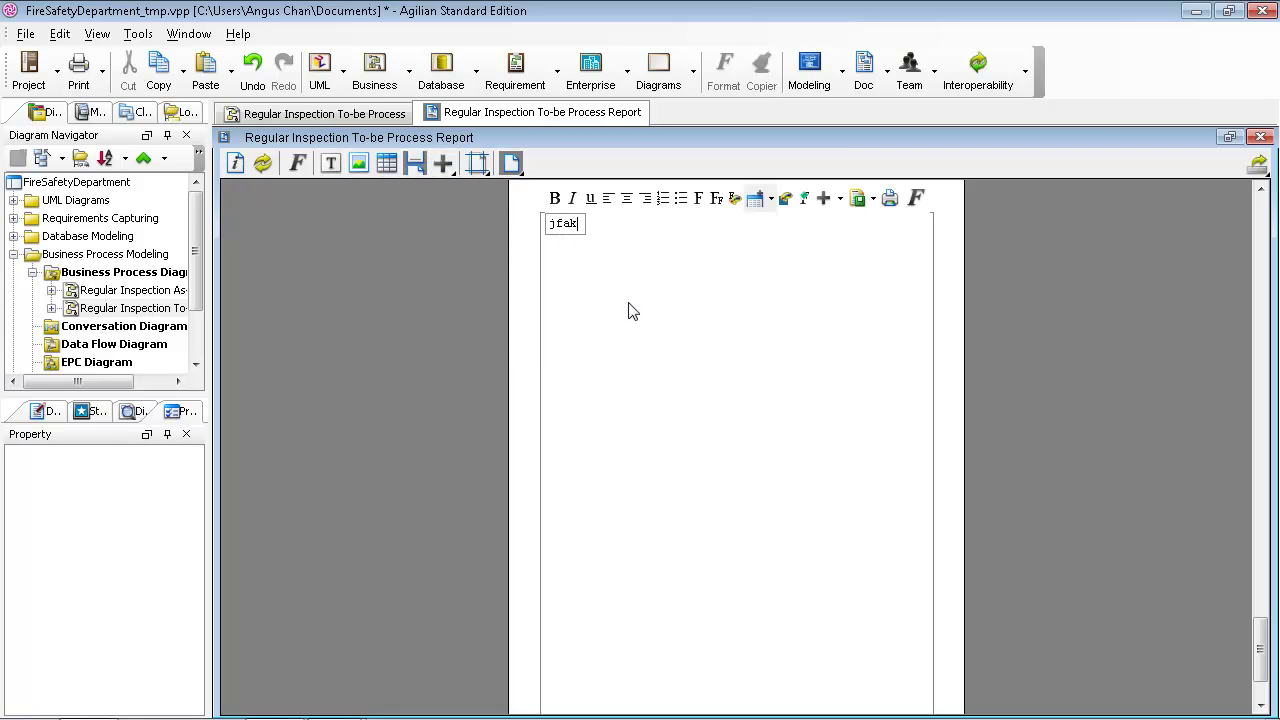
pyautogui.press('Escape')
pyautogui.moveTo(586, 224); pyautogui.dragTo(722, 358)
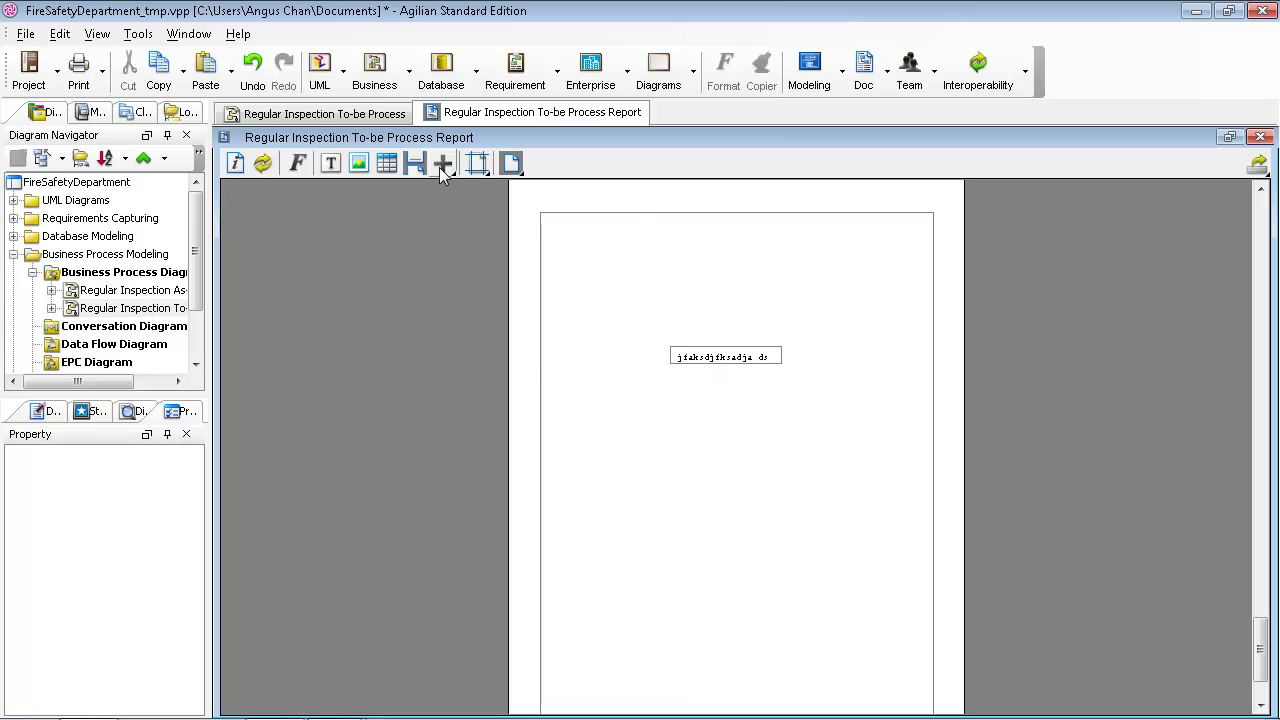
# Step: Insert zachman_framework_illu.jpg as a free style image on the free style page and position it below the text
pyautogui.click(437, 166)
pyautogui.click(475, 228)
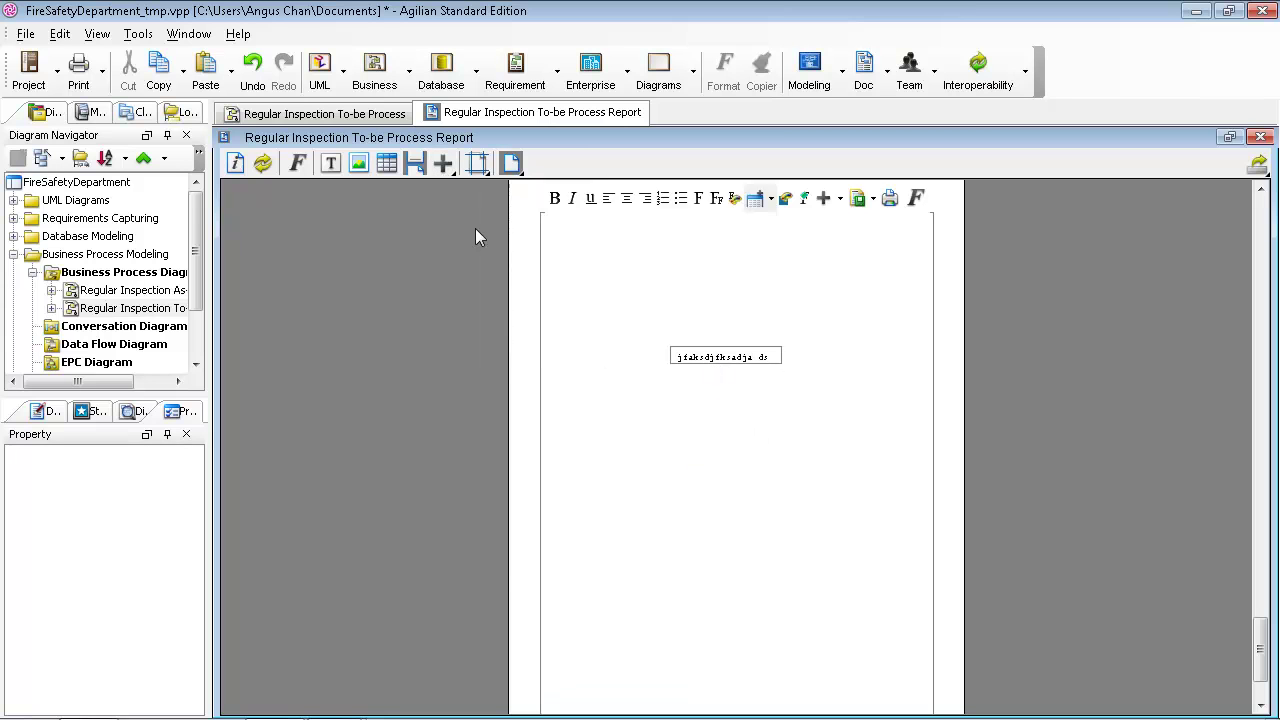
pyautogui.click(575, 296)
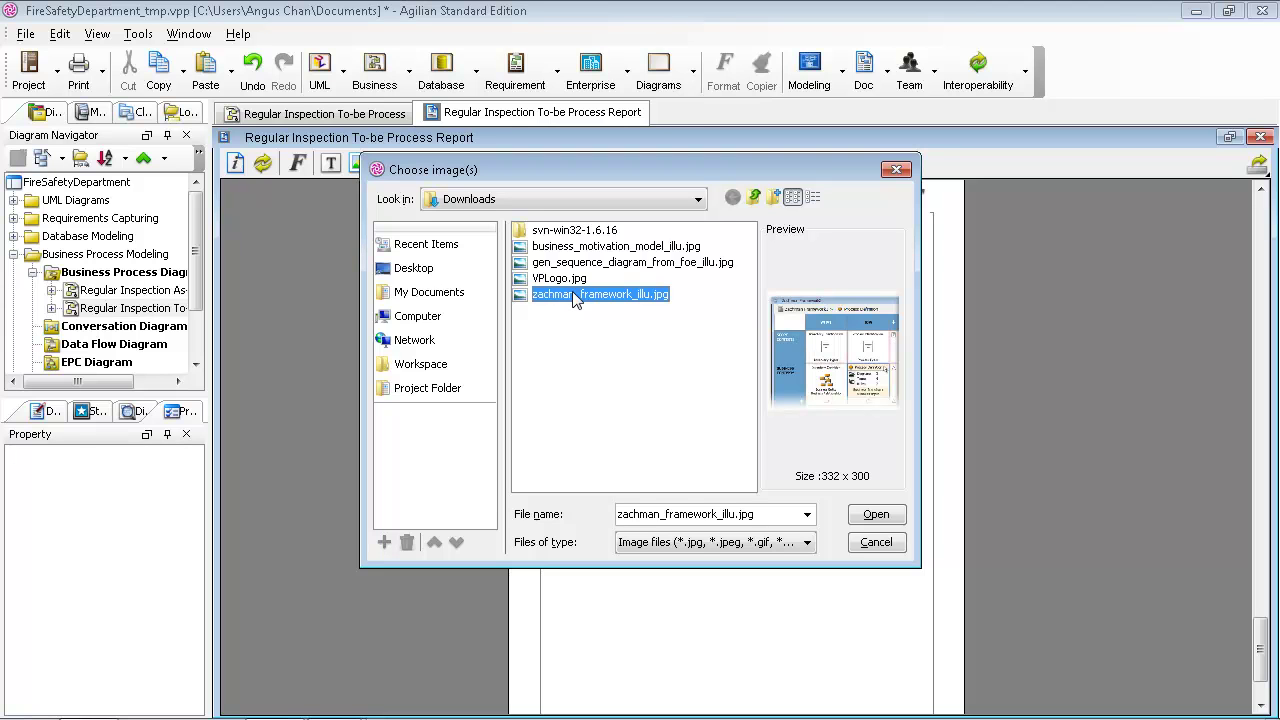
pyautogui.click(873, 523)
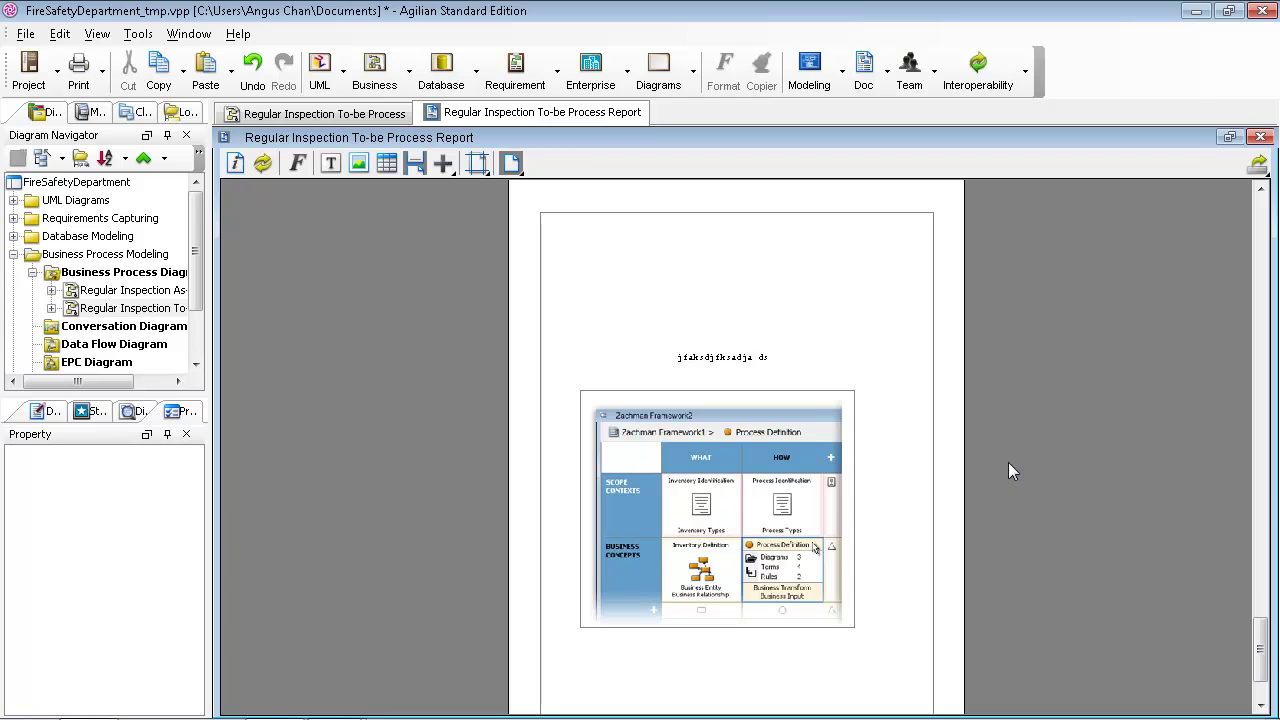
pyautogui.moveTo(640, 486); pyautogui.dragTo(668, 488)
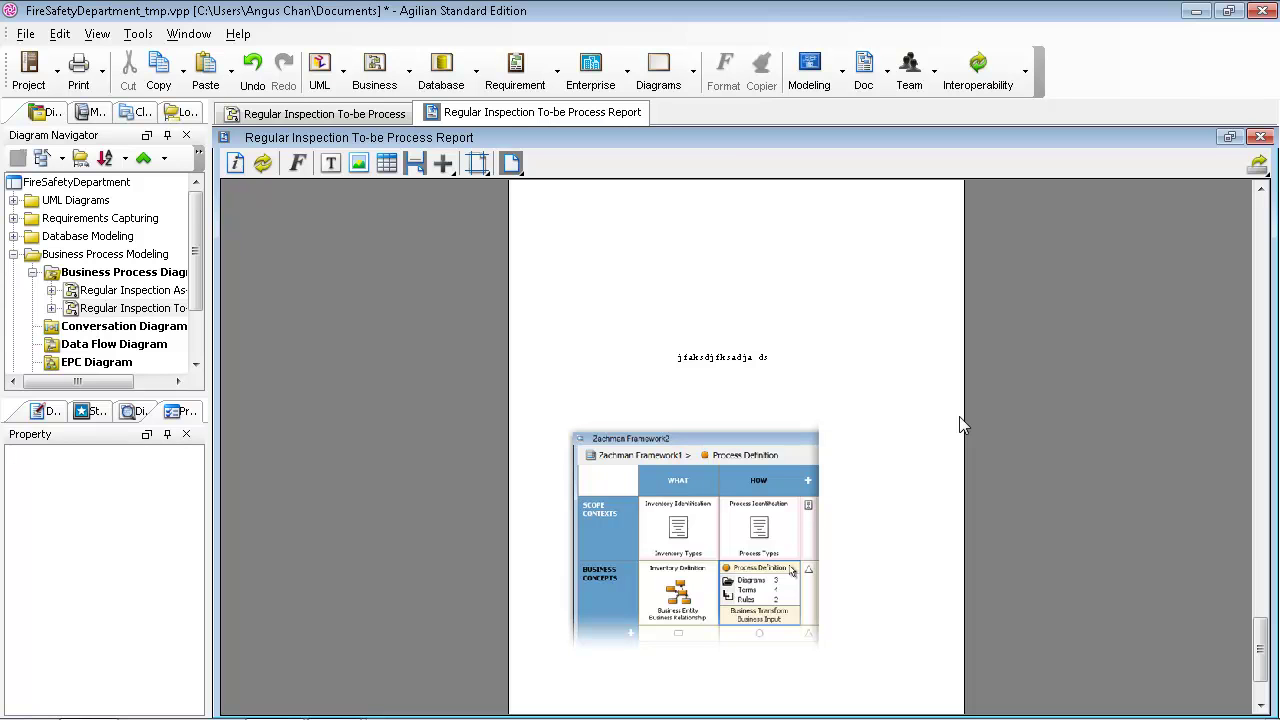
pyautogui.scroll(10, 960, 425)
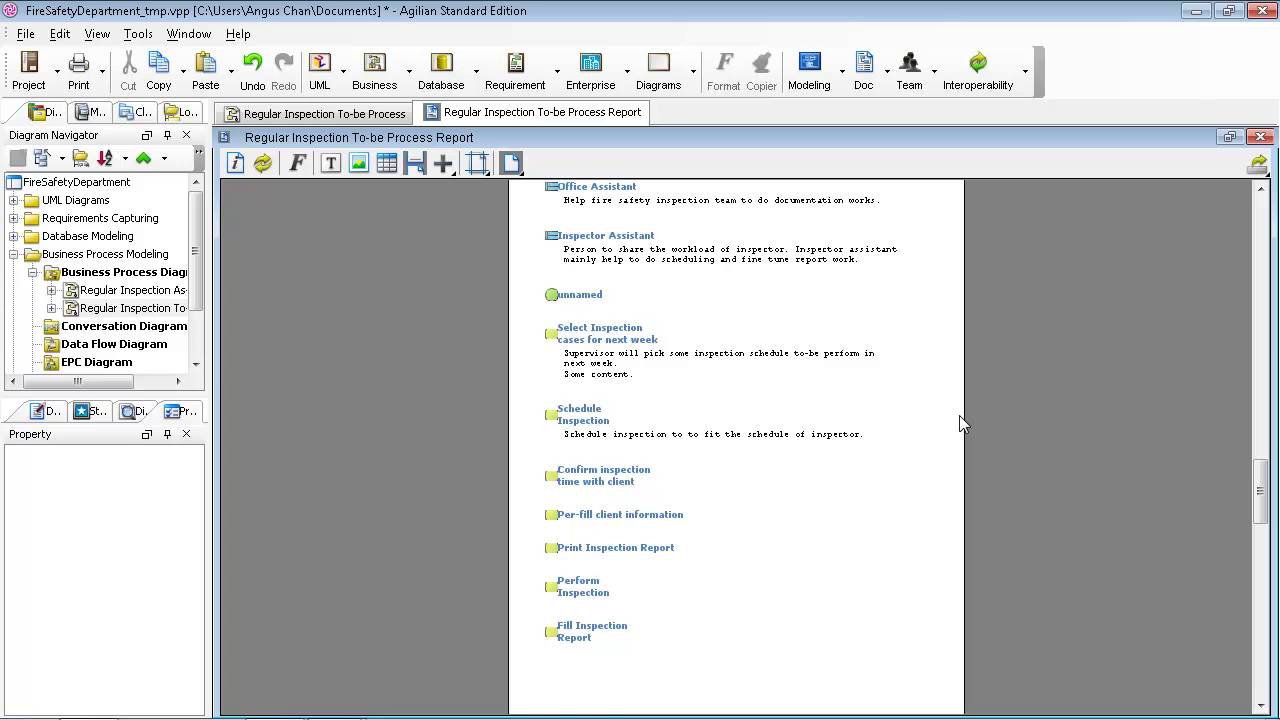
pyautogui.scroll(8, 960, 425)
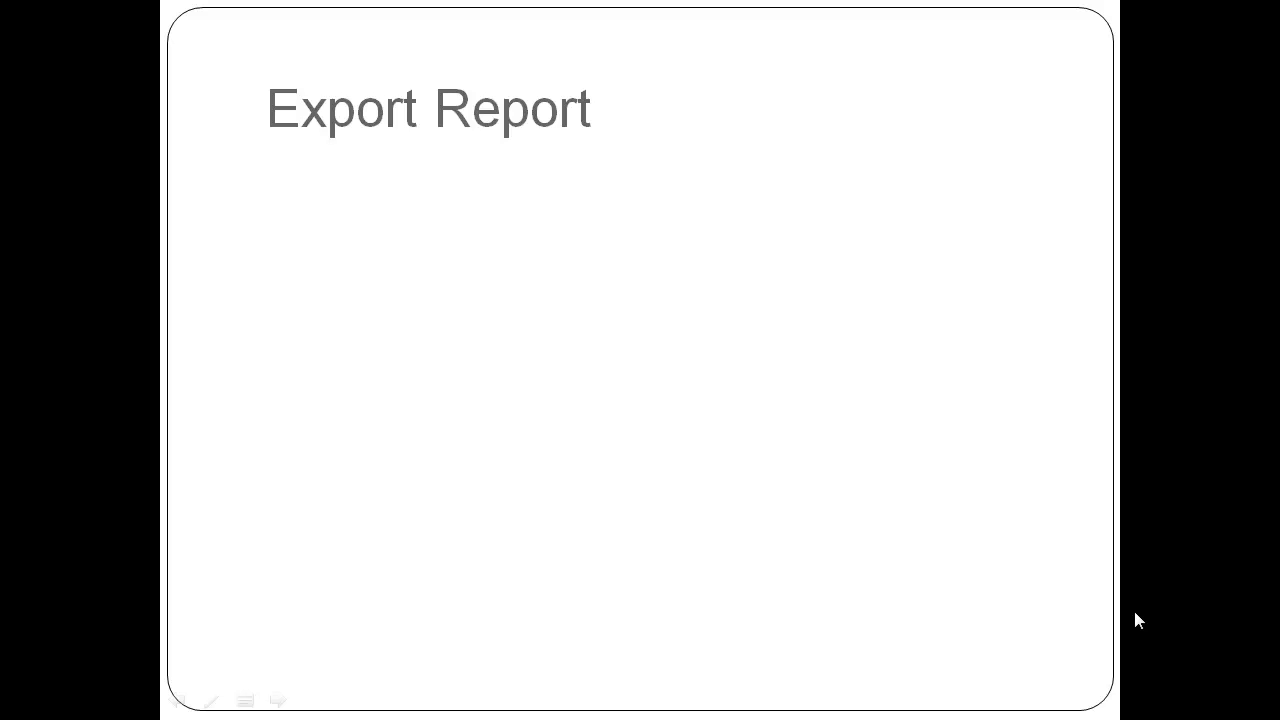
pyautogui.click(1135, 613)
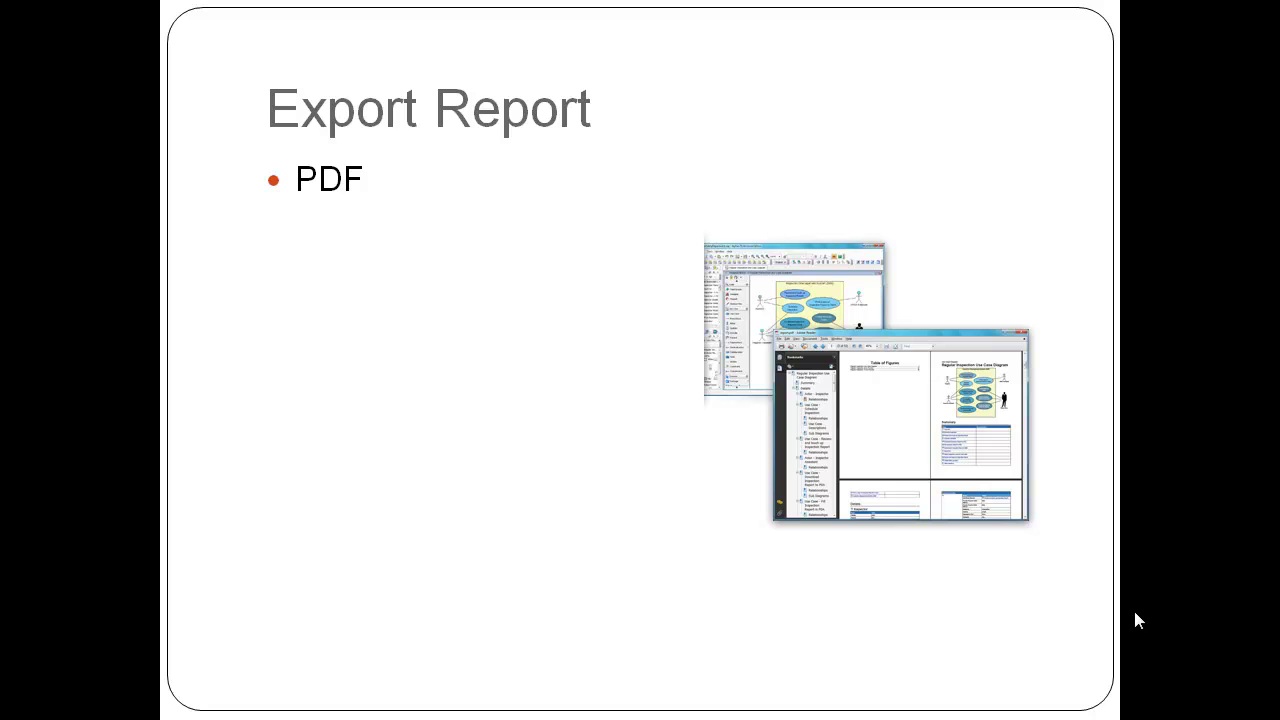
pyautogui.click(1135, 613)
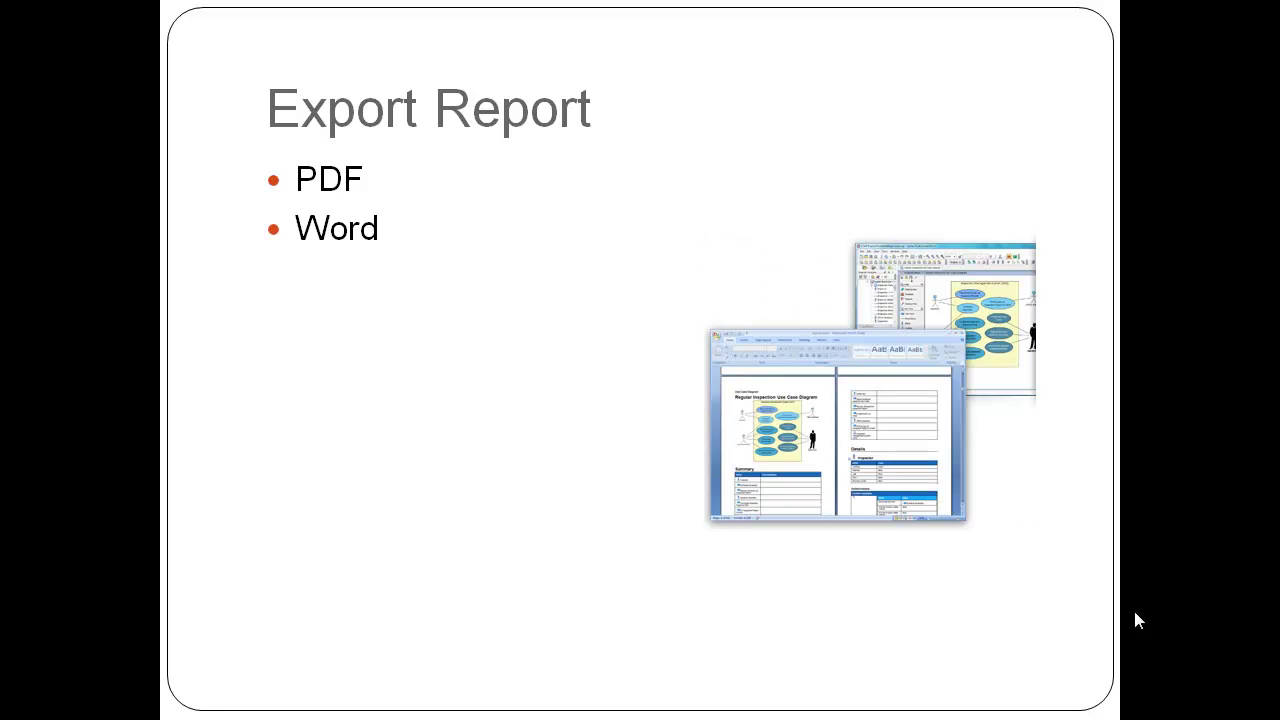
pyautogui.click(1135, 613)
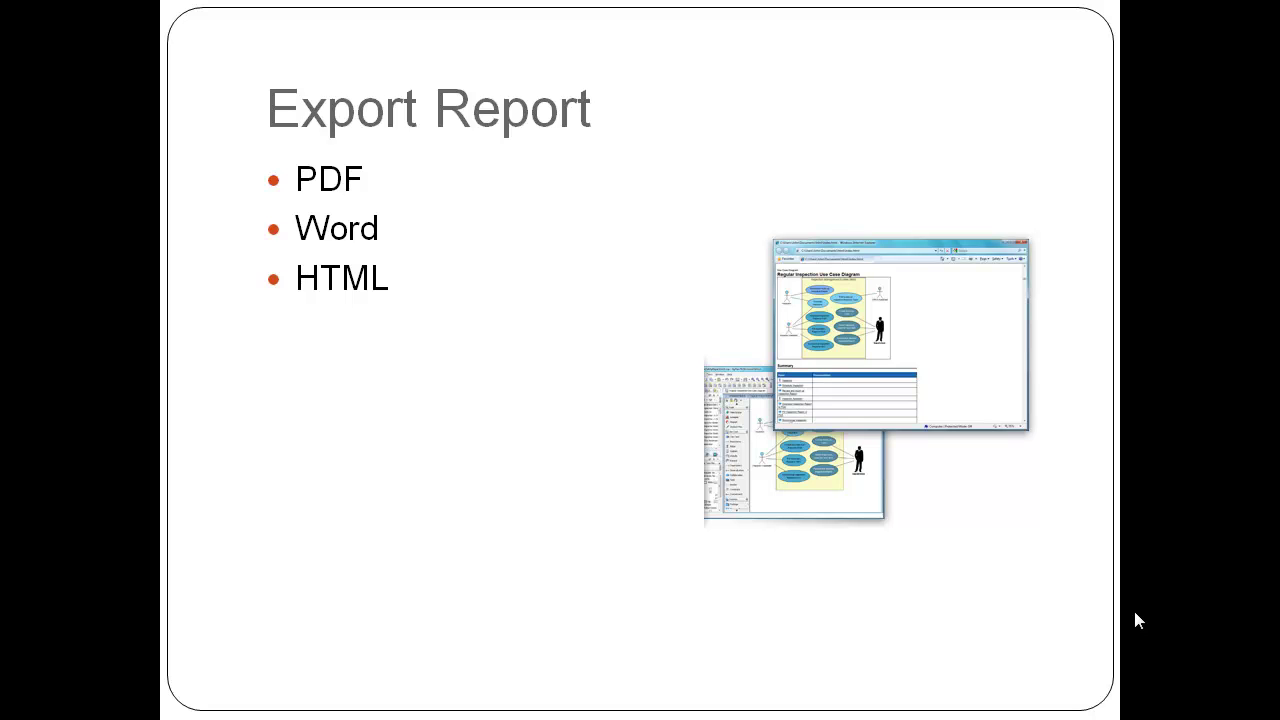
pyautogui.click(1135, 613)
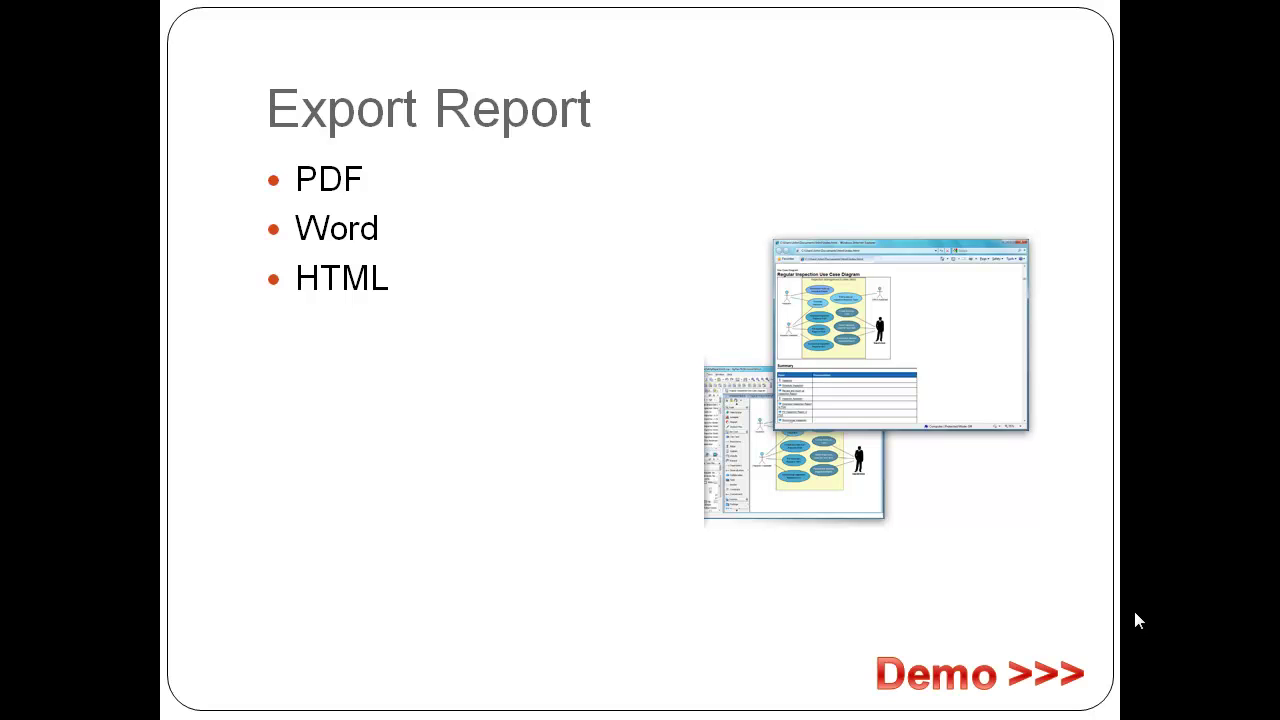
pyautogui.hotkey('alt', 'Tab')
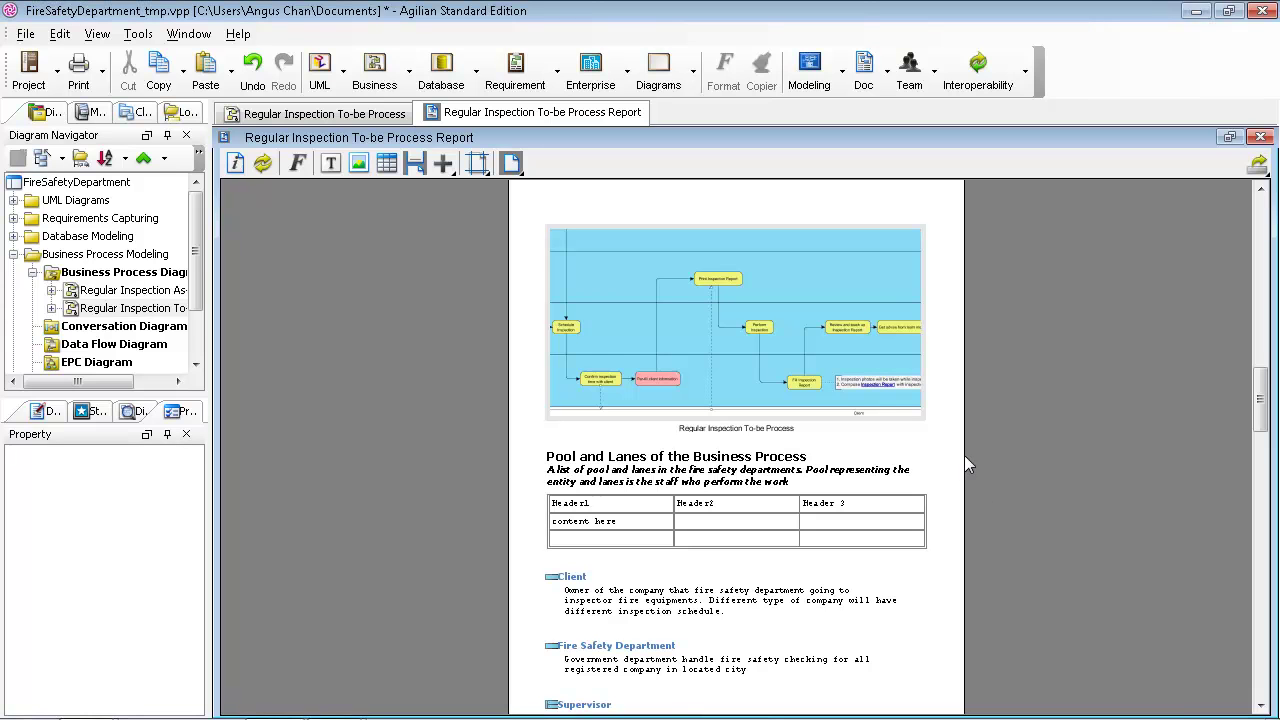
# Step: Export the report as a Word document named test_report_bpd in My Documents
pyautogui.click(1258, 166)
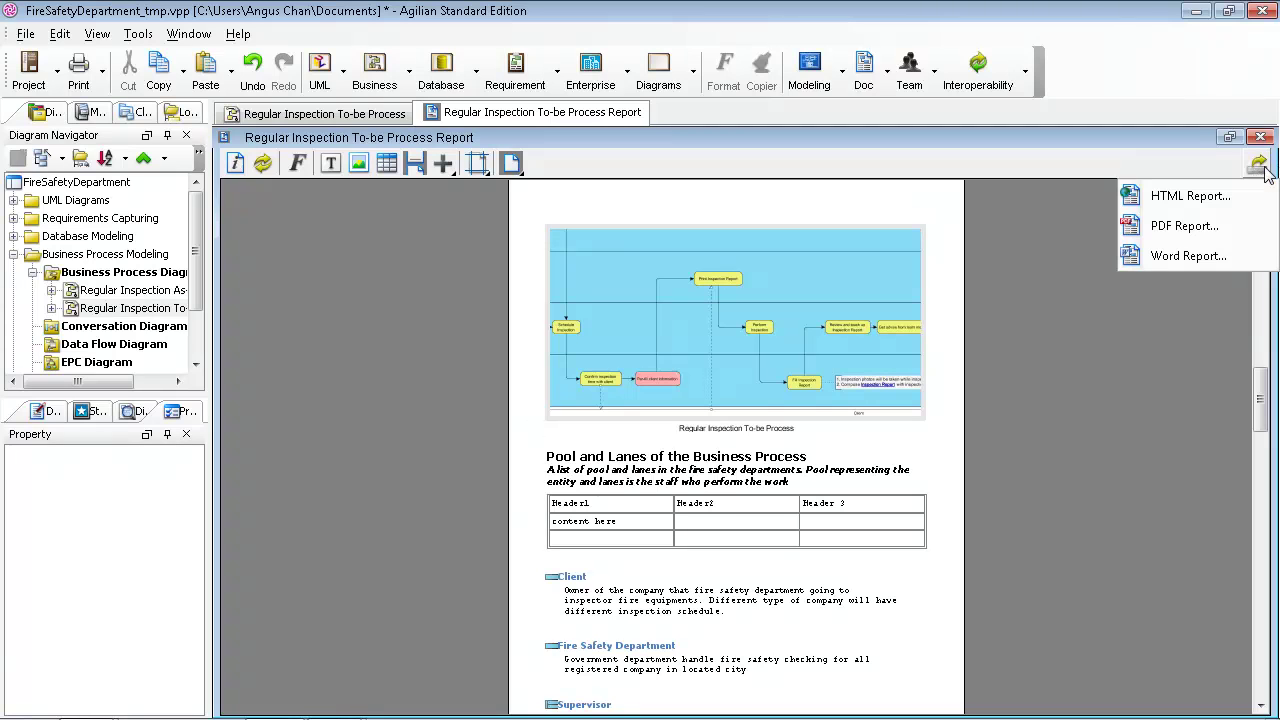
pyautogui.click(1206, 256)
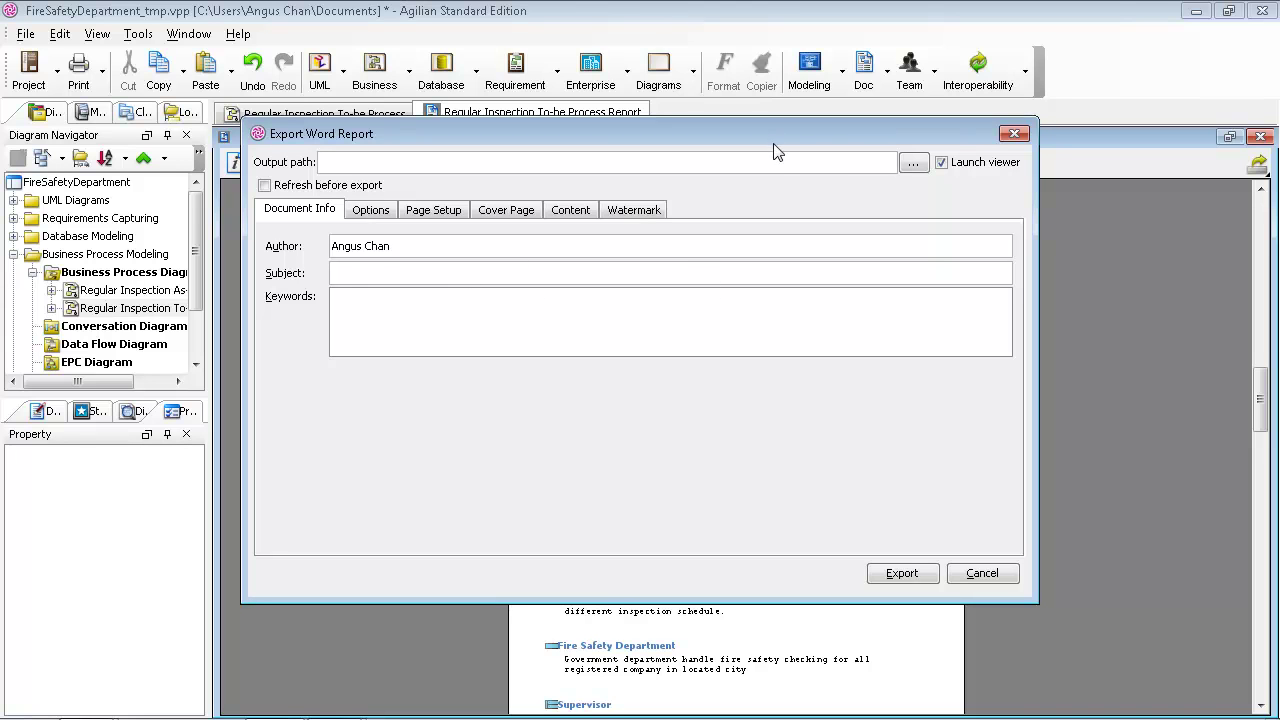
pyautogui.click(913, 163)
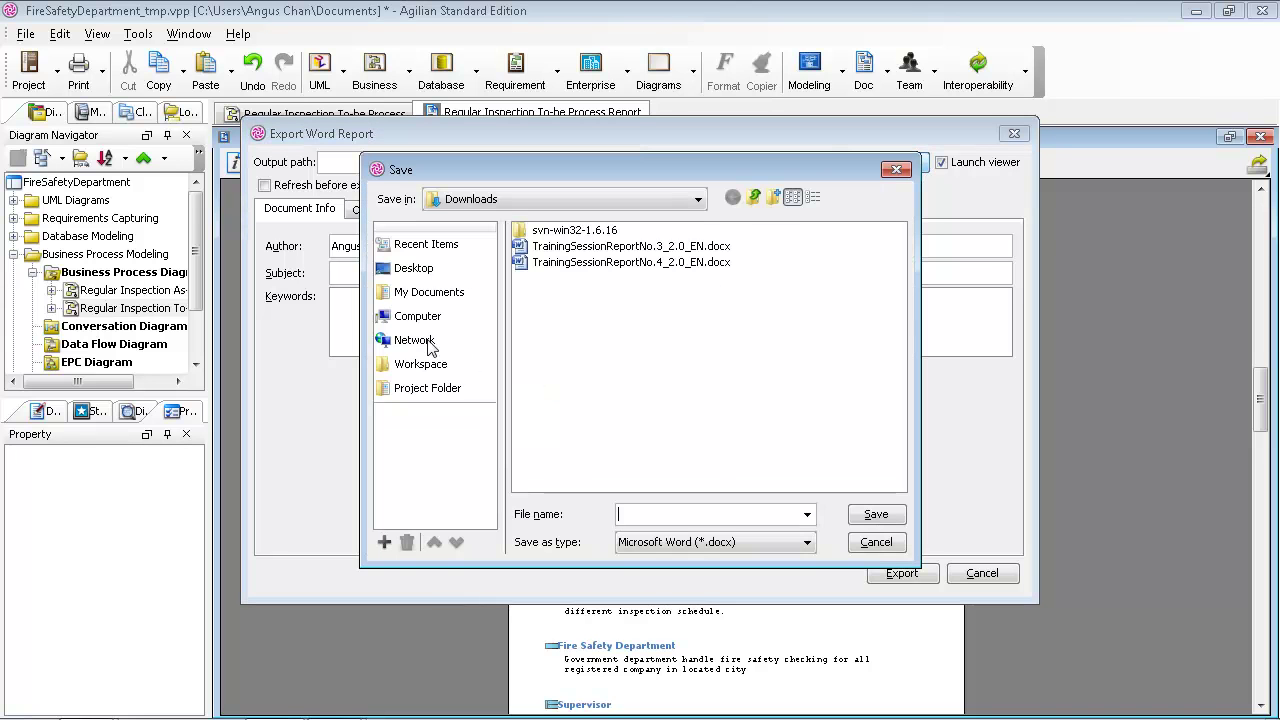
pyautogui.click(430, 294)
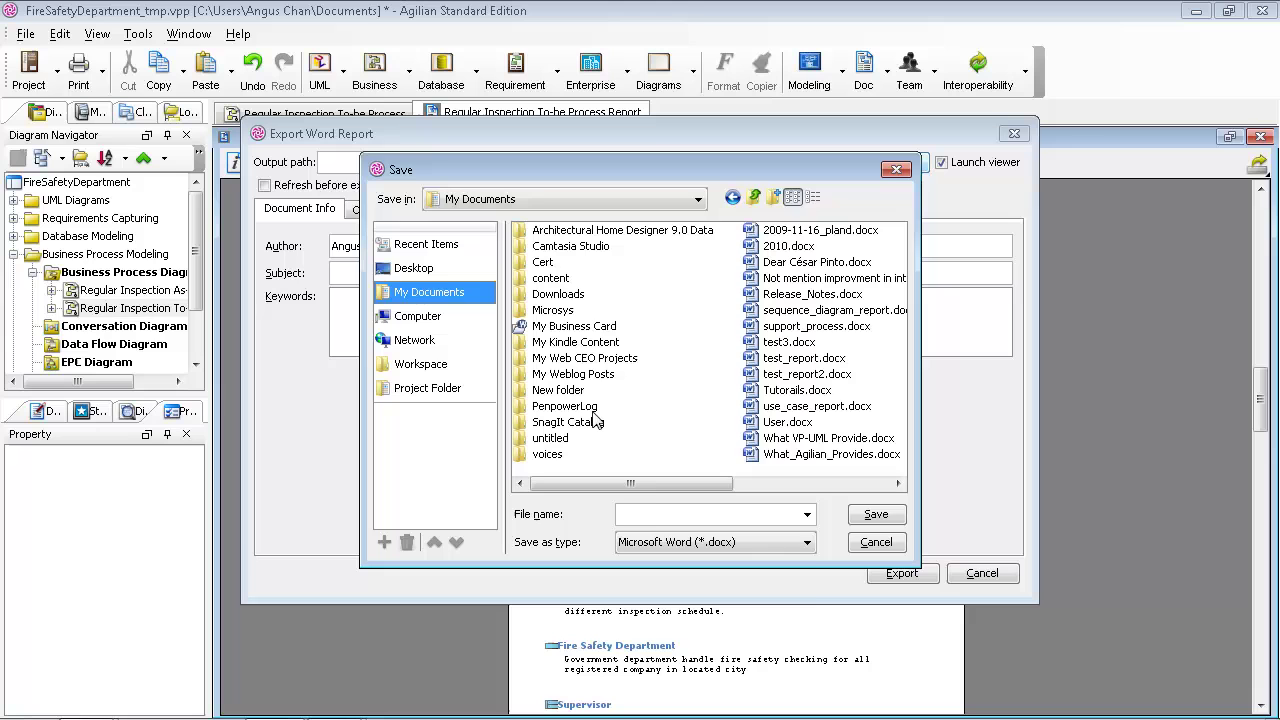
pyautogui.click(651, 512)
pyautogui.write('test')
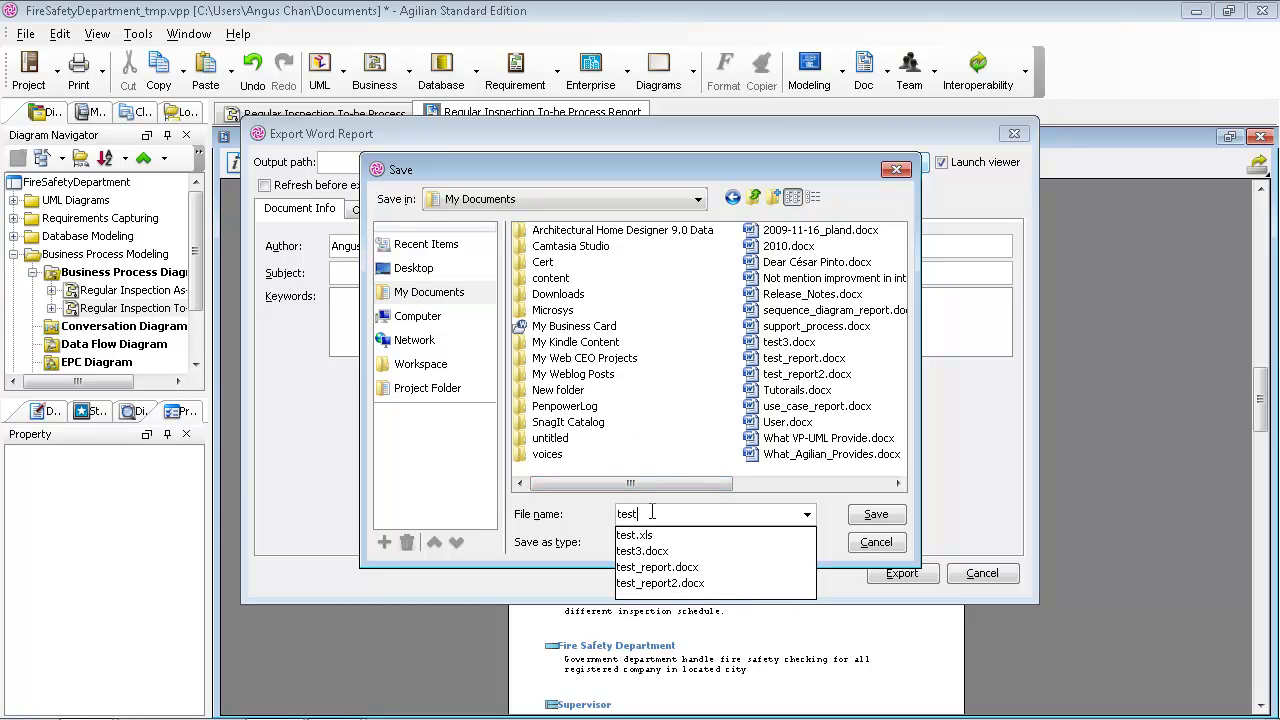
pyautogui.write('_report')
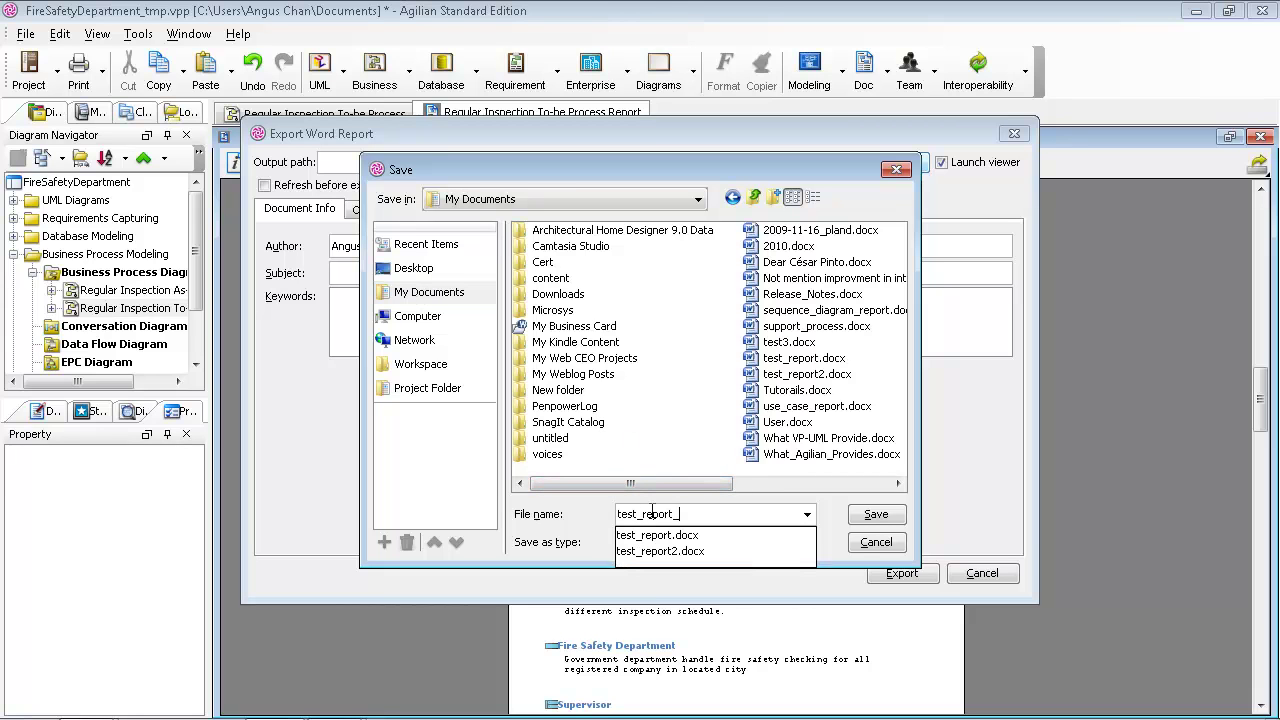
pyautogui.write('_bpd')
pyautogui.press('Return')
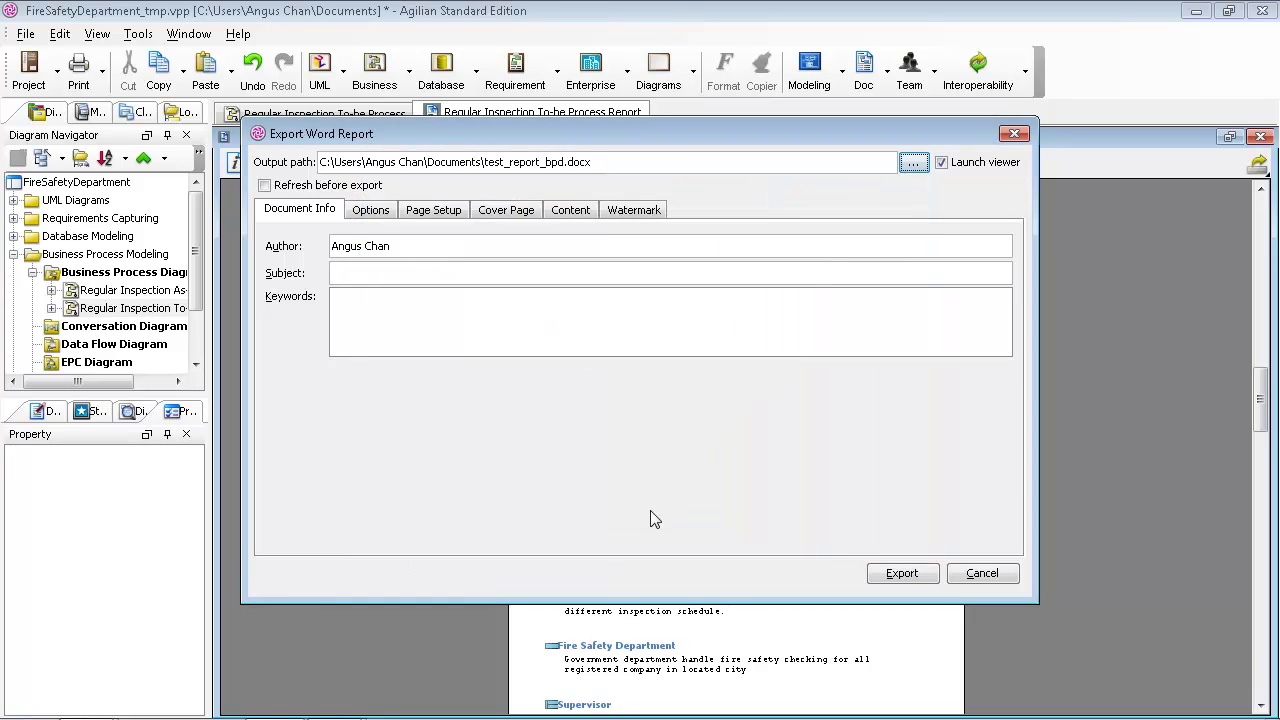
pyautogui.click(885, 578)
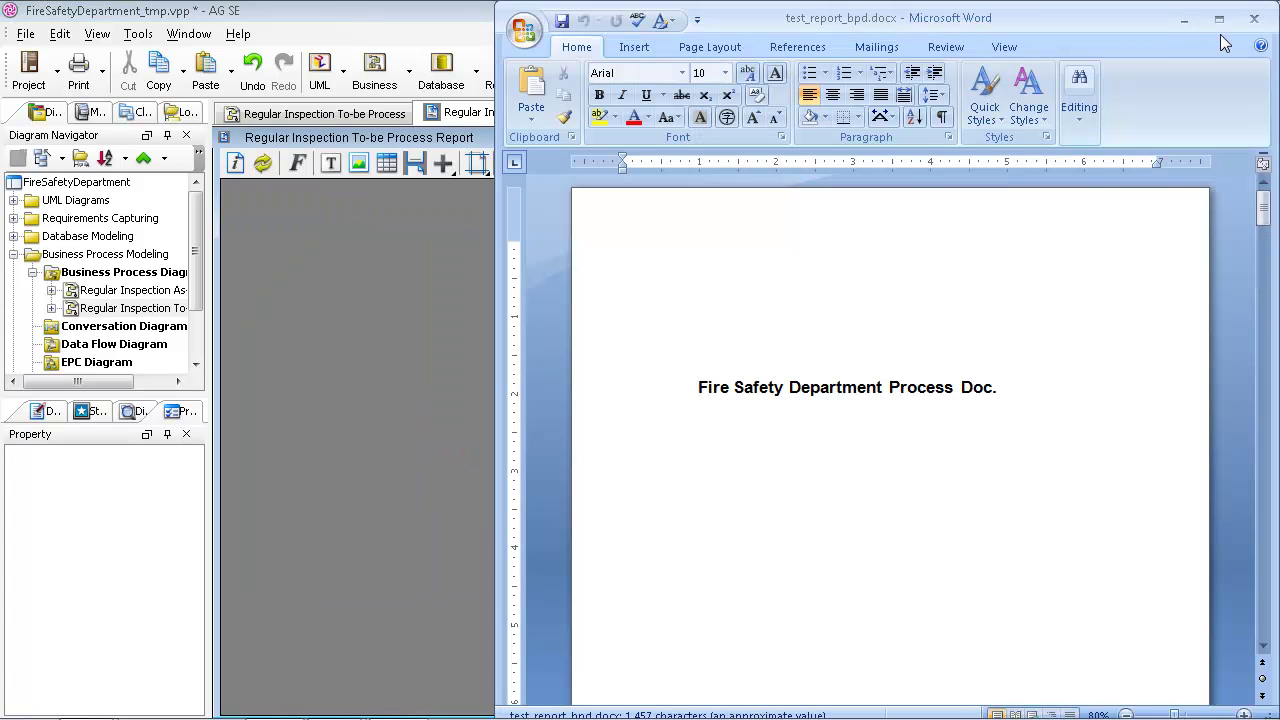
# Step: Maximize the exported document in Word and review its cover page title, logo, author and date, down to the revision log
pyautogui.click(1222, 22)
pyautogui.scroll(-2, 820, 404)
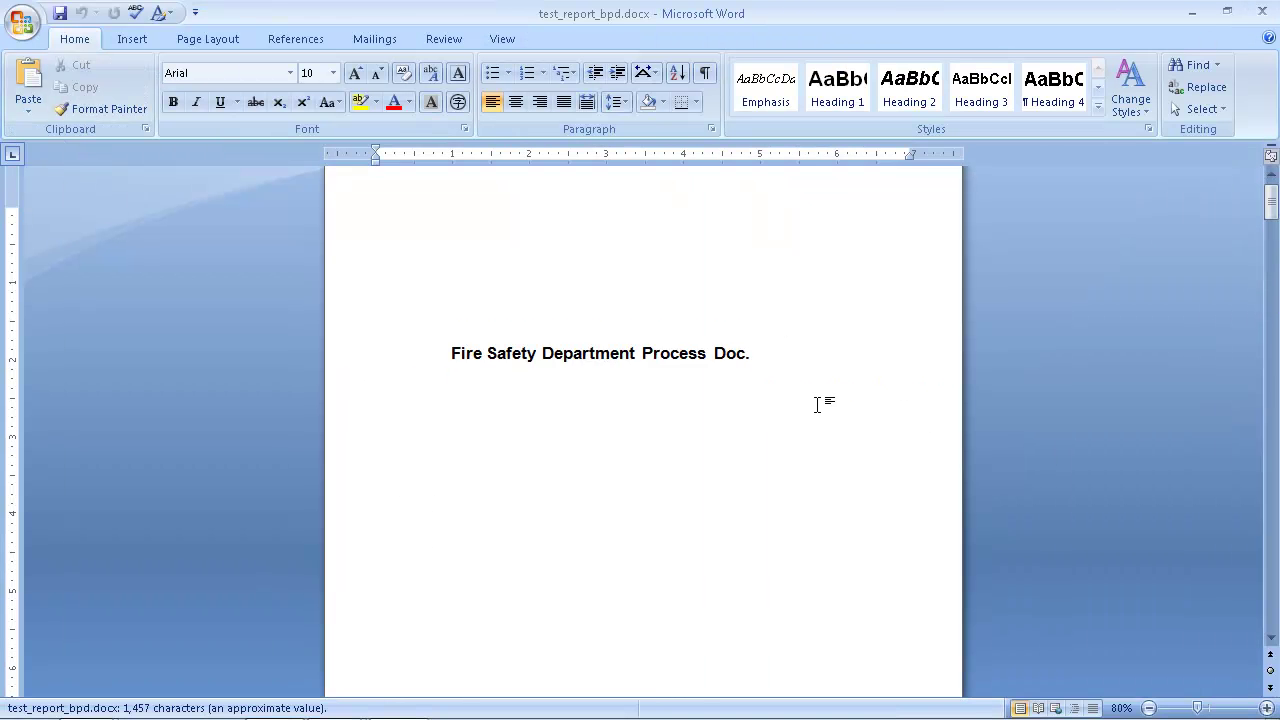
pyautogui.scroll(-3, 886, 406)
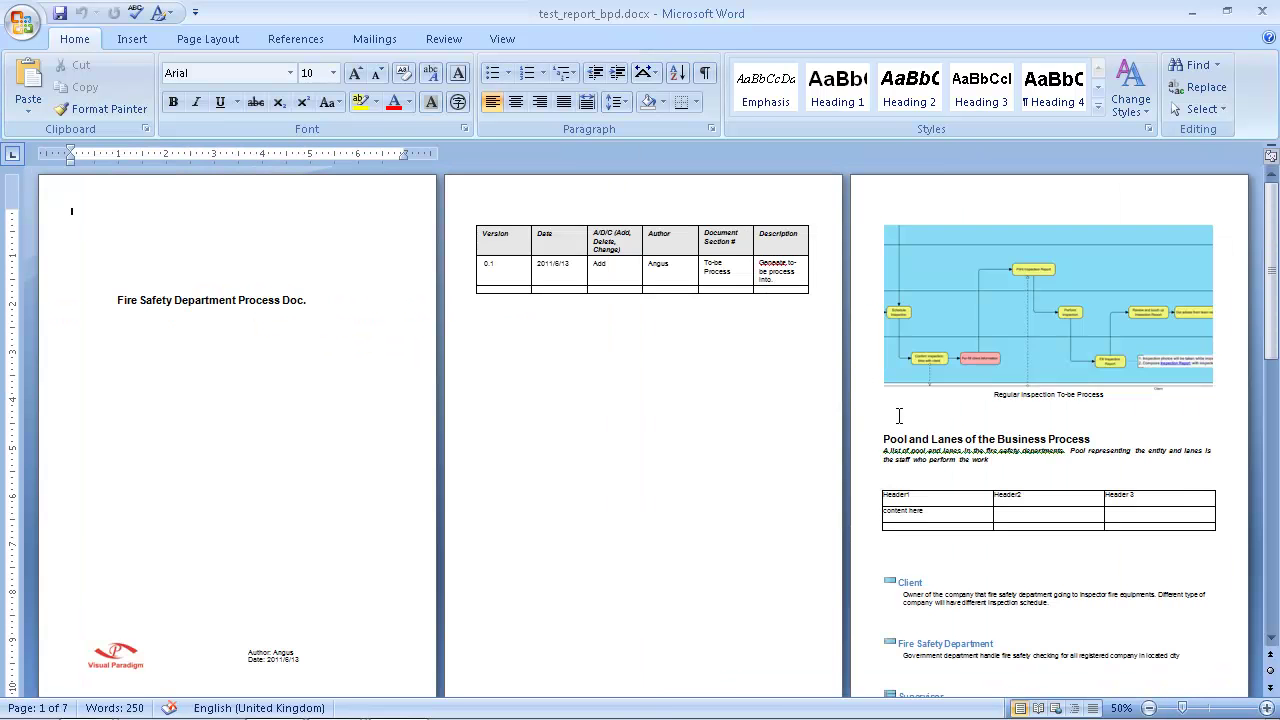
pyautogui.scroll(3, 800, 427)
pyautogui.scroll(-5, 800, 427)
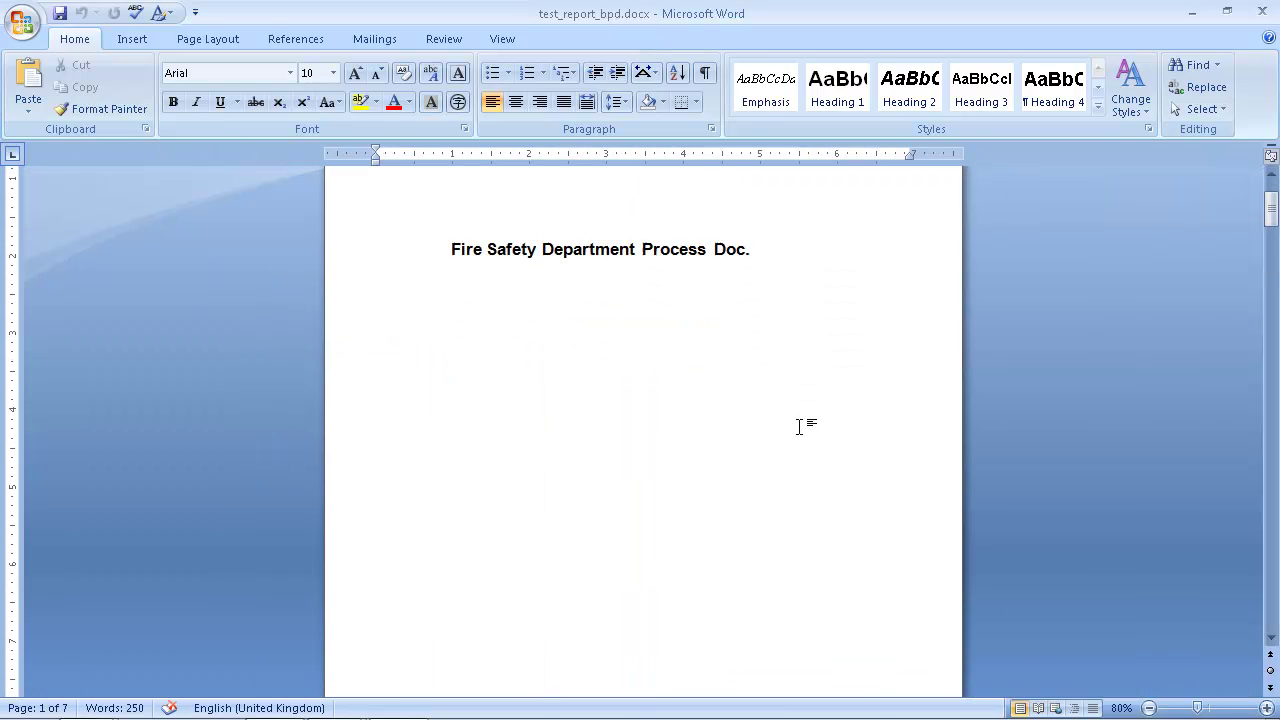
pyautogui.scroll(5, 806, 422)
pyautogui.click(699, 263)
pyautogui.scroll(-5, 756, 408)
pyautogui.scroll(-3, 429, 583)
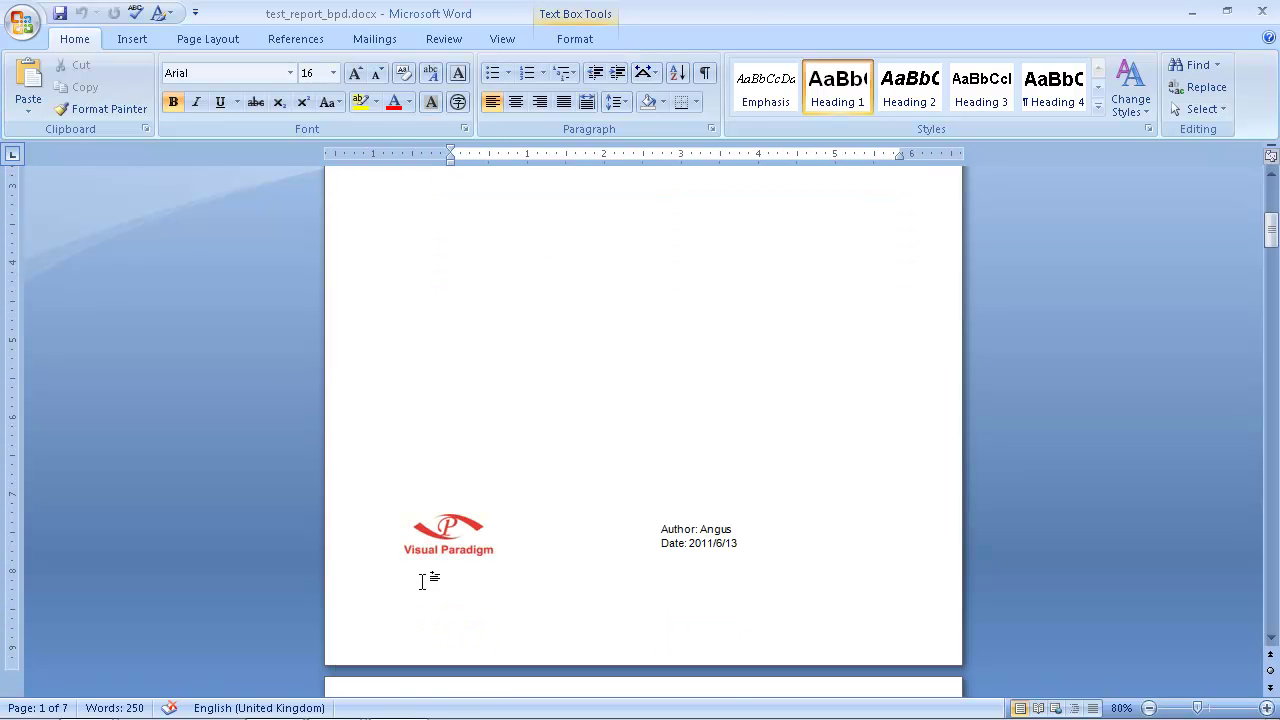
pyautogui.scroll(-1, 700, 528)
pyautogui.scroll(-5, 882, 531)
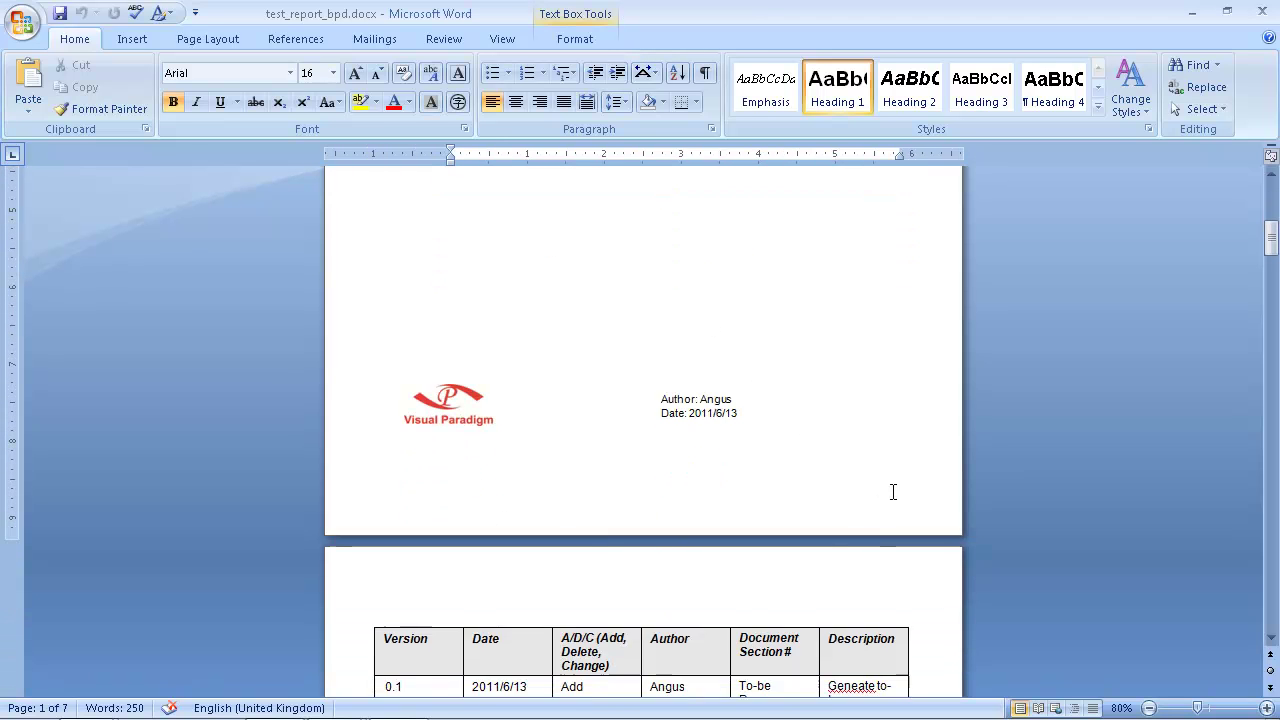
# Step: Examine the exported process diagram, the three-column table and the pool and lane descriptions in the Word document
pyautogui.scroll(-13, 1061, 559)
pyautogui.scroll(-6, 1041, 520)
pyautogui.moveTo(1269, 328); pyautogui.dragTo(1269, 342)
pyautogui.scroll(-1, 598, 525)
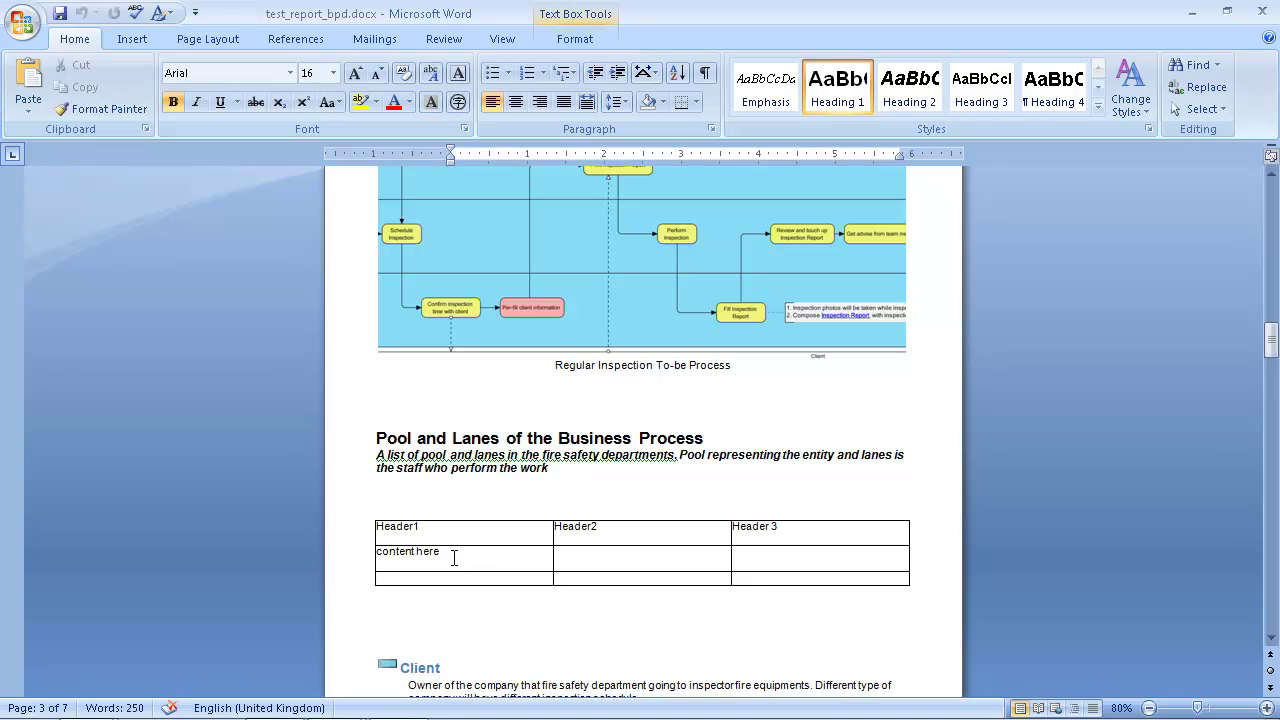
pyautogui.scroll(-7, 902, 590)
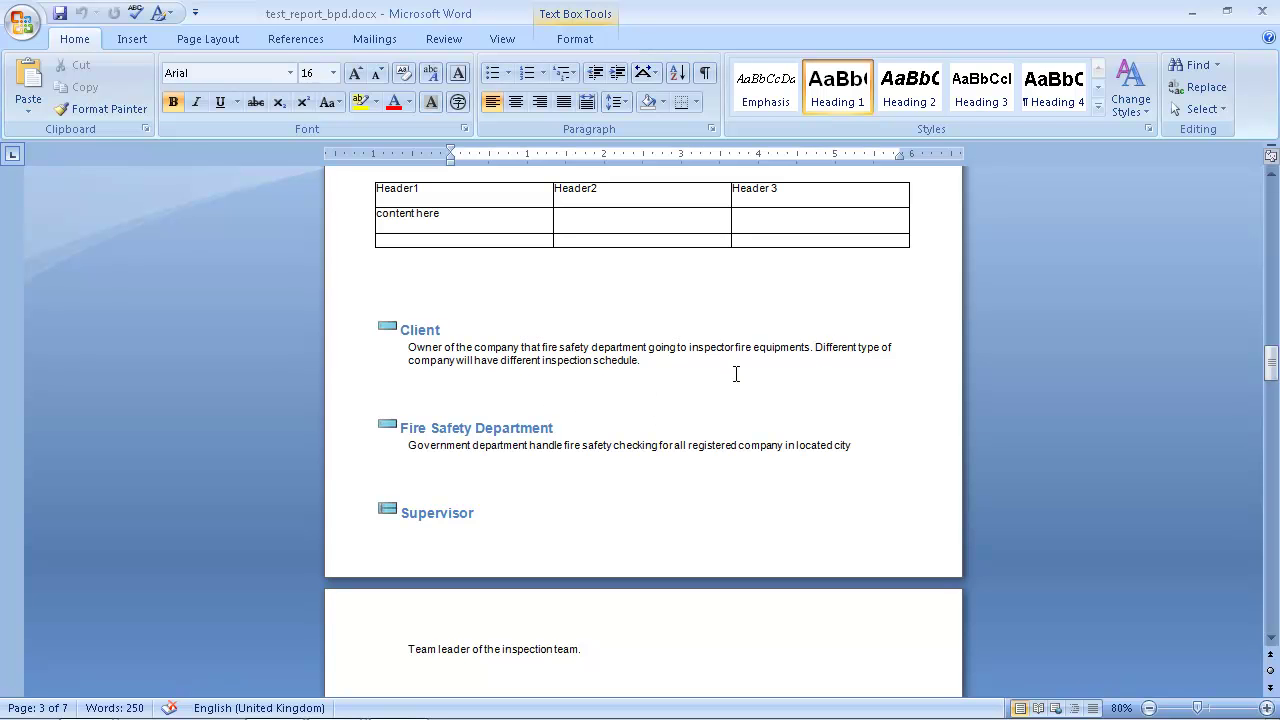
pyautogui.scroll(-6, 965, 487)
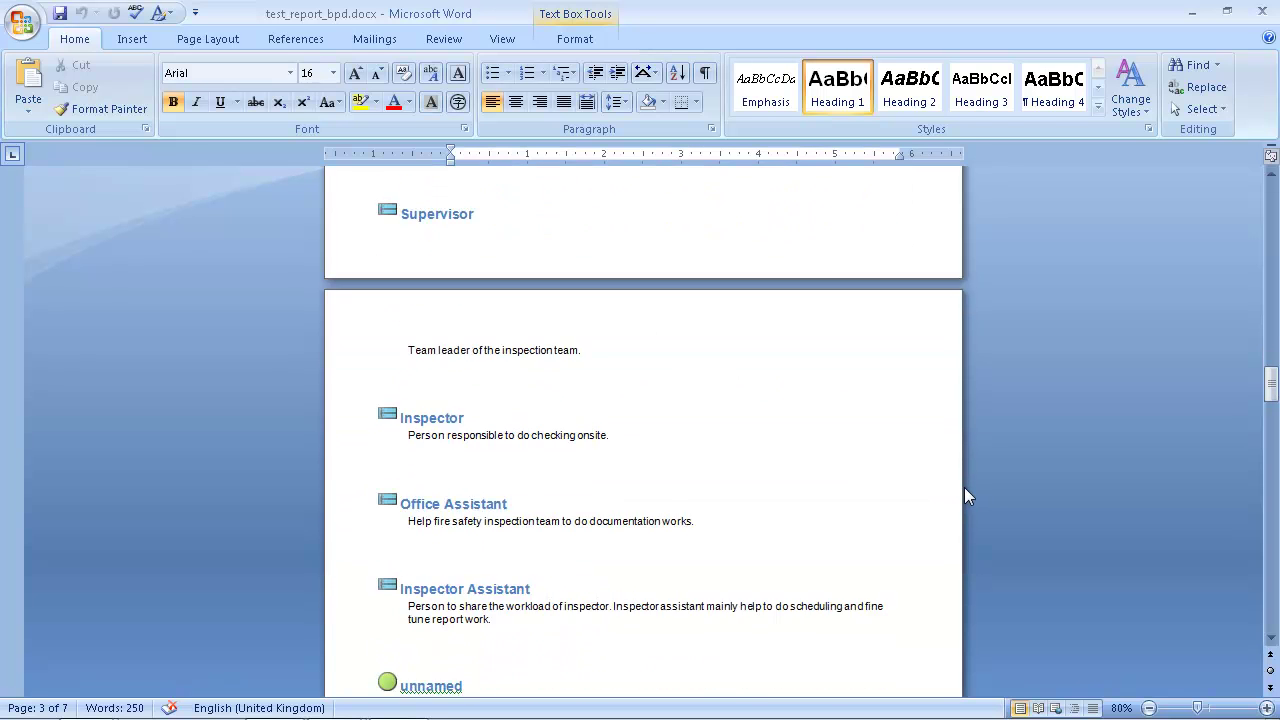
pyautogui.scroll(-2, 964, 487)
pyautogui.moveTo(1271, 390); pyautogui.dragTo(1197, 354)
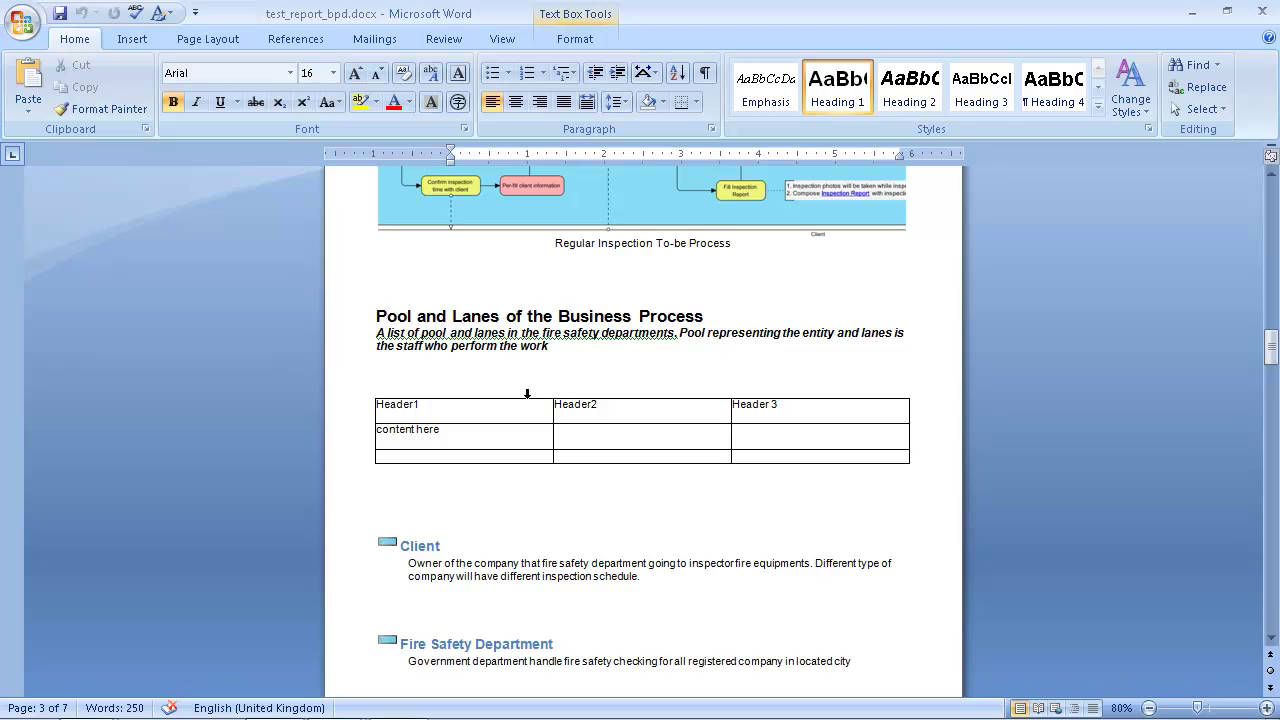
# Step: Below the "Pool and Lanes of the Business Process" description, add "Fdjkfjasfjkasdfj" and, after blank lines, "dfjasdjfdsa"
pyautogui.scroll(2, 557, 402)
pyautogui.click(568, 424)
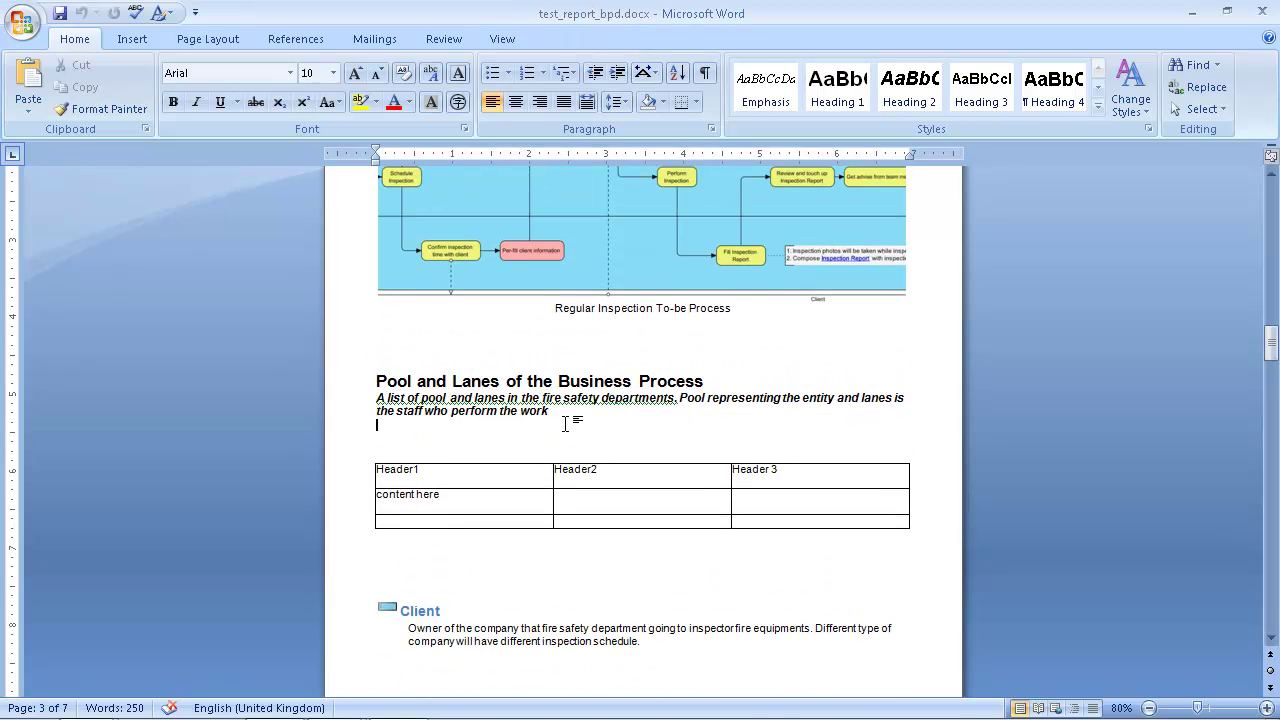
pyautogui.write('fdjkfjasfjkasdfj')
pyautogui.press('Return')
pyautogui.press('Return')
pyautogui.press('Return')
pyautogui.write('dfjasdfjdsa')
pyautogui.scroll(4, 588, 416)
pyautogui.scroll(-8, 560, 430)
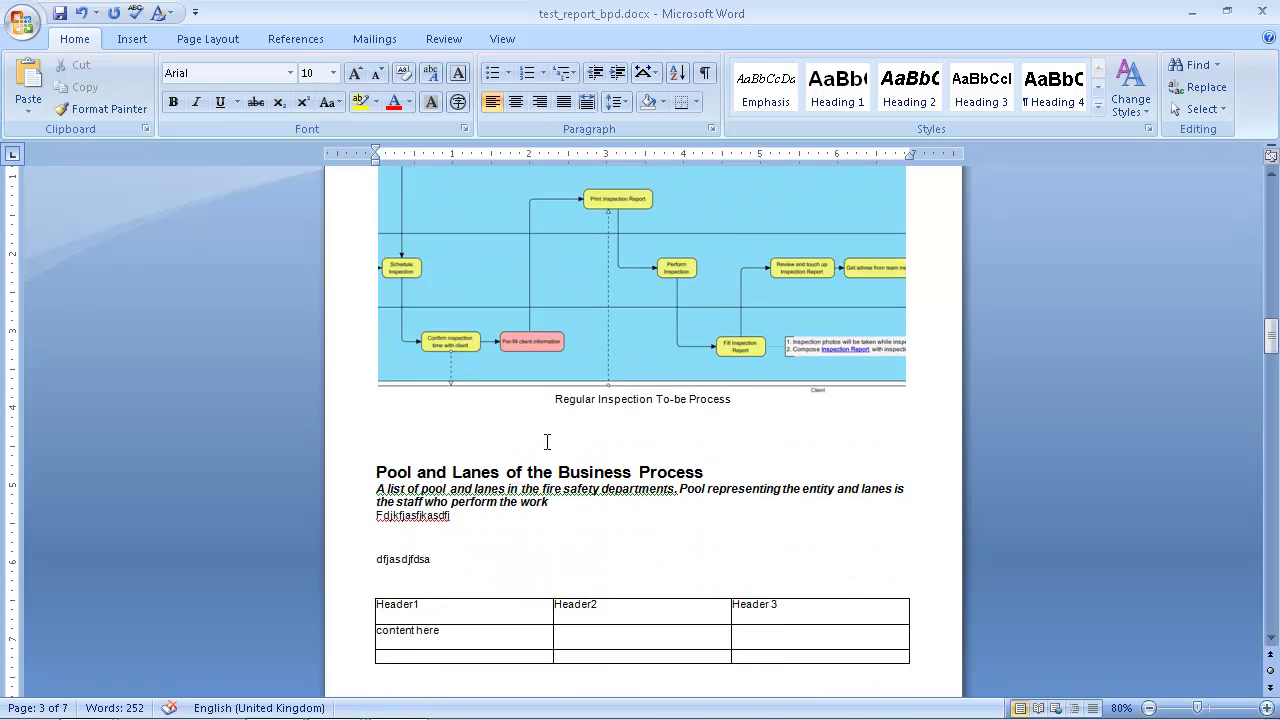
pyautogui.moveTo(641, 573); pyautogui.dragTo(641, 574)
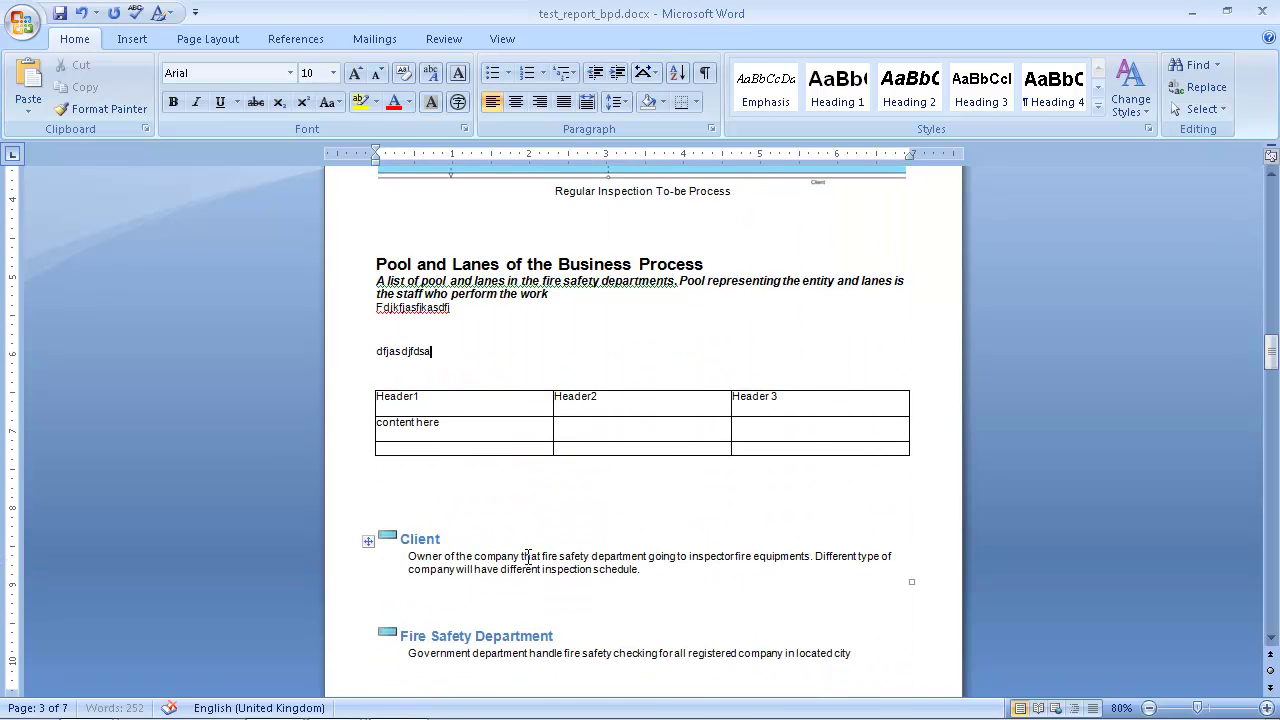
# Step: Move the Client heading and its description below the Fire Safety Department entry in the exported document
pyautogui.click(597, 556)
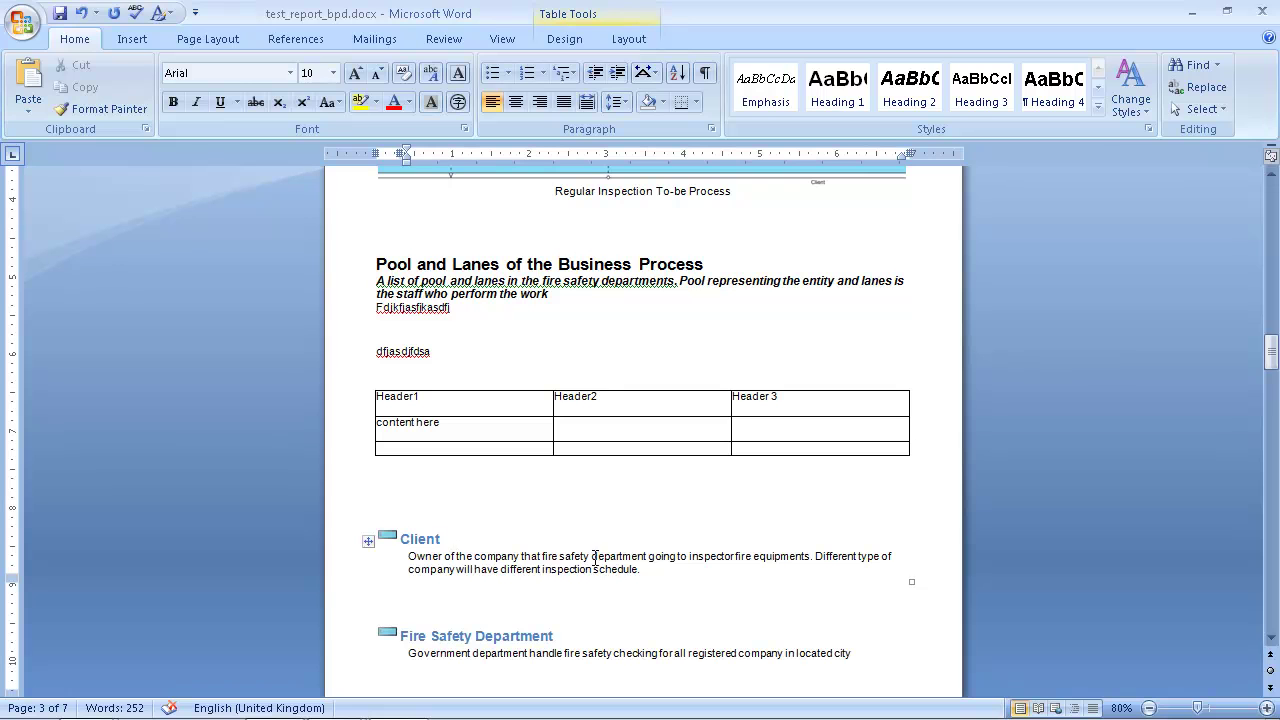
pyautogui.moveTo(645, 567); pyautogui.dragTo(385, 540)
pyautogui.hotkey('ctrl', 'c')
pyautogui.press('Delete')
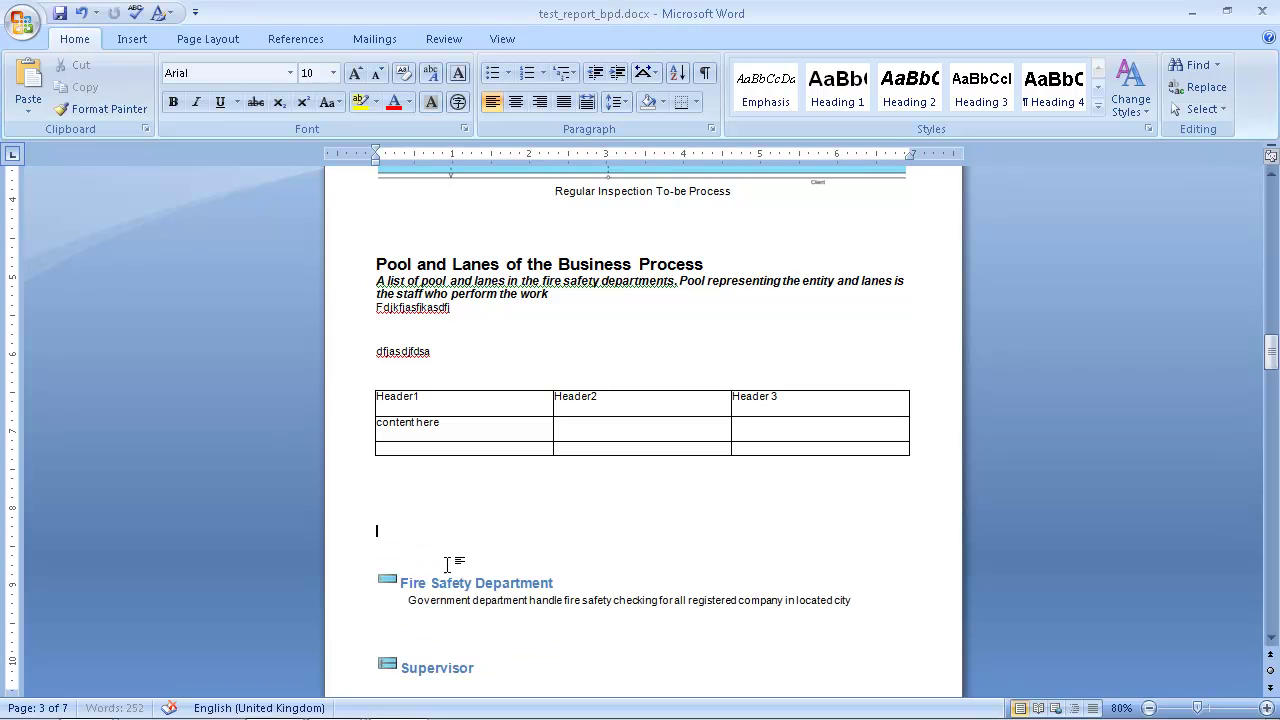
pyautogui.scroll(-1, 414, 534)
pyautogui.hotkey('ctrl', 'v')
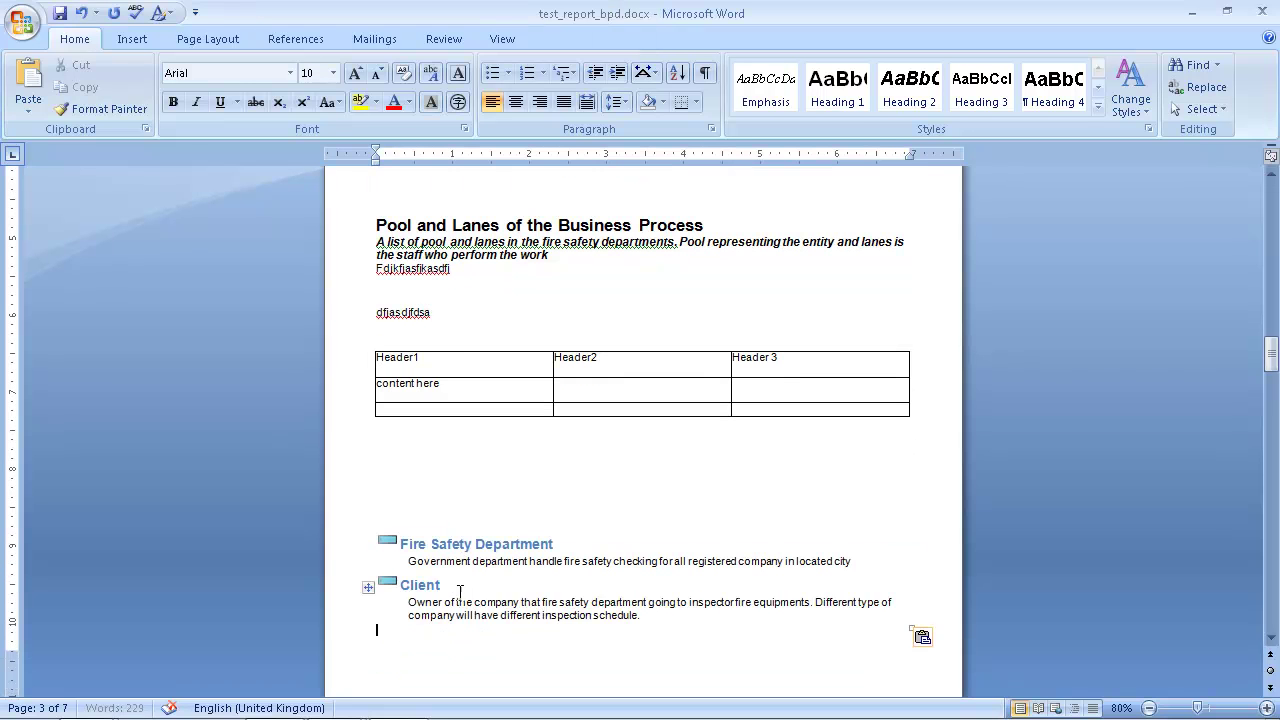
# Step: Look back through the document up to the revision log, and close it without saving the changes
pyautogui.scroll(8, 1010, 562)
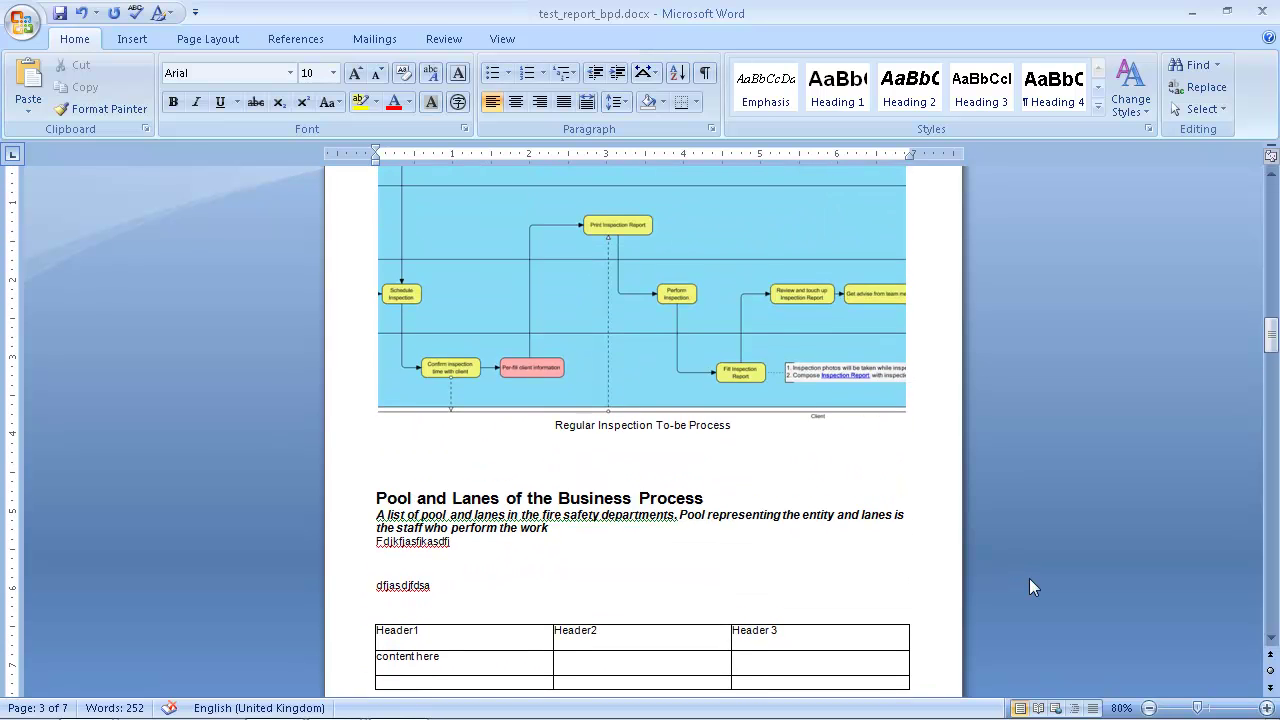
pyautogui.scroll(10, 999, 572)
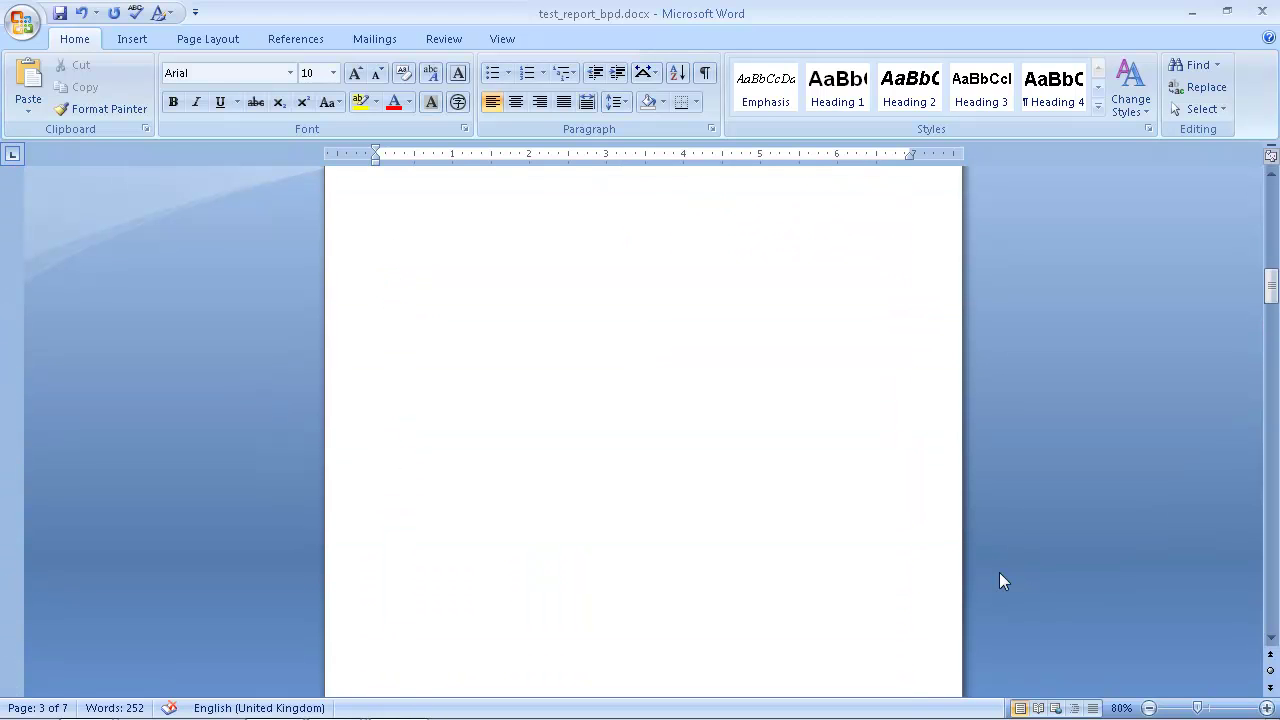
pyautogui.scroll(3, 999, 574)
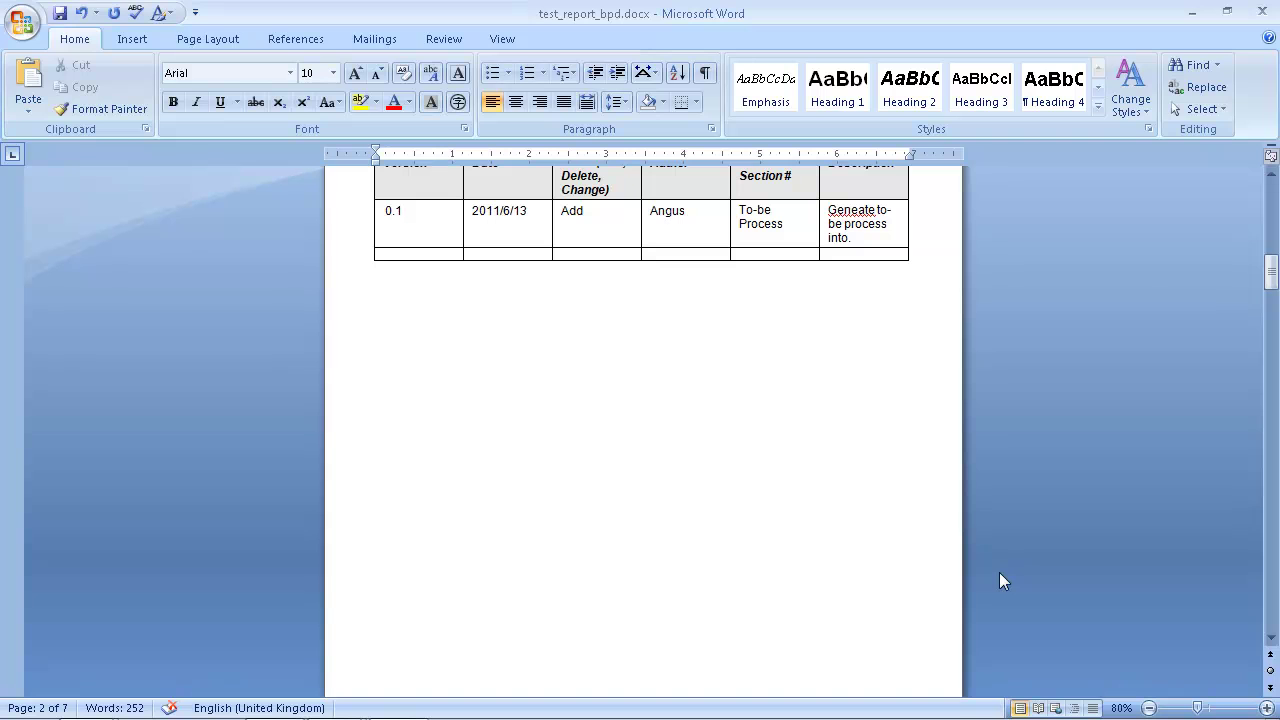
pyautogui.click(1262, 11)
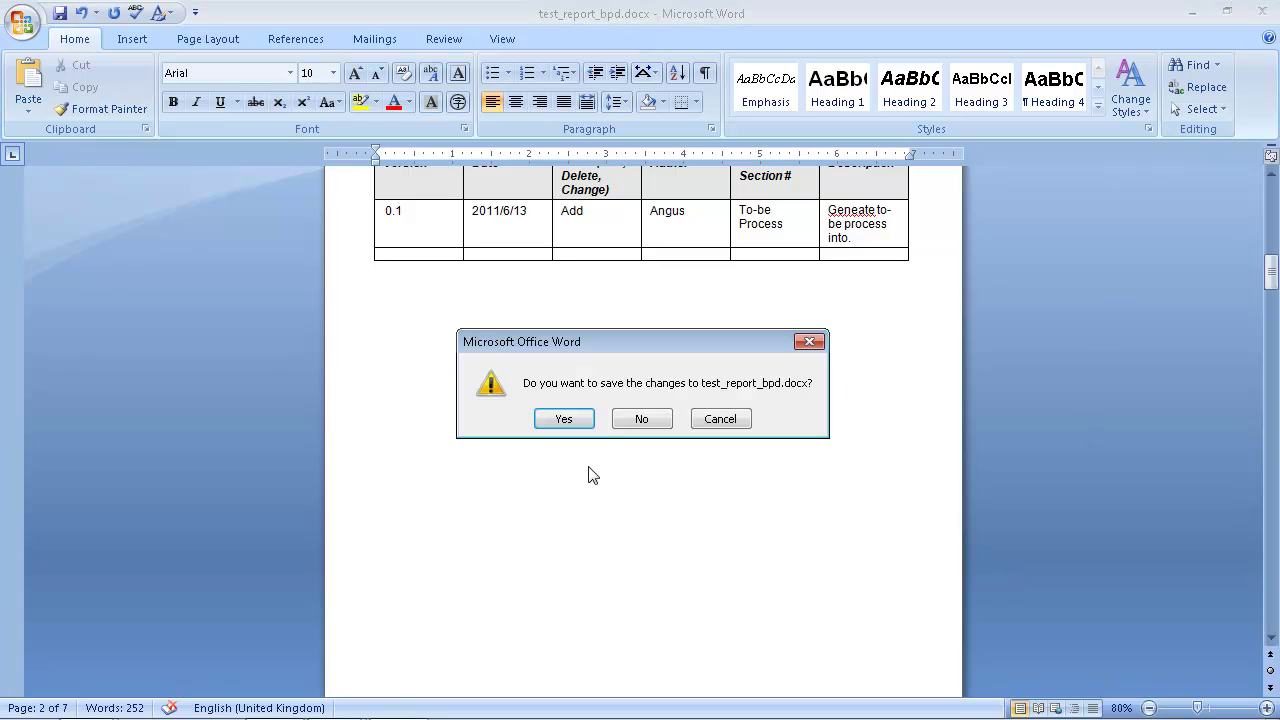
pyautogui.click(621, 423)
pyautogui.click(621, 422)
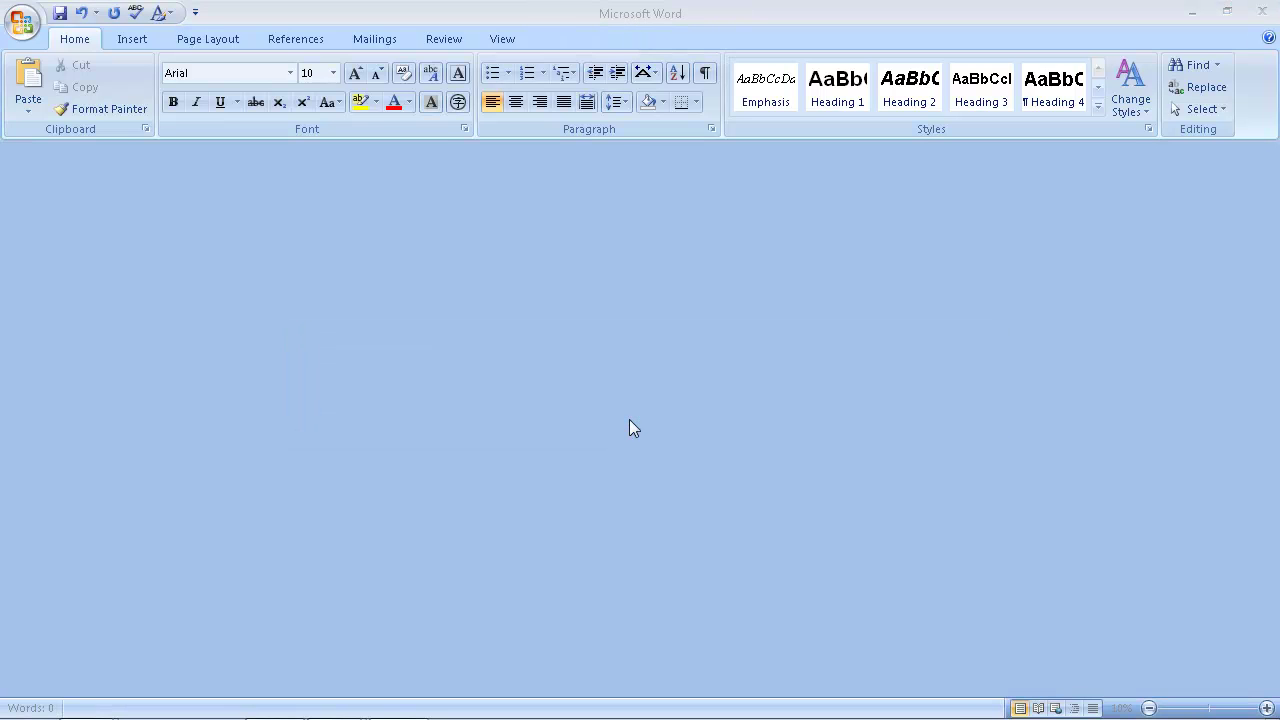
pyautogui.click(1257, 163)
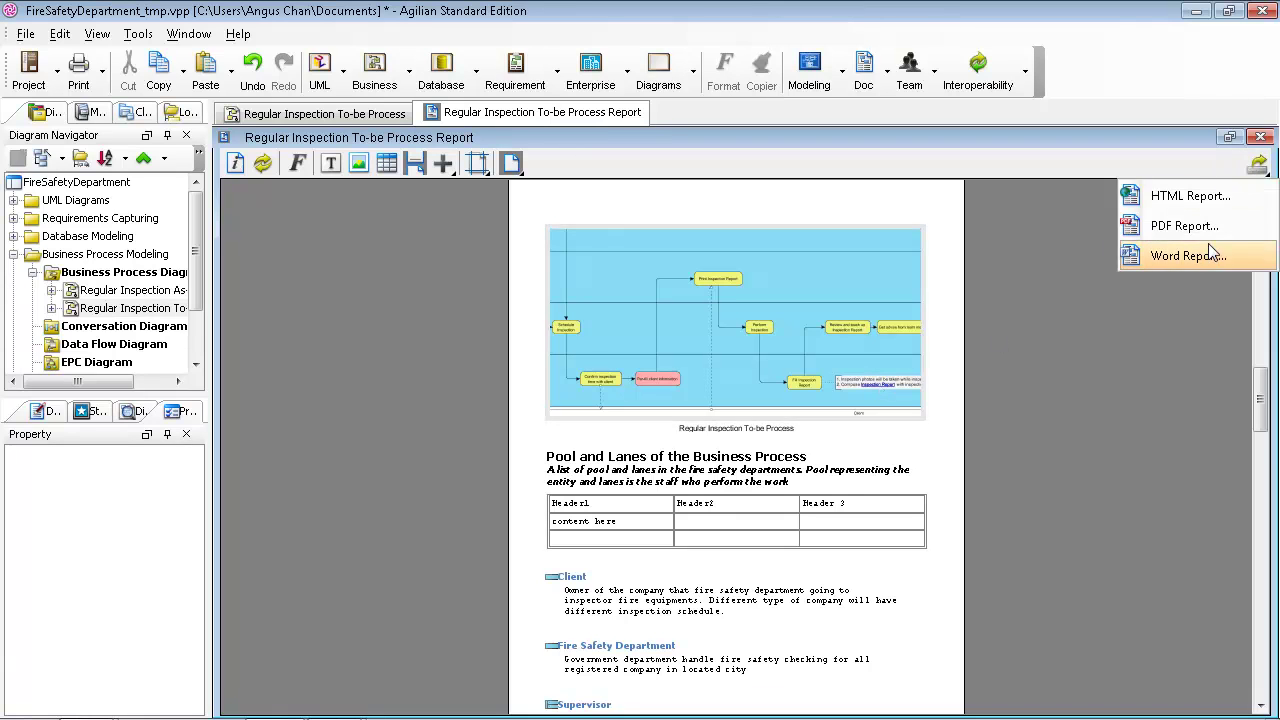
pyautogui.click(1113, 416)
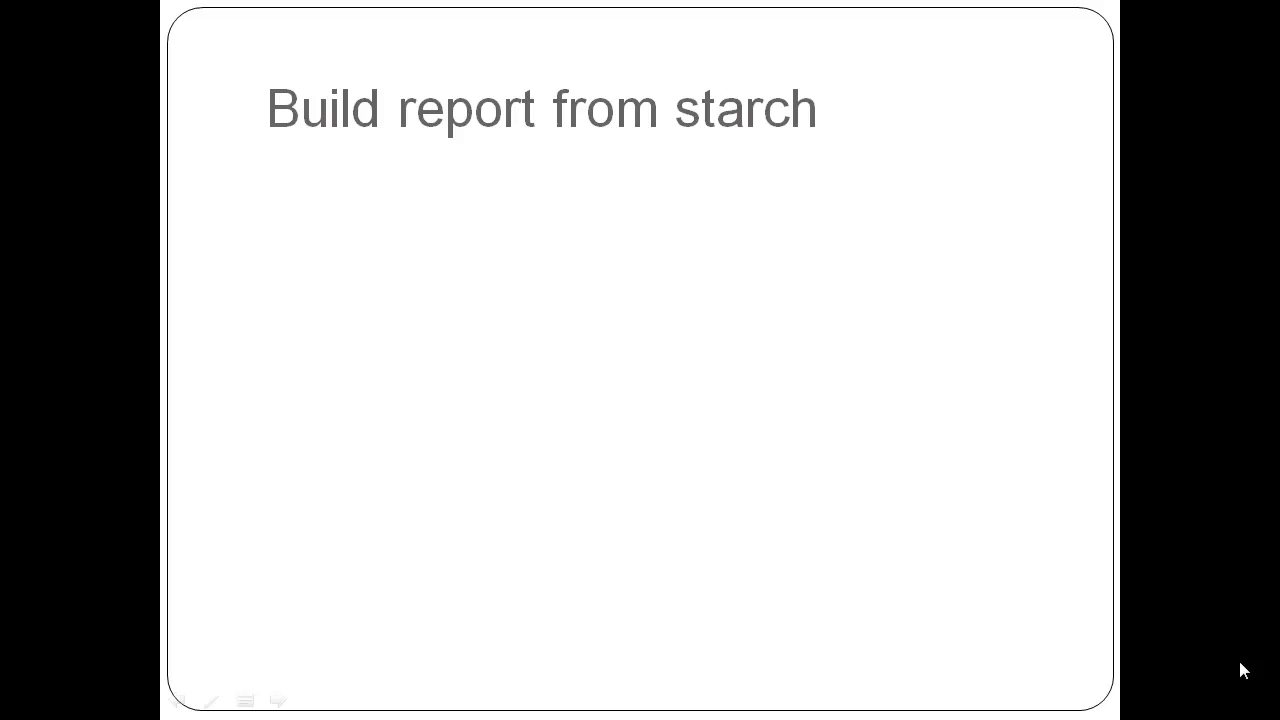
pyautogui.click(1243, 670)
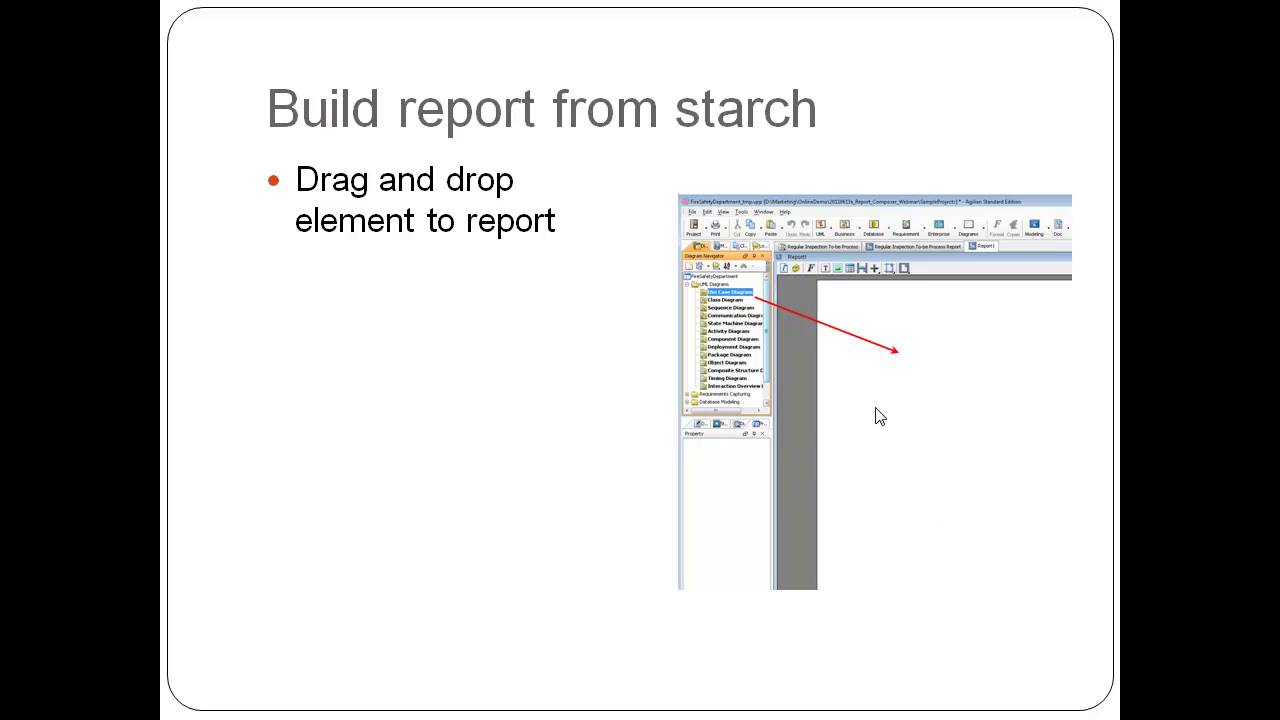
pyautogui.click(718, 371)
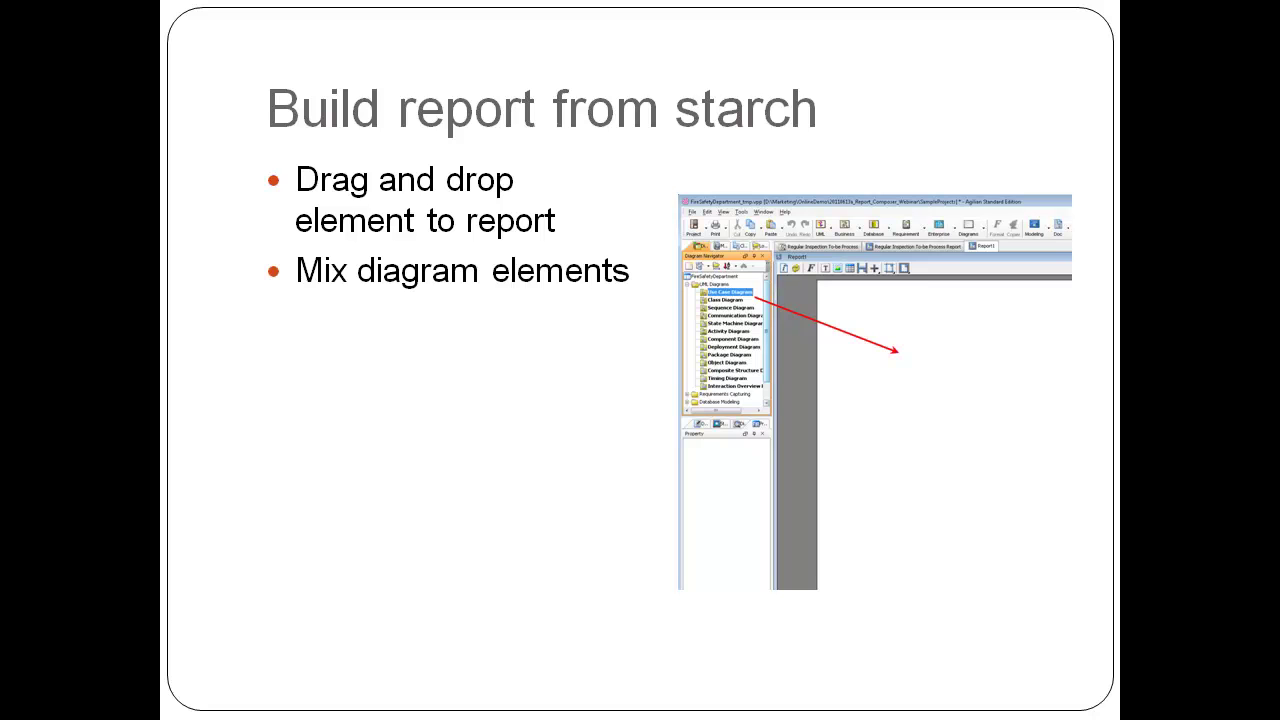
pyautogui.press('Right')
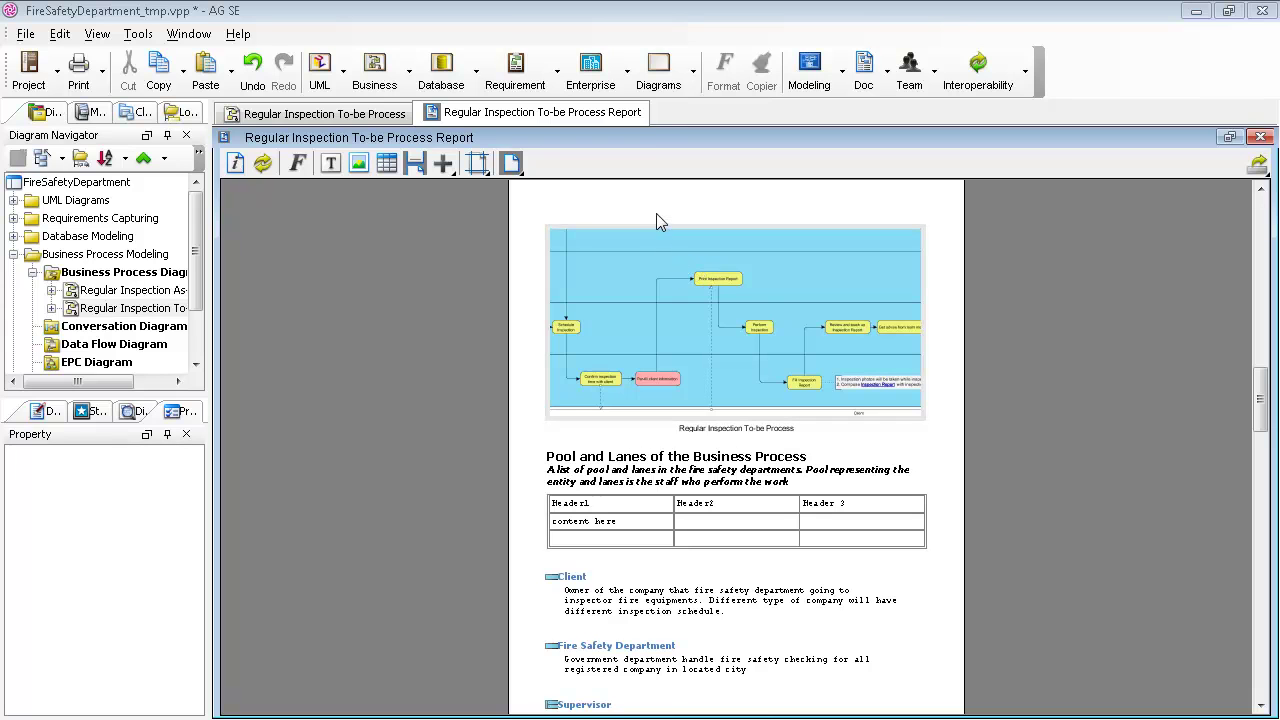
# Step: Create a new blank report and set its diagram name to "Business Process report"
pyautogui.click(657, 90)
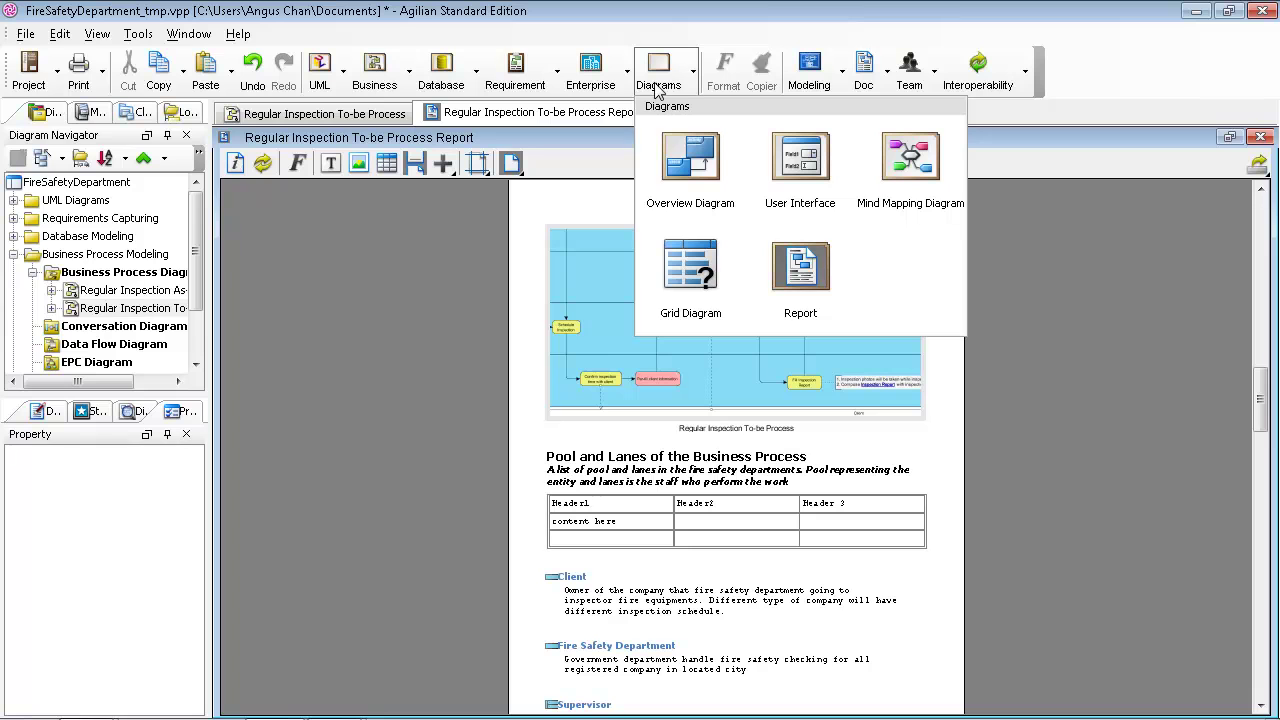
pyautogui.click(794, 312)
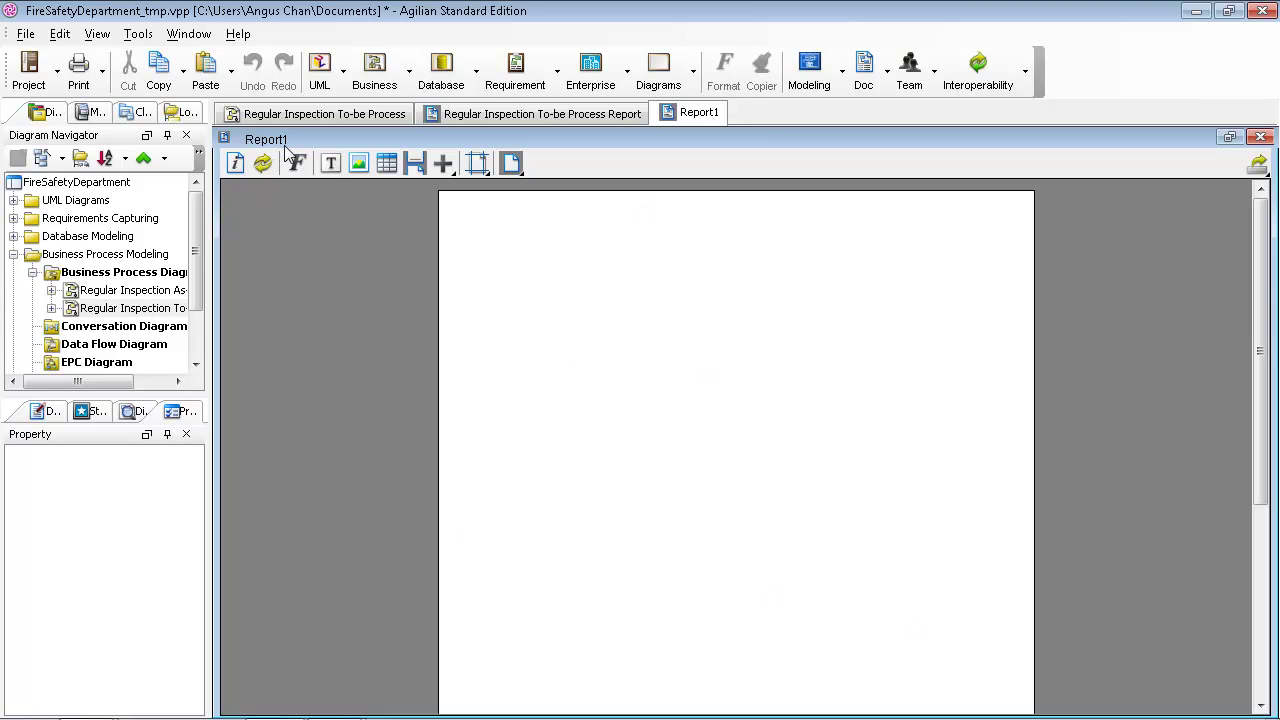
pyautogui.click(237, 163)
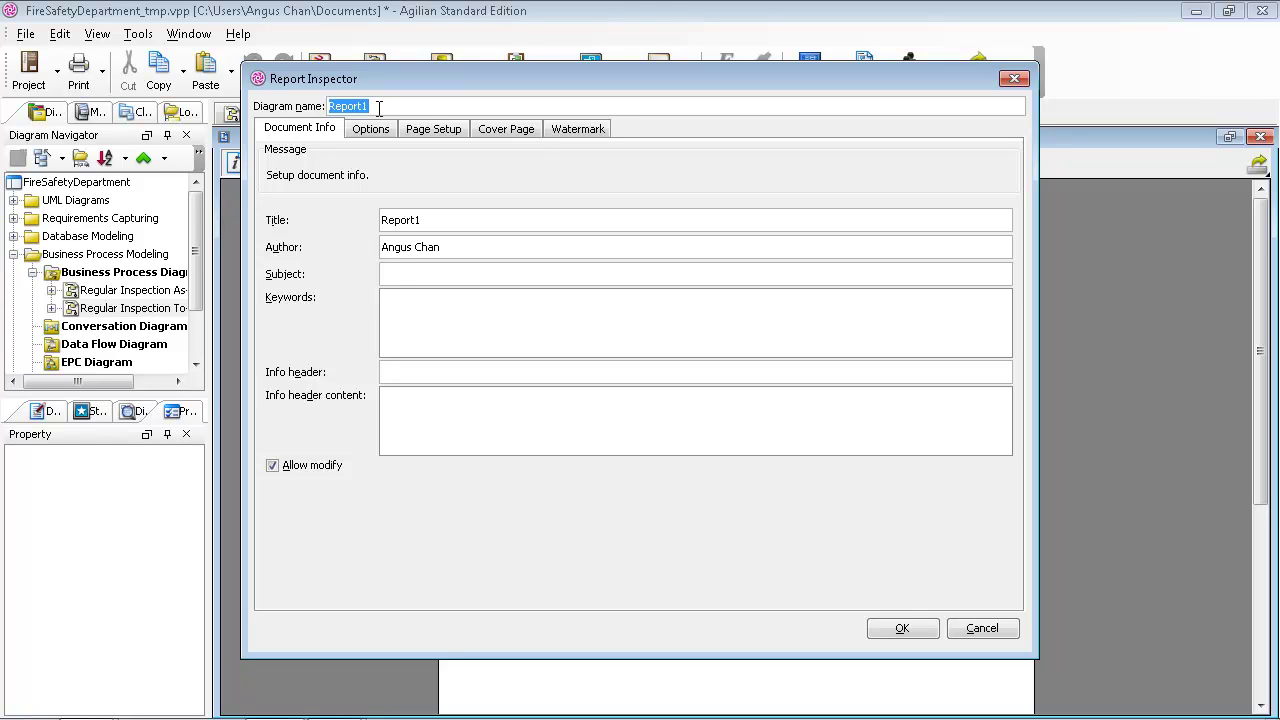
pyautogui.write('Use Case and Busoi')
pyautogui.hotkey('ctrl', 'a')
pyautogui.write('Business Process report')
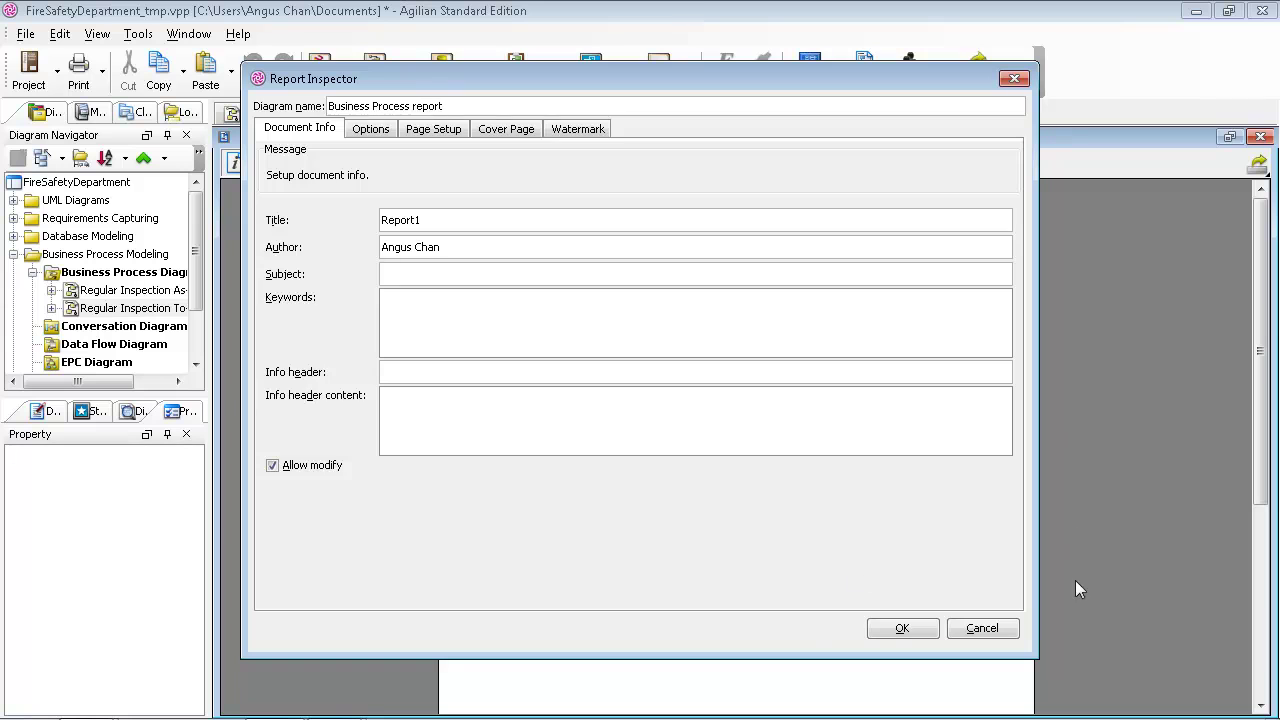
pyautogui.click(888, 634)
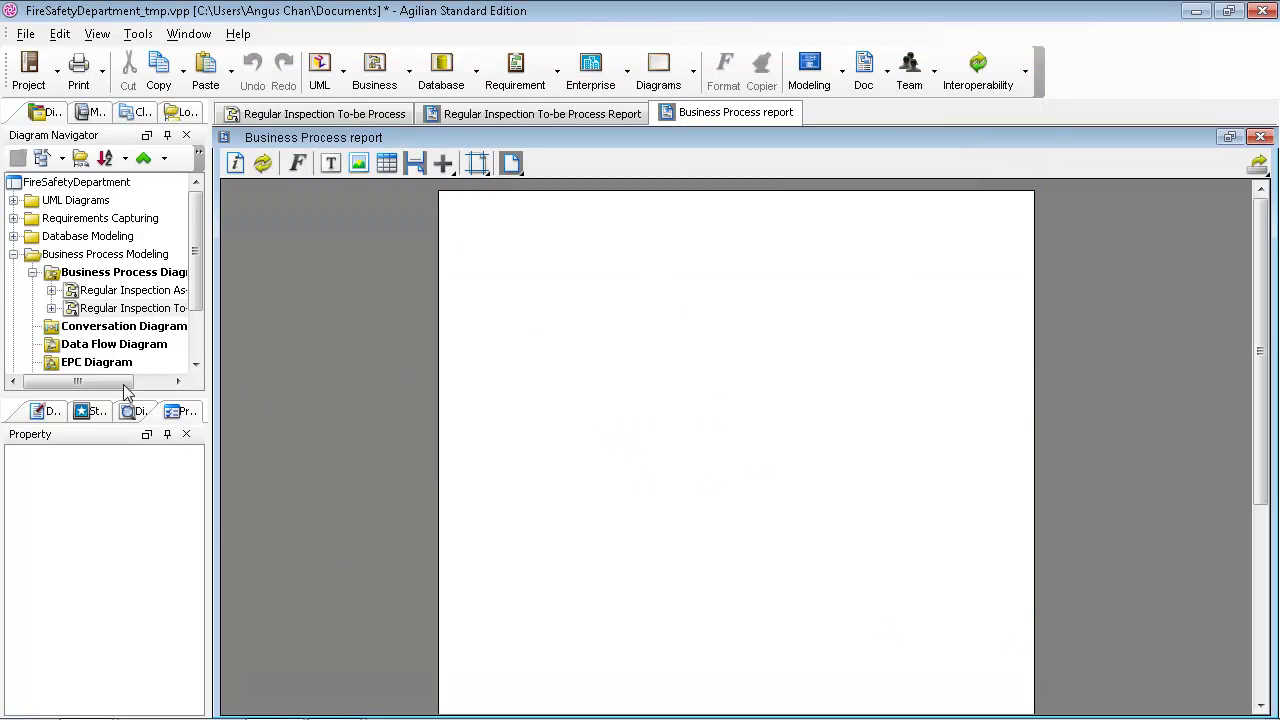
# Step: Add the Business Process Diagram element of the Regular Inspection As-is Process to the blank report page
pyautogui.click(104, 302)
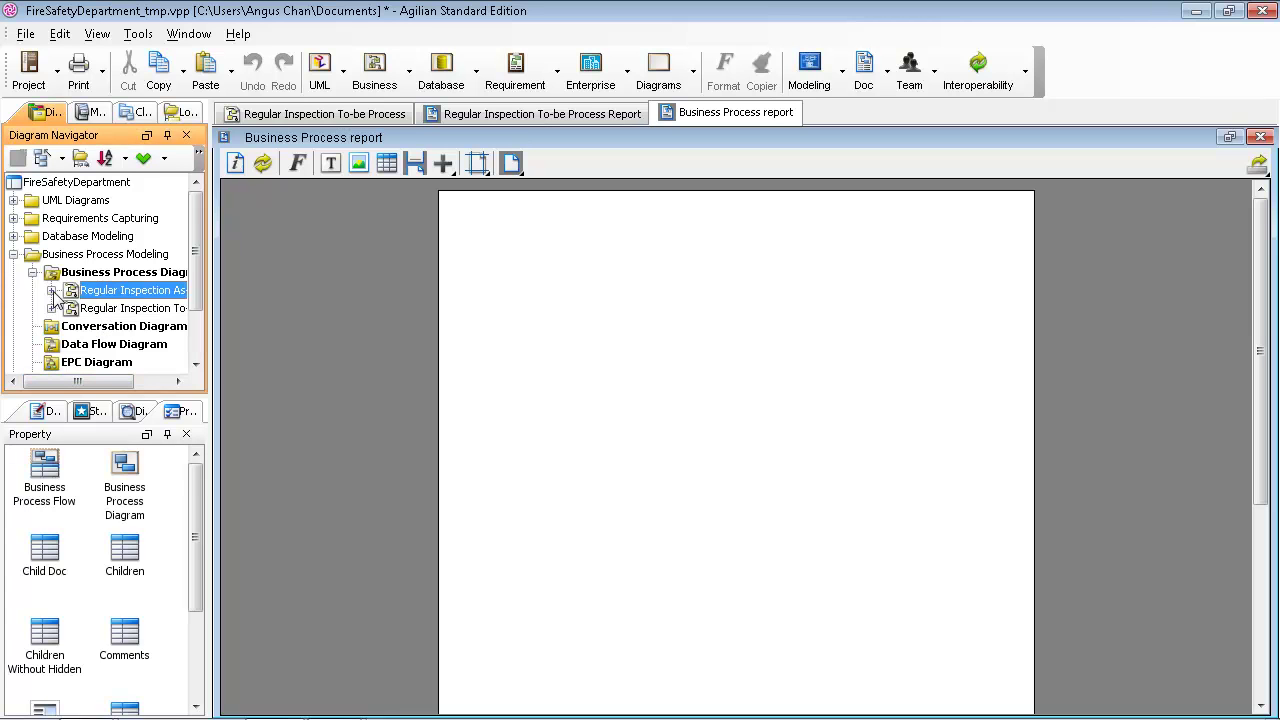
pyautogui.click(150, 309)
pyautogui.click(156, 294)
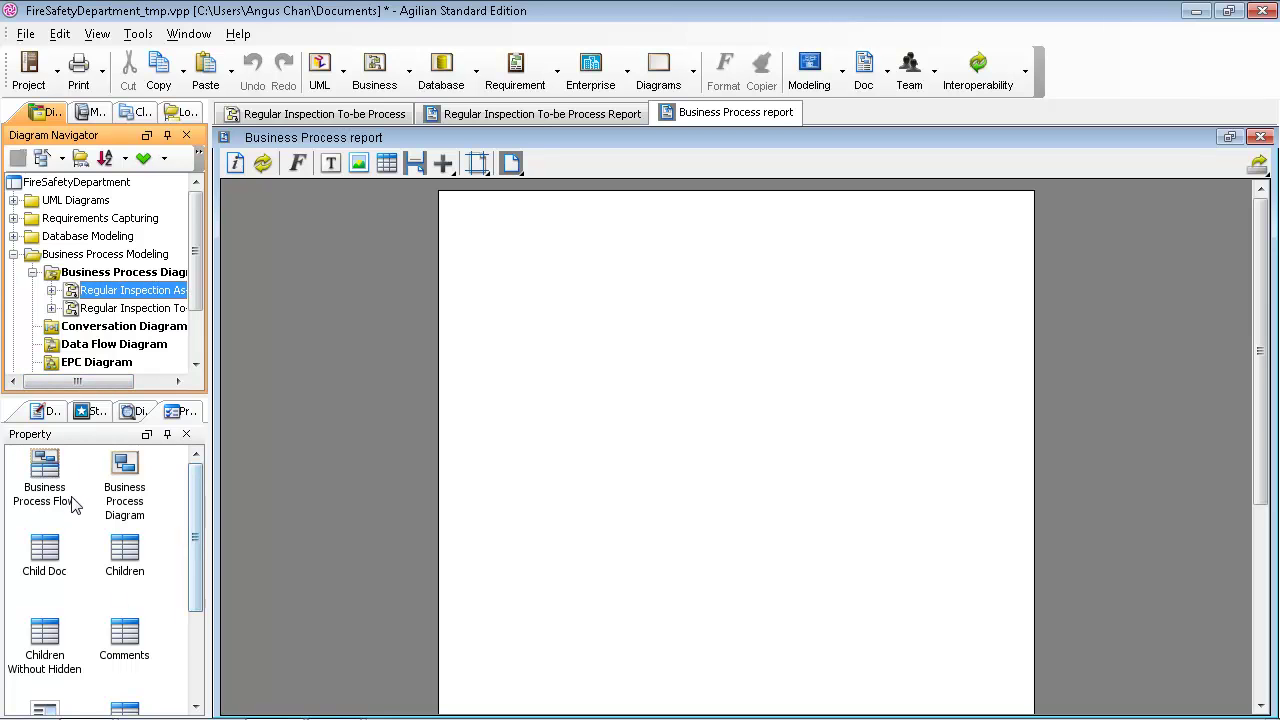
pyautogui.scroll(-2, 160, 523)
pyautogui.scroll(2, 154, 535)
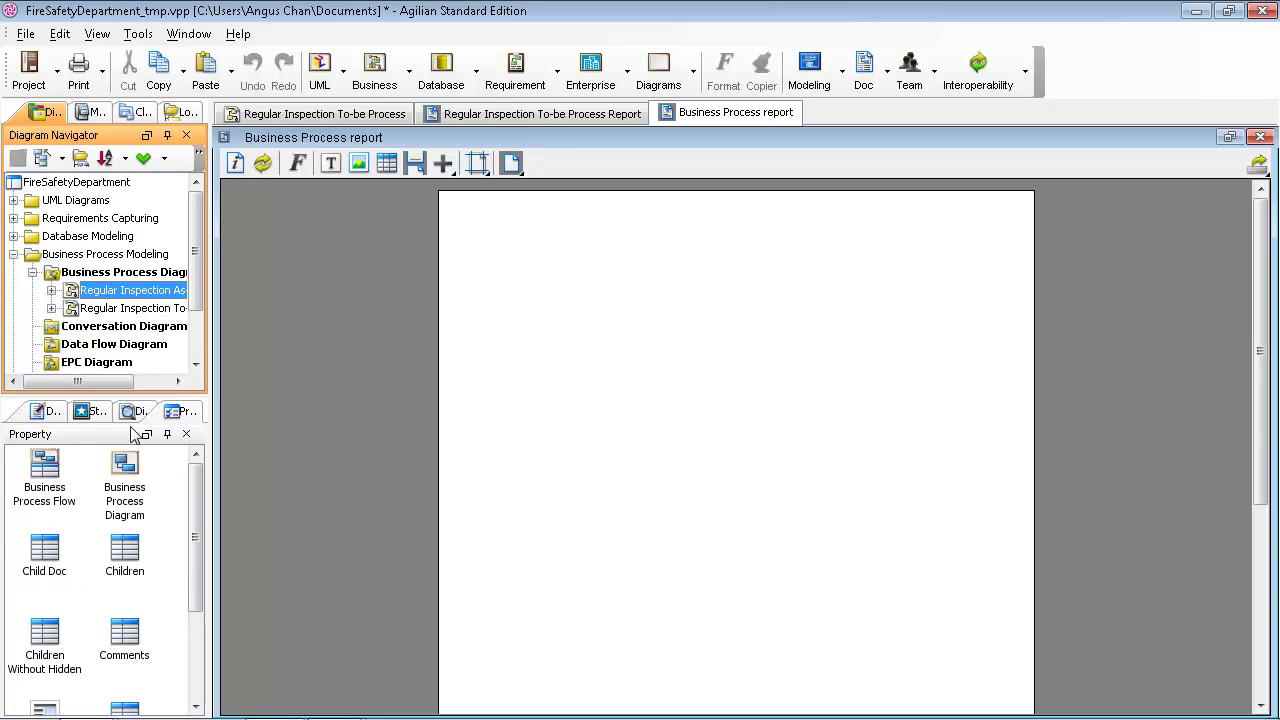
pyautogui.click(137, 309)
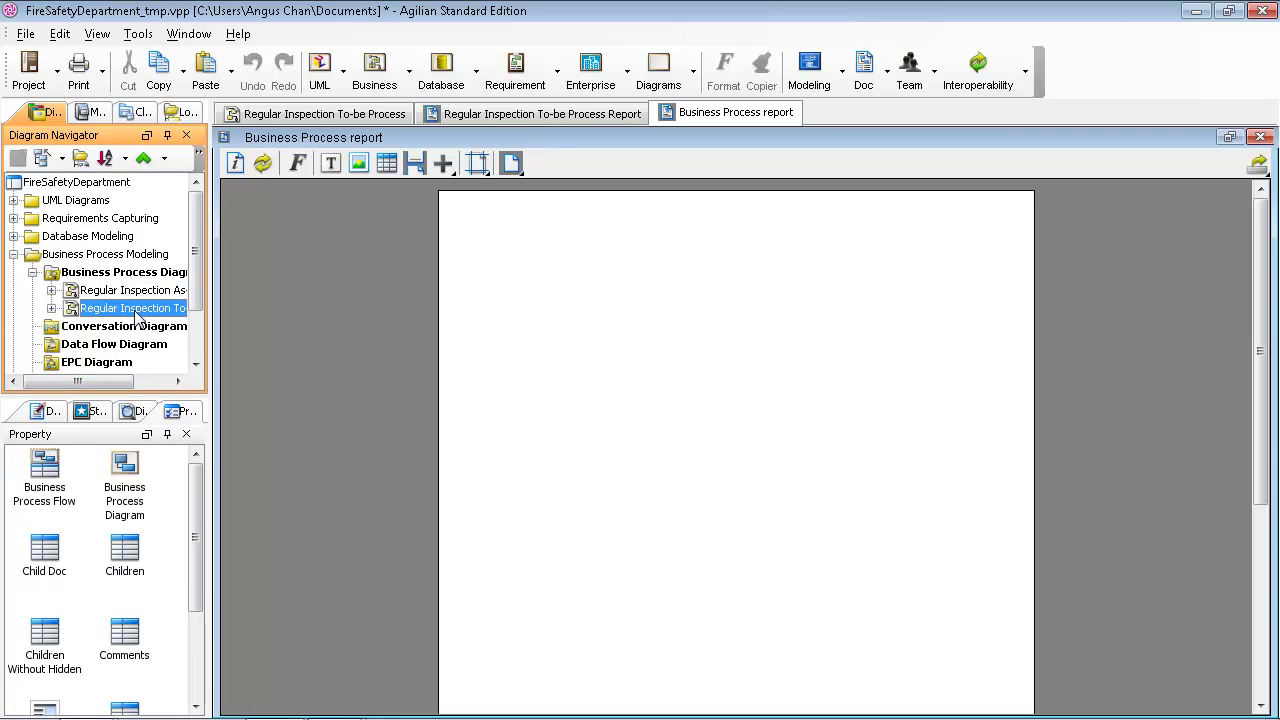
pyautogui.click(134, 290)
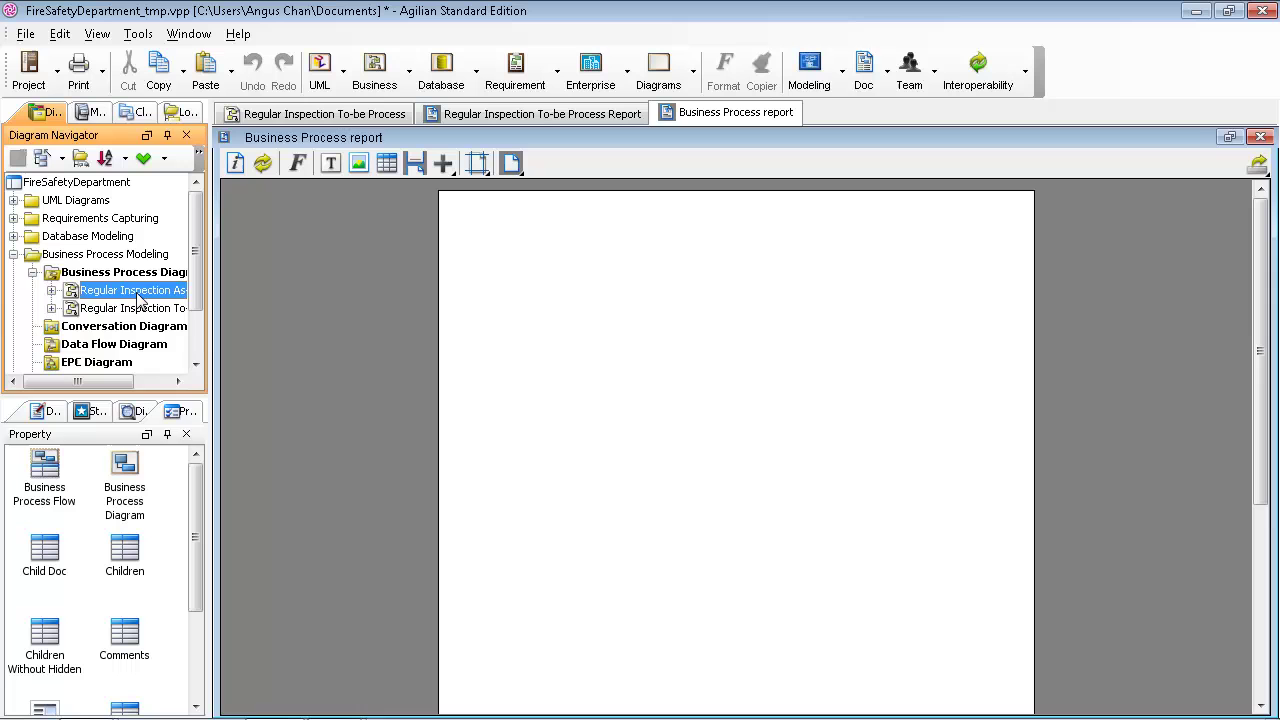
pyautogui.click(47, 490)
pyautogui.click(123, 478)
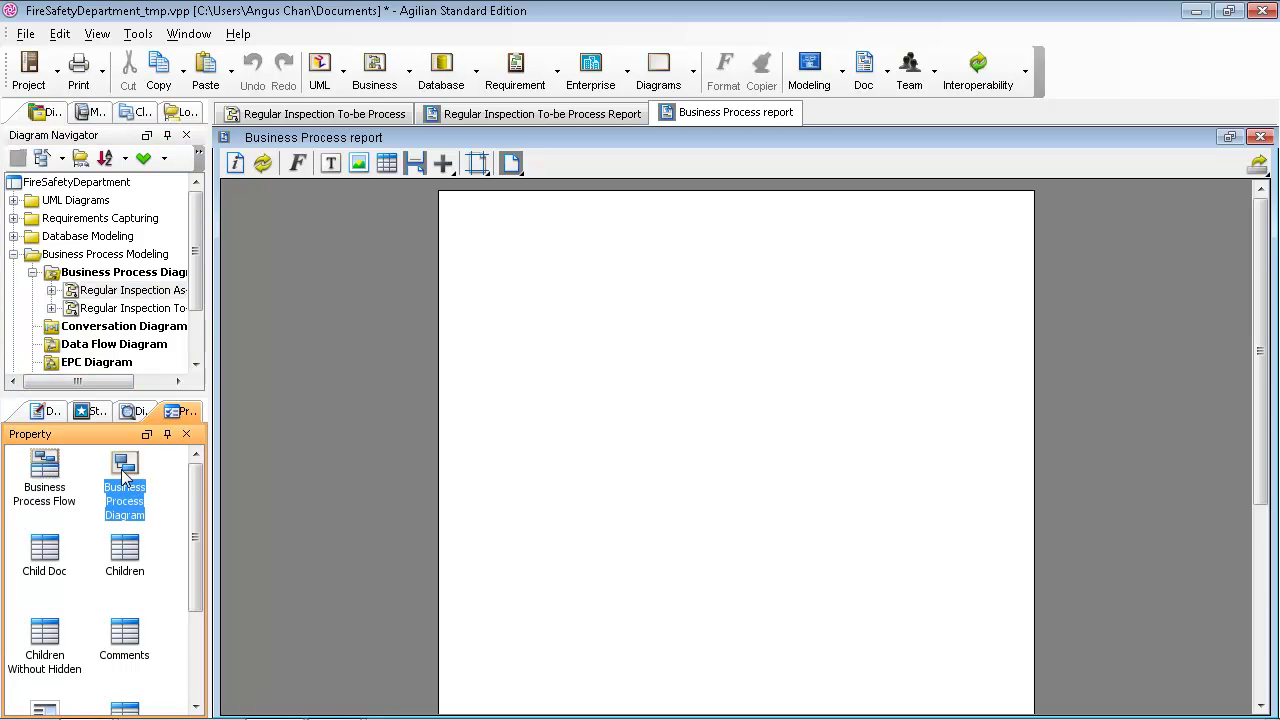
pyautogui.moveTo(123, 478); pyautogui.dragTo(154, 463)
pyautogui.moveTo(546, 281); pyautogui.dragTo(551, 280)
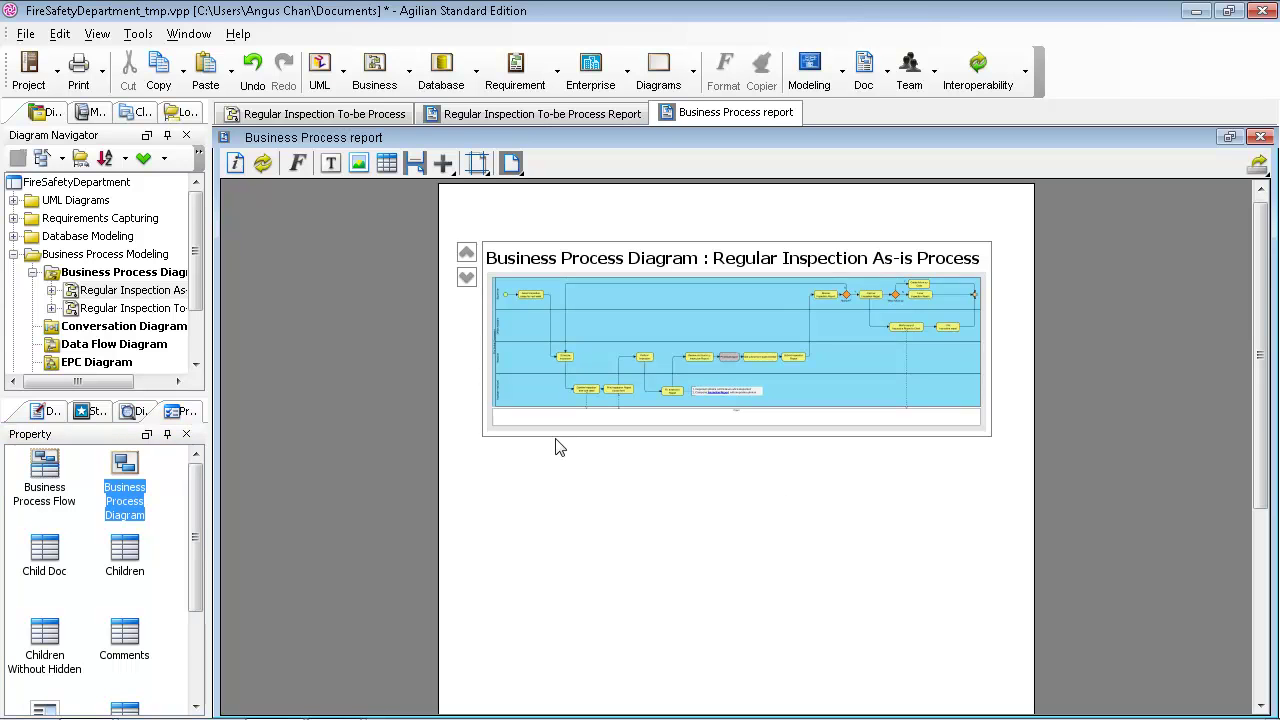
# Step: Add the Business Process Diagram element of the Regular Inspection To-be Process below the As-is diagram in the report
pyautogui.click(172, 316)
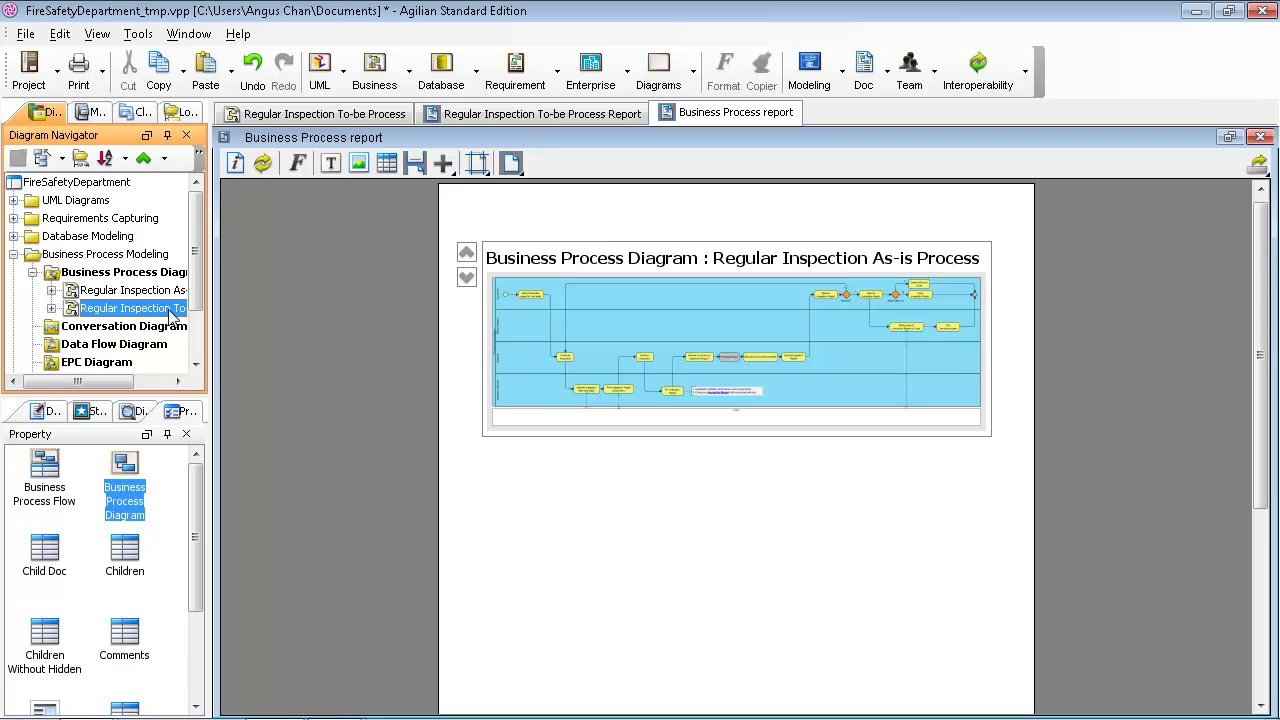
pyautogui.moveTo(142, 502); pyautogui.dragTo(517, 514)
pyautogui.scroll(5, 519, 517)
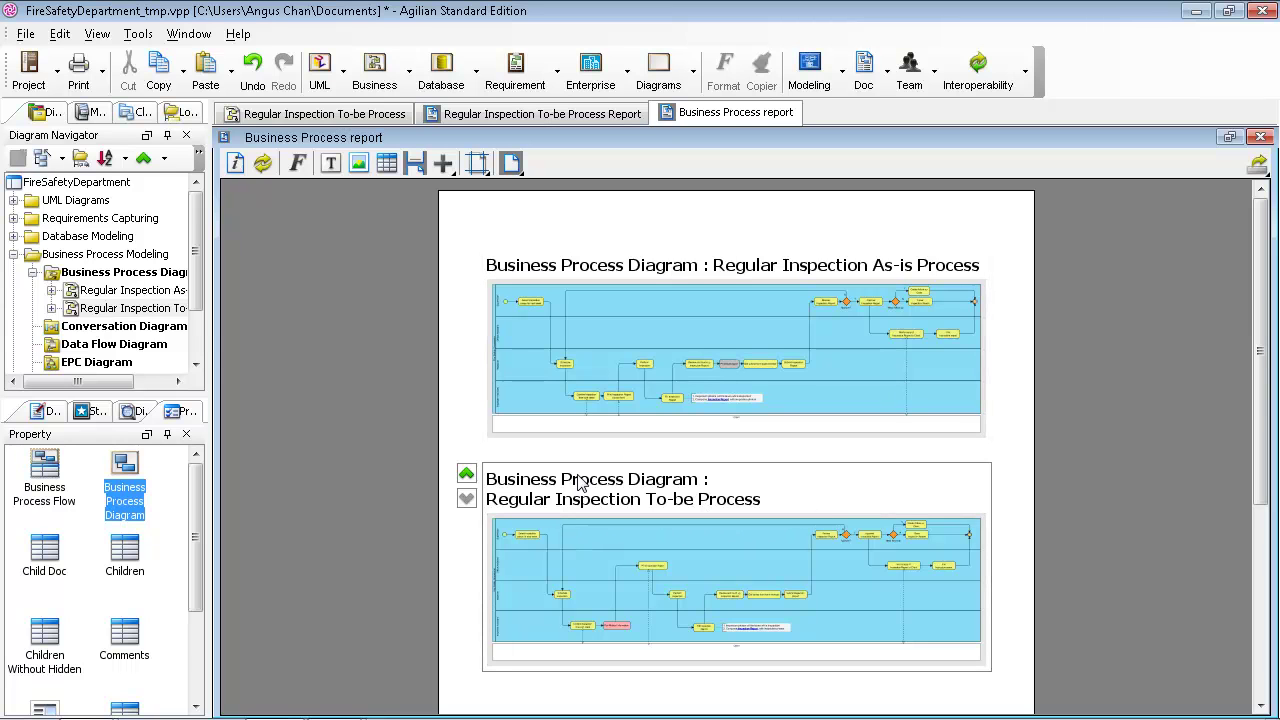
pyautogui.scroll(-1, 574, 481)
pyautogui.scroll(1, 574, 481)
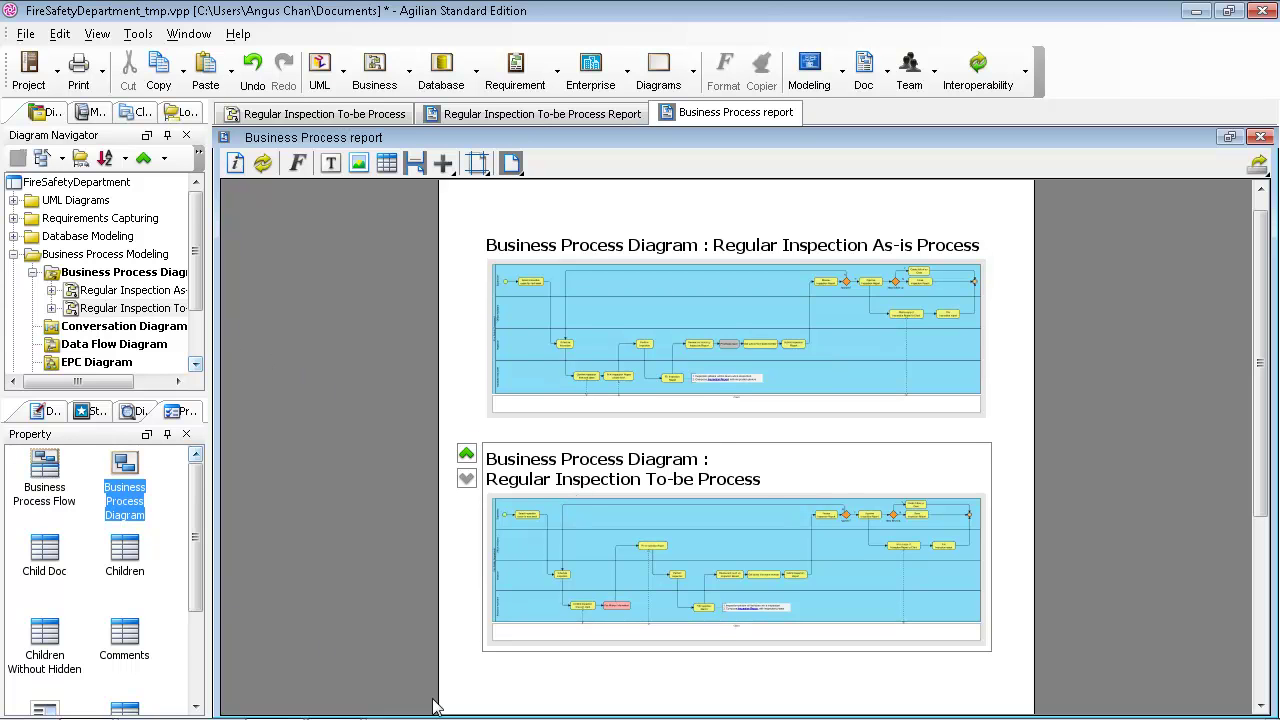
pyautogui.scroll(-4, 566, 677)
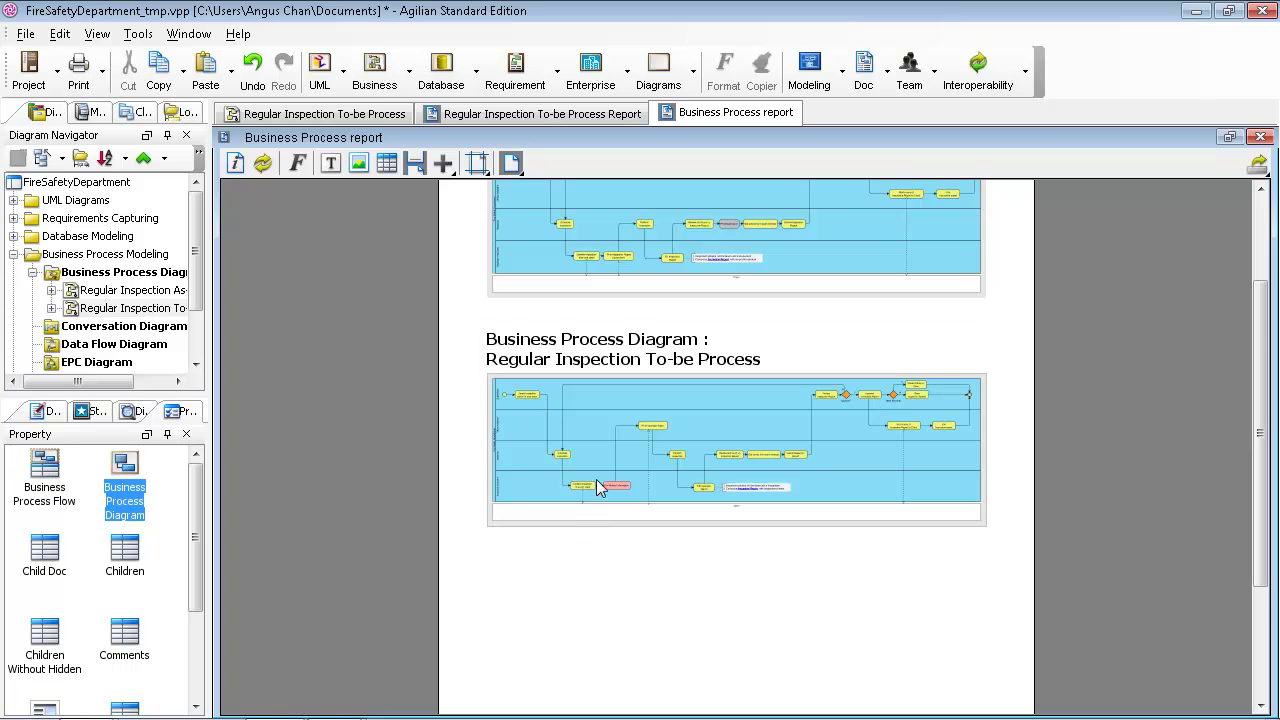
# Step: Enlarge and reposition the To-be Process diagram within its frame to focus on the tasks from Schedule Inspection to Submit Inspection Report
pyautogui.click(778, 508)
pyautogui.scroll(5, 901, 608)
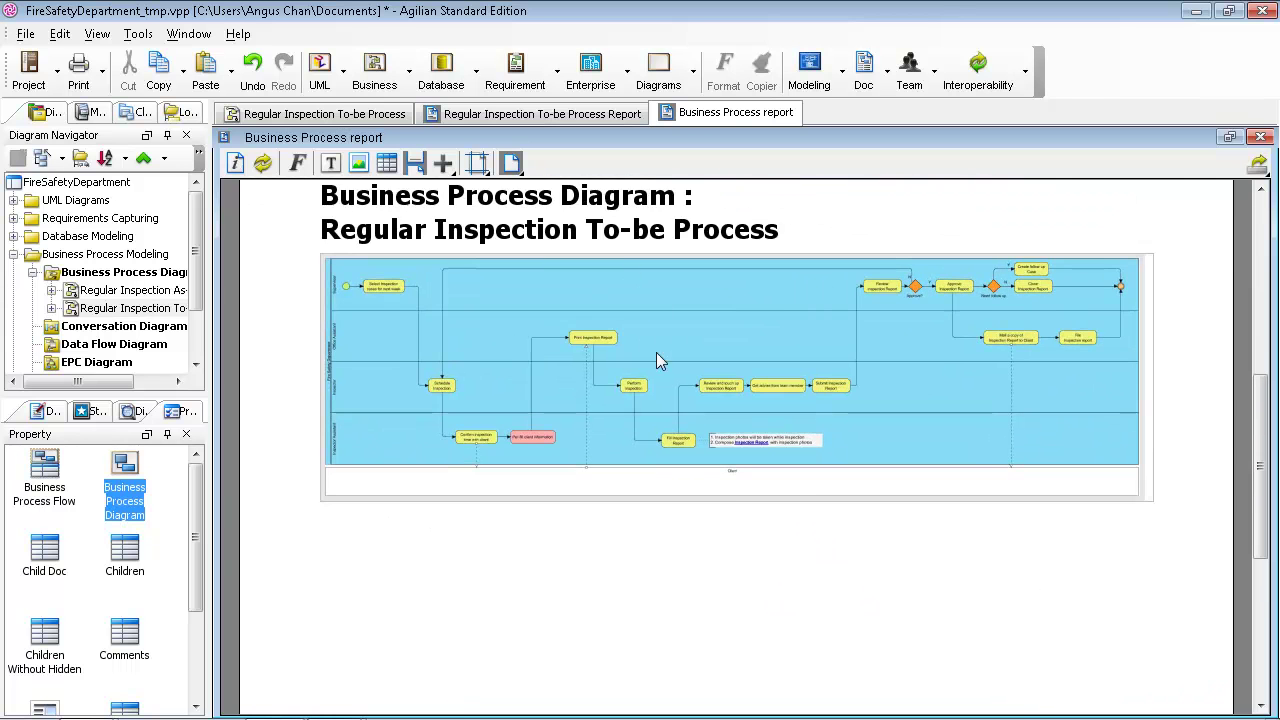
pyautogui.moveTo(654, 528)
pyautogui.mouseDown()
pyautogui.moveTo(629, 528)
pyautogui.moveTo(660, 526)
pyautogui.mouseUp()
pyautogui.moveTo(690, 315); pyautogui.dragTo(640, 300)
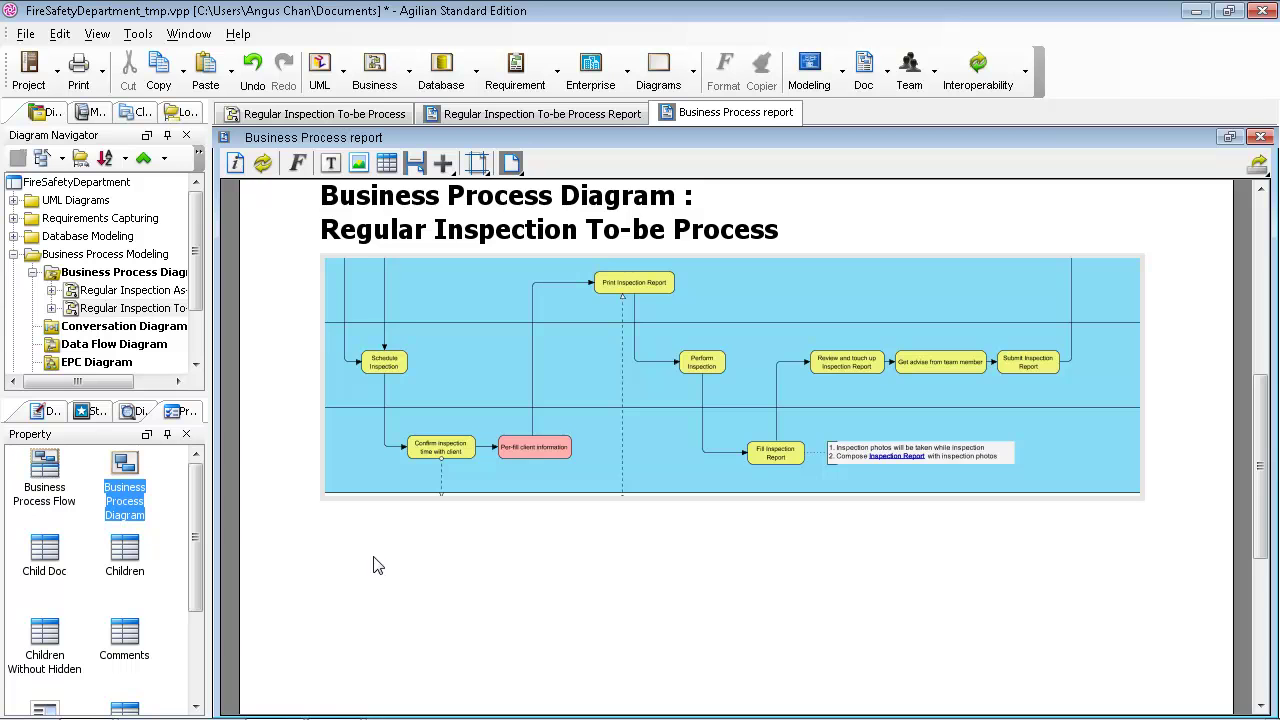
# Step: Add the Children table of the Regular Inspection To-be Process below its diagram and look through the listed elements
pyautogui.keyDown('ctrl'); pyautogui.scroll(-5, 373, 557); pyautogui.keyUp('ctrl')
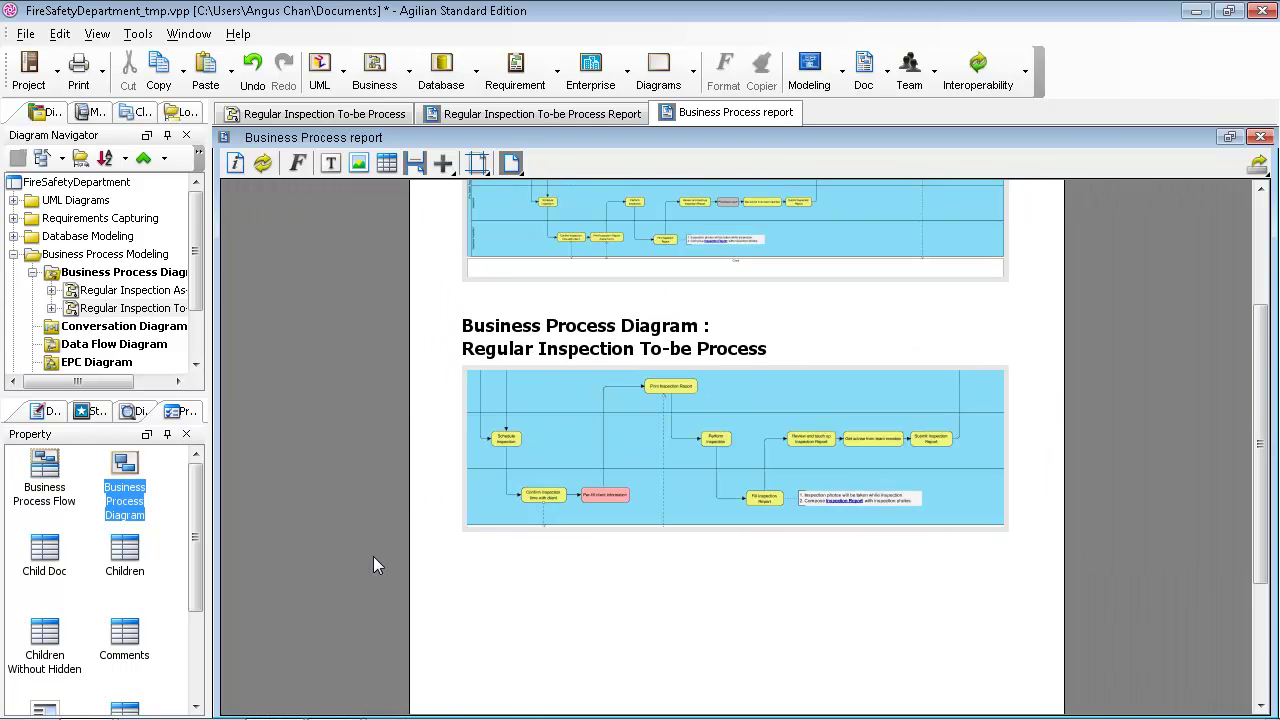
pyautogui.keyDown('ctrl'); pyautogui.scroll(-2, 373, 556); pyautogui.keyUp('ctrl')
pyautogui.click(140, 570)
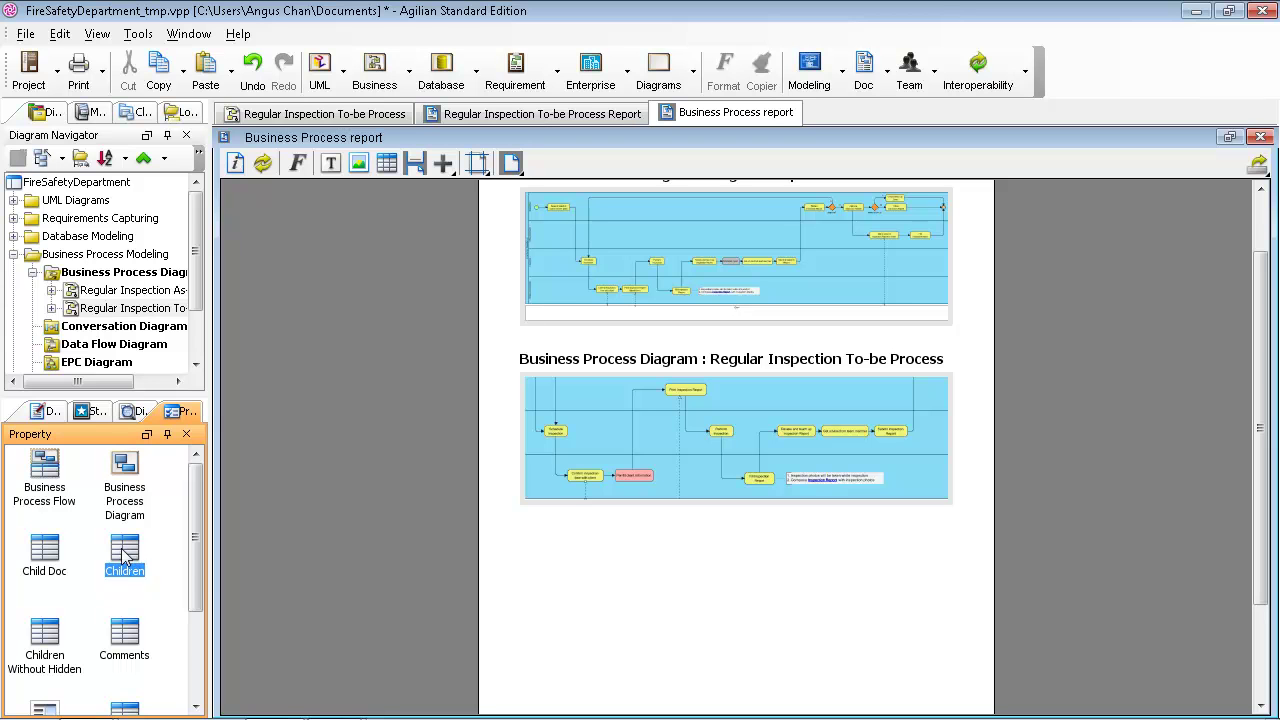
pyautogui.moveTo(360, 550); pyautogui.dragTo(530, 553)
pyautogui.scroll(-3, 528, 557)
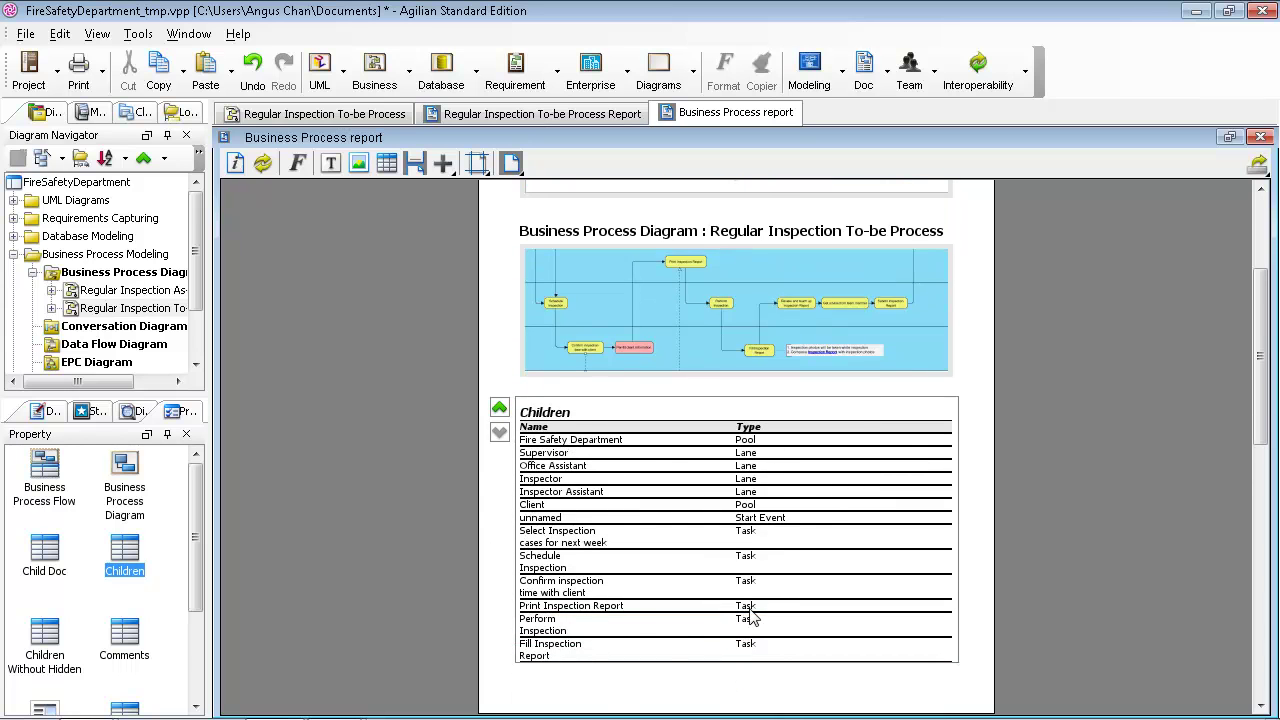
pyautogui.scroll(-10, 760, 657)
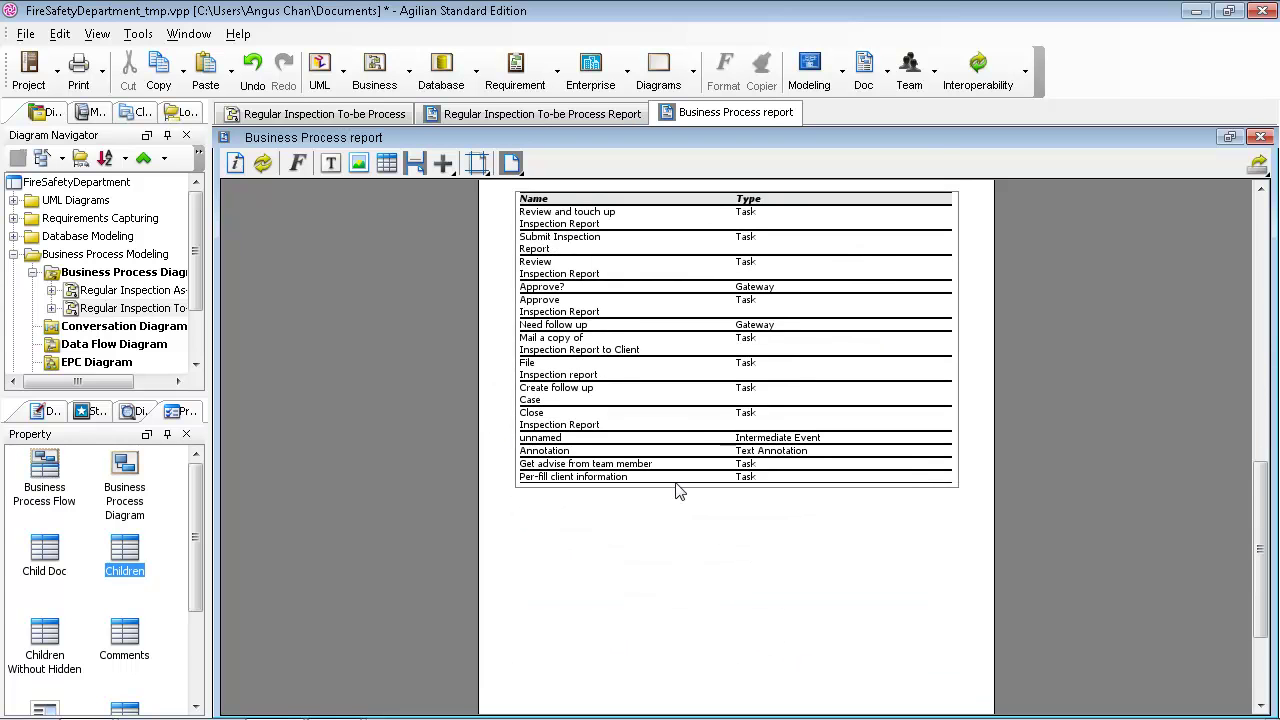
# Step: Expand the Regular Inspection To-be Process in the diagram tree through the Fire Safety Department pool to the Supervisor lane's elements
pyautogui.scroll(10, 677, 484)
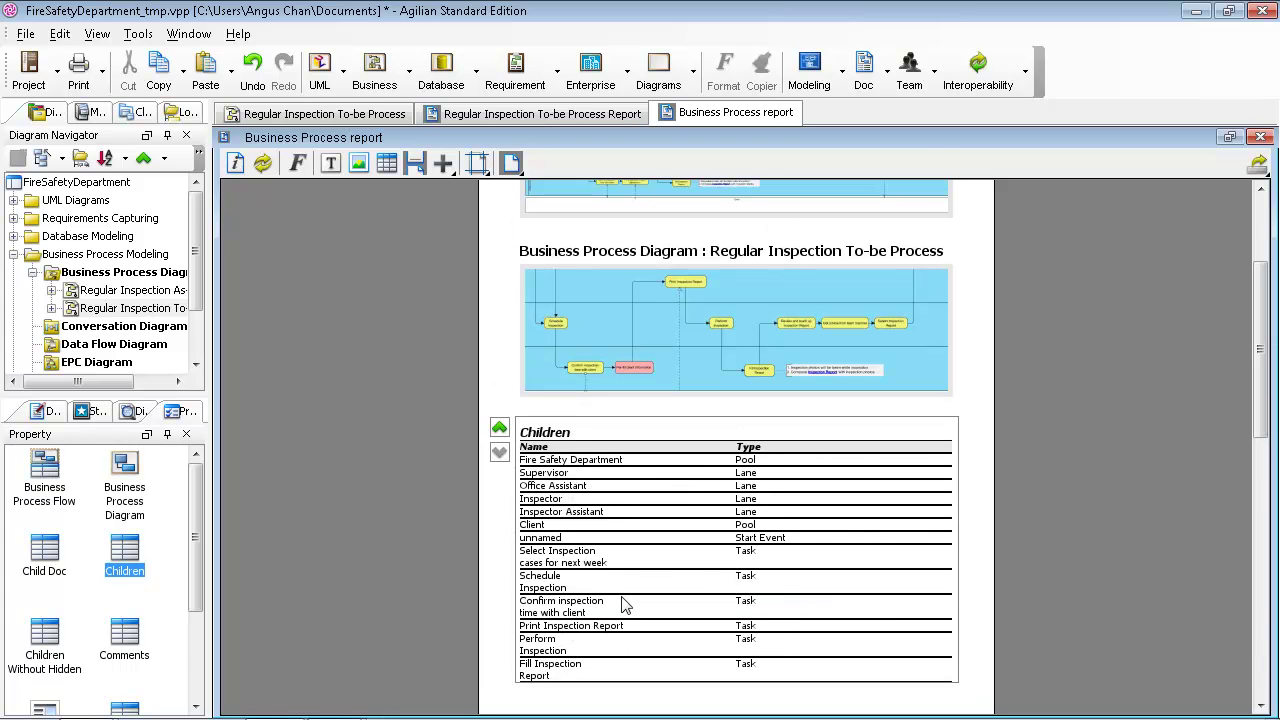
pyautogui.scroll(-10, 575, 635)
pyautogui.scroll(-1, 604, 498)
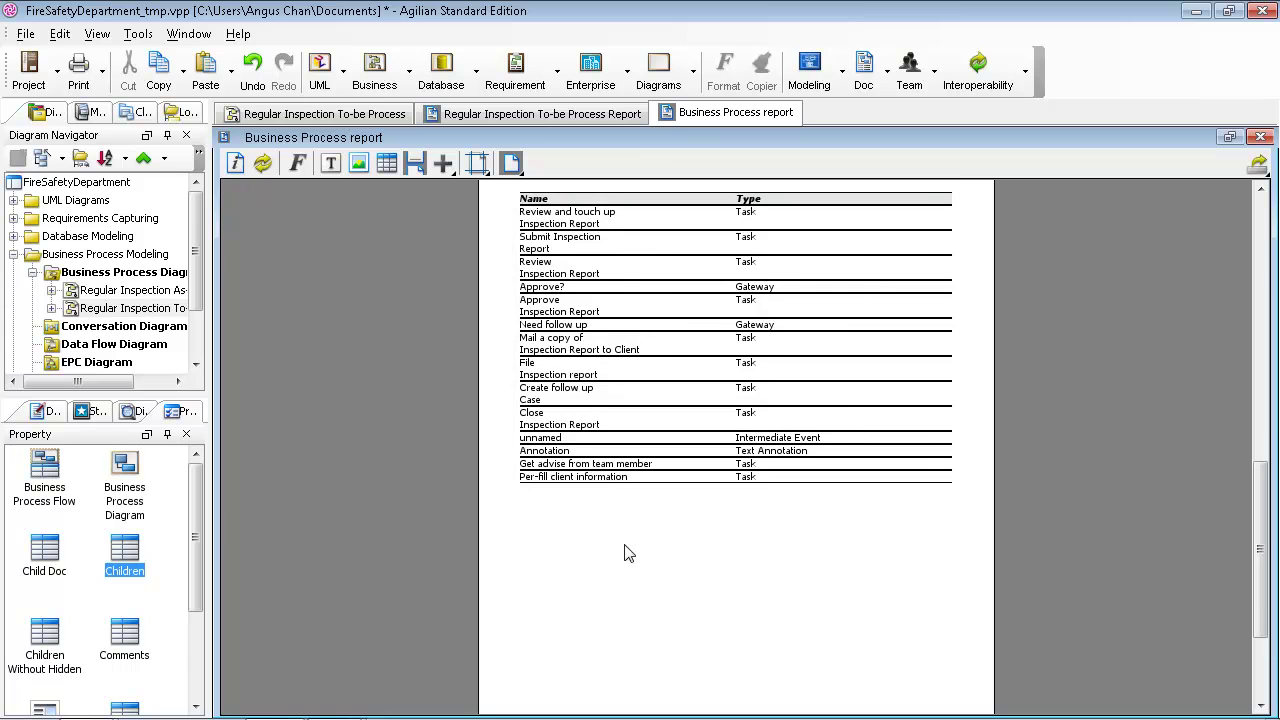
pyautogui.click(51, 308)
pyautogui.scroll(-1, 127, 330)
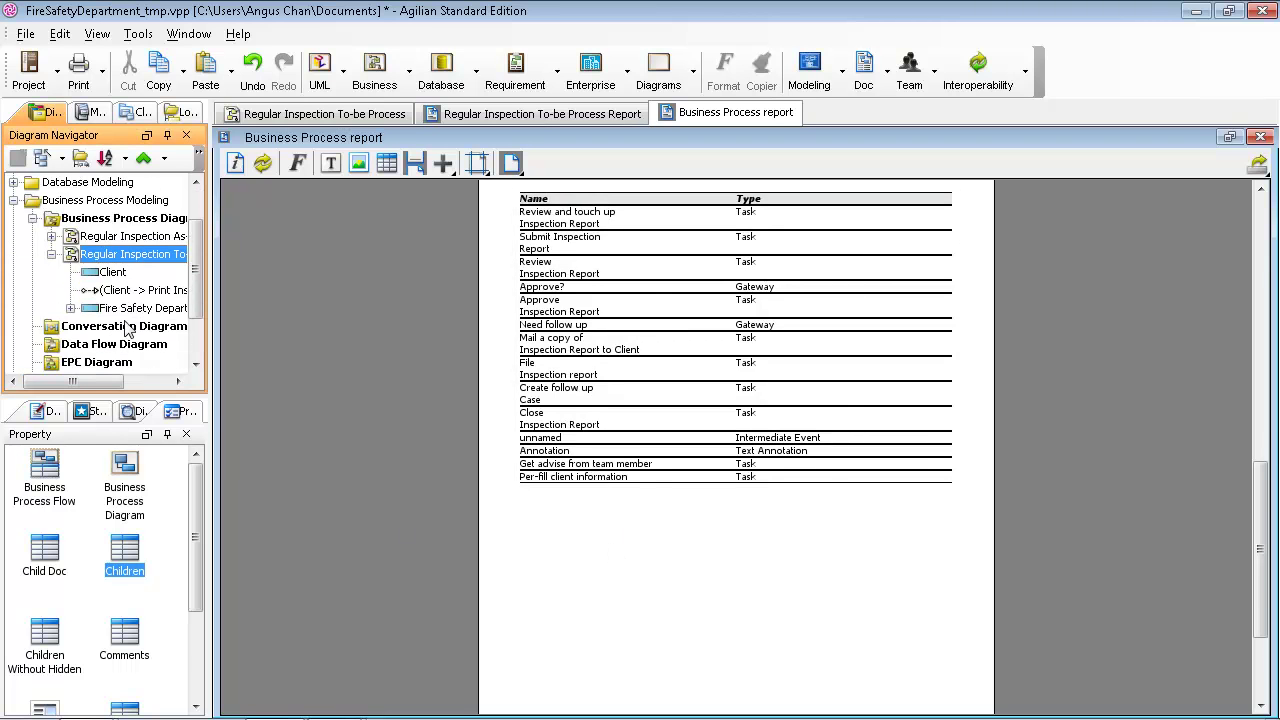
pyautogui.click(70, 310)
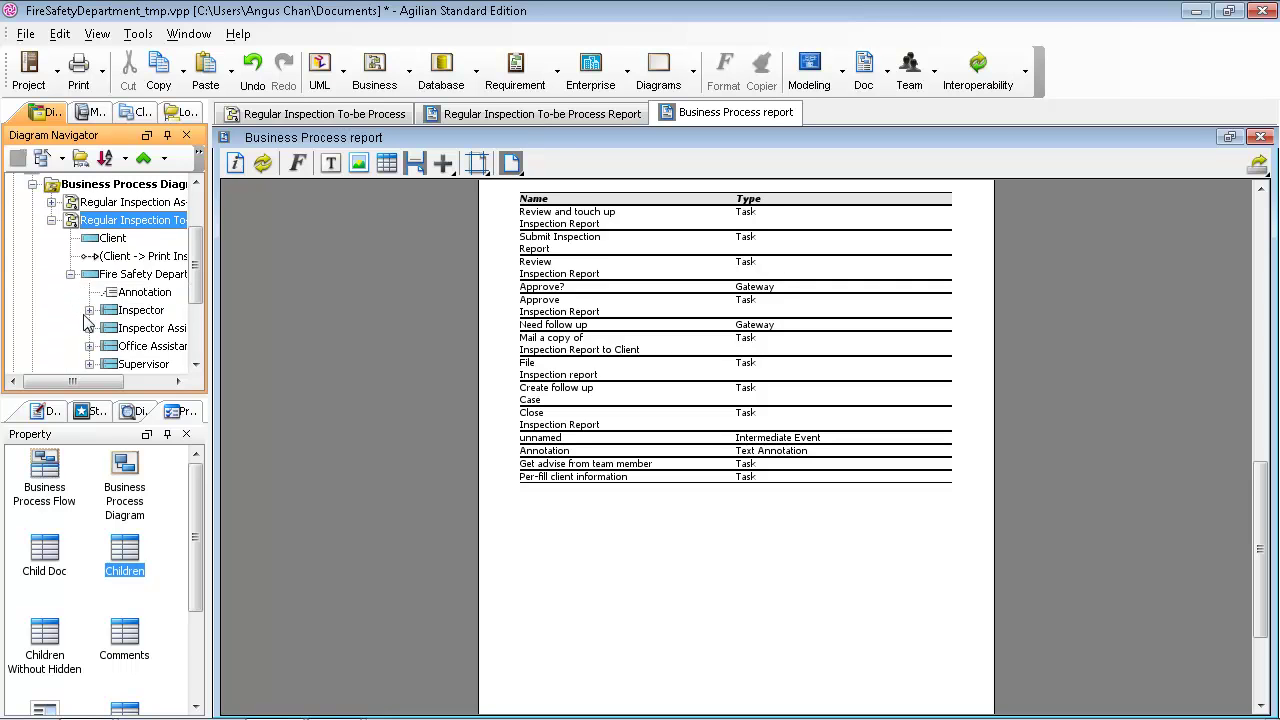
pyautogui.click(89, 310)
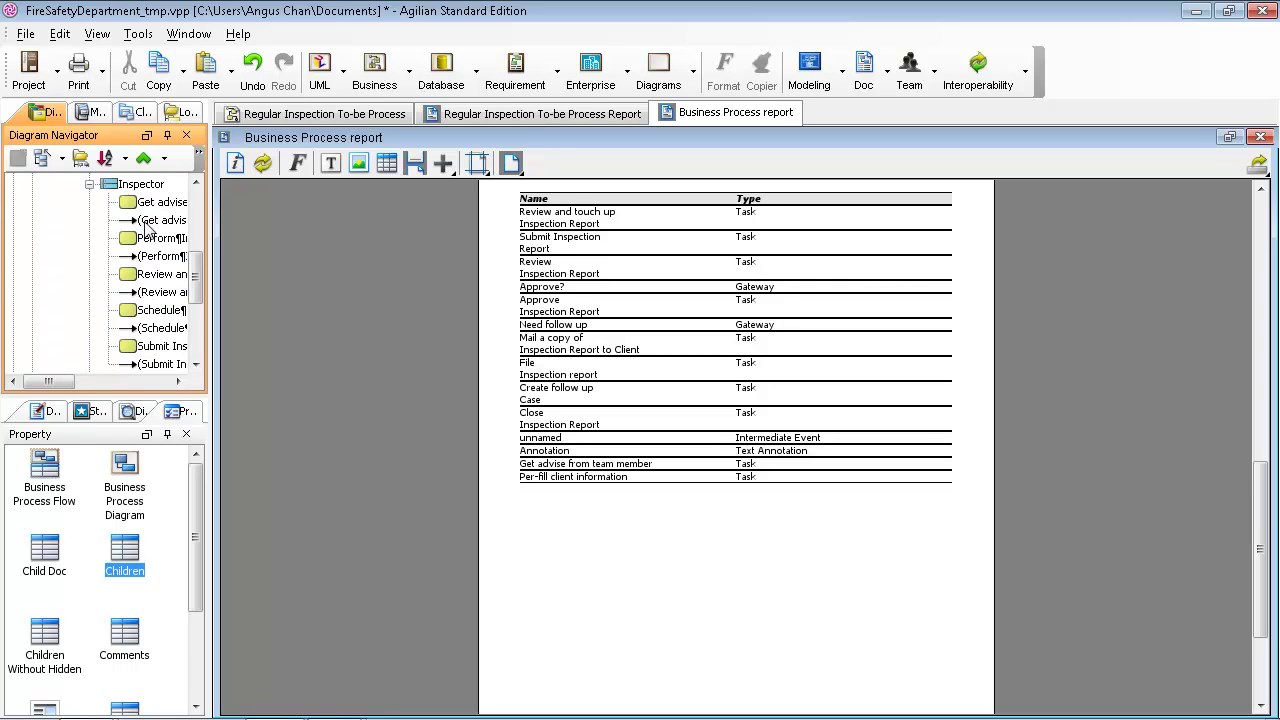
pyautogui.scroll(1, 150, 228)
pyautogui.click(88, 228)
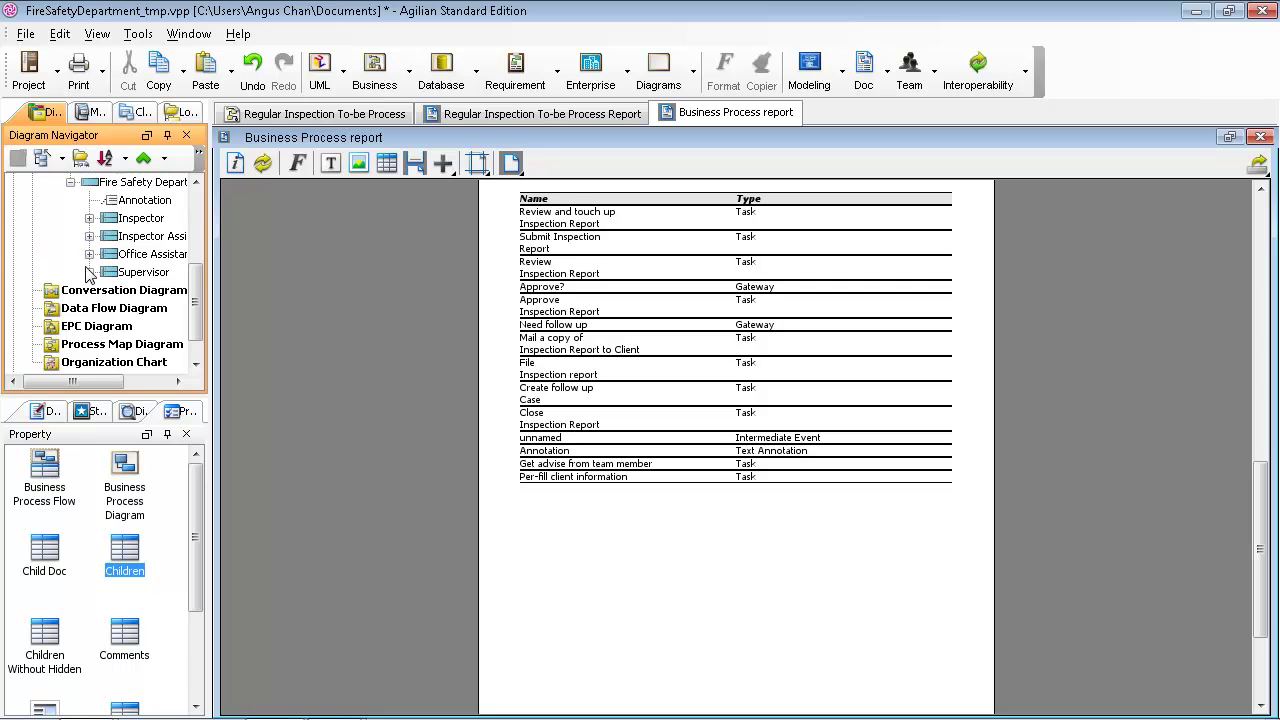
pyautogui.click(89, 272)
pyautogui.click(152, 218)
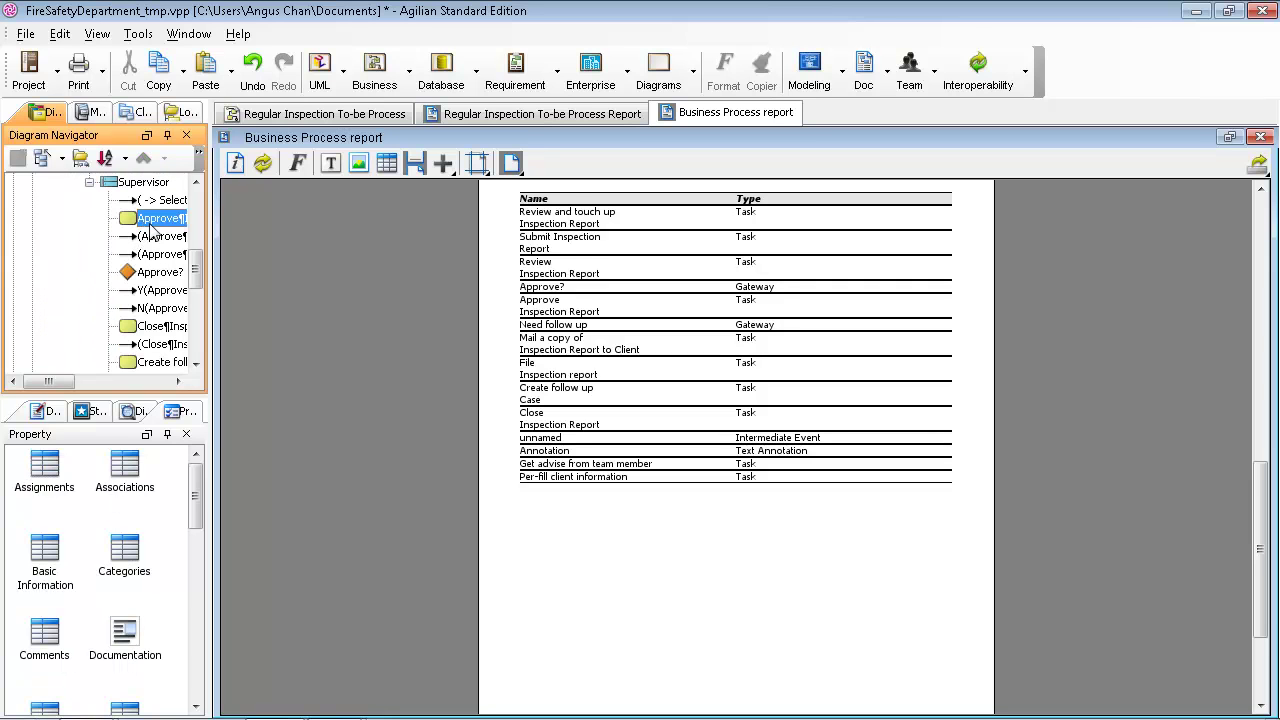
# Step: Add the Supervisor's task Select Inspection cases for next week to the report below the Children table
pyautogui.scroll(-3, 157, 348)
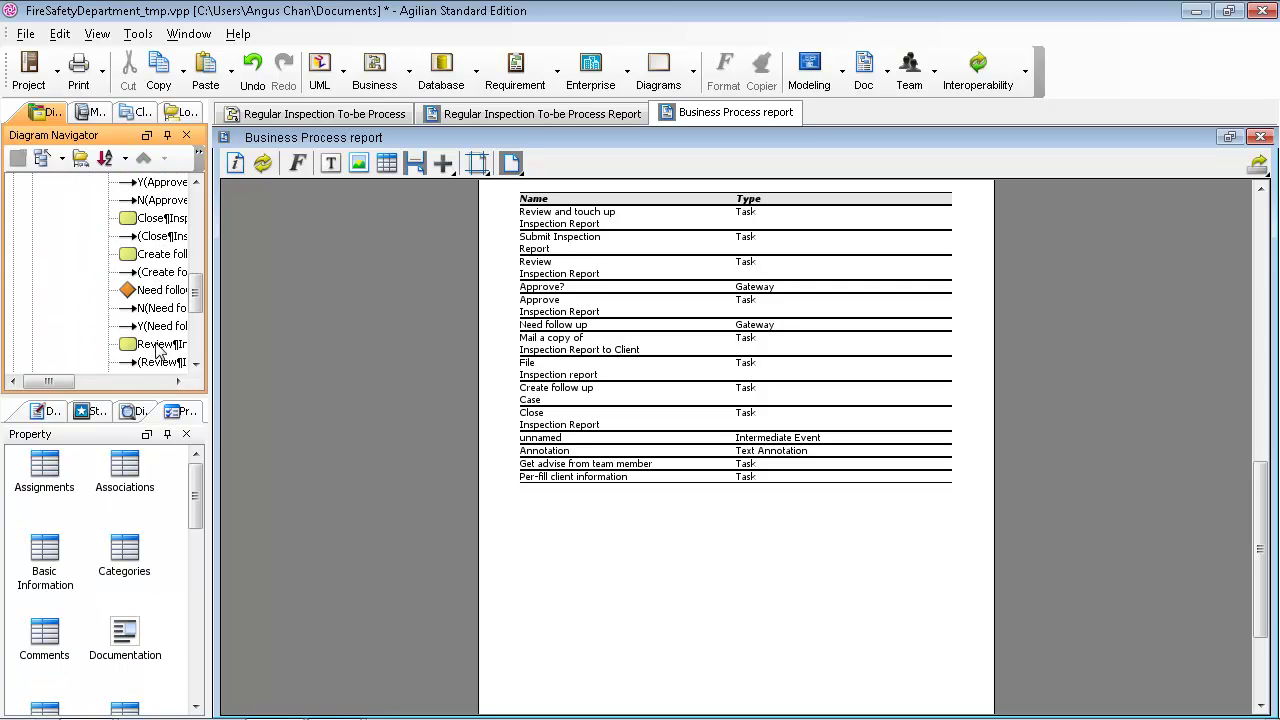
pyautogui.scroll(-1, 157, 345)
pyautogui.click(165, 310)
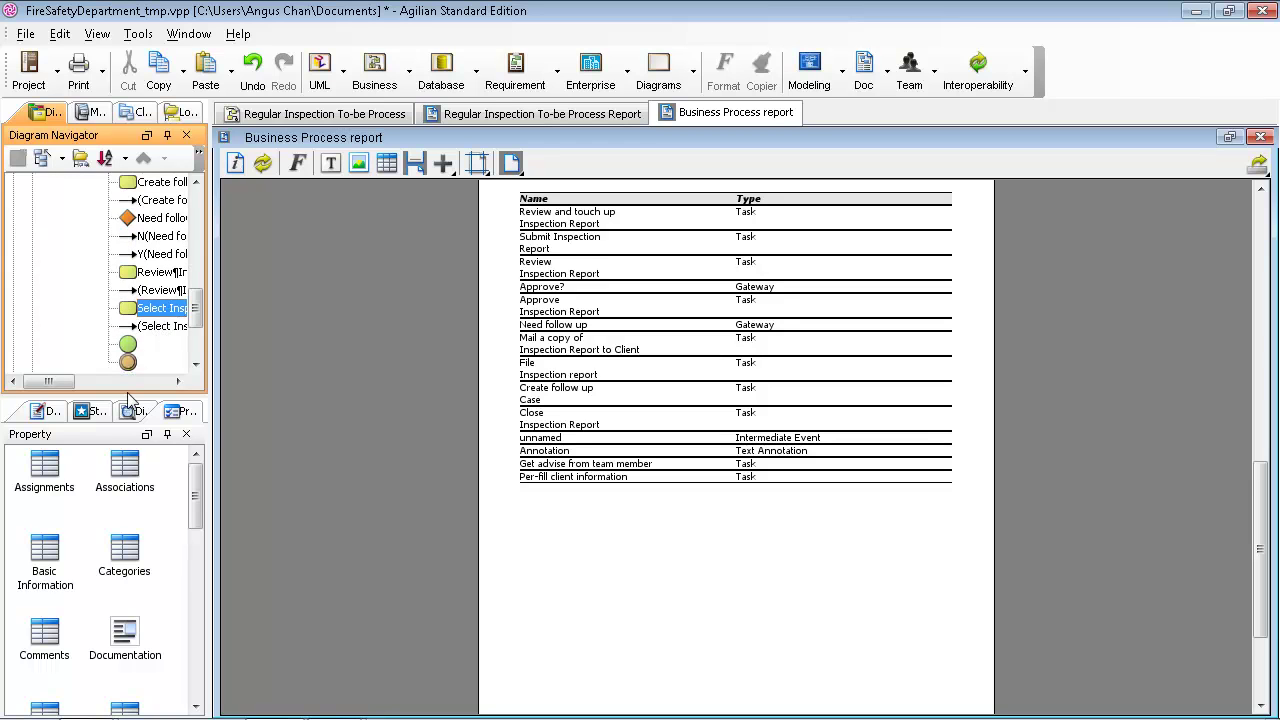
pyautogui.moveTo(158, 312); pyautogui.dragTo(521, 515)
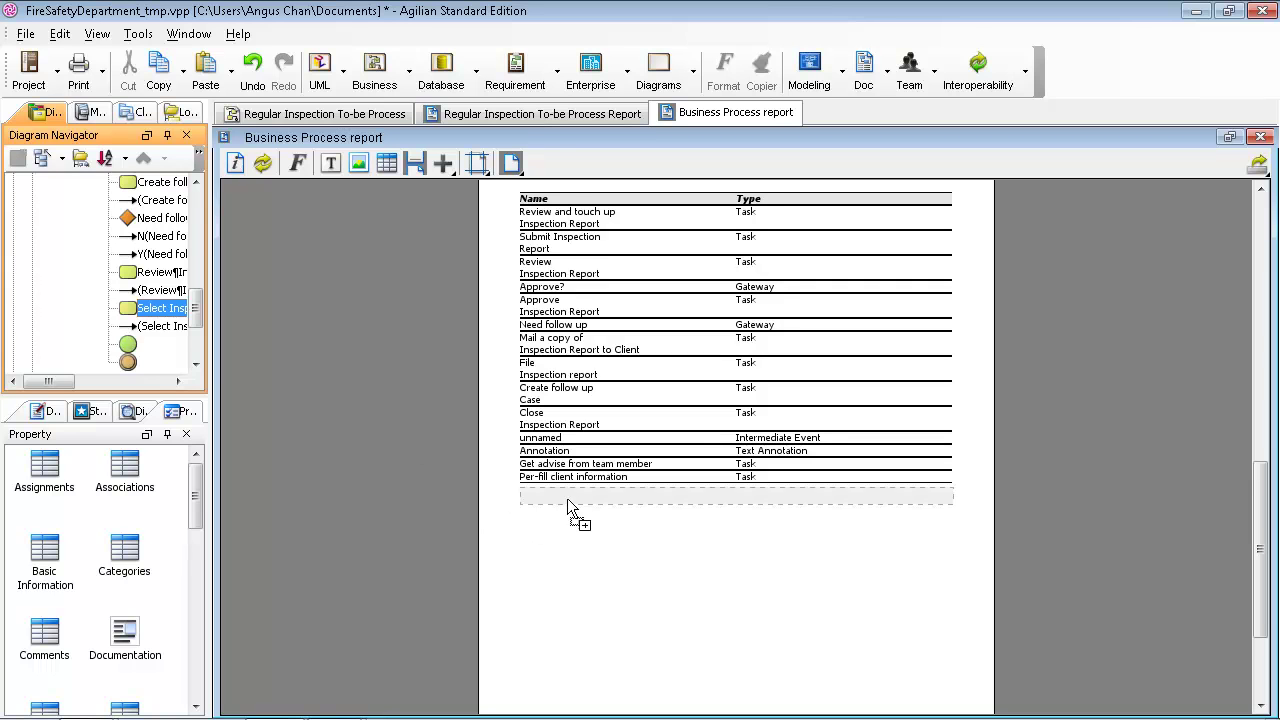
pyautogui.moveTo(589, 483); pyautogui.dragTo(592, 440)
pyautogui.moveTo(594, 522); pyautogui.dragTo(594, 530)
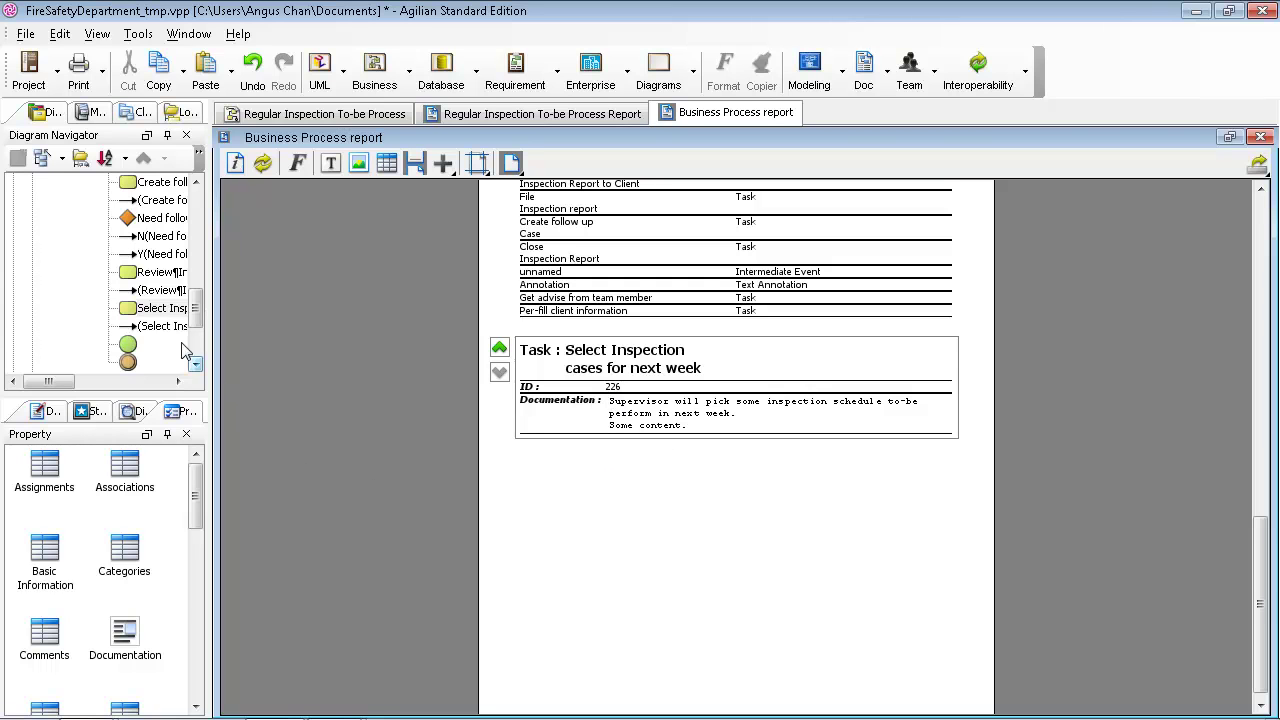
# Step: Add the Supervisor's Review Inspection Report task to the report below the Select Inspection cases task
pyautogui.click(145, 274)
pyautogui.moveTo(351, 303); pyautogui.dragTo(531, 382)
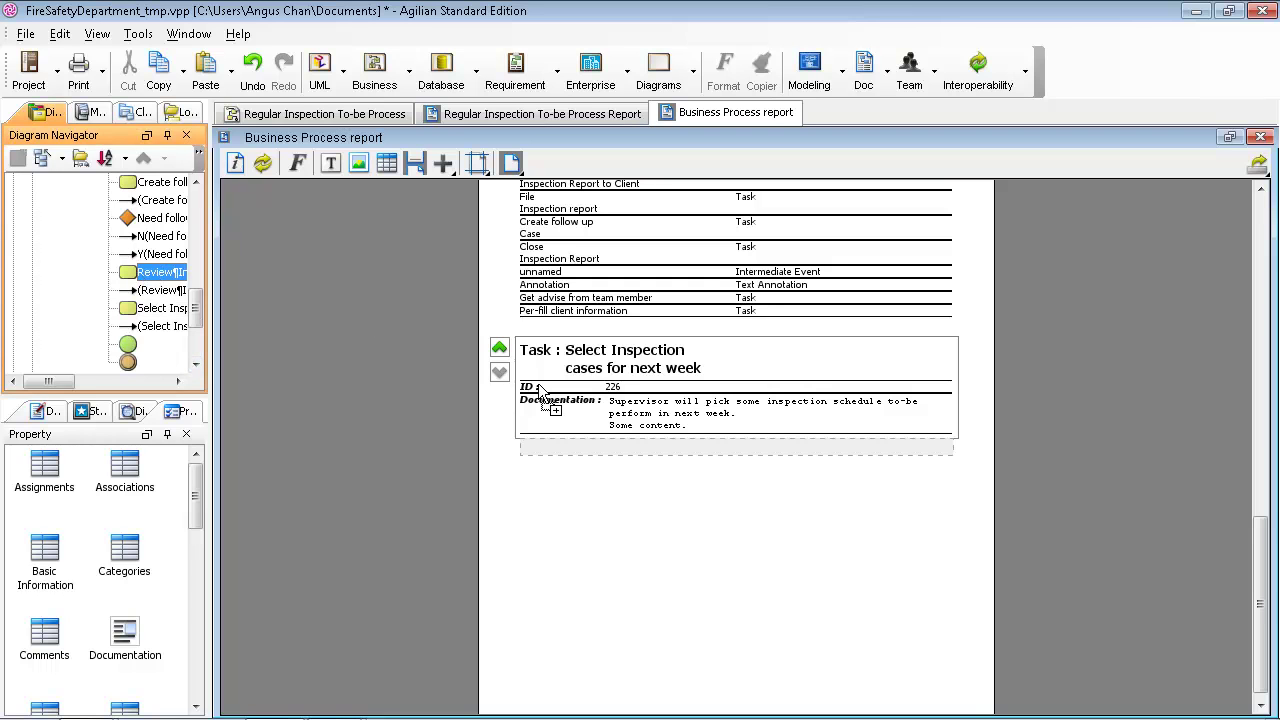
pyautogui.moveTo(601, 454)
pyautogui.mouseDown()
pyautogui.moveTo(587, 337)
pyautogui.moveTo(606, 448)
pyautogui.mouseUp()
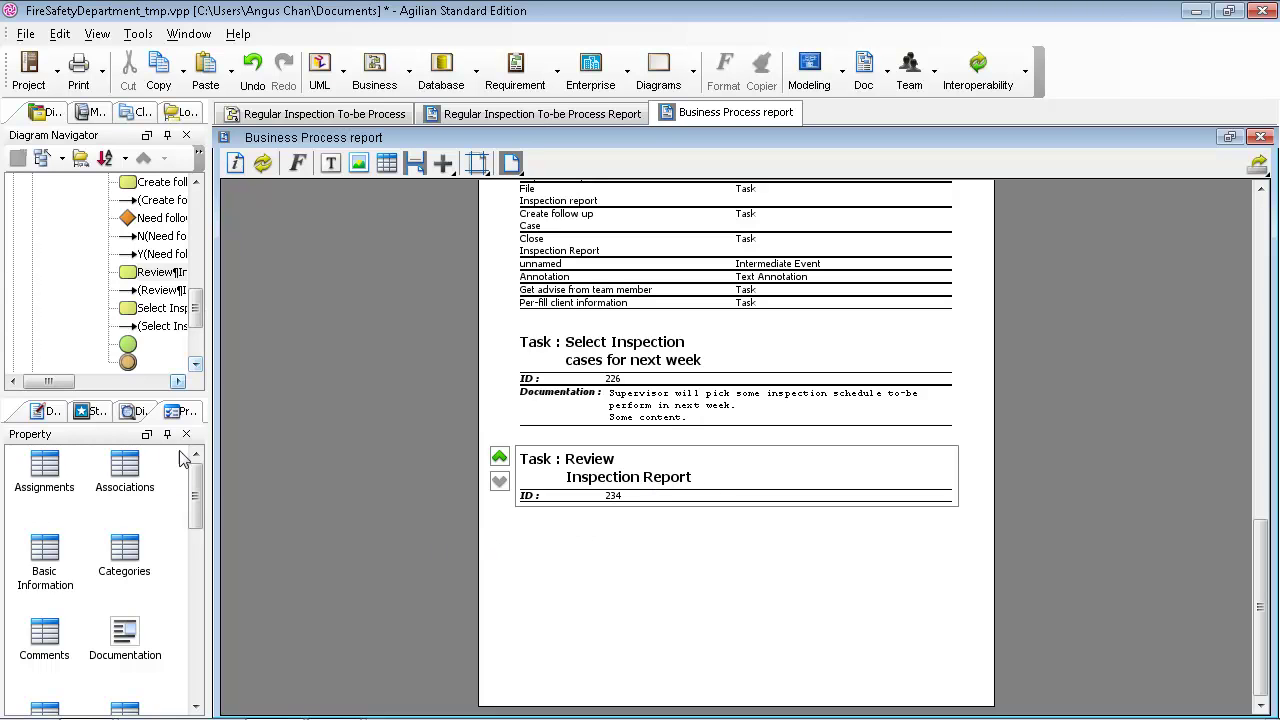
# Step: Add the Basic Information of the Select Inspection cases for next week task below the Review Inspection Report entry
pyautogui.click(157, 276)
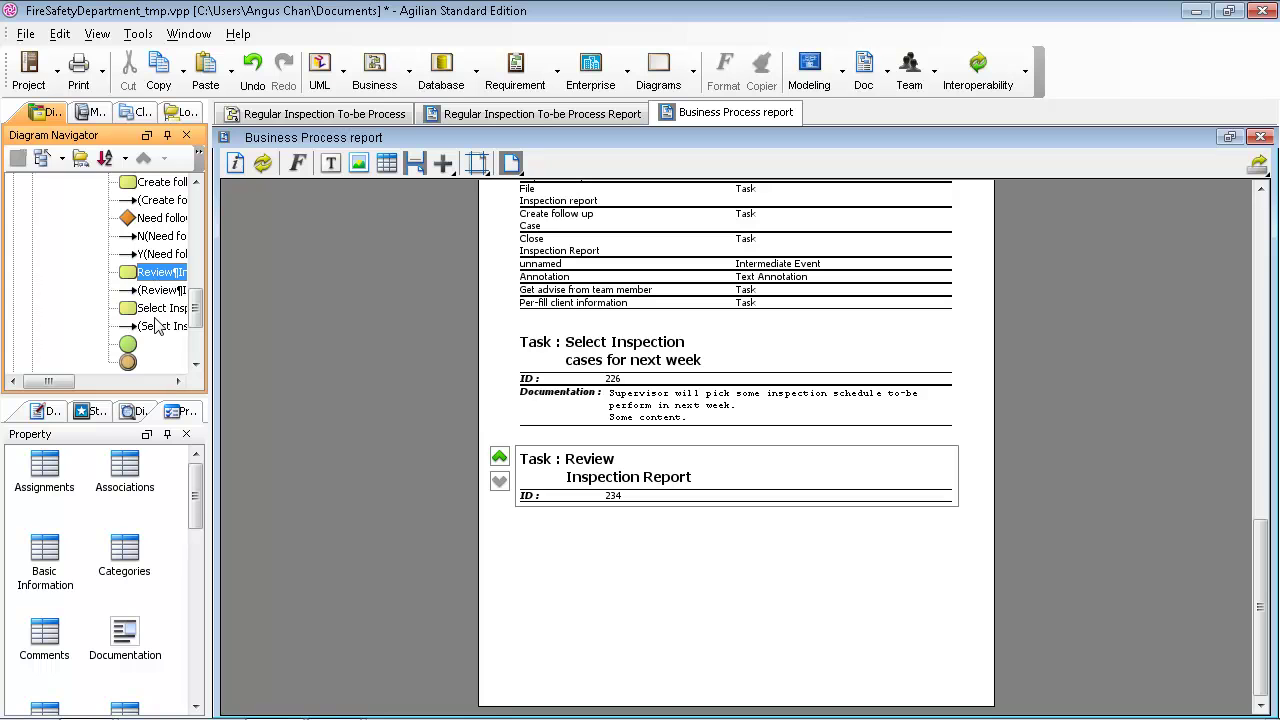
pyautogui.click(157, 310)
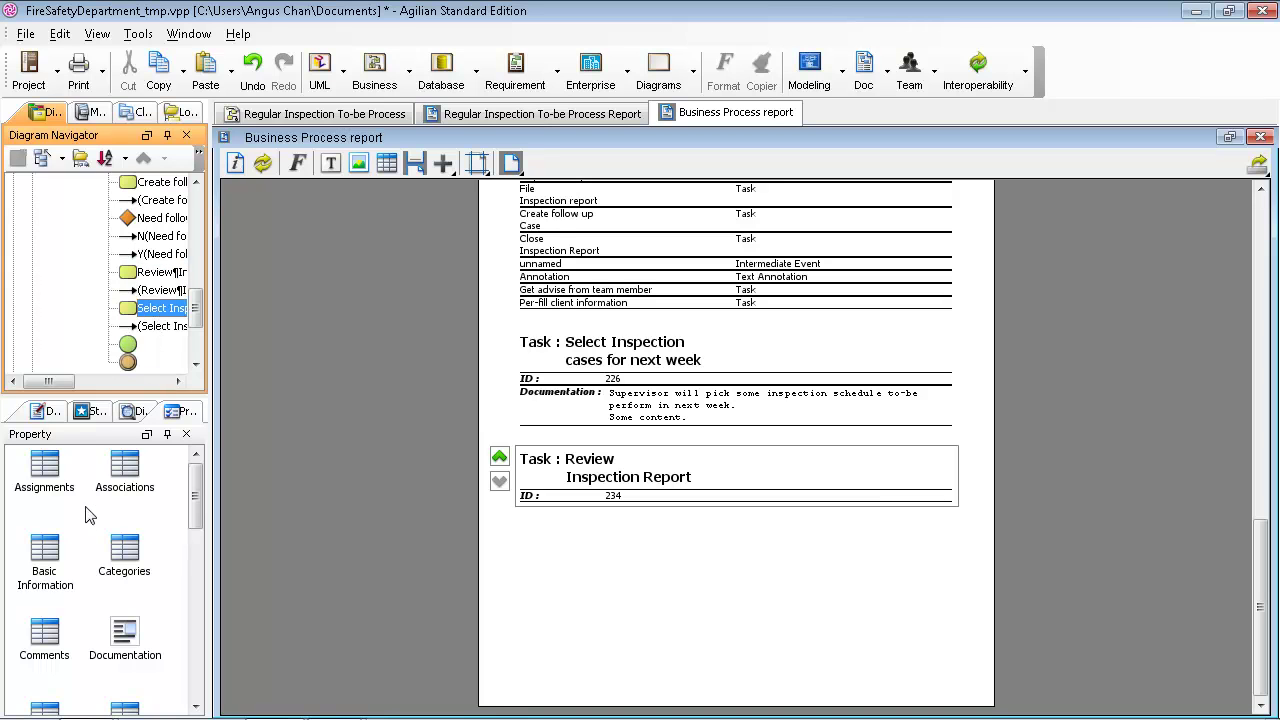
pyautogui.click(47, 576)
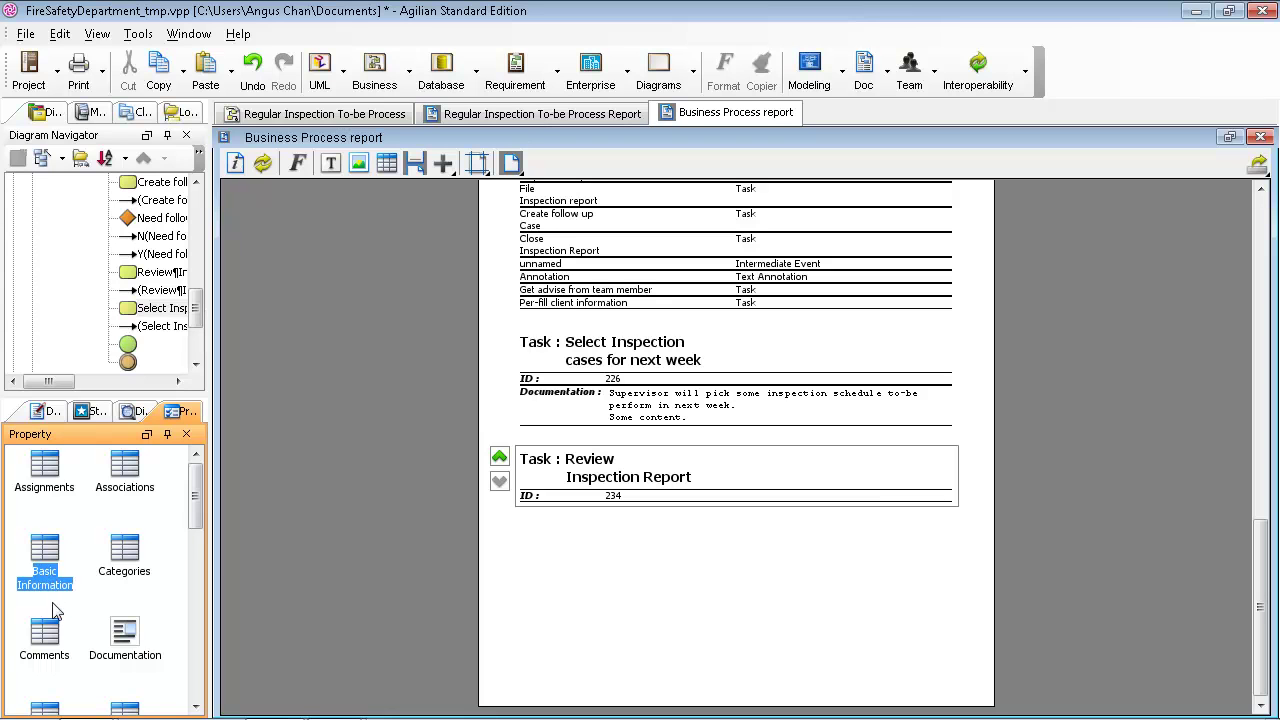
pyautogui.scroll(-1, 42, 587)
pyautogui.scroll(1, 42, 587)
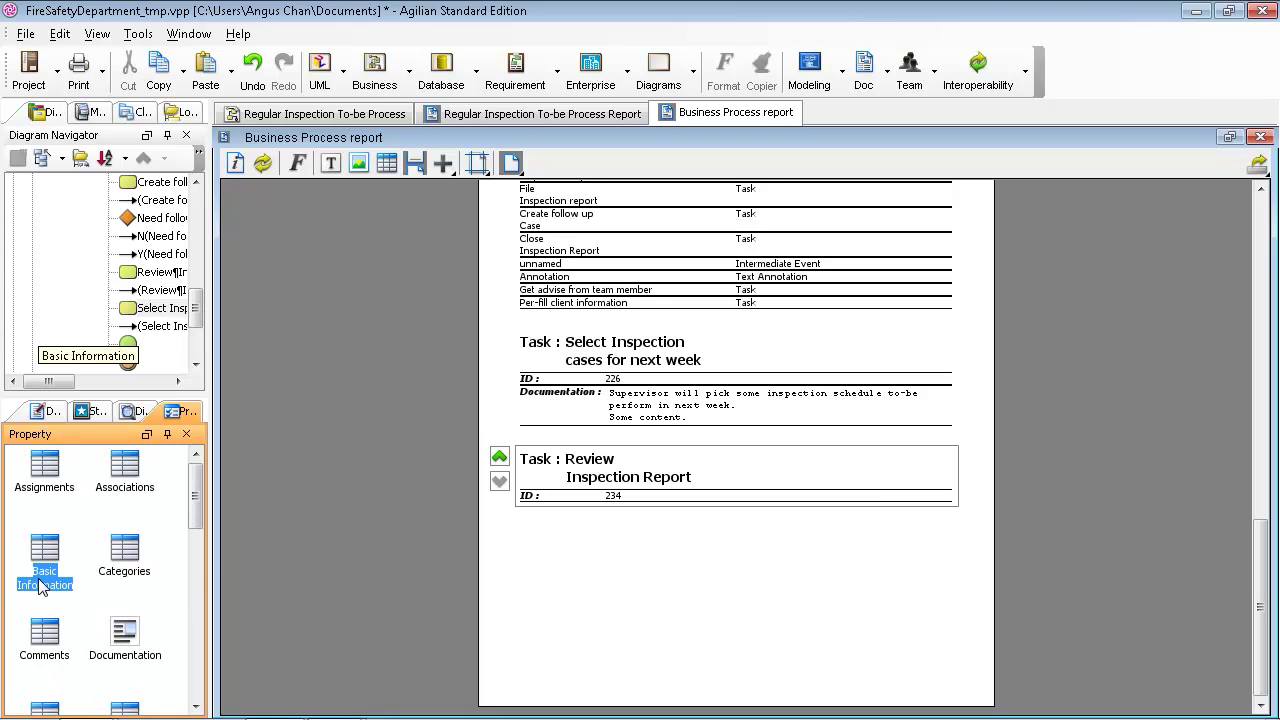
pyautogui.moveTo(270, 592); pyautogui.dragTo(529, 592)
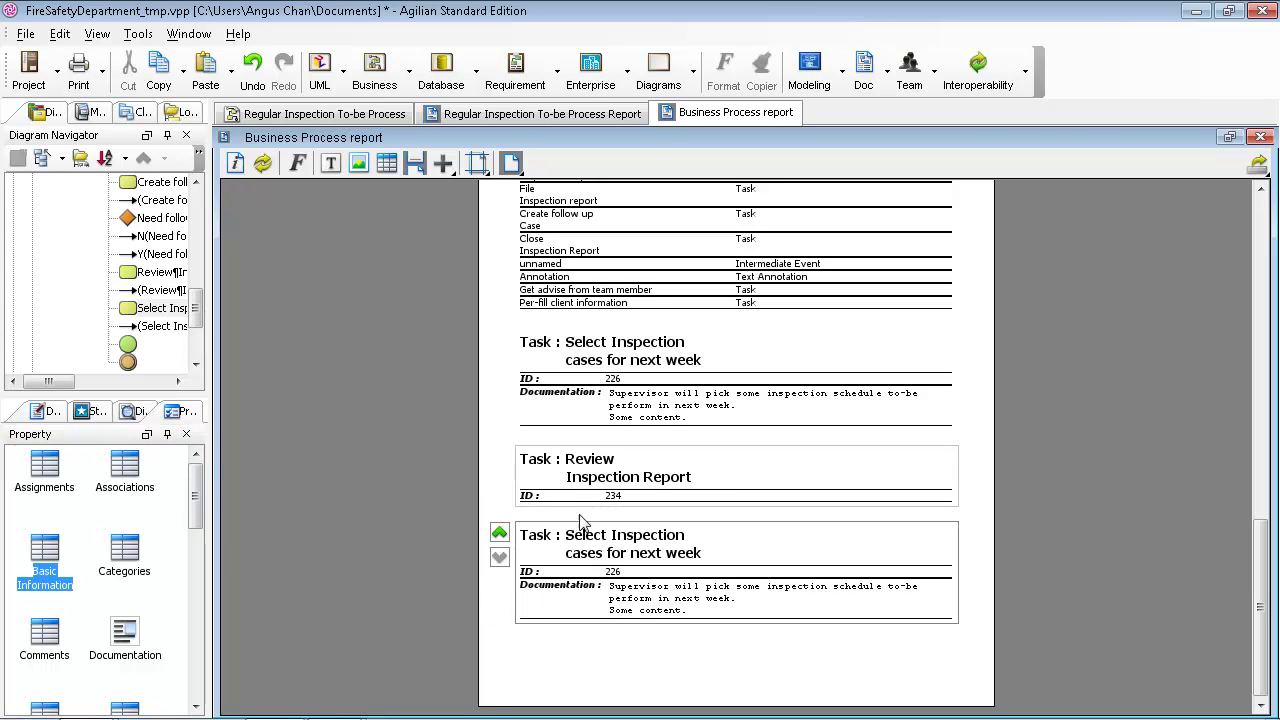
# Step: Add the Documentation of the Select Inspection cases for next week task at the end of the report
pyautogui.scroll(-2, 44, 600)
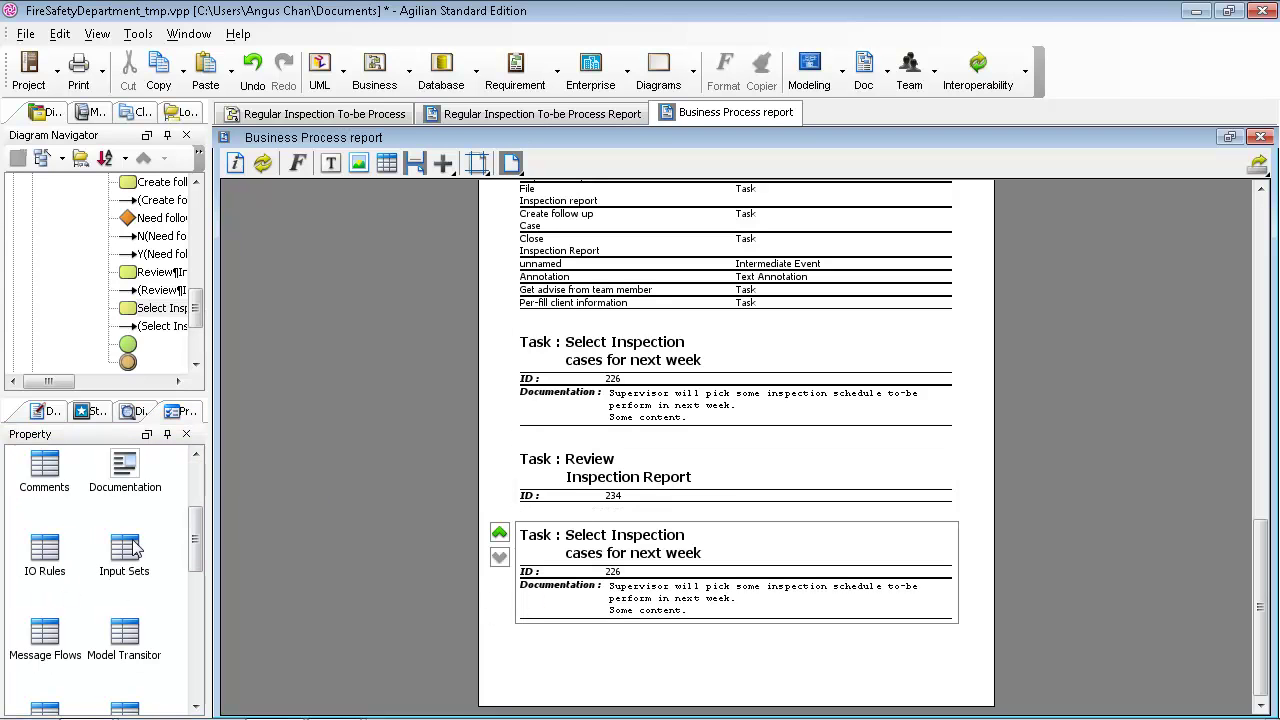
pyautogui.click(127, 472)
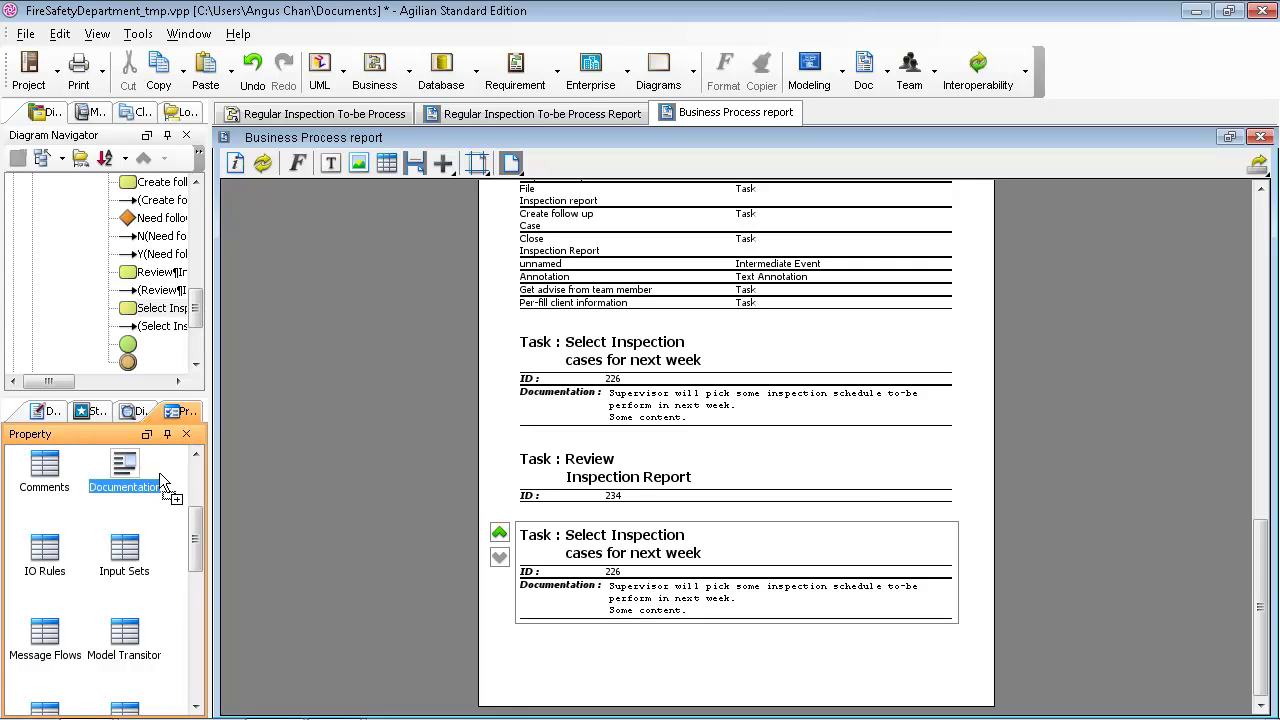
pyautogui.moveTo(313, 573); pyautogui.dragTo(506, 663)
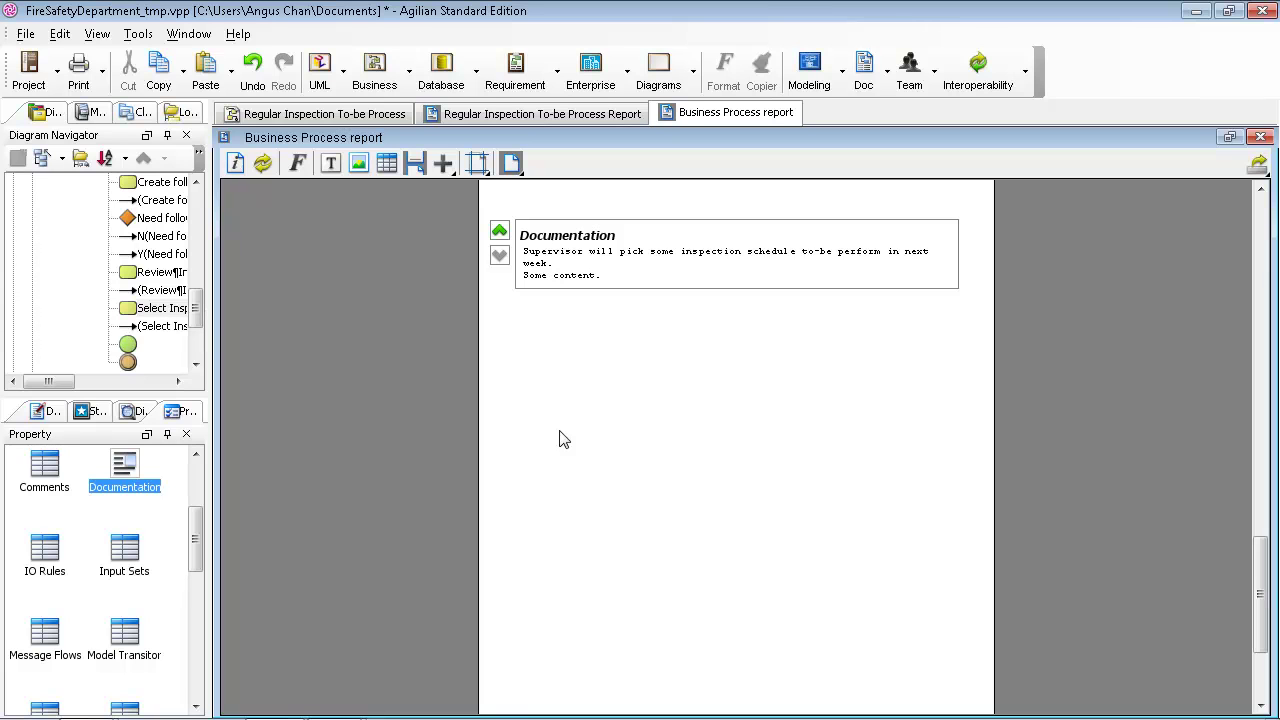
# Step: Check which export formats the report offers and look back over the composed report's contents
pyautogui.click(170, 291)
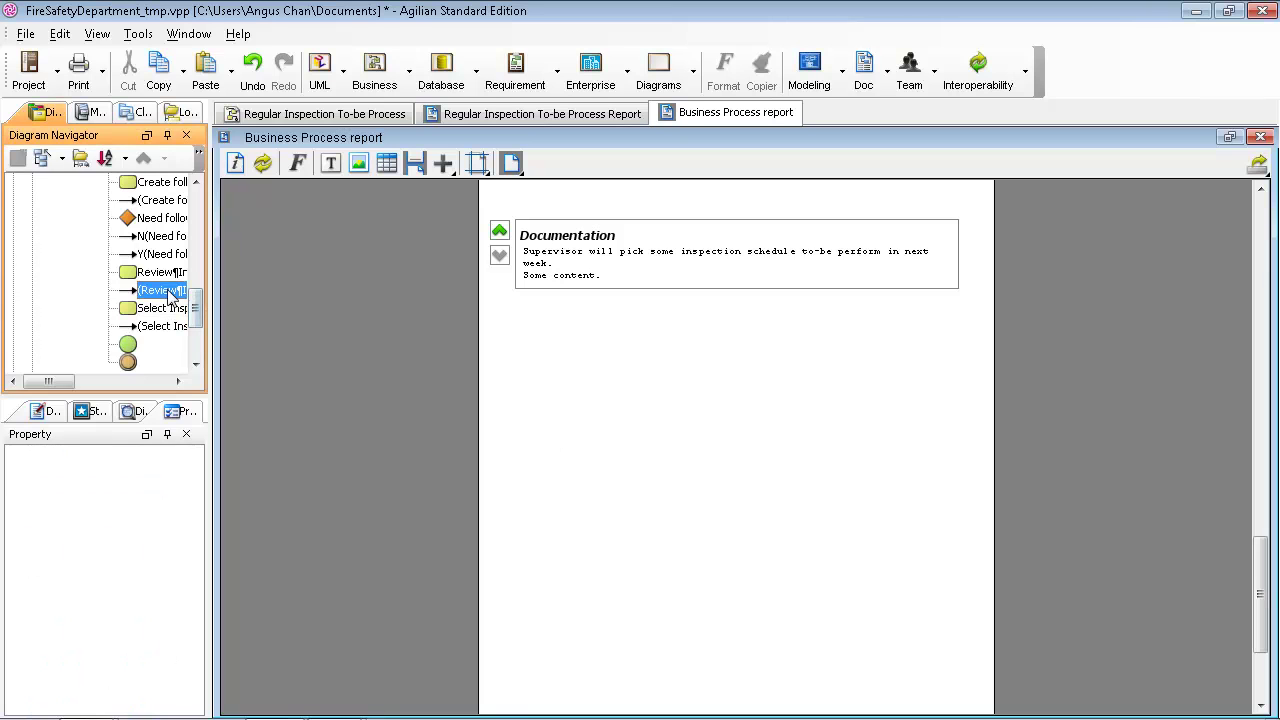
pyautogui.scroll(5, 170, 291)
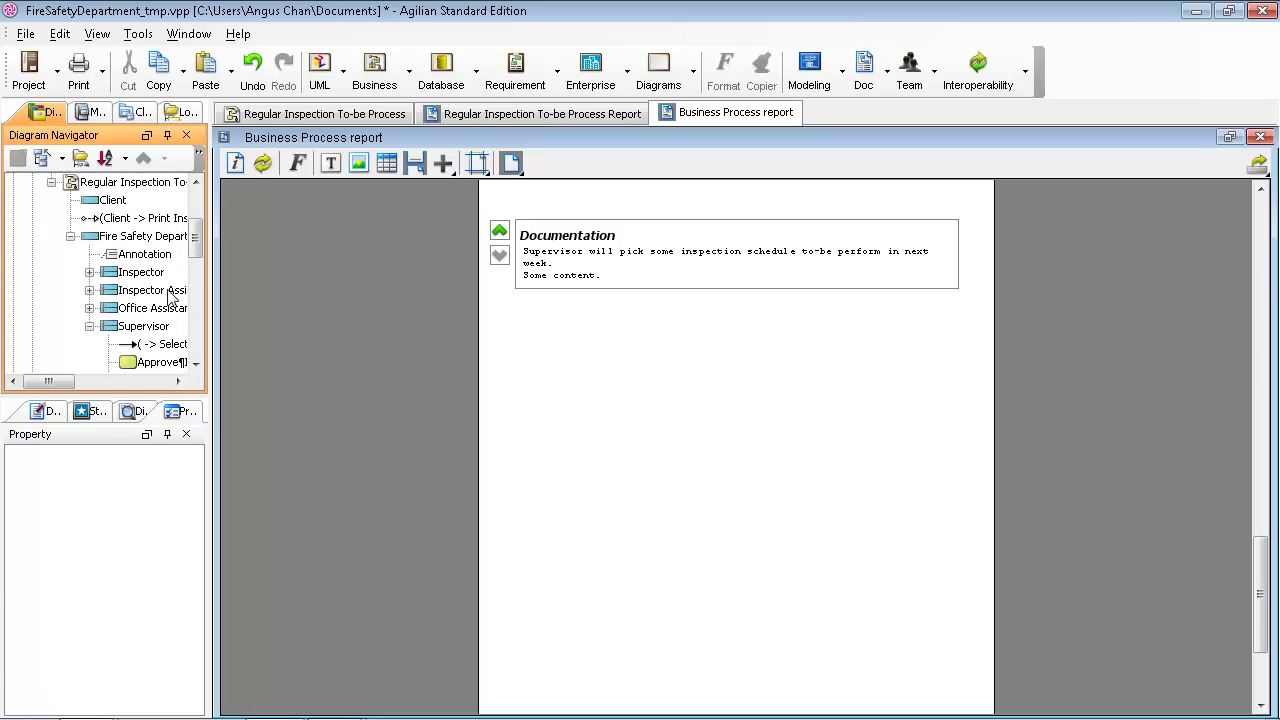
pyautogui.scroll(2, 170, 291)
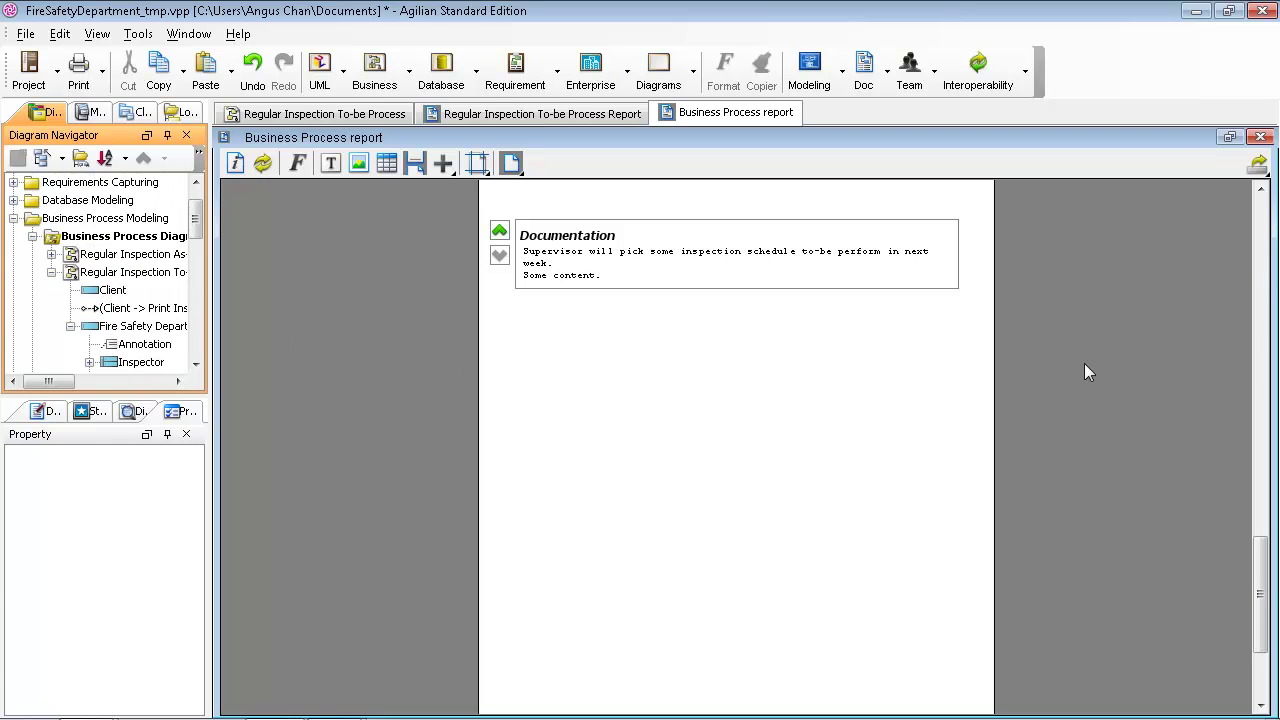
pyautogui.click(1257, 166)
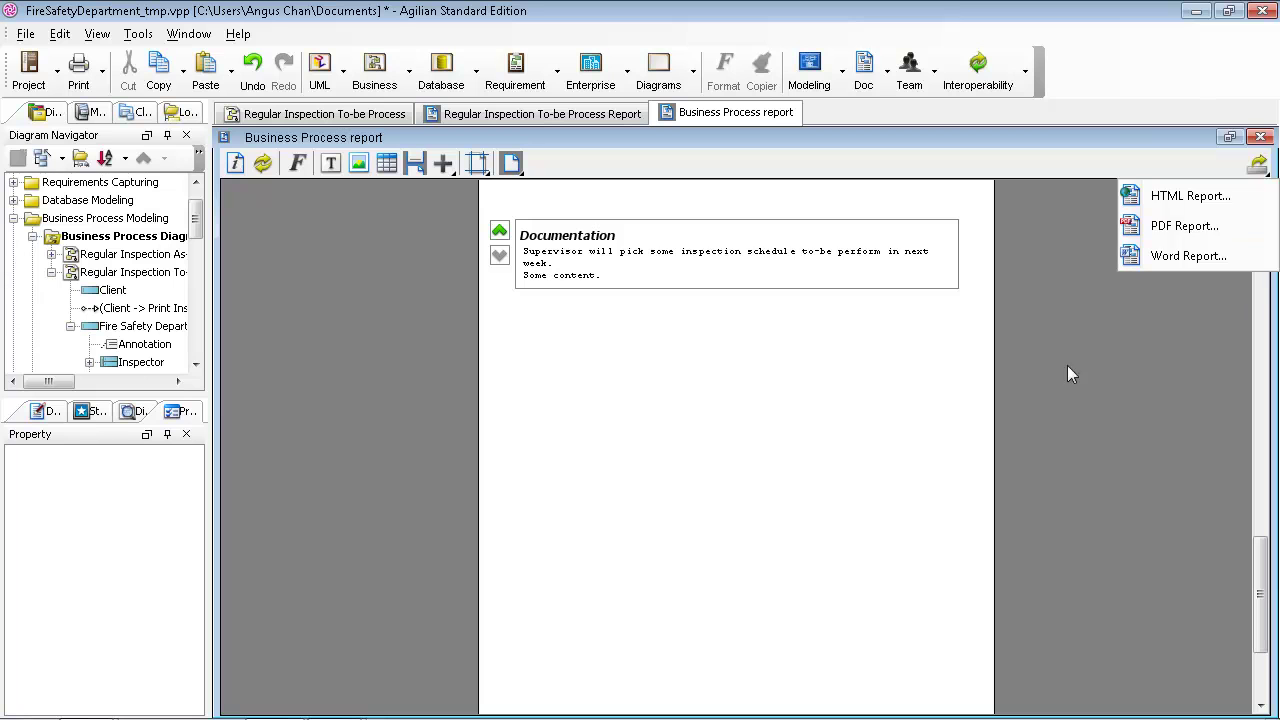
pyautogui.click(1034, 352)
pyautogui.scroll(10, 966, 336)
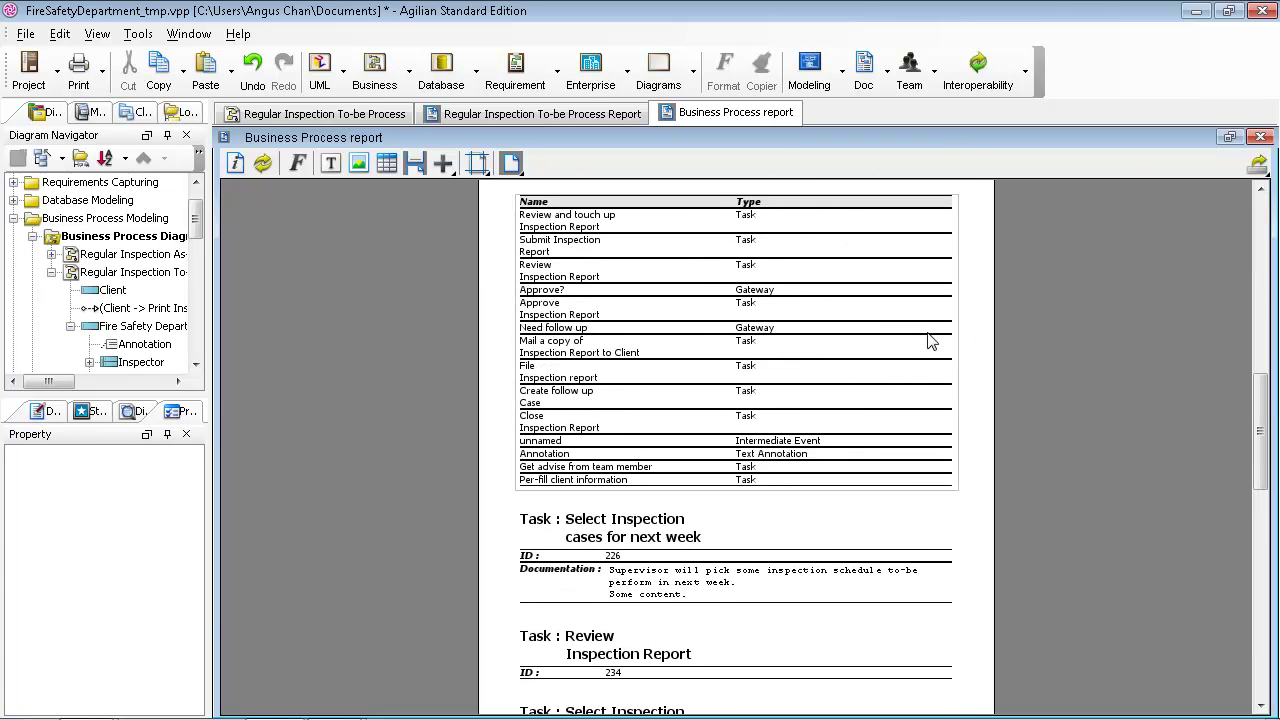
pyautogui.scroll(-1, 930, 341)
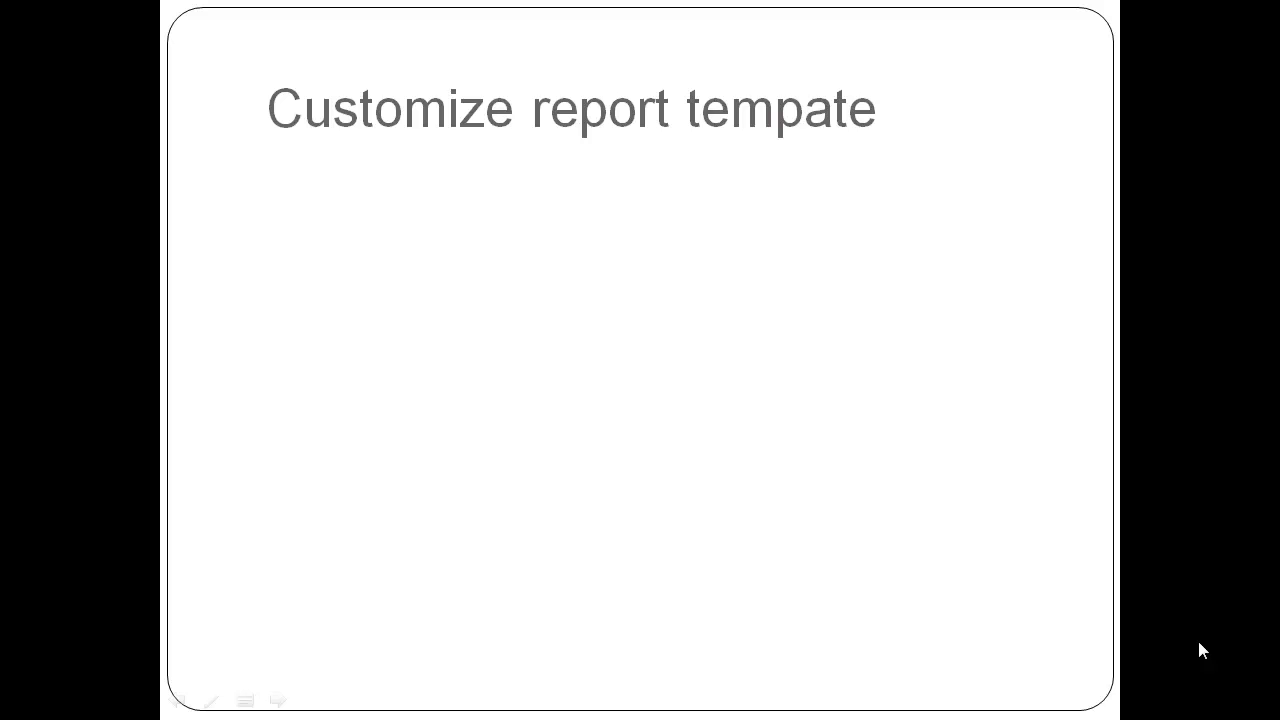
# Step: Switch to Agilian and select the Child Doc template of the Regular Inspection As-is Process
pyautogui.hotkey('alt', 'Tab')
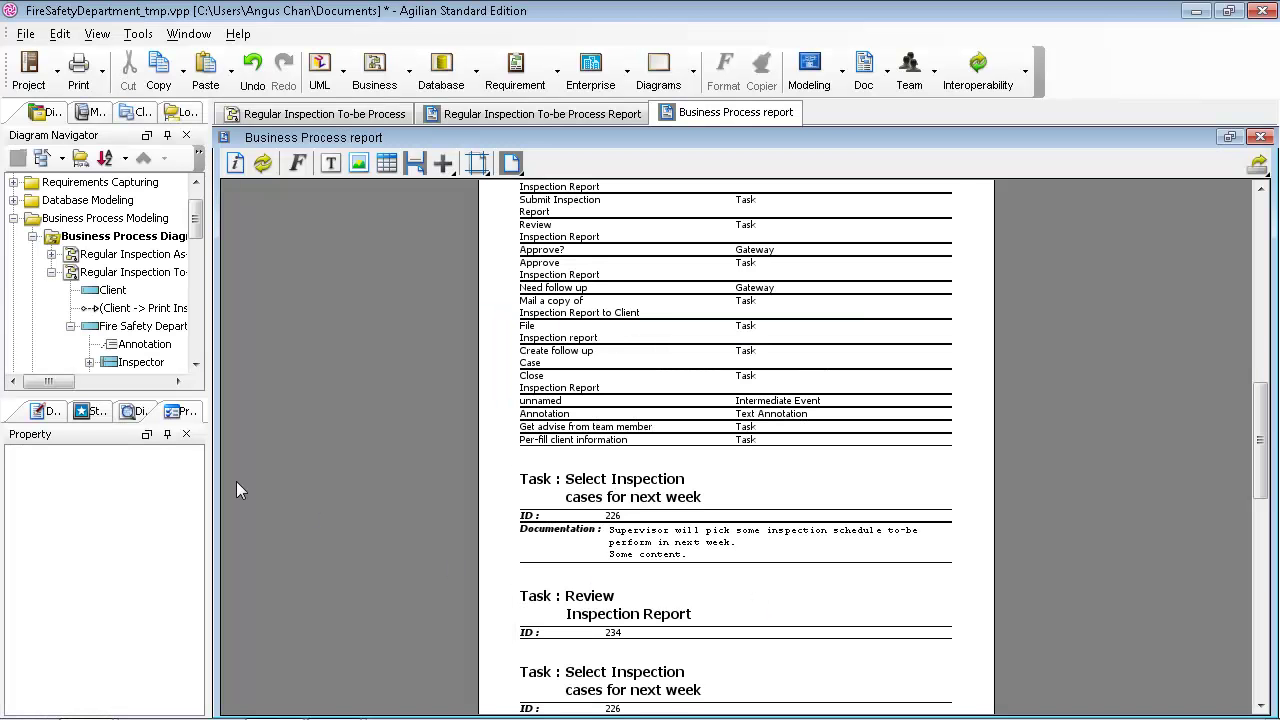
pyautogui.click(137, 256)
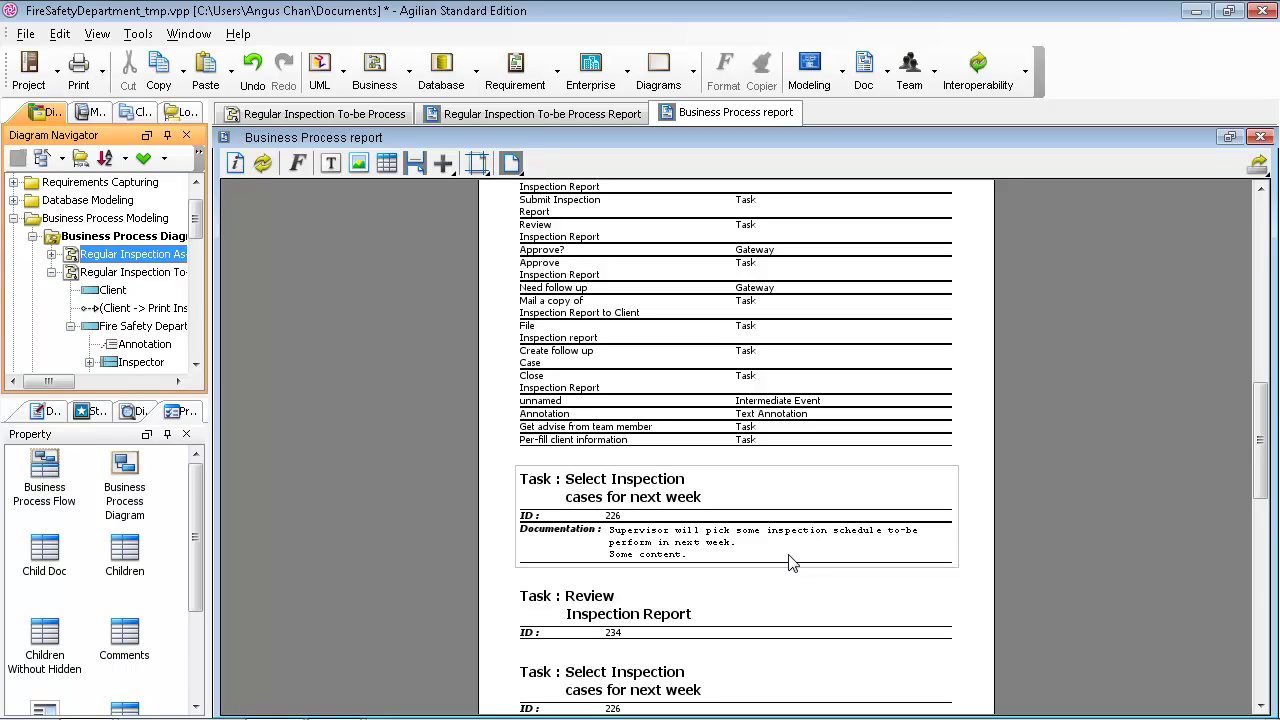
pyautogui.click(70, 555)
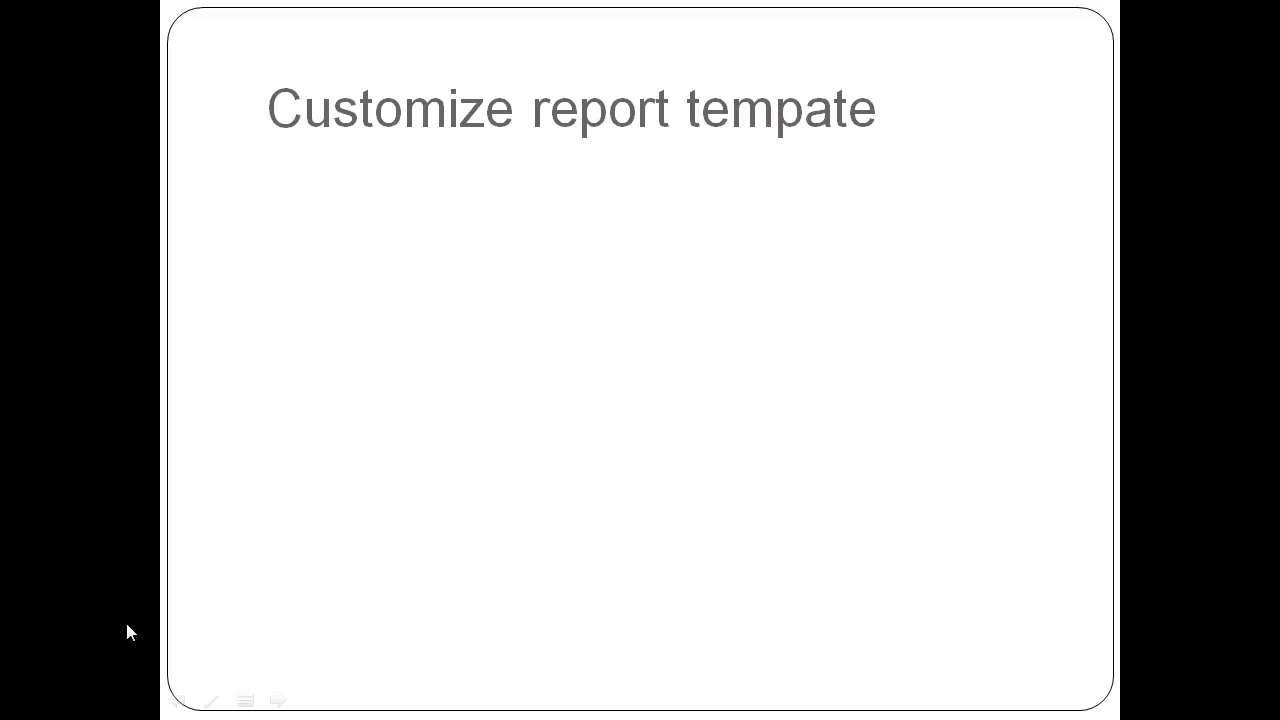
pyautogui.press('Right')
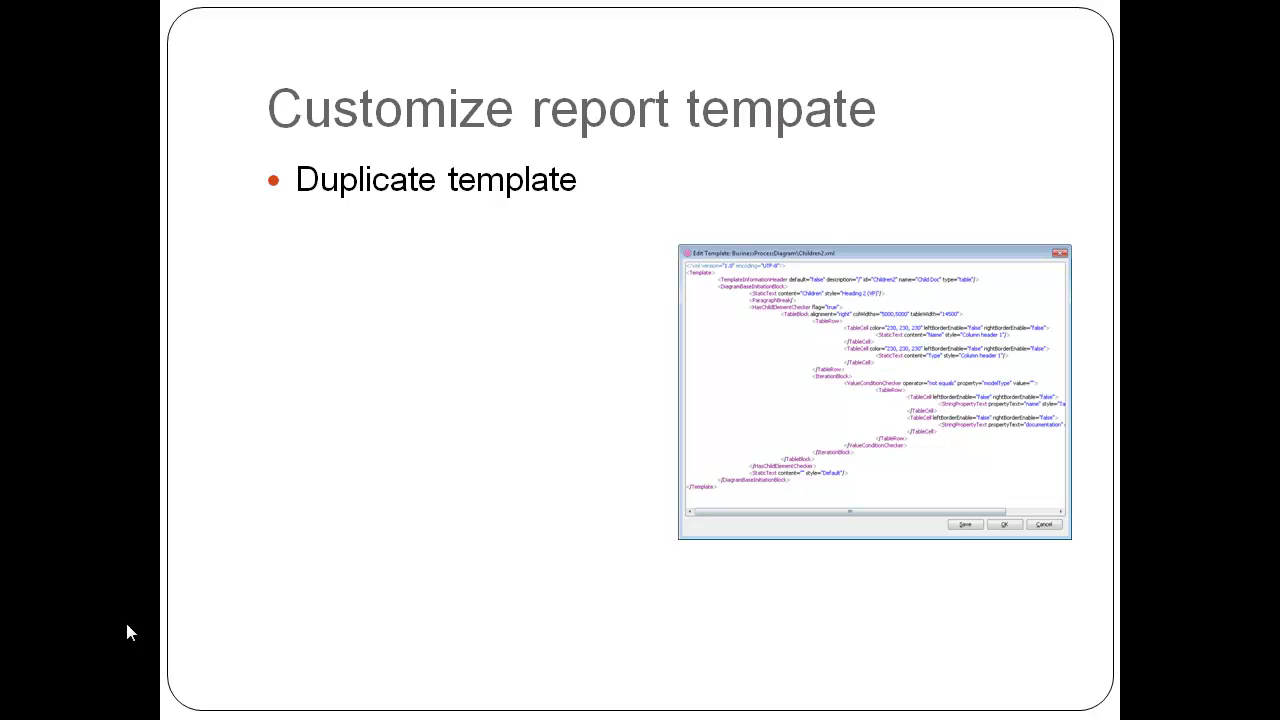
pyautogui.press('Right')
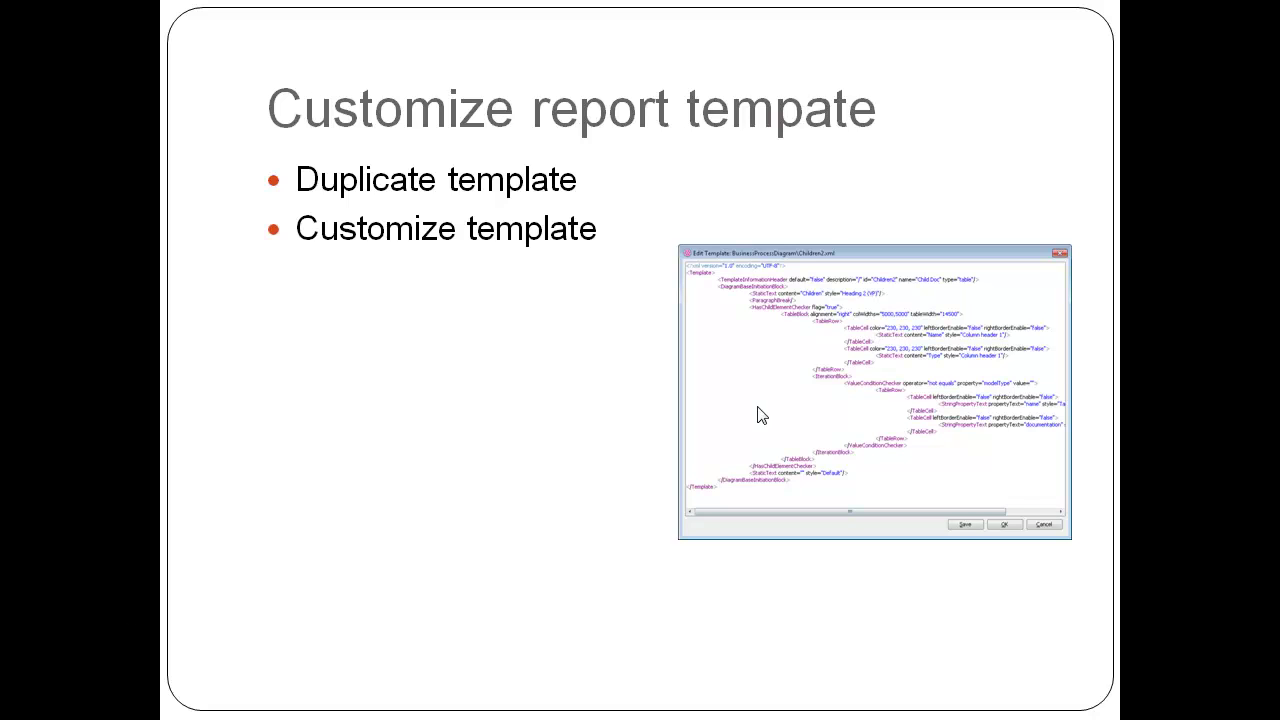
pyautogui.press('Right')
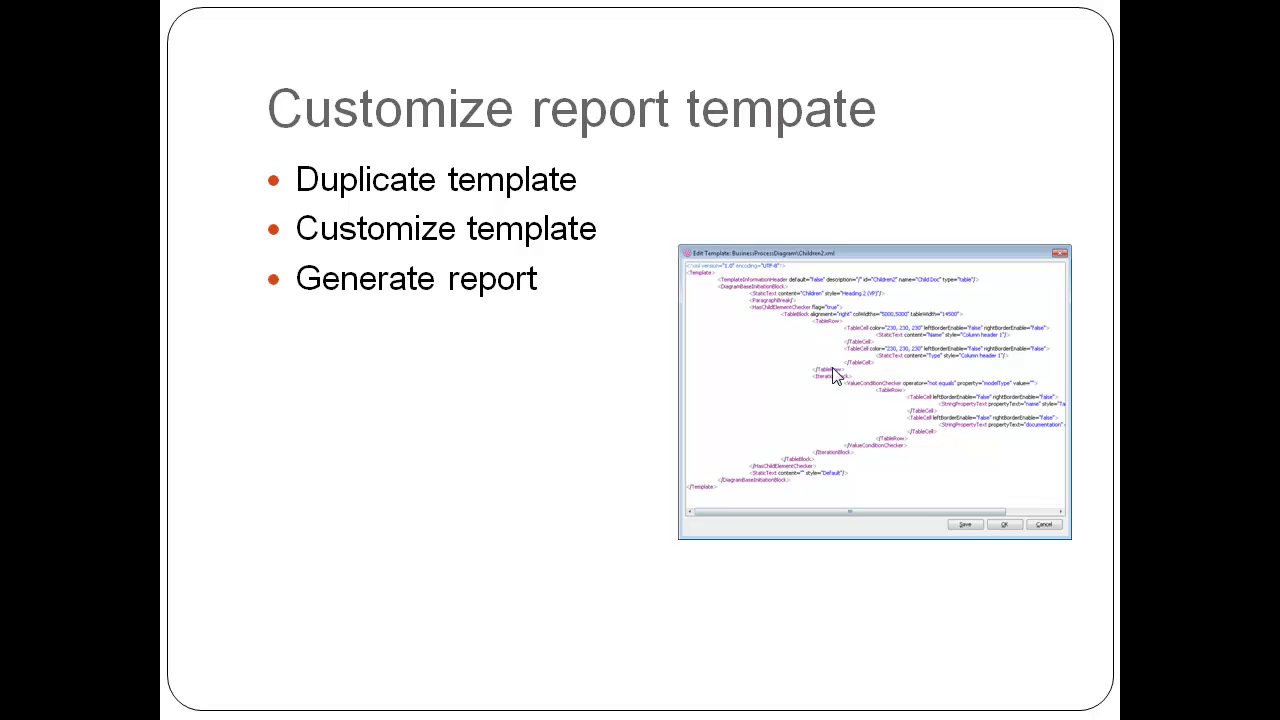
pyautogui.press('Right')
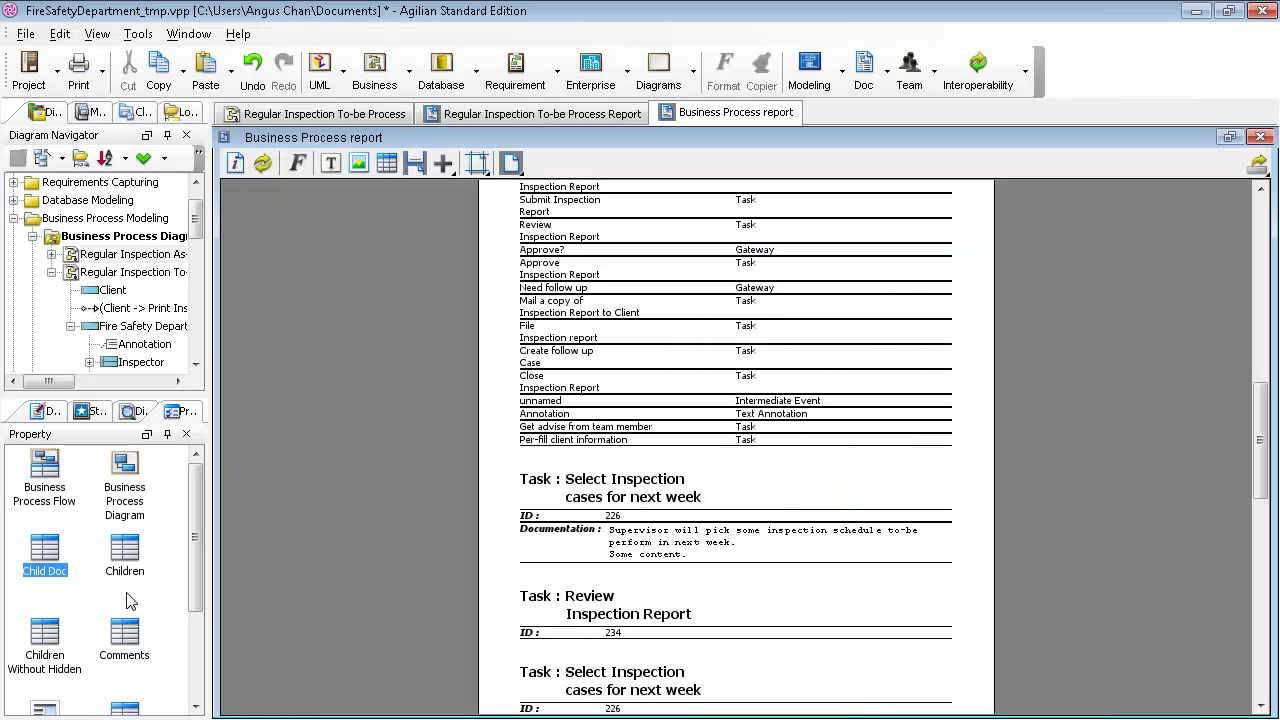
# Step: Select the Children template and review the Children table of the Regular Inspection To-be Process in the report
pyautogui.click(127, 600)
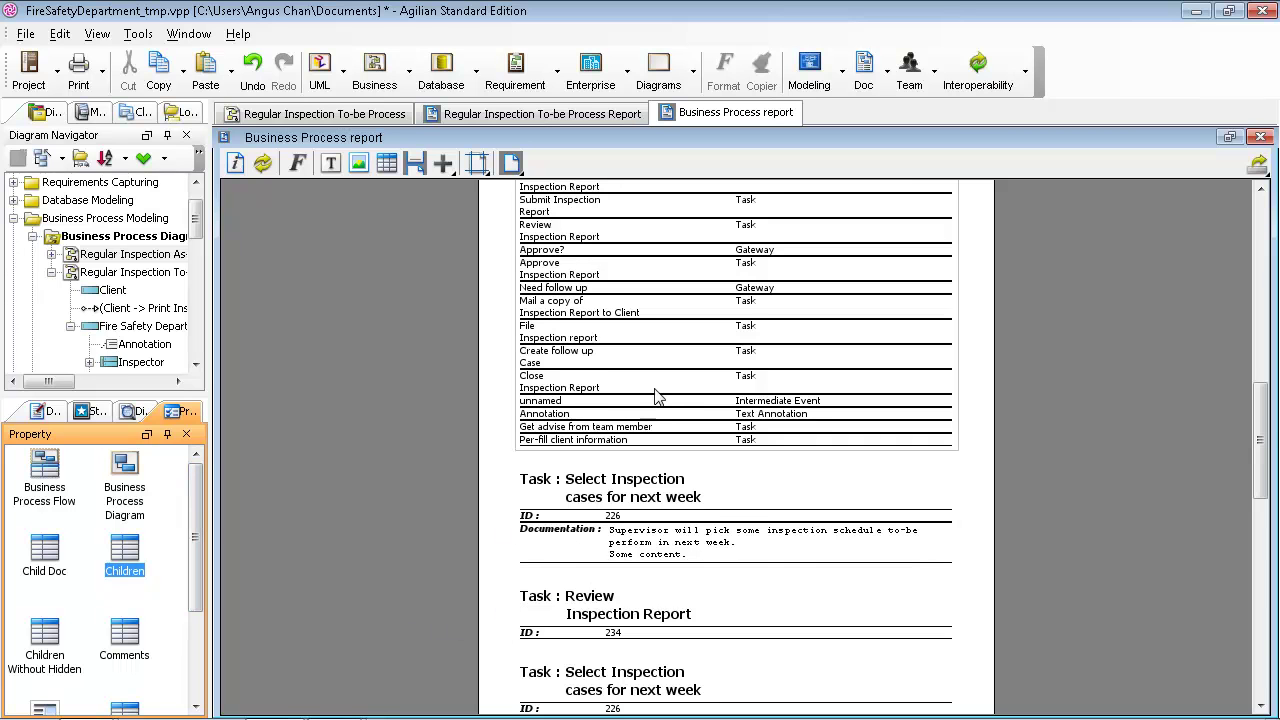
pyautogui.scroll(5, 745, 452)
pyautogui.scroll(-10, 742, 455)
pyautogui.scroll(10, 708, 482)
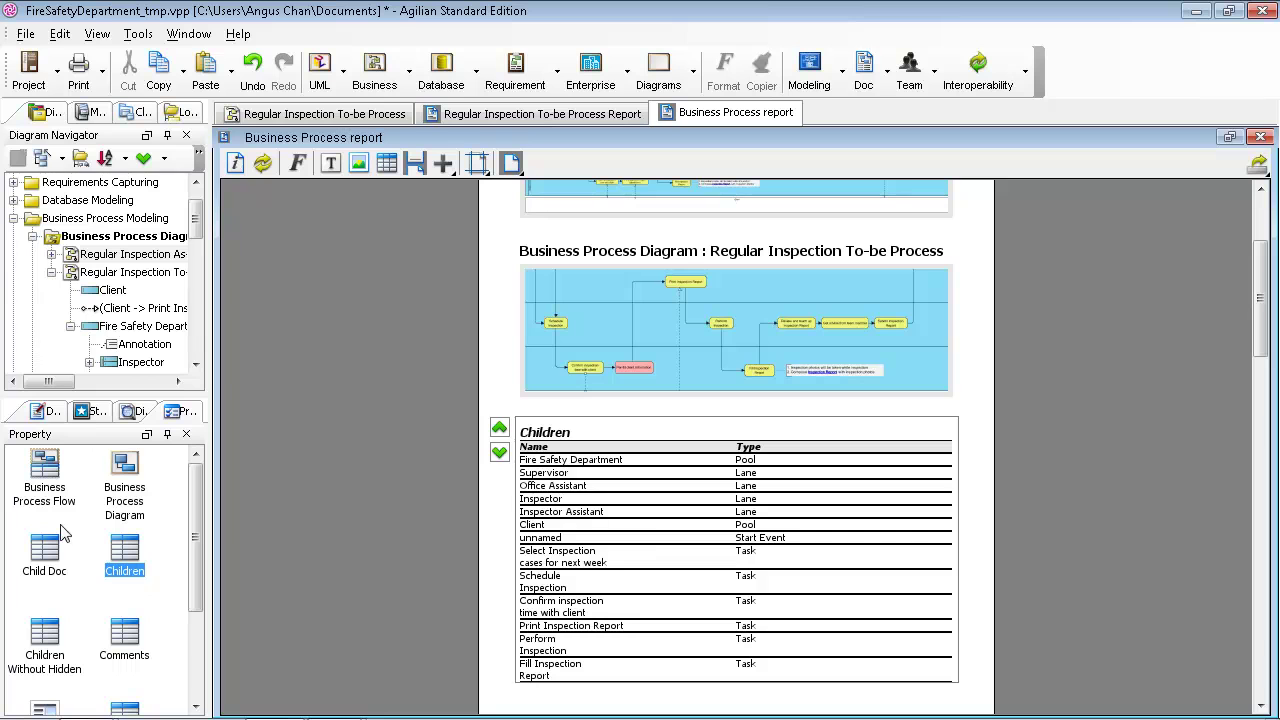
# Step: Insert a page break at the end of the report, below the Documentation section
pyautogui.click(663, 376)
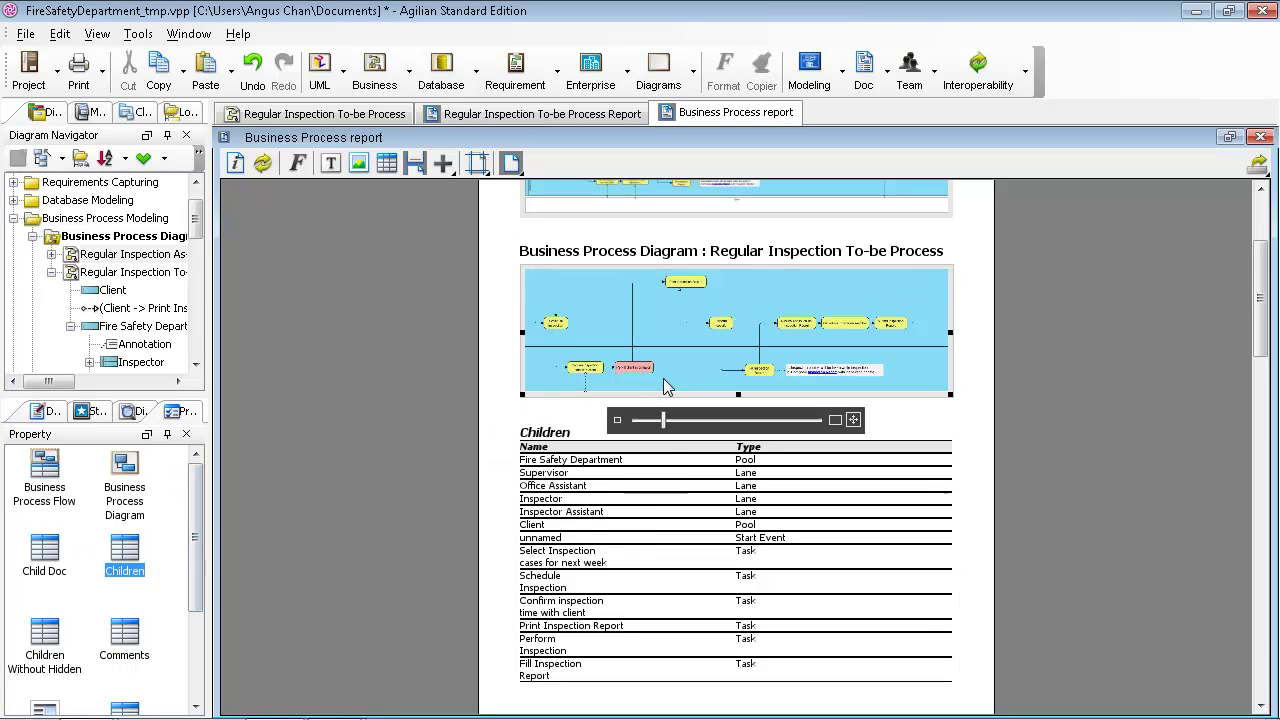
pyautogui.click(415, 165)
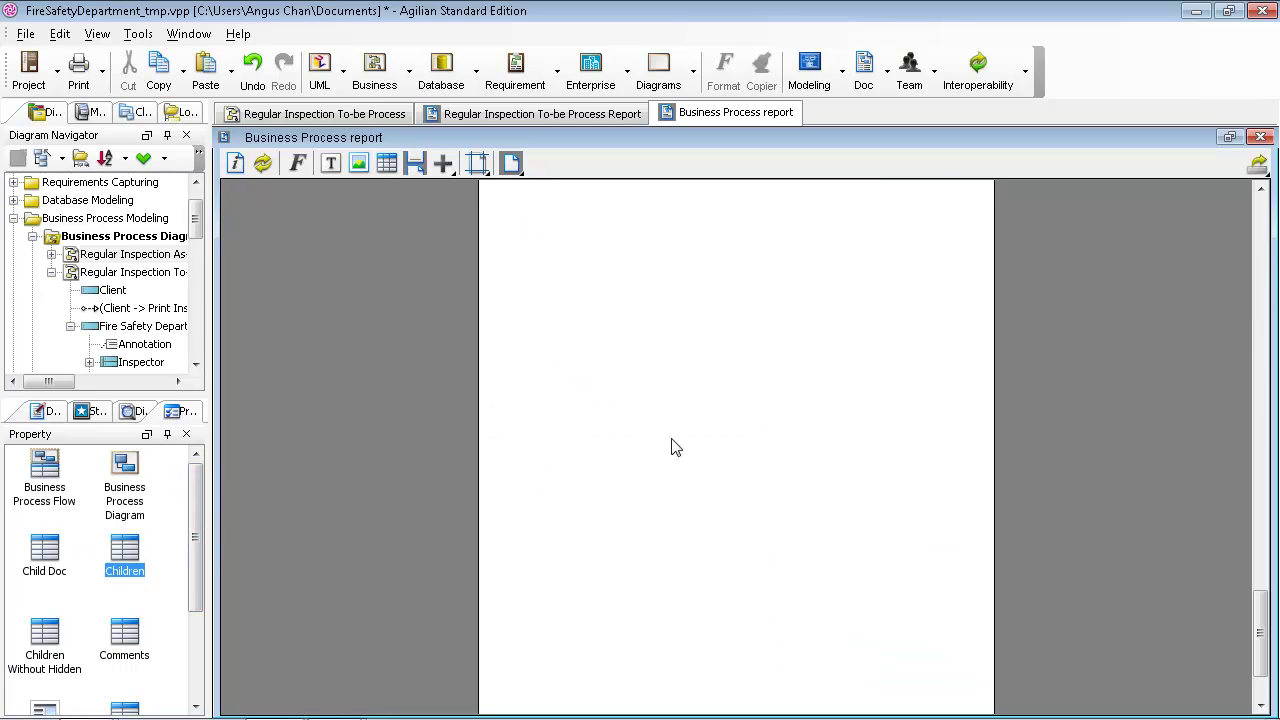
pyautogui.scroll(10, 814, 449)
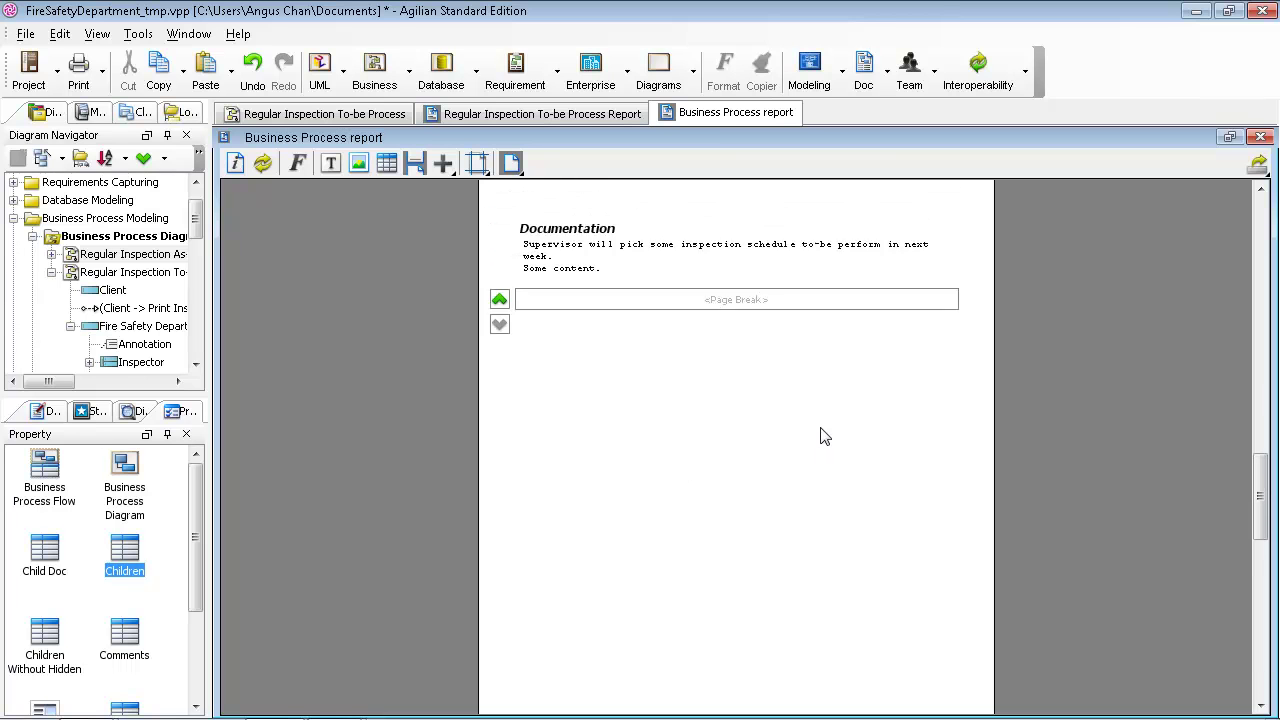
pyautogui.scroll(8, 815, 440)
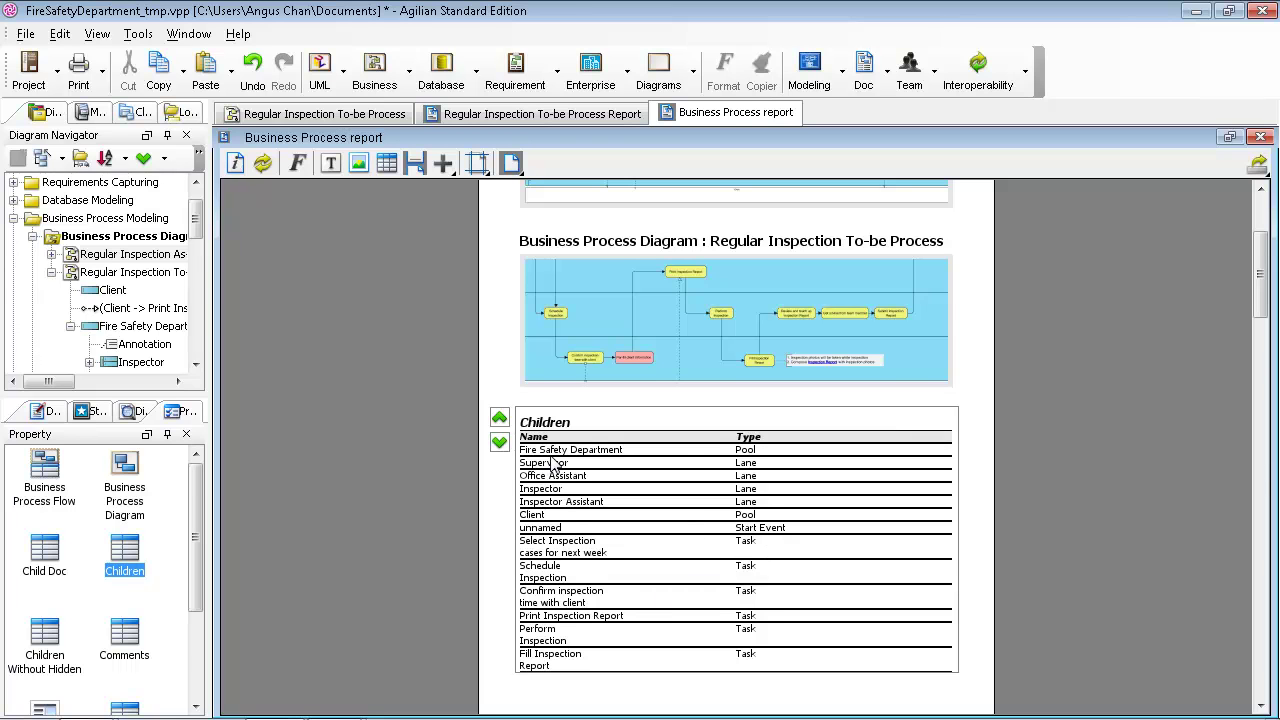
# Step: Duplicate the Children template, giving the copy the ID and name My Element Summary
pyautogui.click(131, 549)
pyautogui.rightClick(131, 549)
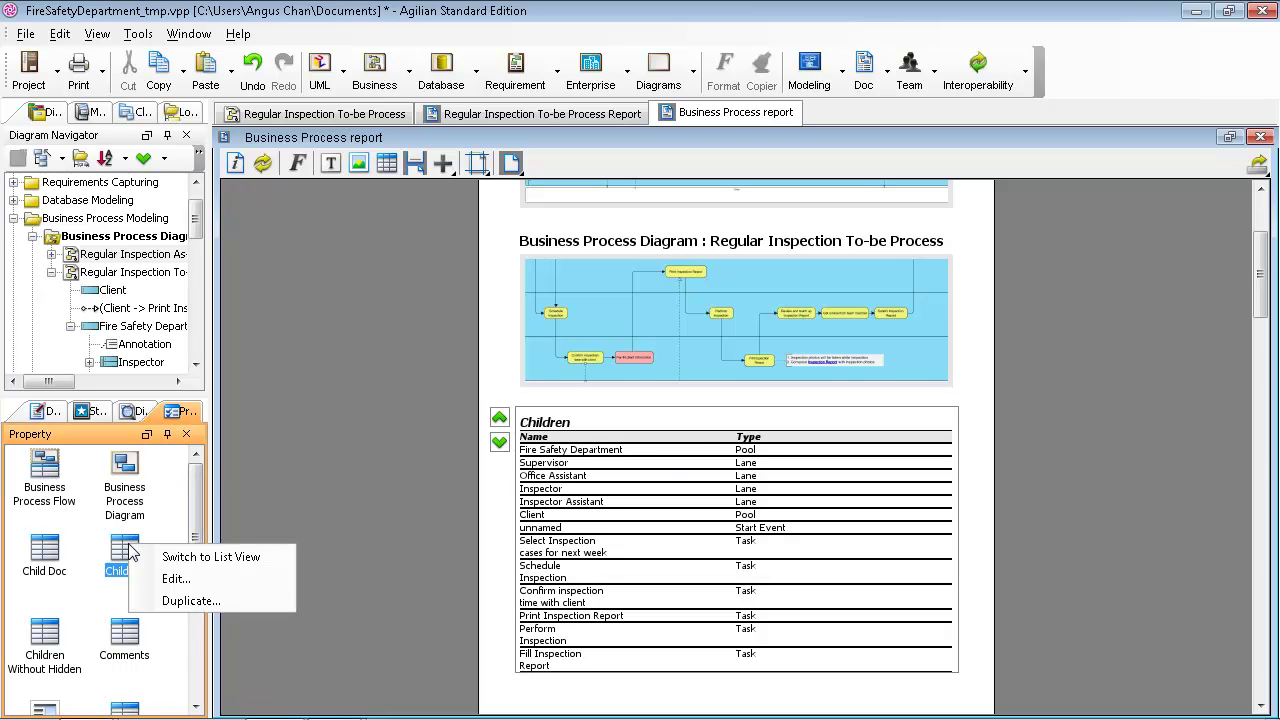
pyautogui.click(160, 601)
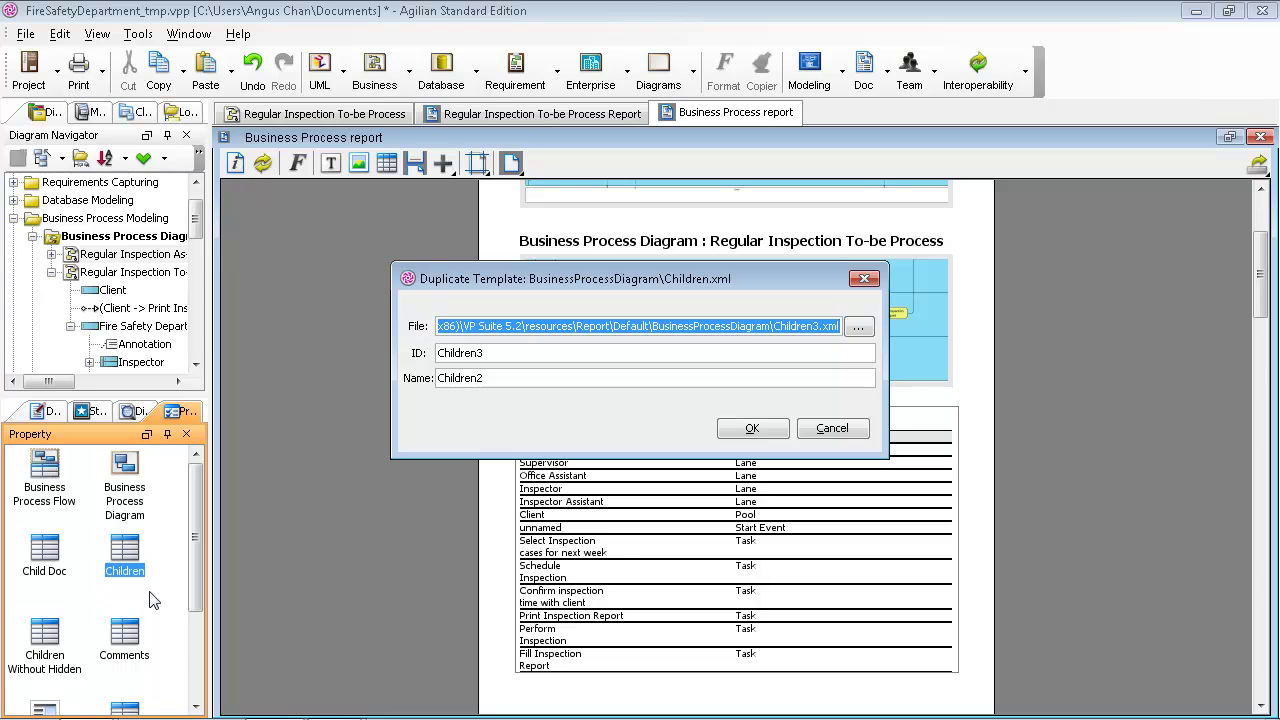
pyautogui.press('Tab')
pyautogui.press('Tab')
pyautogui.write('M')
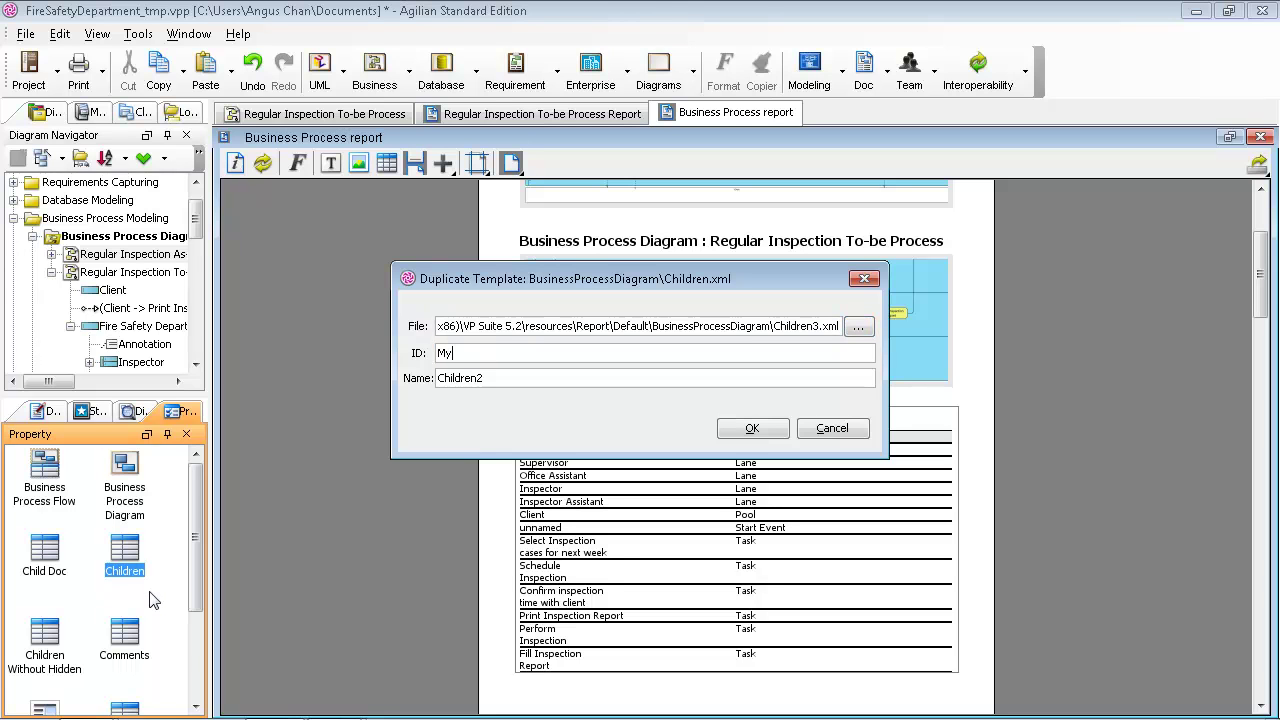
pyautogui.write('y Element Summary')
pyautogui.hotkey('ctrl', 'a')
pyautogui.hotkey('ctrl', 'c')
pyautogui.press('Tab')
pyautogui.hotkey('ctrl', 'v')
pyautogui.click(756, 436)
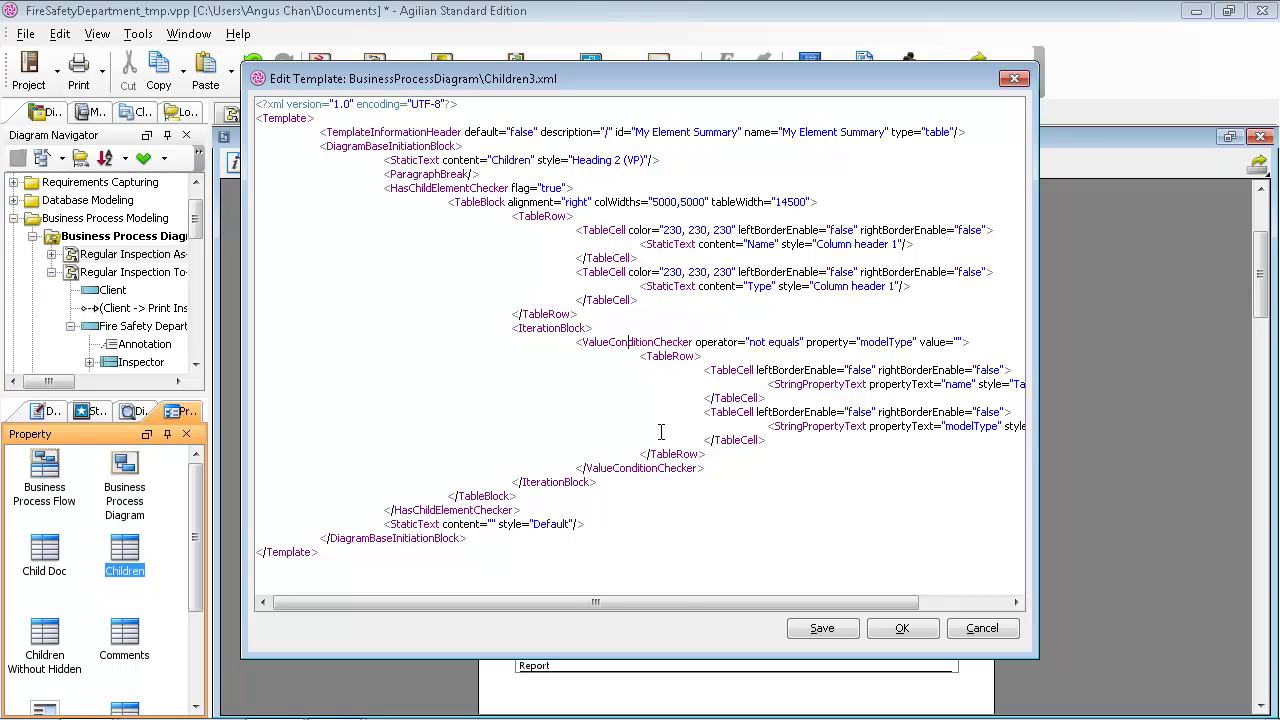
# Step: Set the second data column's propertyText to documentation in the My Element Summary template and save it
pyautogui.press('End')
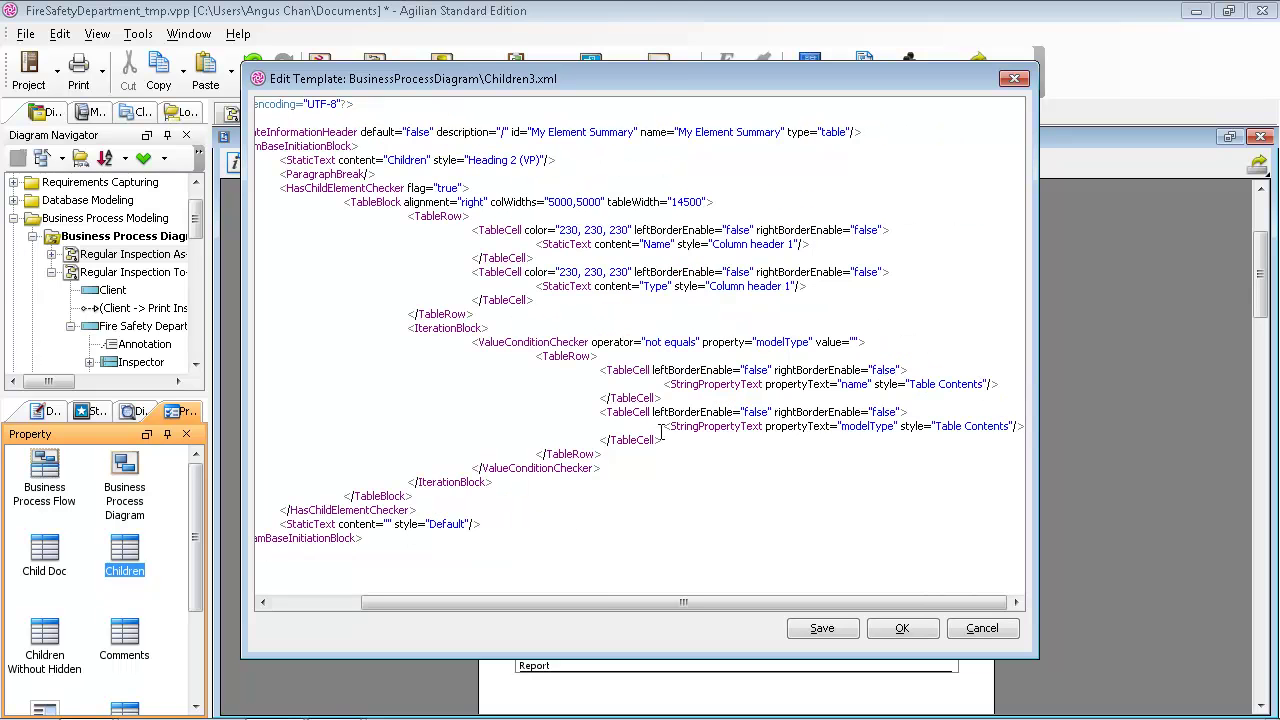
pyautogui.doubleClick(855, 384)
pyautogui.doubleClick(866, 427)
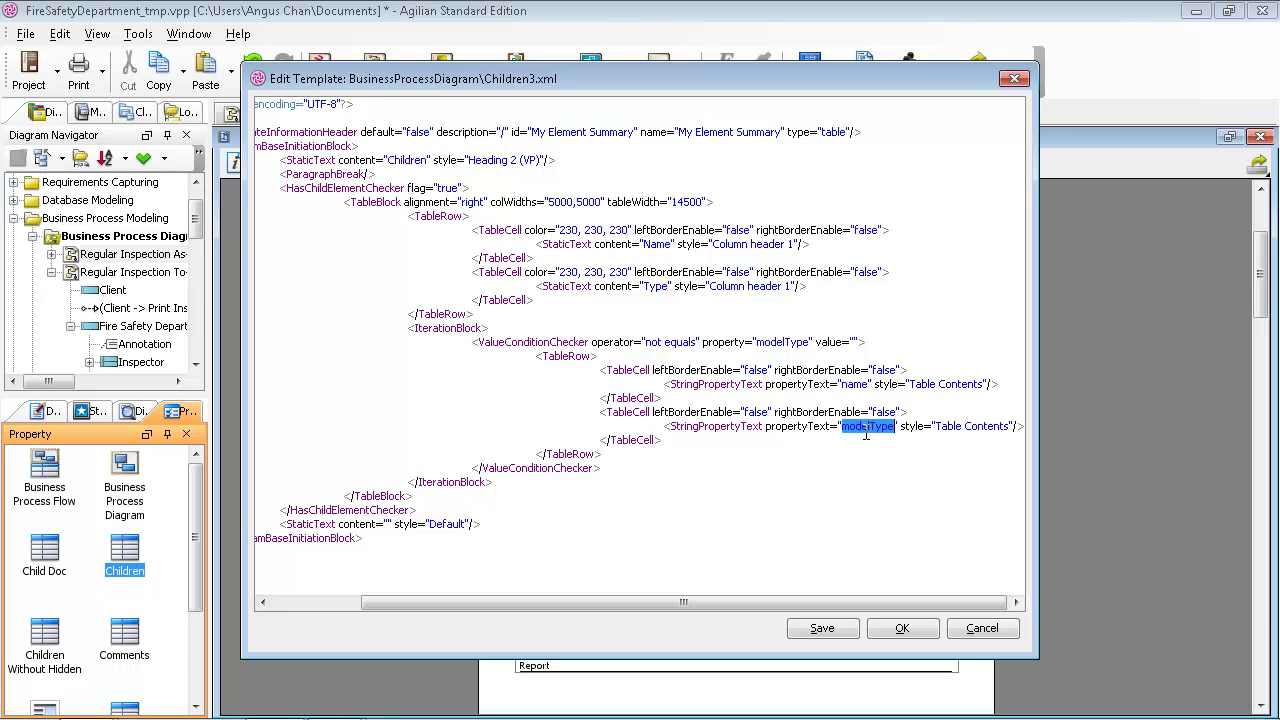
pyautogui.write('docu')
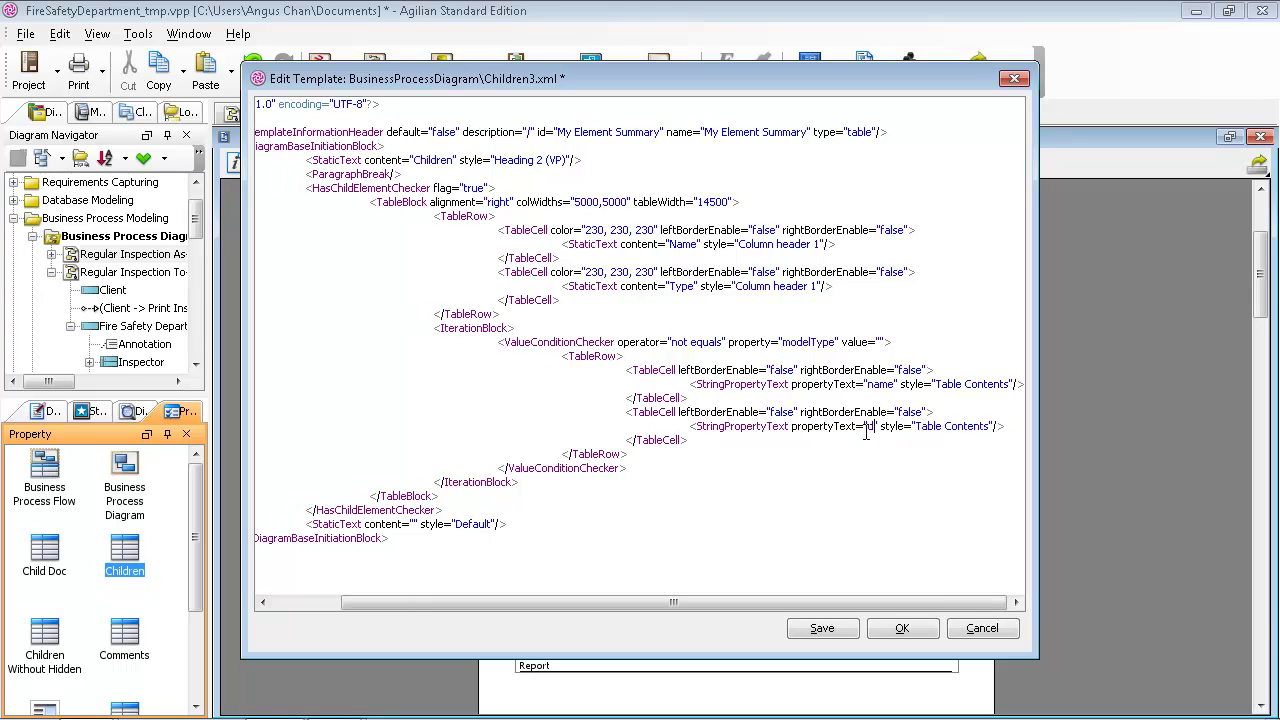
pyautogui.write('mentation')
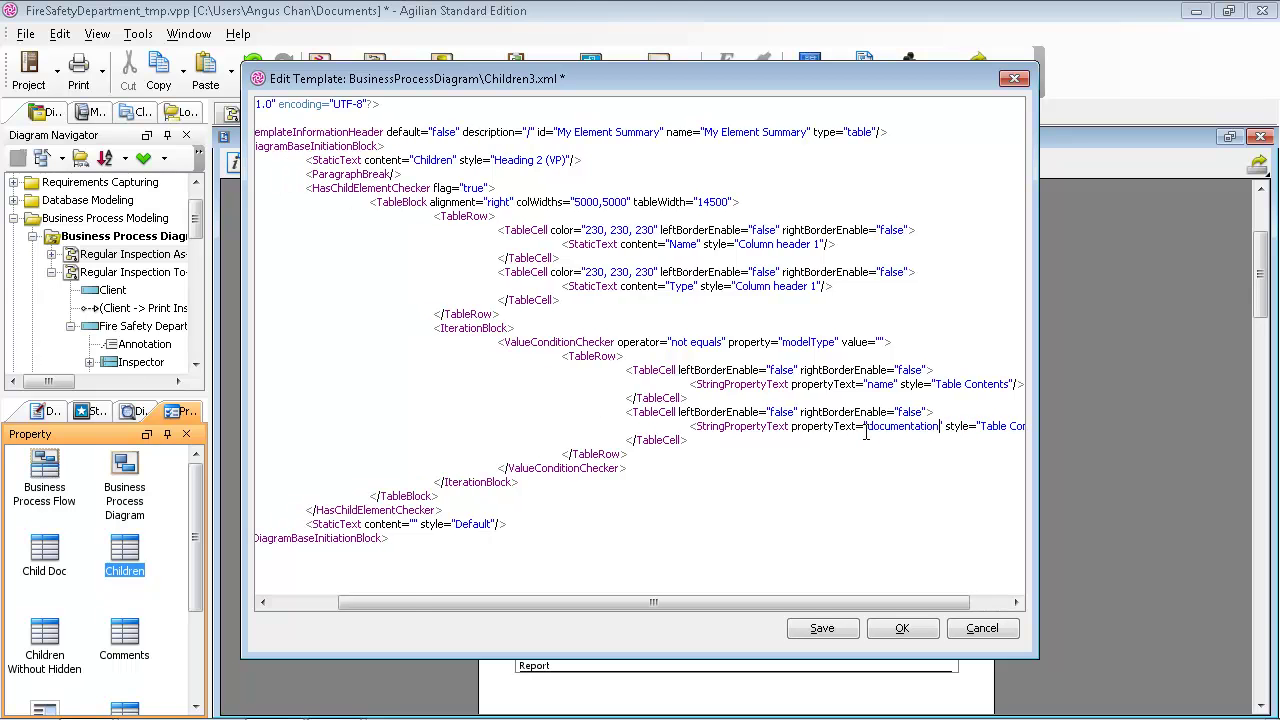
pyautogui.click(845, 630)
pyautogui.click(898, 628)
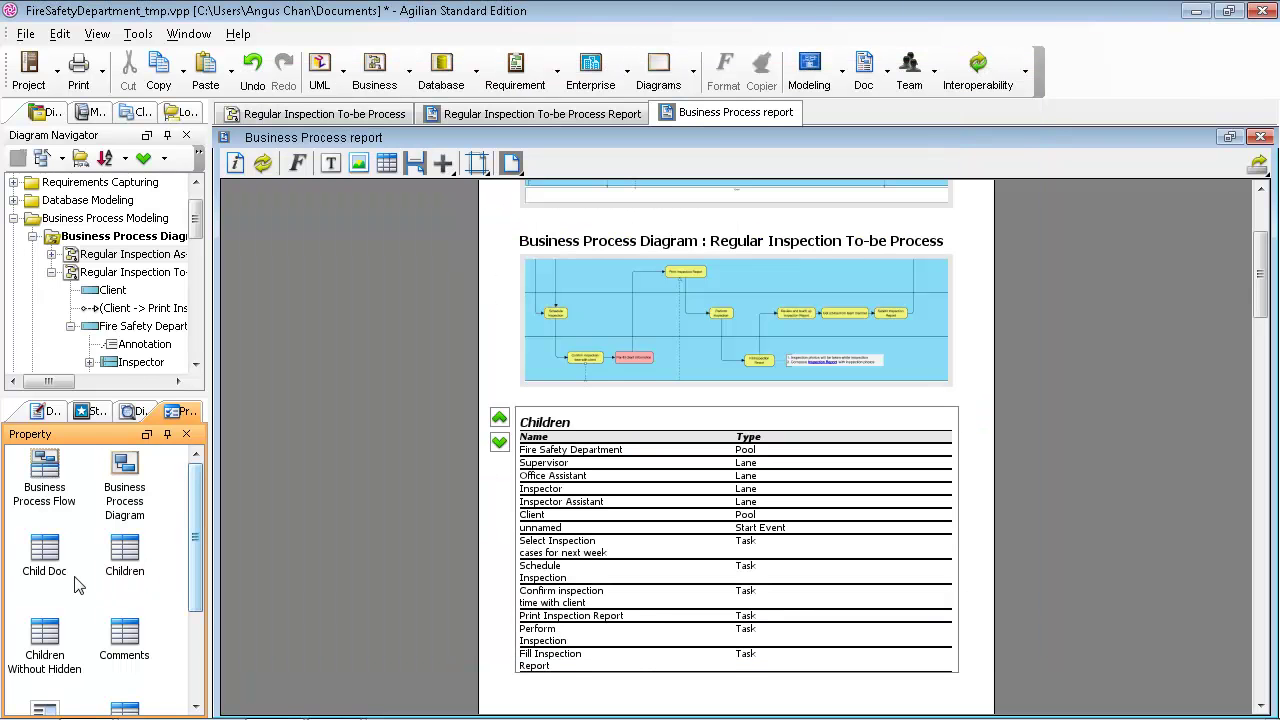
# Step: Add the My Element Summary table of the Regular Inspection To-be Process at the end of the report
pyautogui.scroll(-3, 85, 580)
pyautogui.click(122, 578)
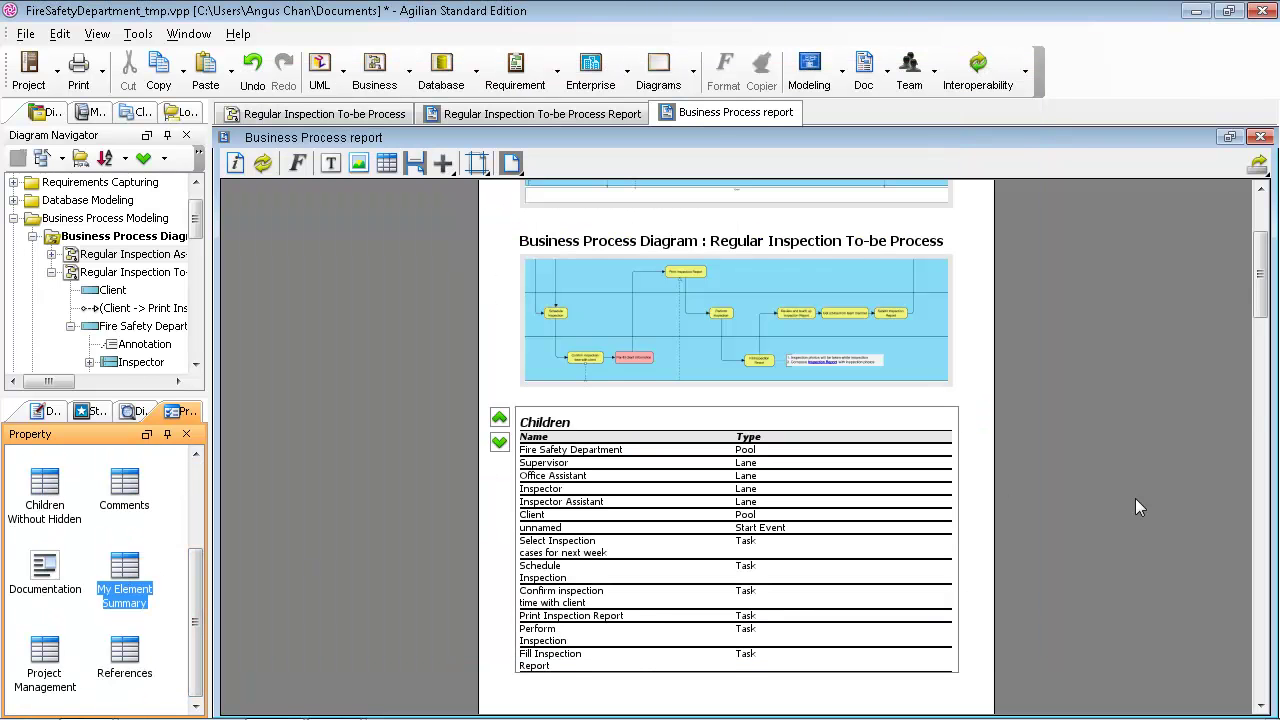
pyautogui.scroll(-10, 1120, 512)
pyautogui.moveTo(1263, 405); pyautogui.dragTo(1265, 555)
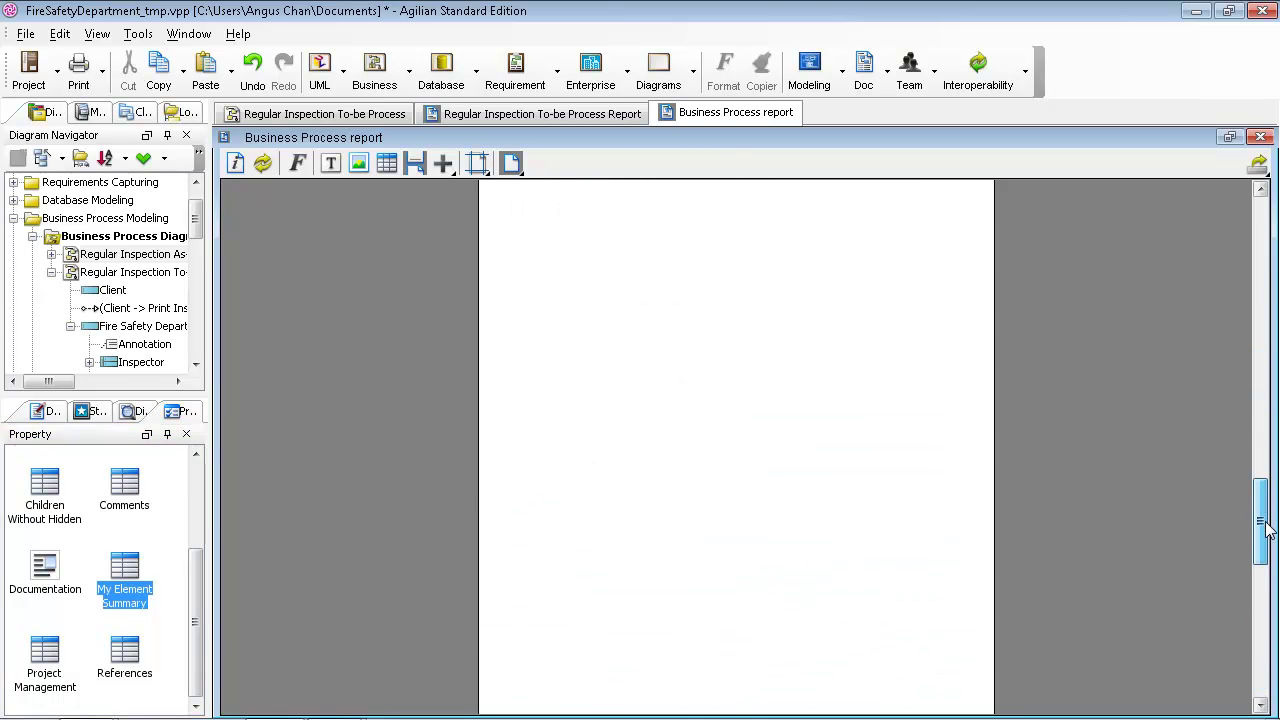
pyautogui.scroll(-5, 937, 457)
pyautogui.scroll(-6, 778, 490)
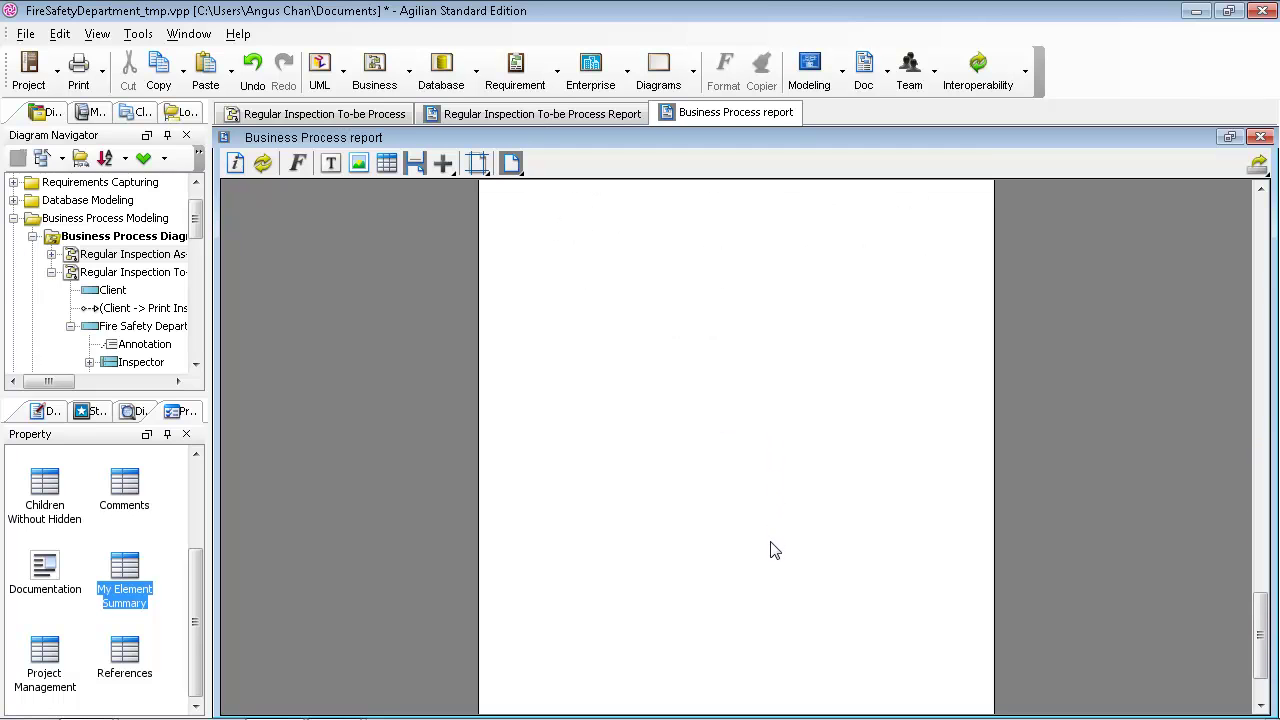
pyautogui.moveTo(124, 566); pyautogui.dragTo(123, 571)
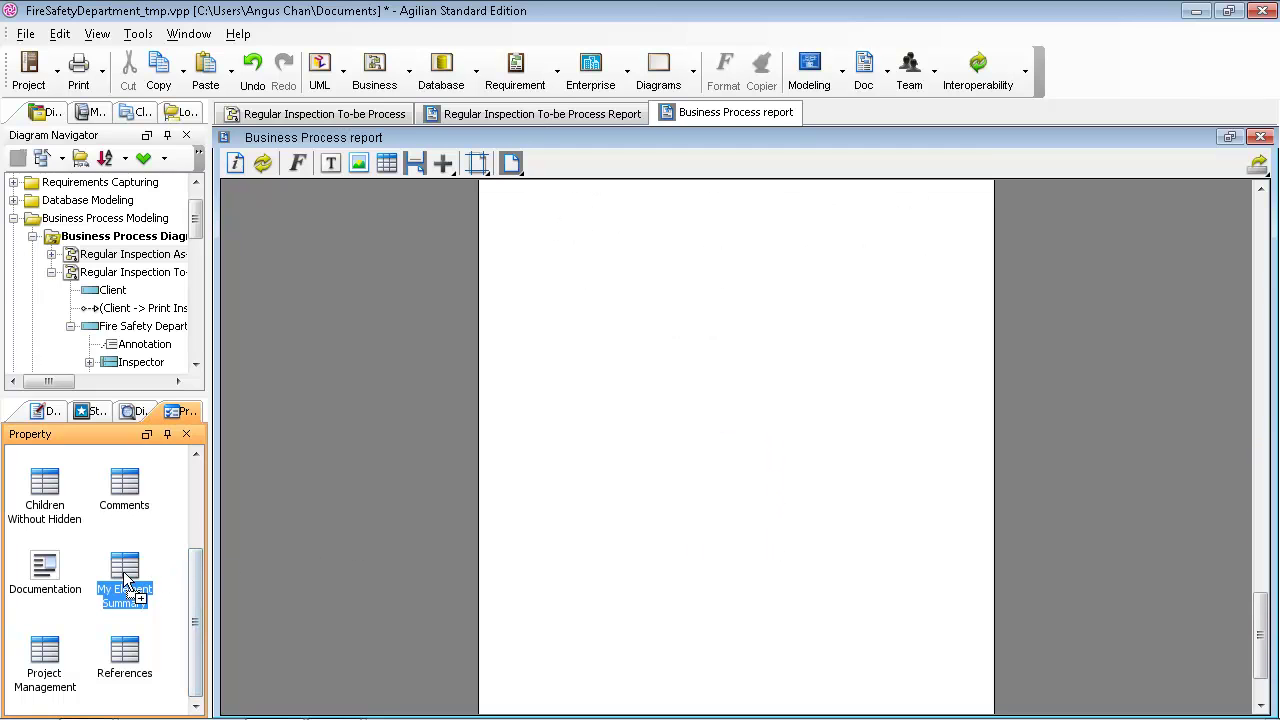
pyautogui.moveTo(620, 348); pyautogui.dragTo(618, 348)
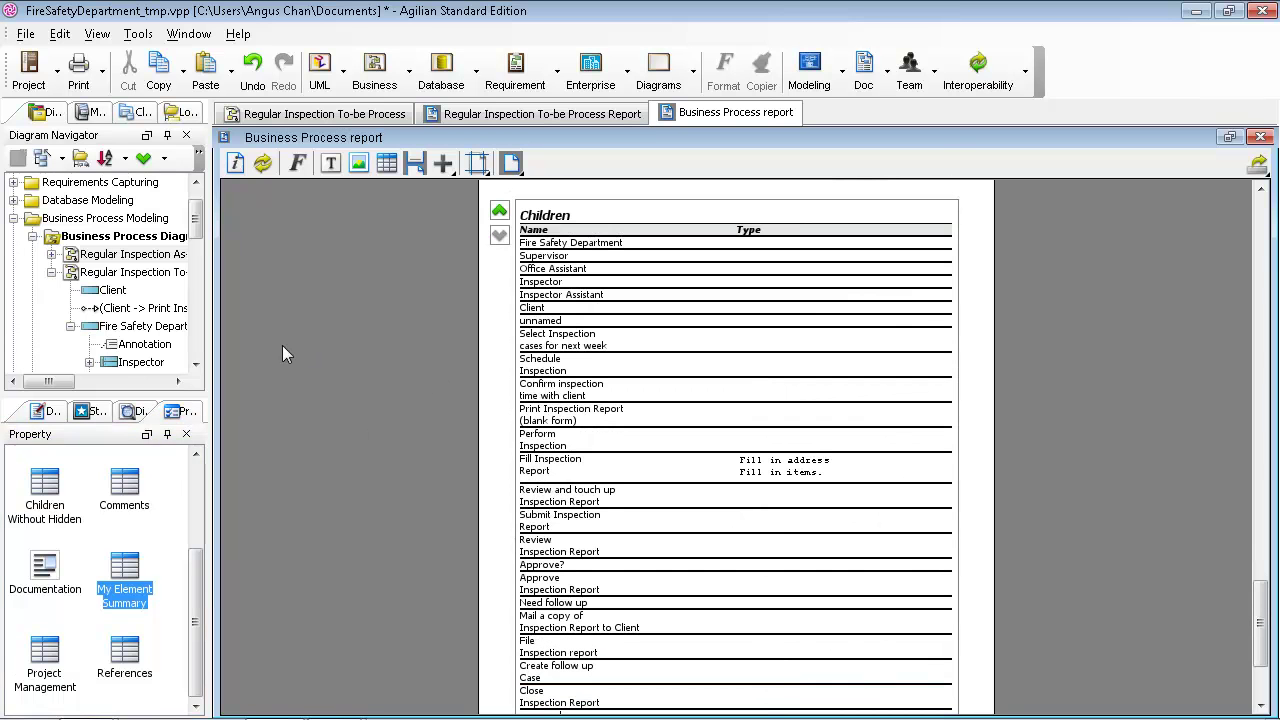
pyautogui.click(137, 277)
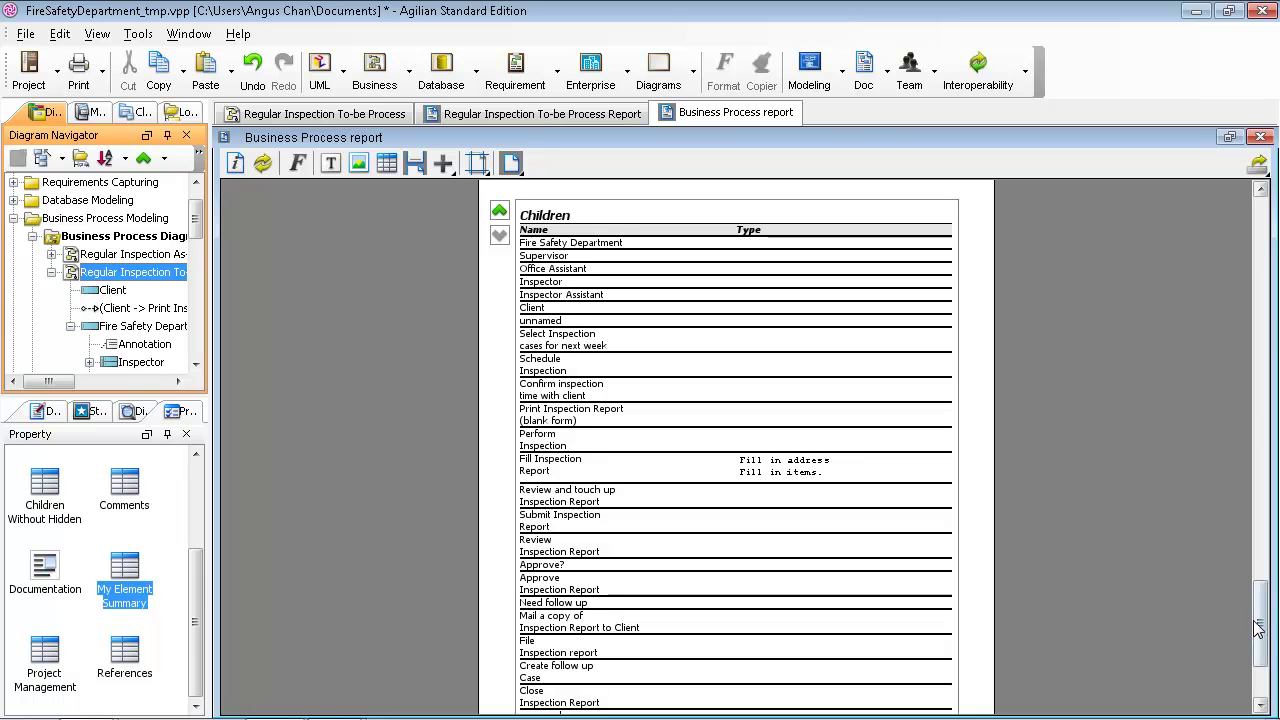
pyautogui.scroll(-3, 1258, 625)
pyautogui.click(134, 575)
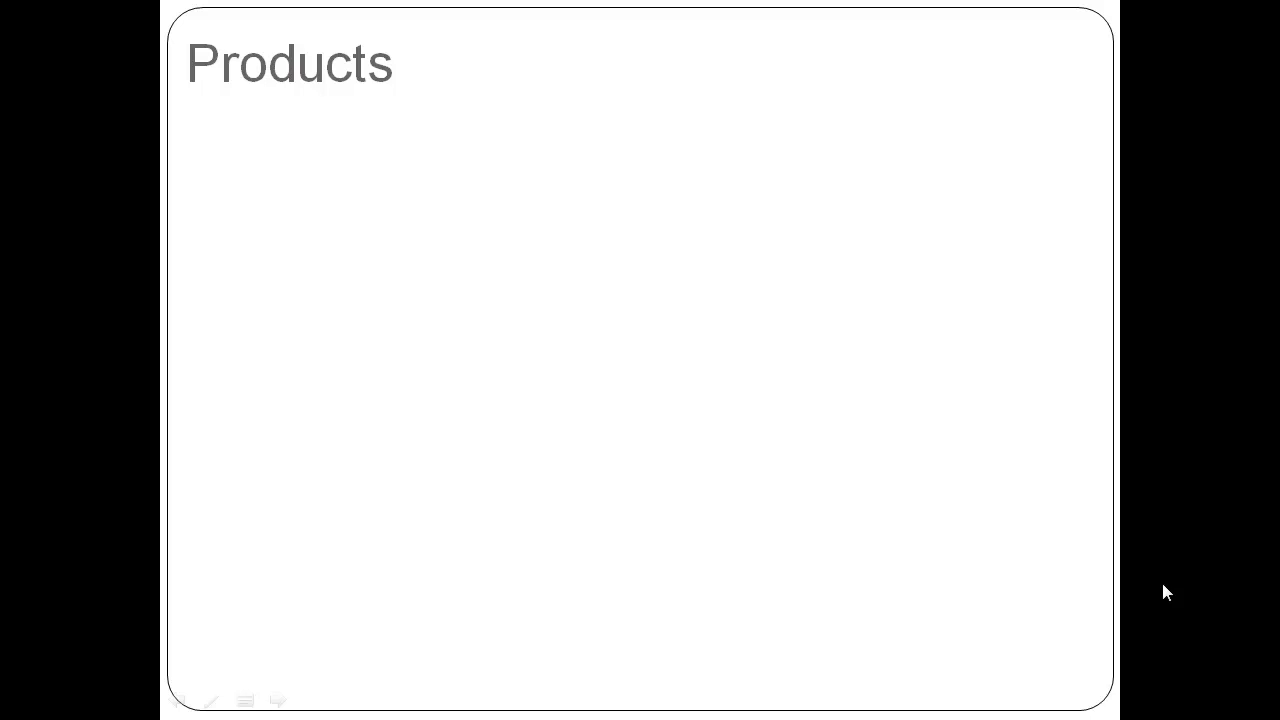
pyautogui.press('Right')
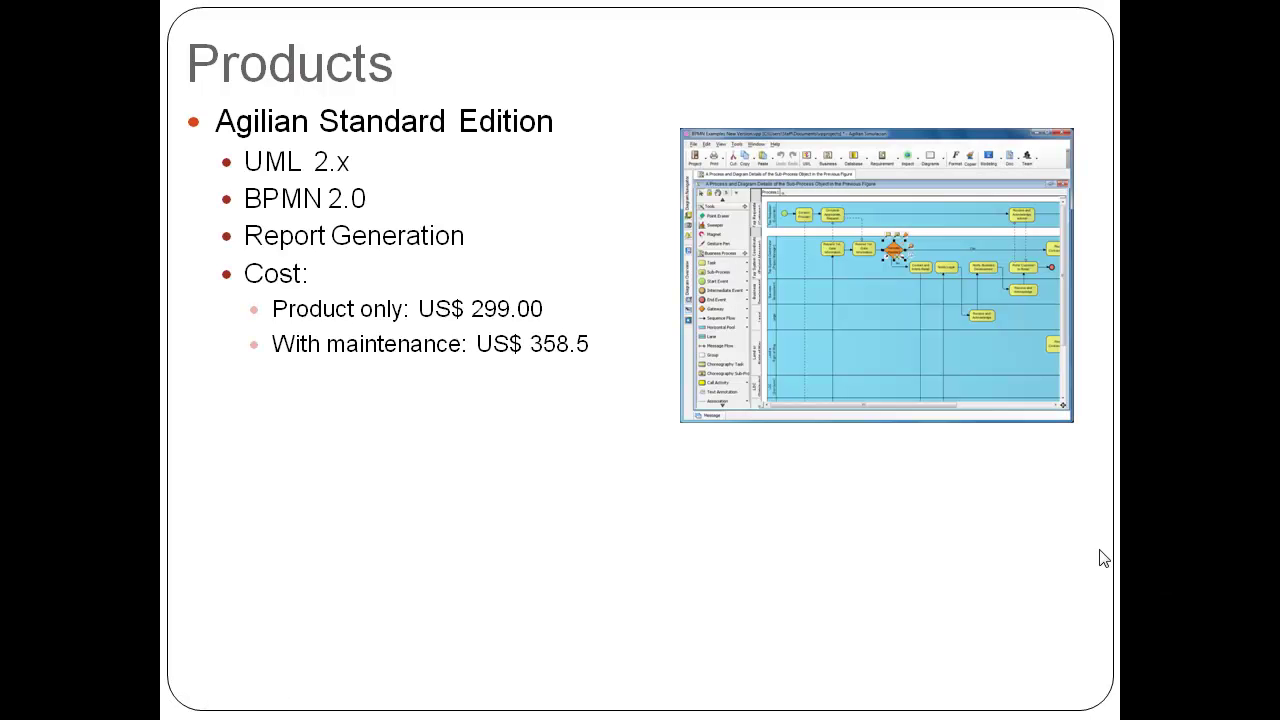